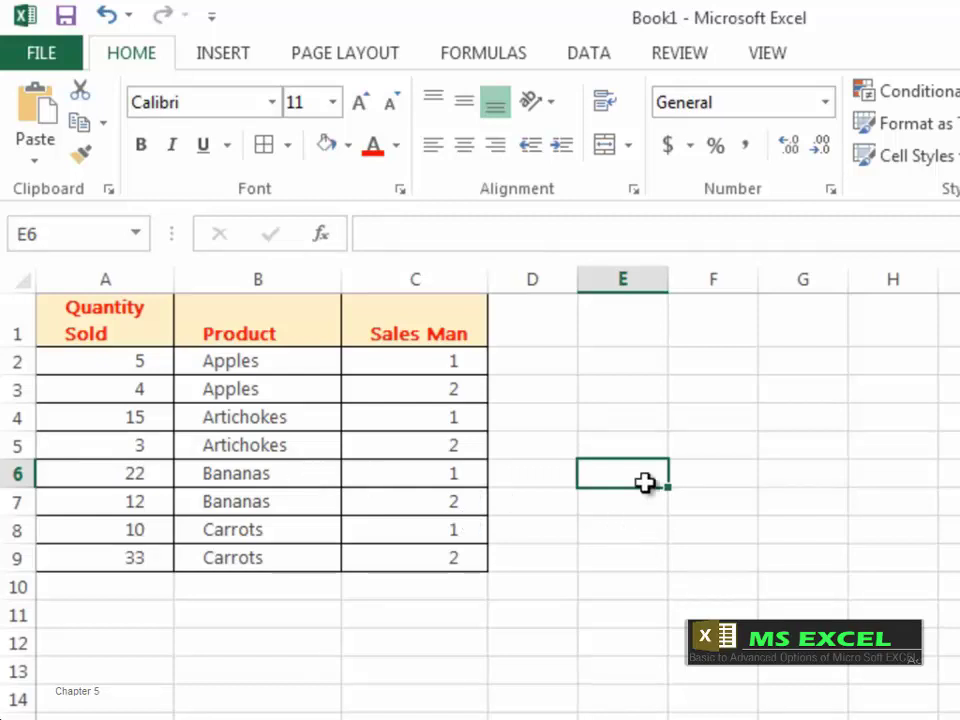
Enter =SUMIFS(A2:A9,B2:B9,"=A*",C2:C9,2) in E6 to total A-products sold by salesman 2 (7).
type("=sum")
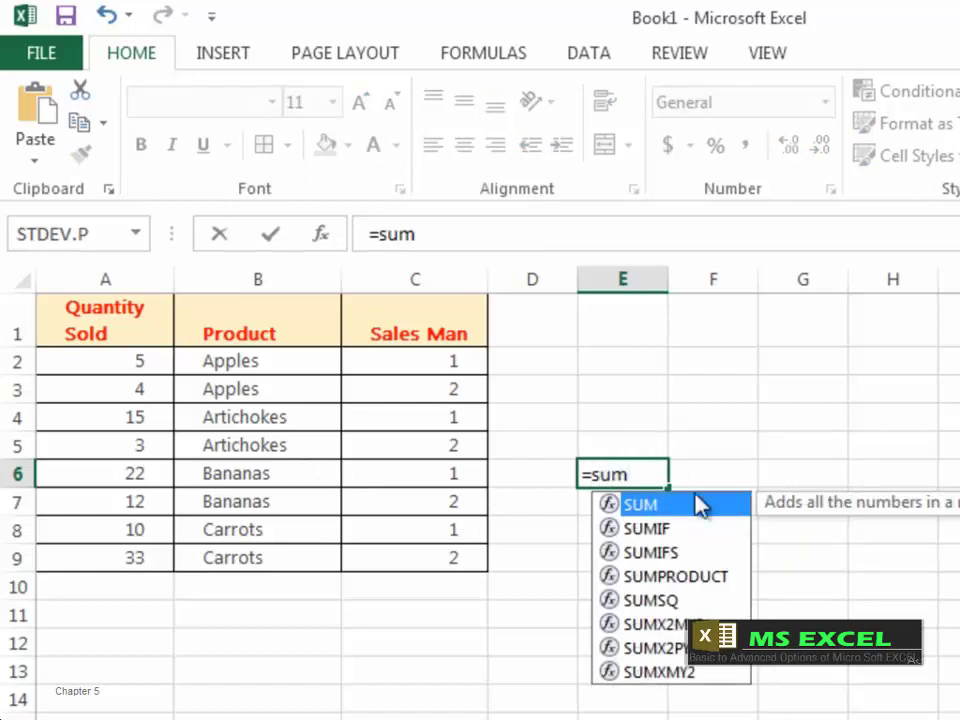
double_click(657, 553)
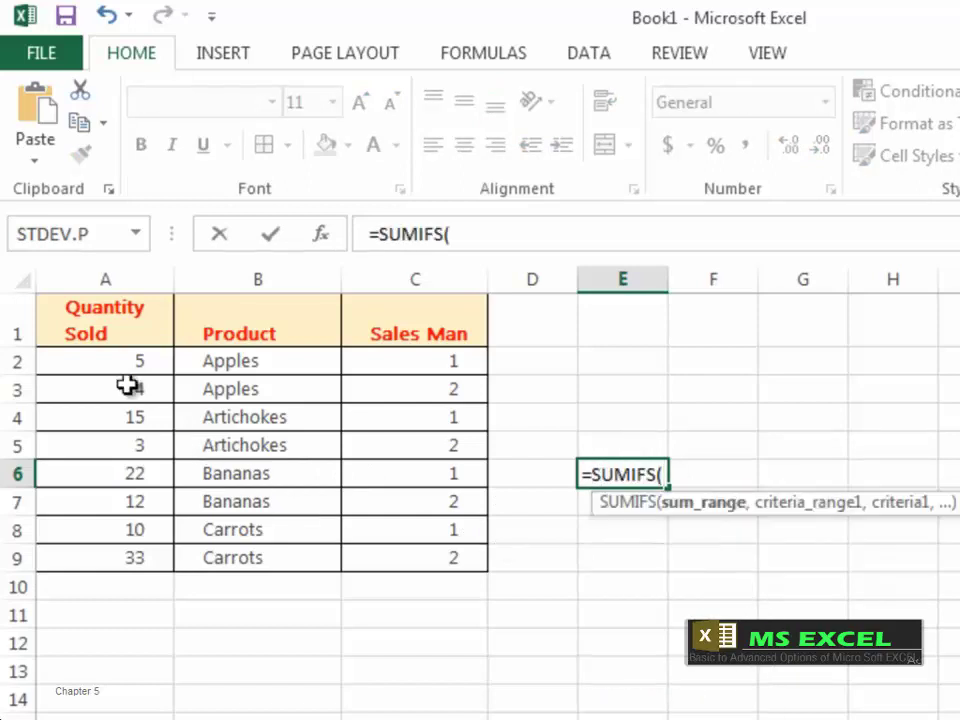
left_click_drag(134, 364, 146, 542)
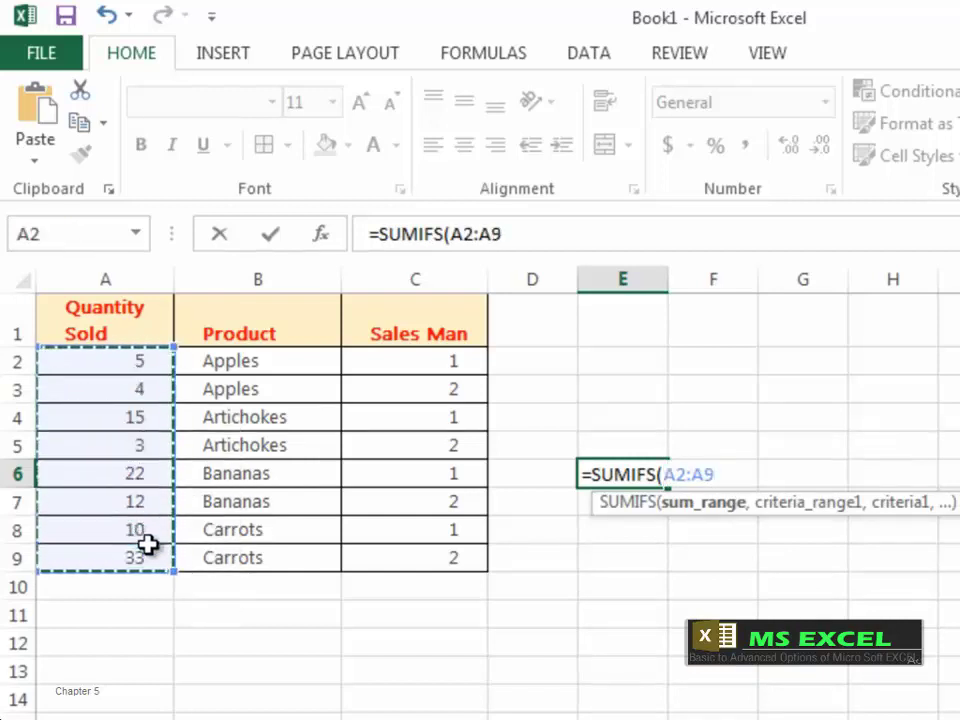
type(",")
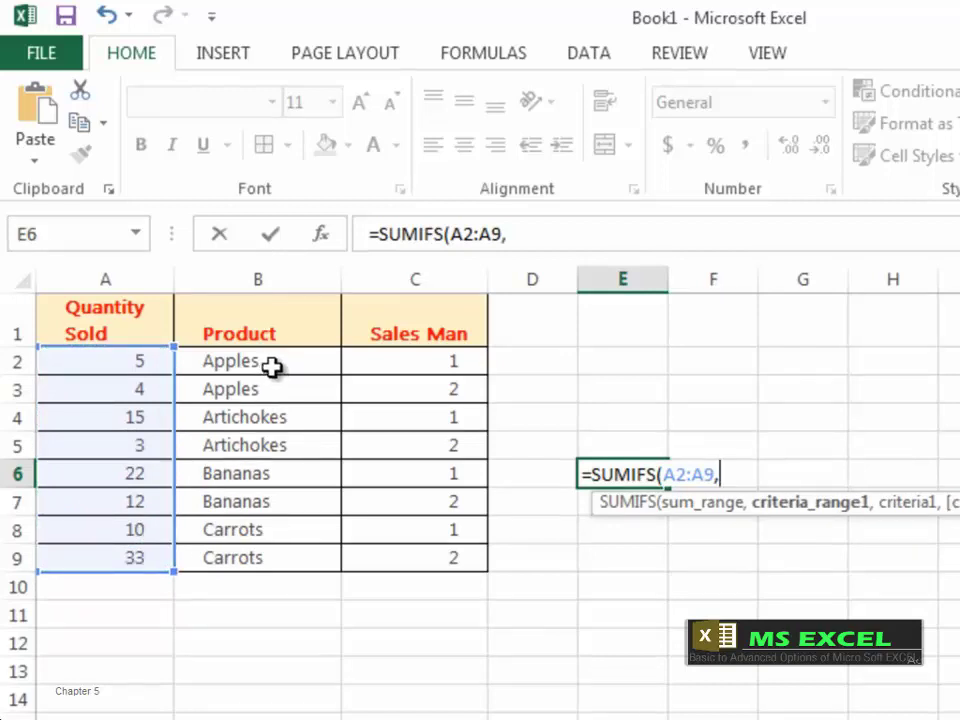
left_click_drag(268, 369, 316, 553)
type(",")
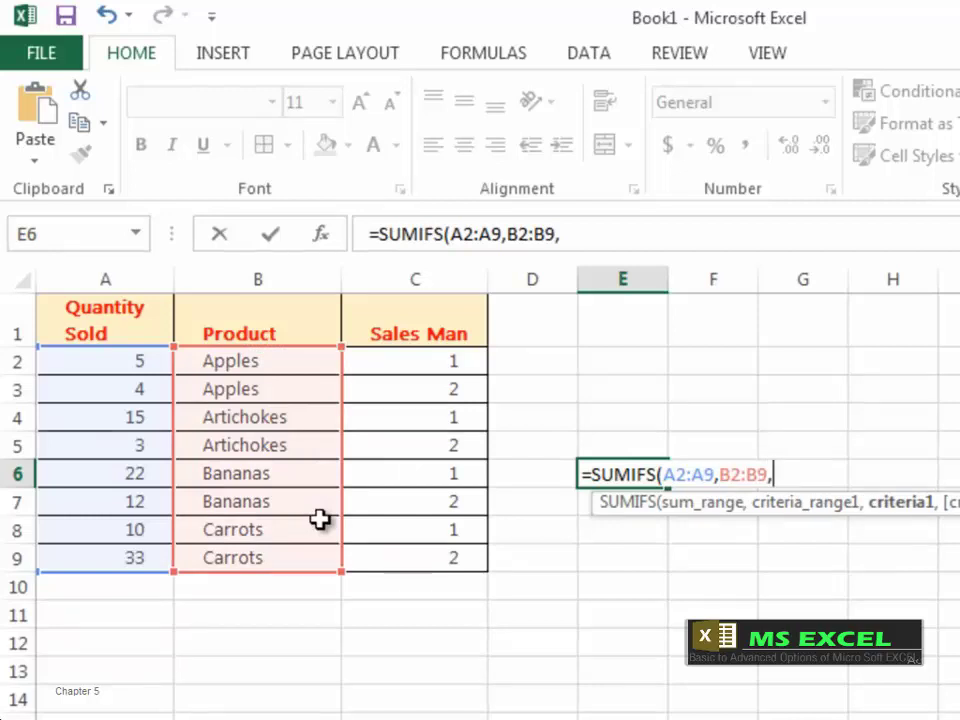
type("\"=A")
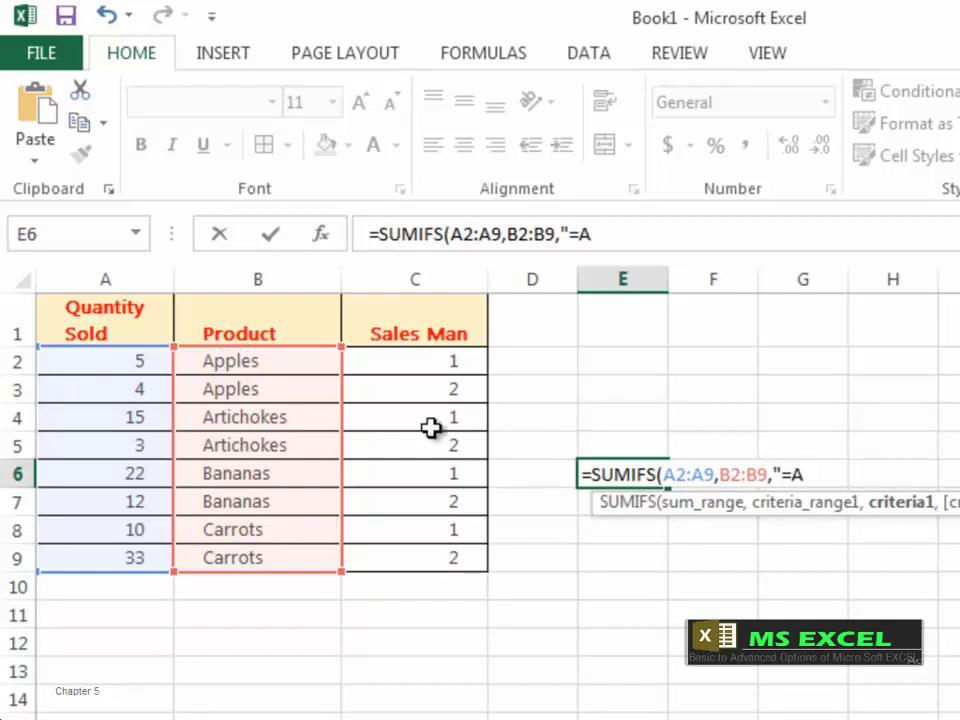
type("*\"")
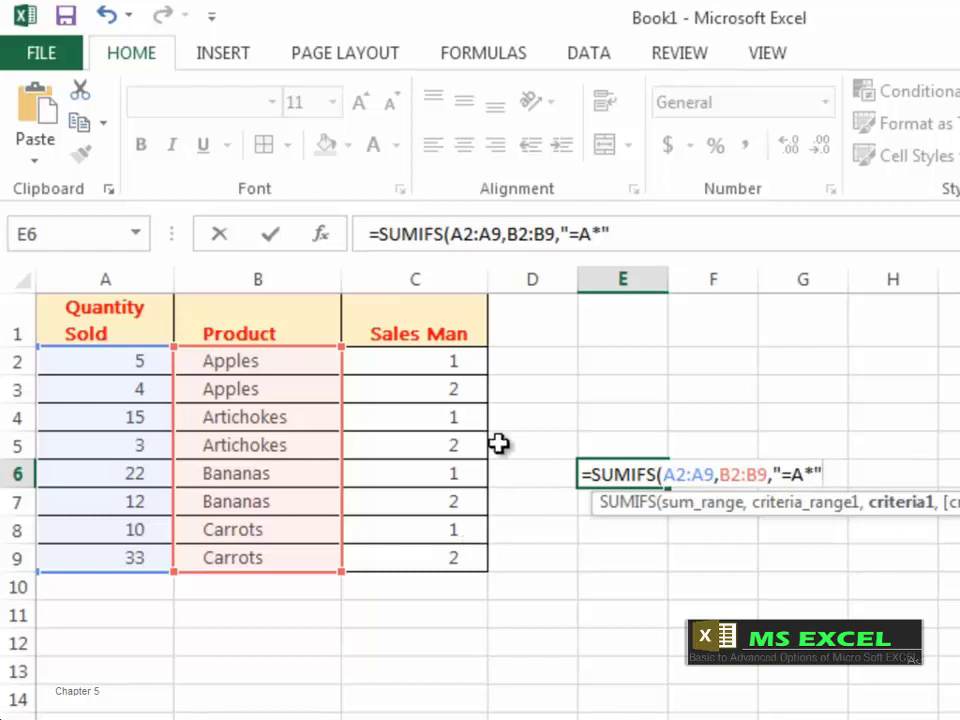
type(",")
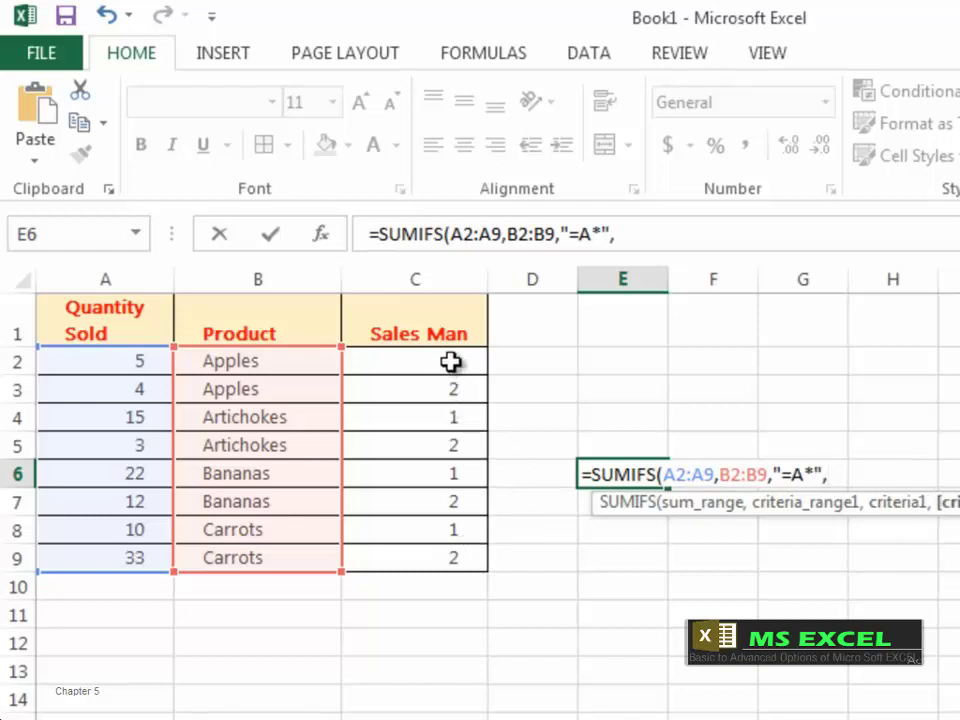
left_click_drag(451, 362, 450, 561)
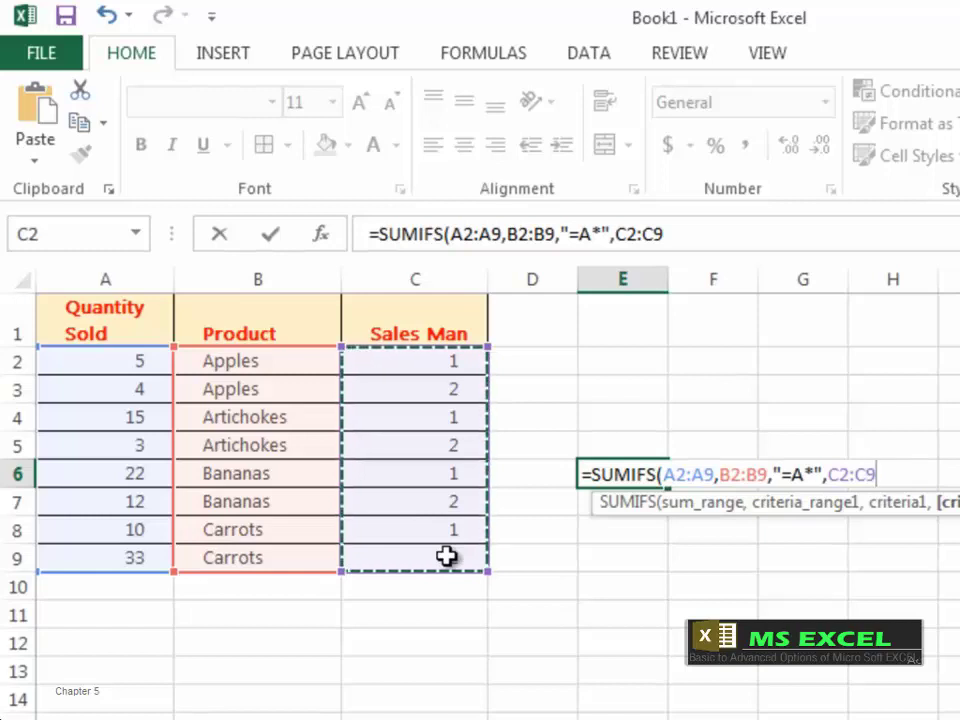
type(",")
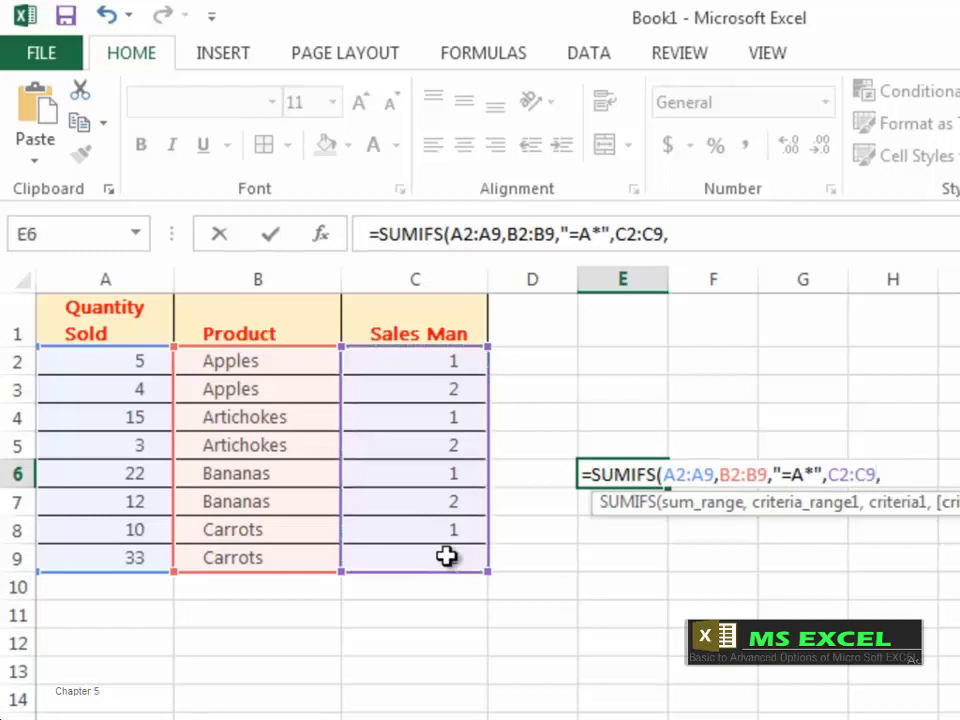
type("2)")
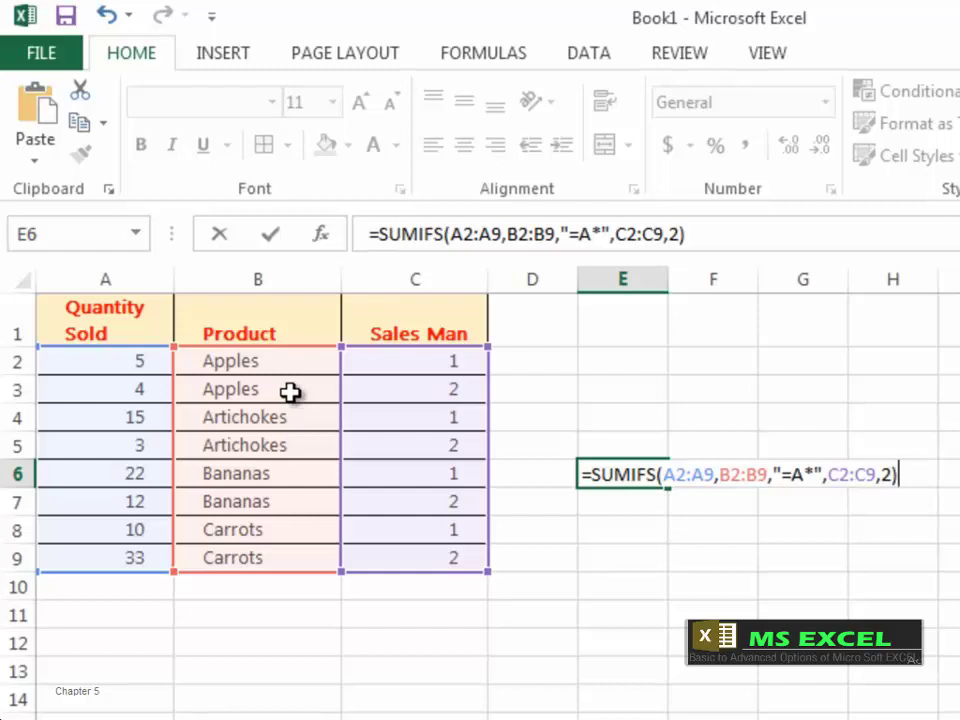
key("Return")
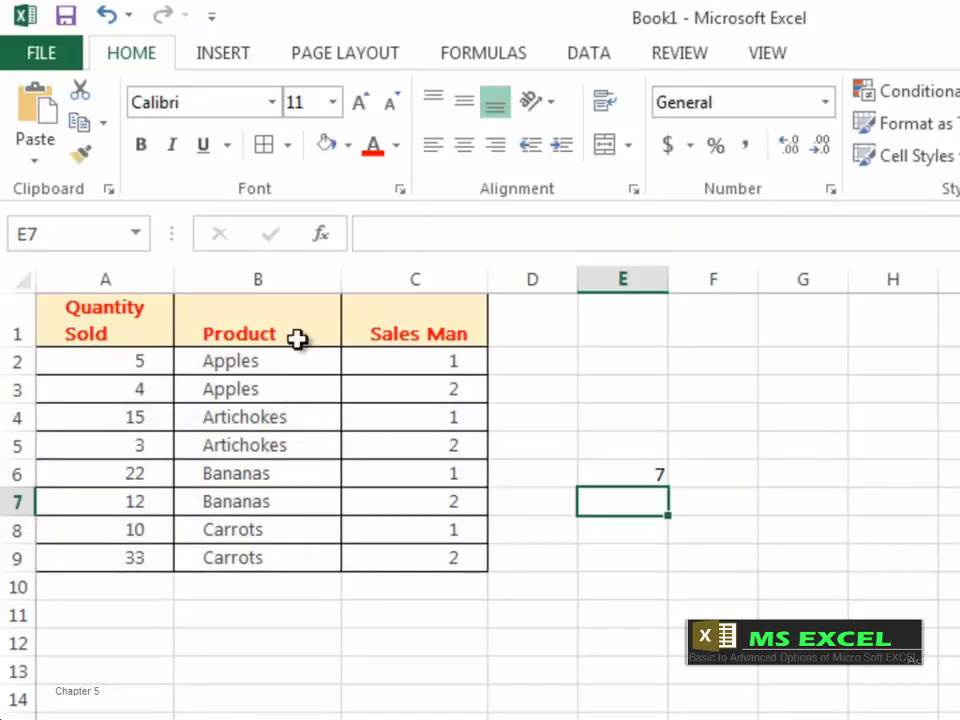
left_click(654, 468)
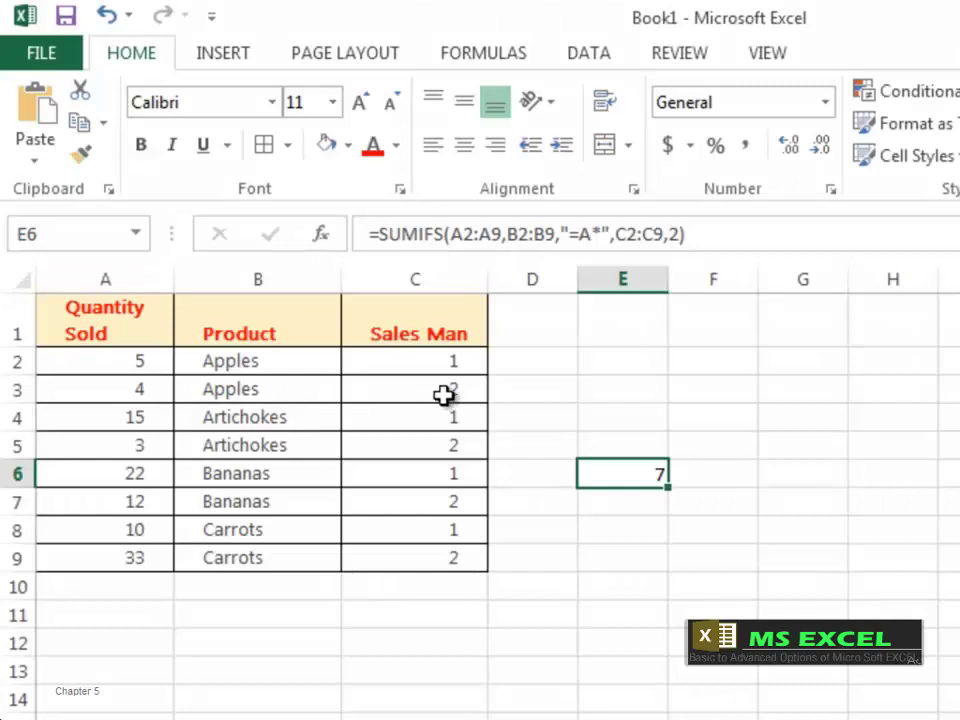
left_click(139, 394)
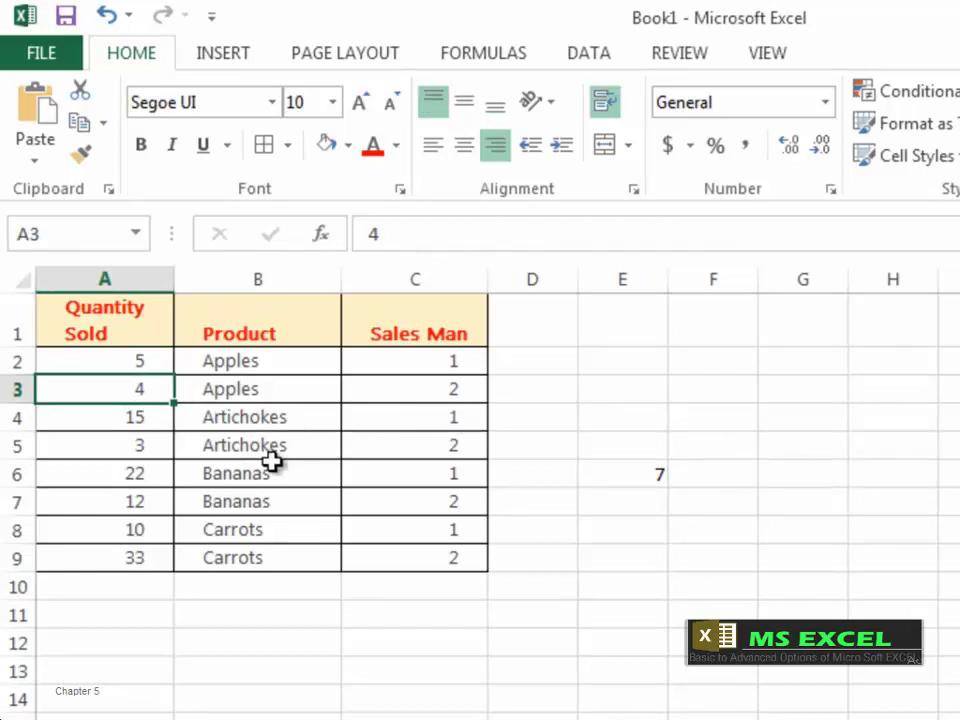
left_click(147, 449)
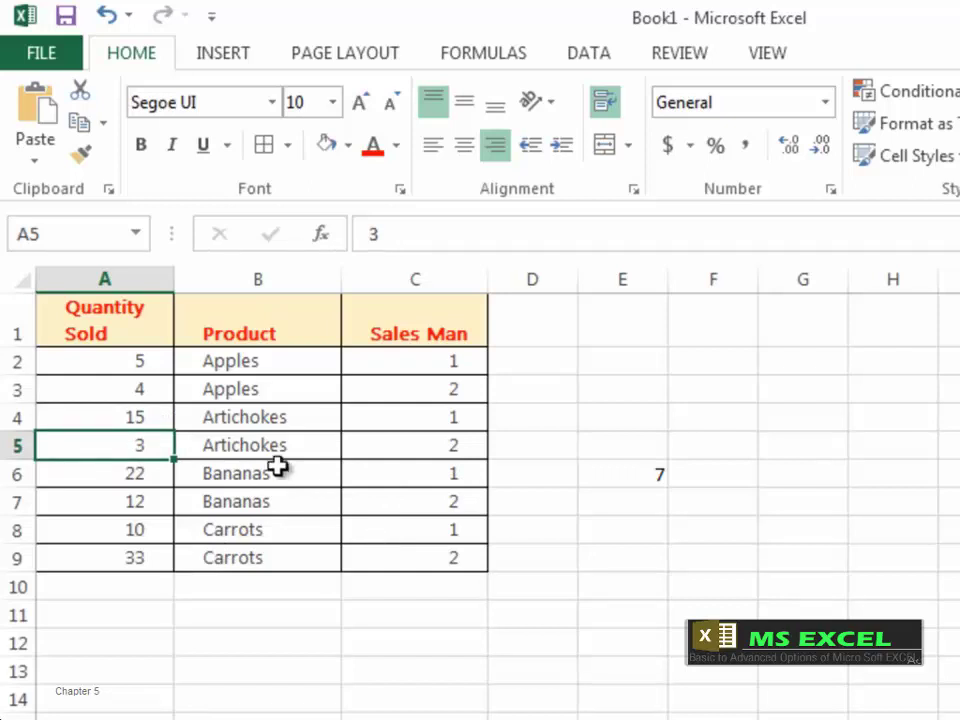
left_click(662, 477)
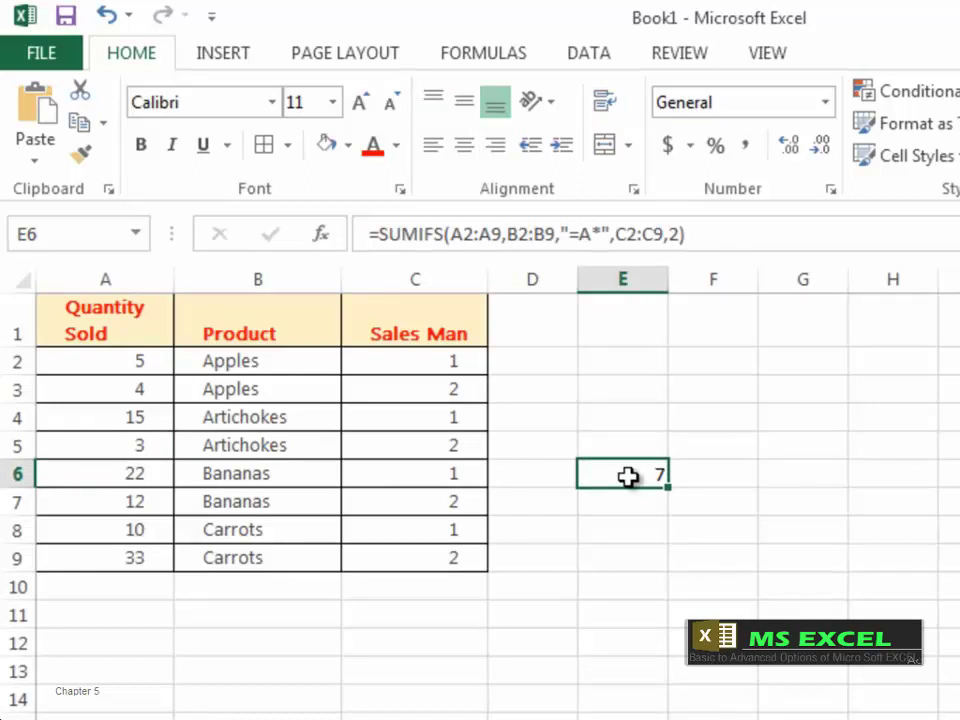
Type a note in D6: add the total numbers of products beginning with "A" sold by salesman 2.
left_click(582, 505)
left_click(561, 467)
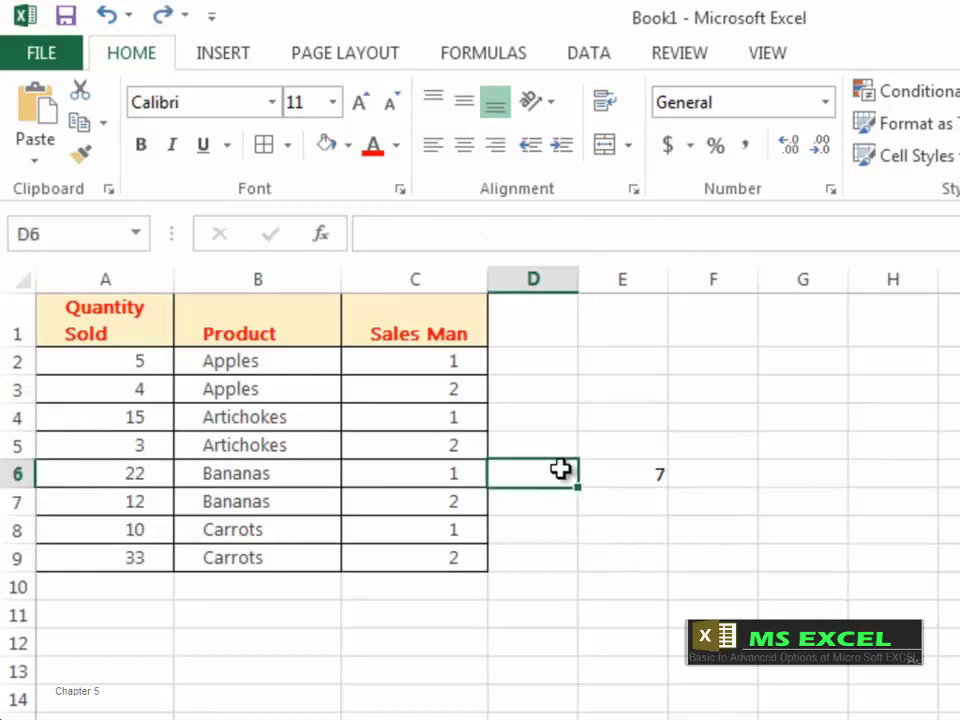
type("Add")
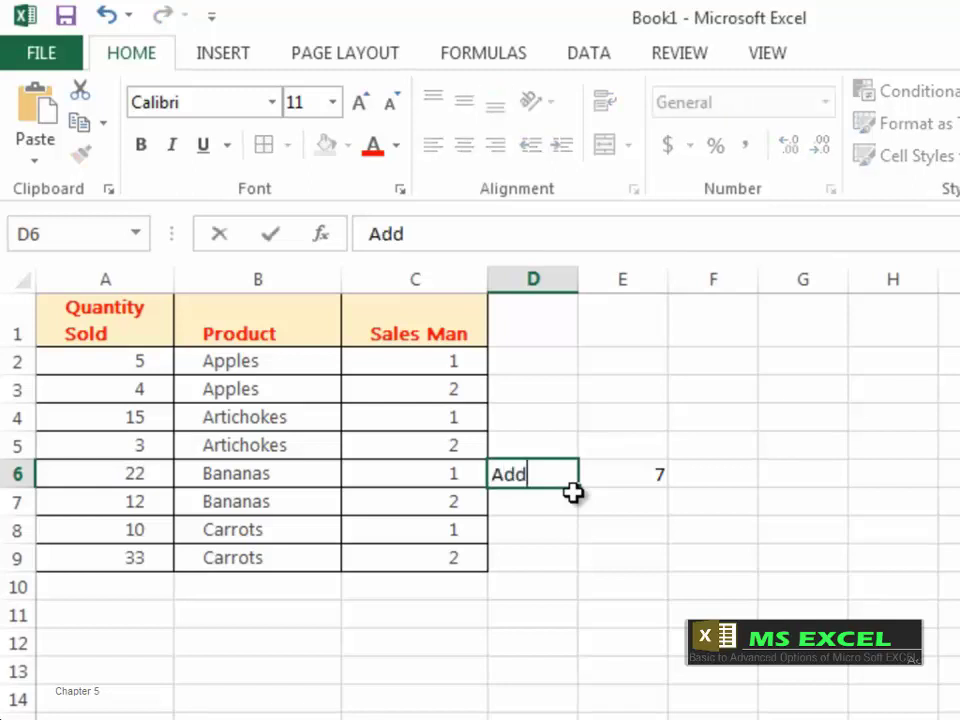
type(" the ")
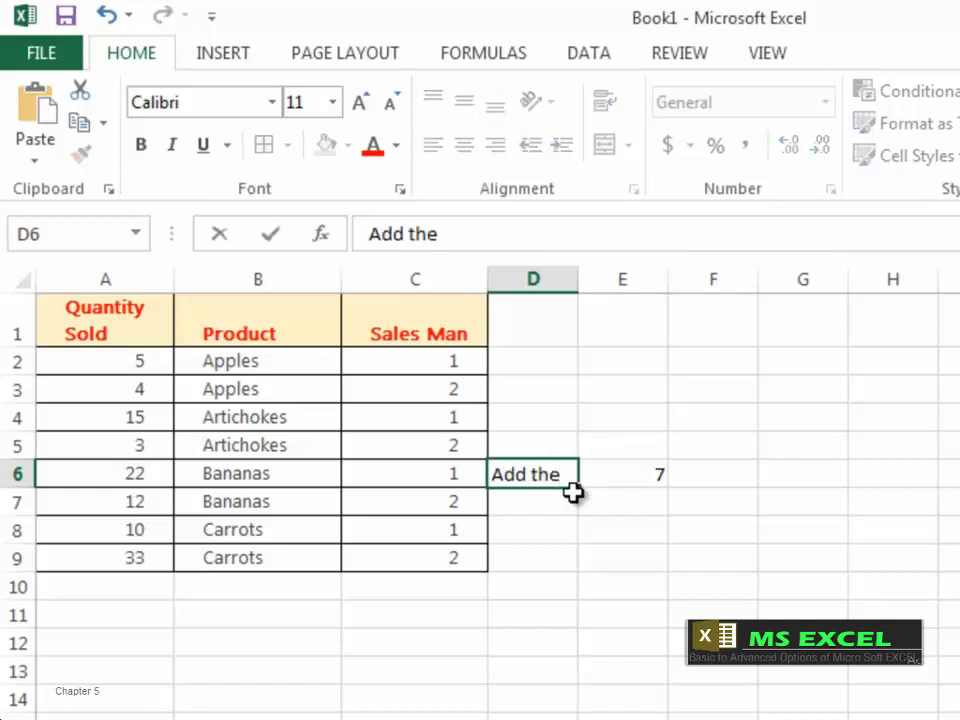
type("totas")
key("BackSpace")
type("l numbers ")
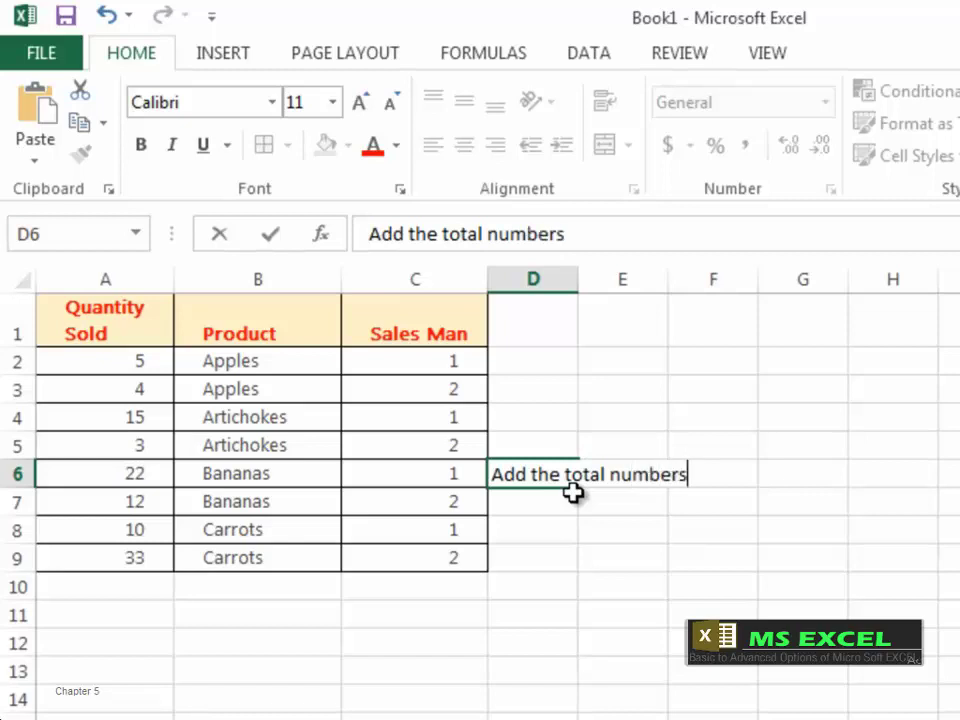
type("of pro")
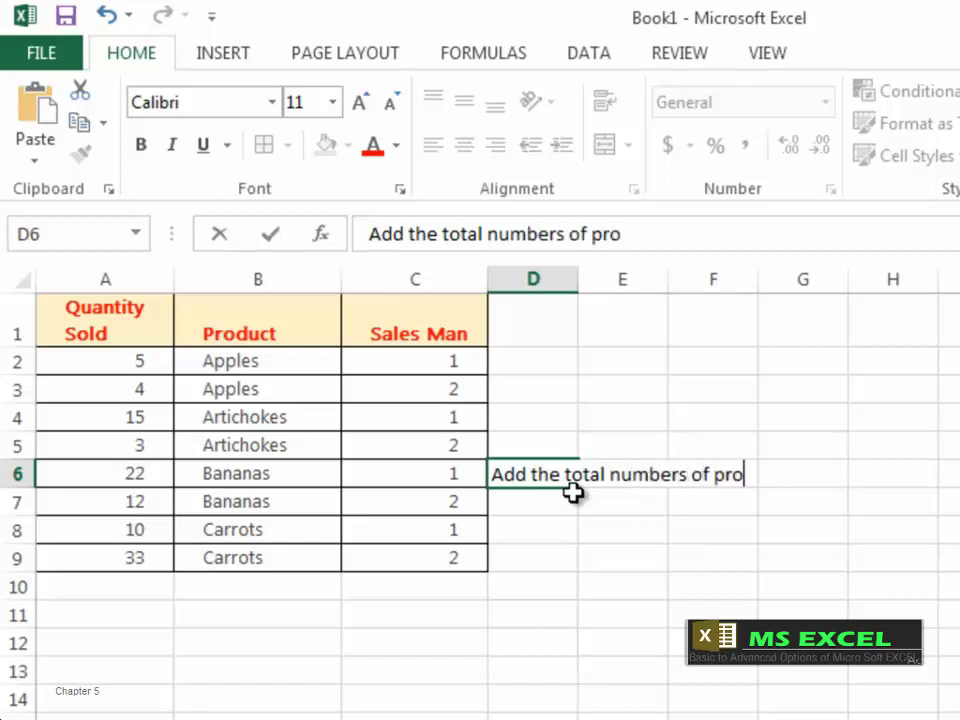
type("duct so")
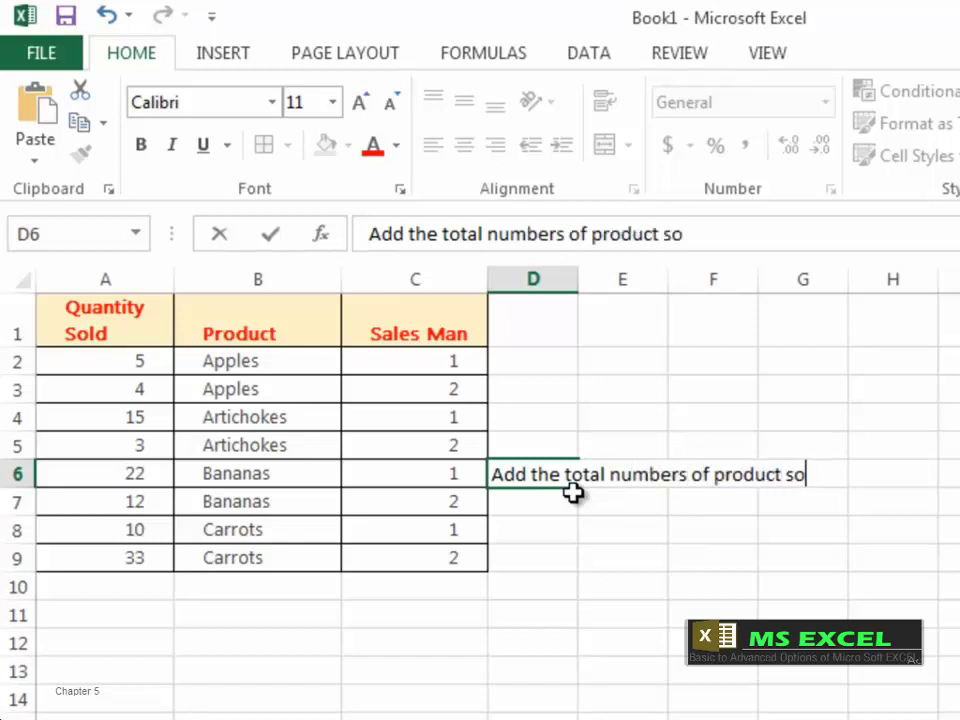
type("ld that")
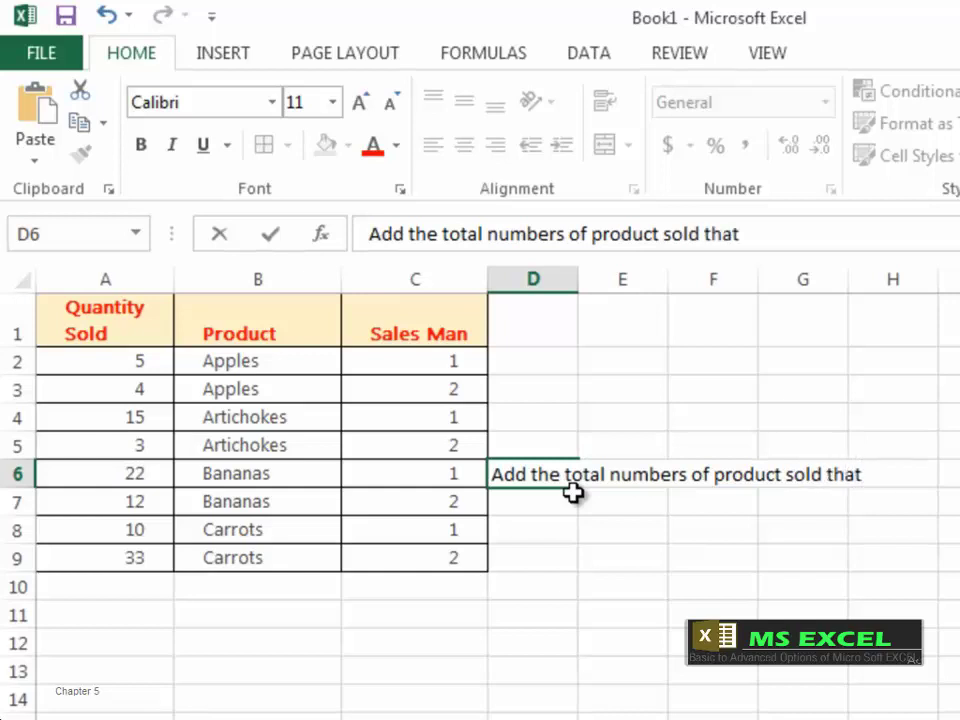
type(" begin")
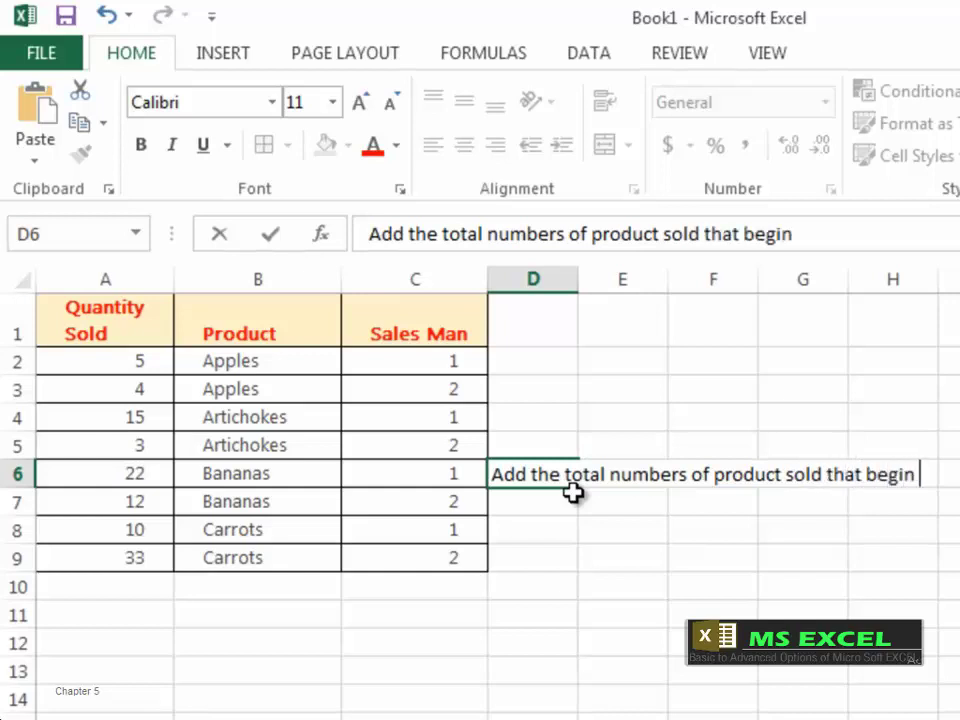
type(" with")
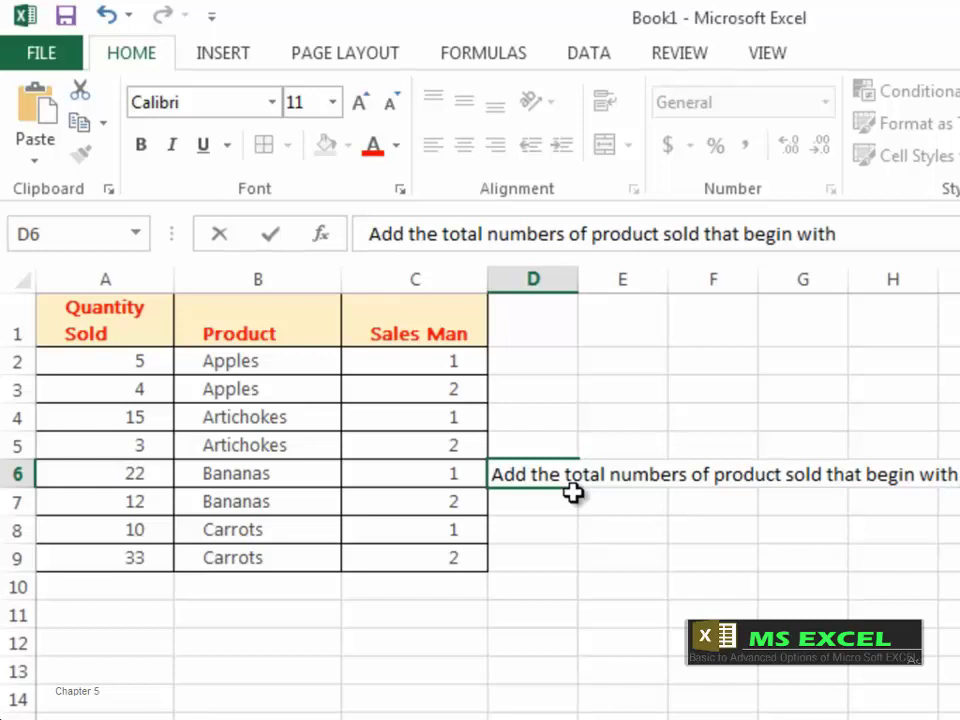
type(" \"A\" and that were")
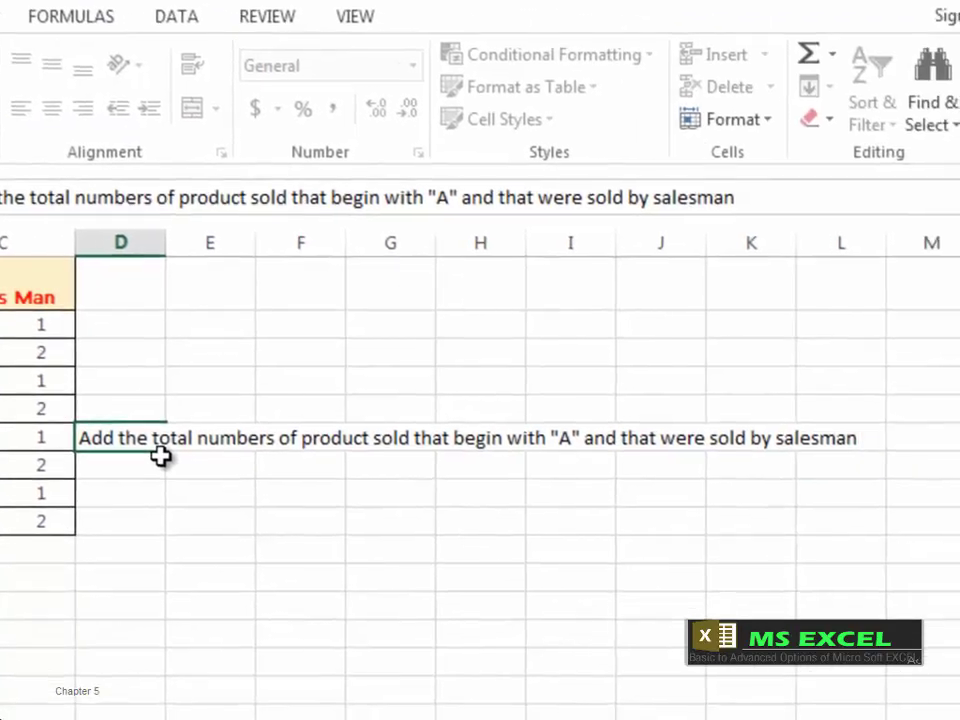
type("2")
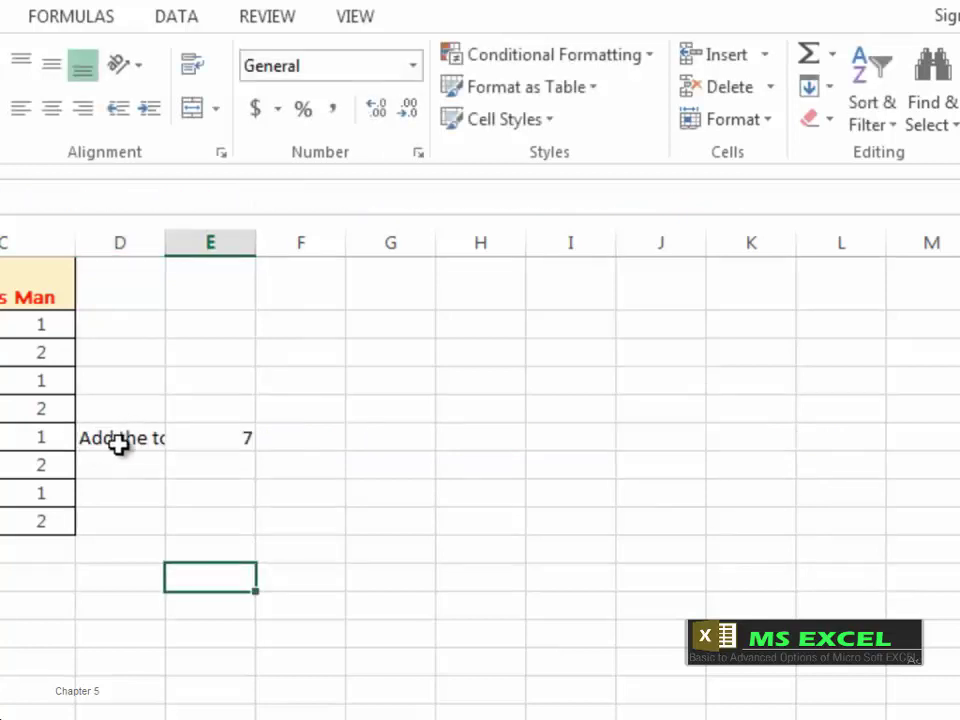
Wrap the D6 description, widen column D and fit row 6 height to the text.
left_click(120, 441)
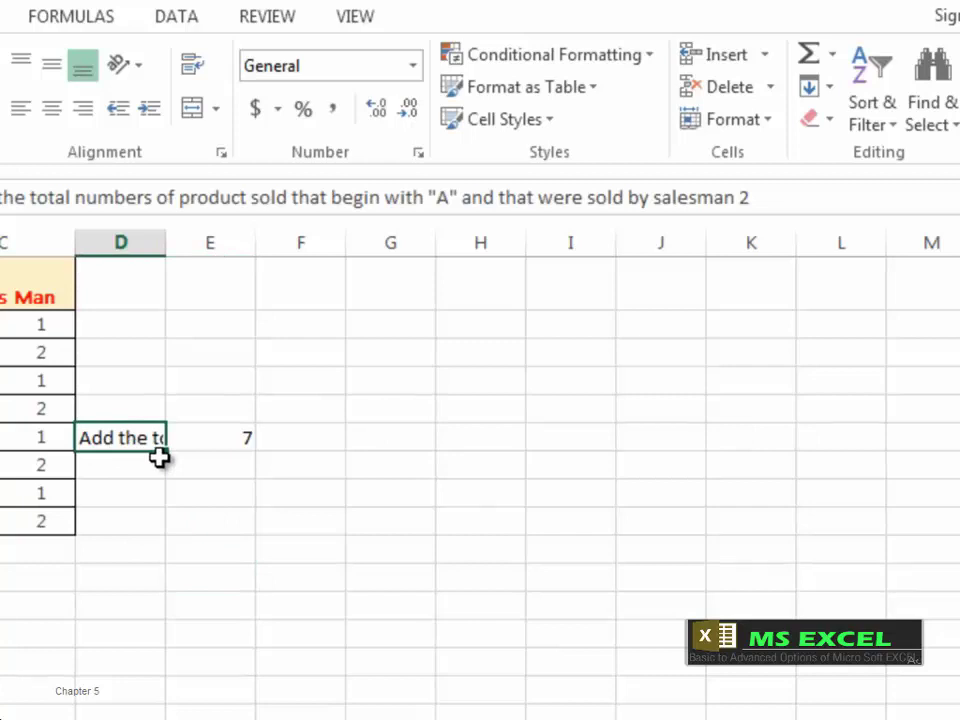
left_click(193, 68)
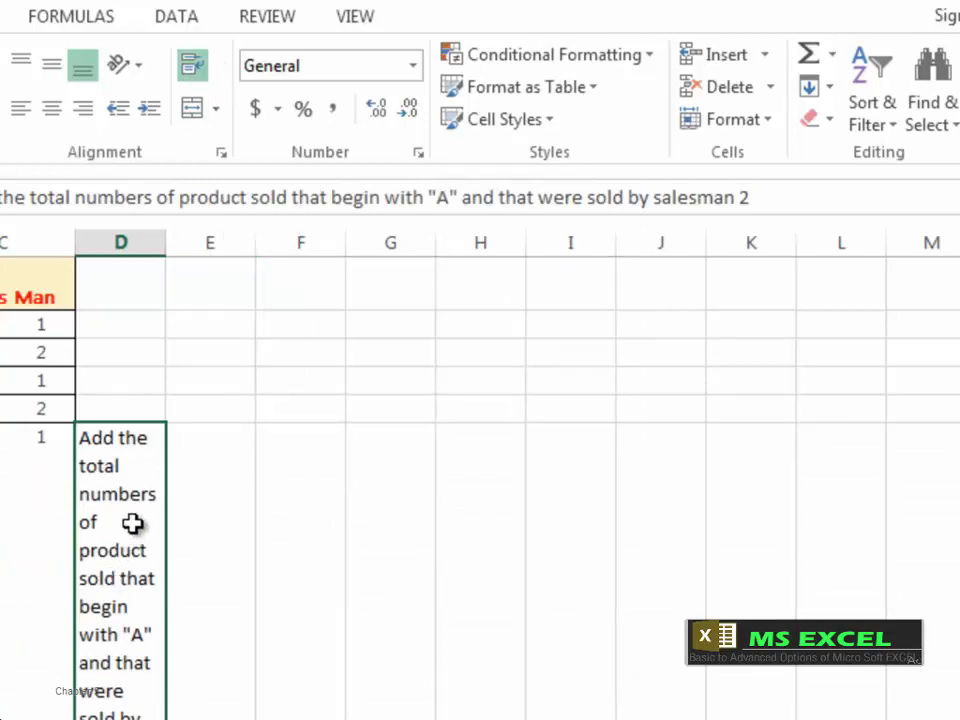
left_click_drag(165, 242, 267, 239)
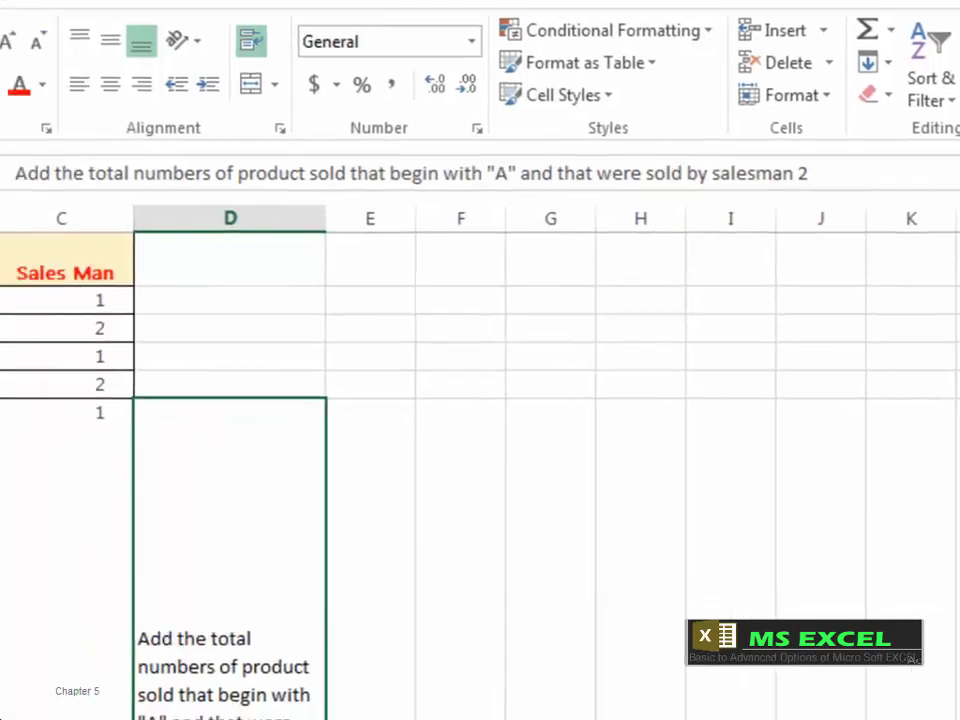
double_click(10, 621)
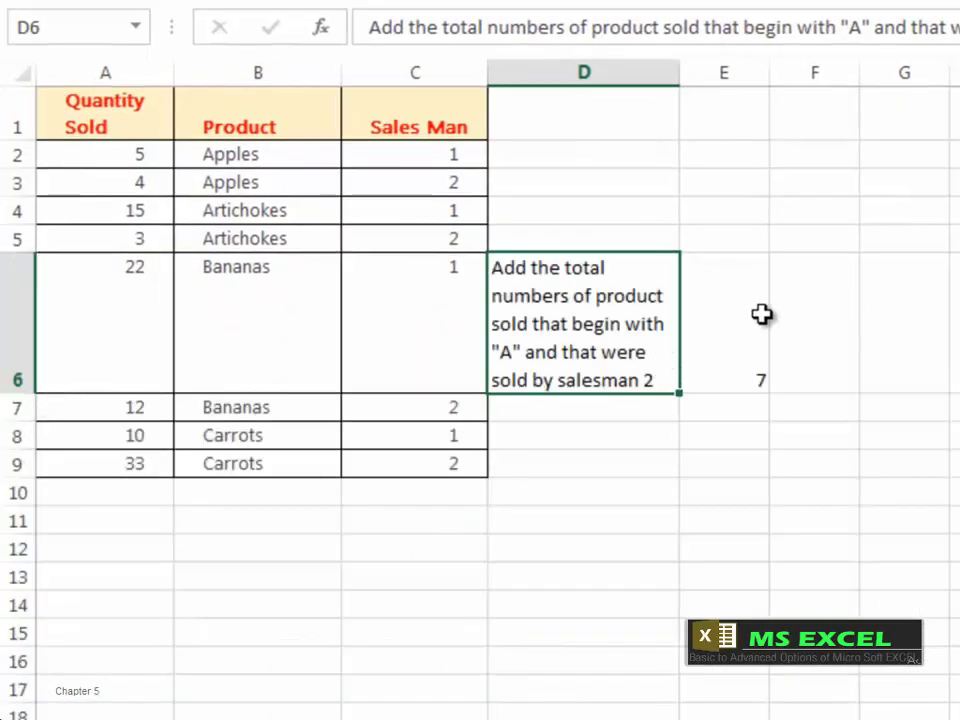
left_click(731, 328)
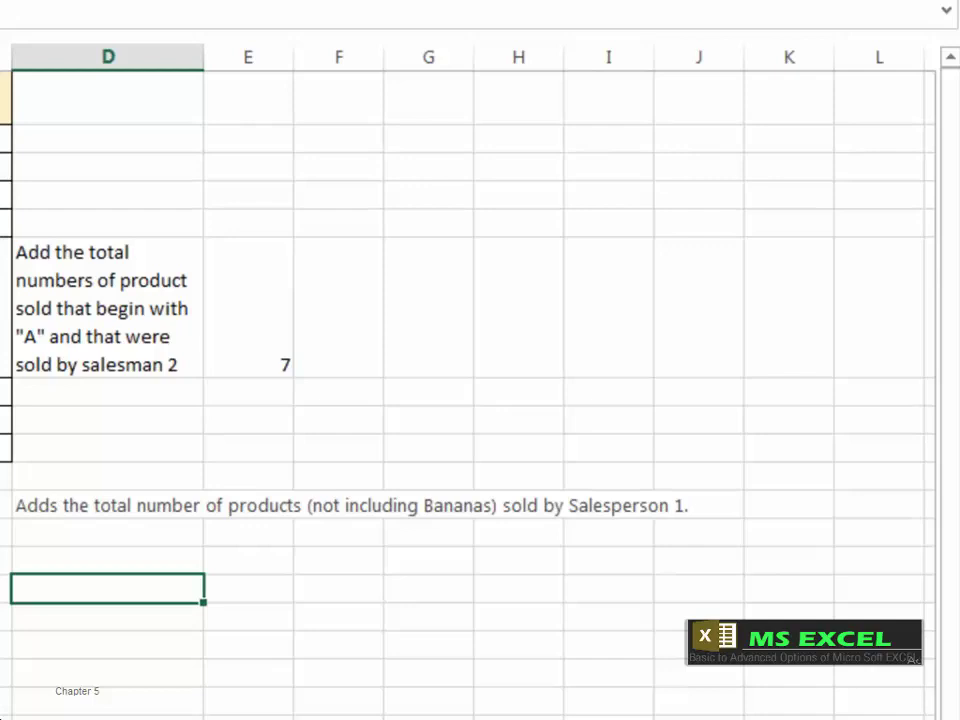
Wrap the D11 note and enter =SUMIFS(A2:A9,B2:B9,"<>Bananas",C2:C9,1) in E11, giving 30.
left_click(131, 508)
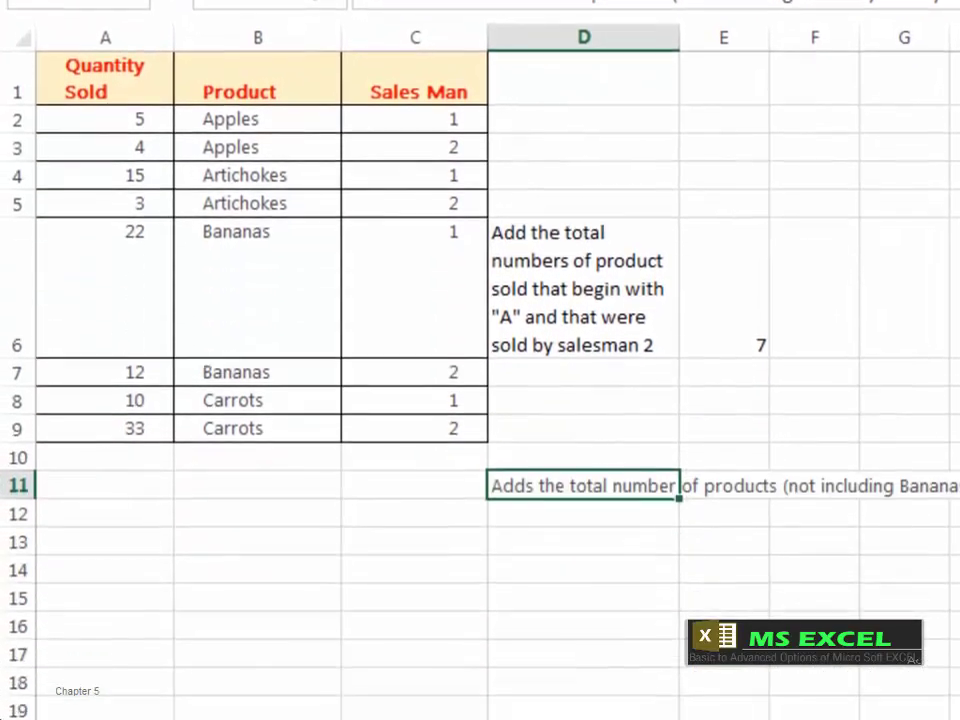
left_click(578, 89)
left_click(760, 487)
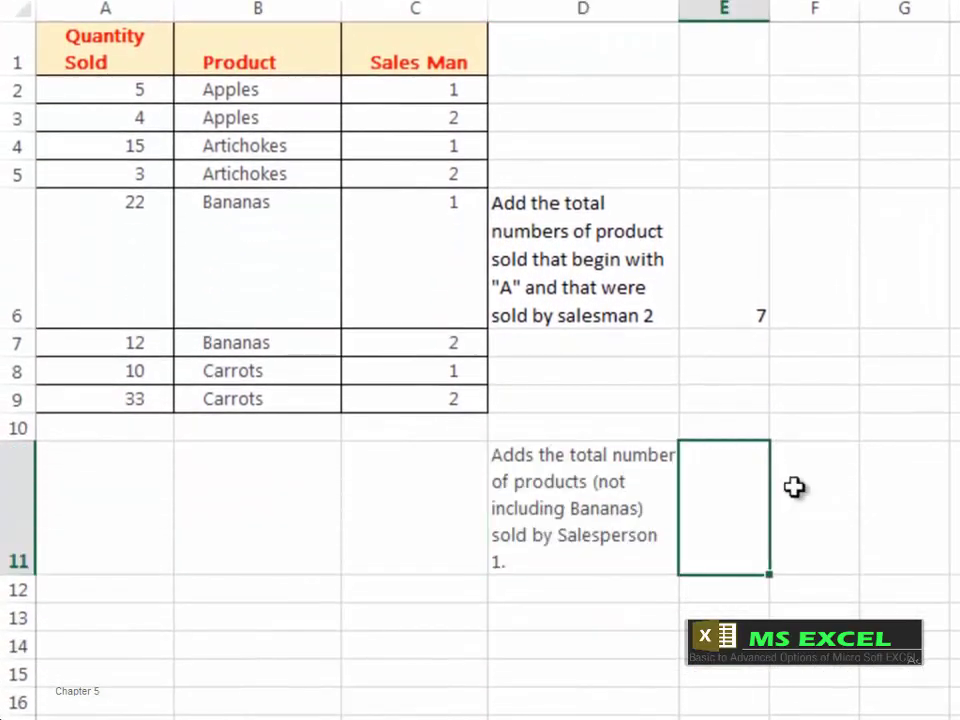
type("=")
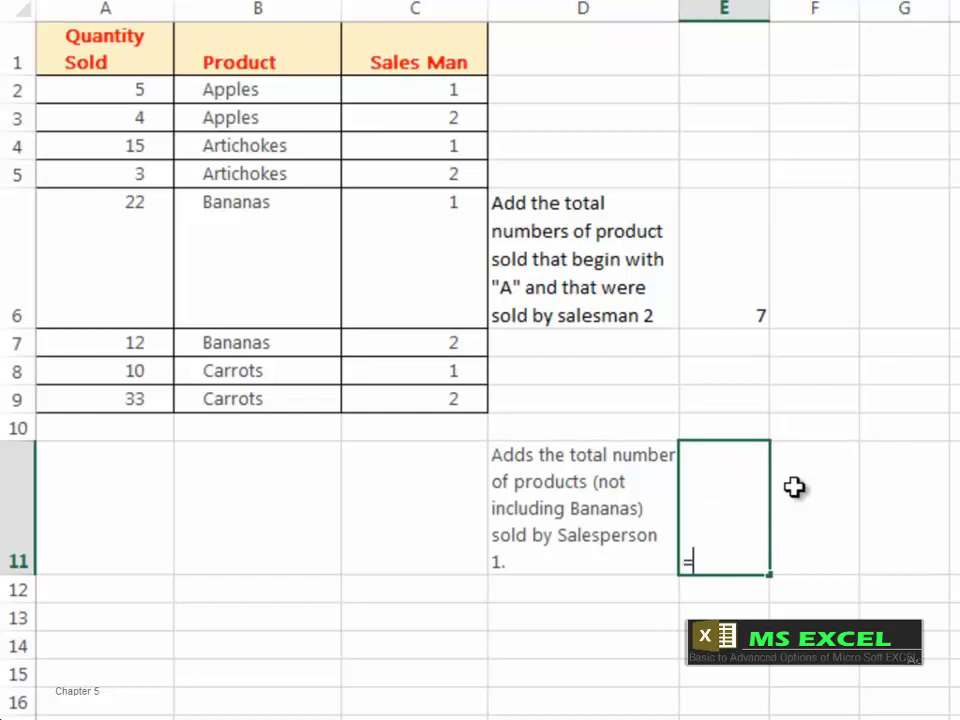
type("su")
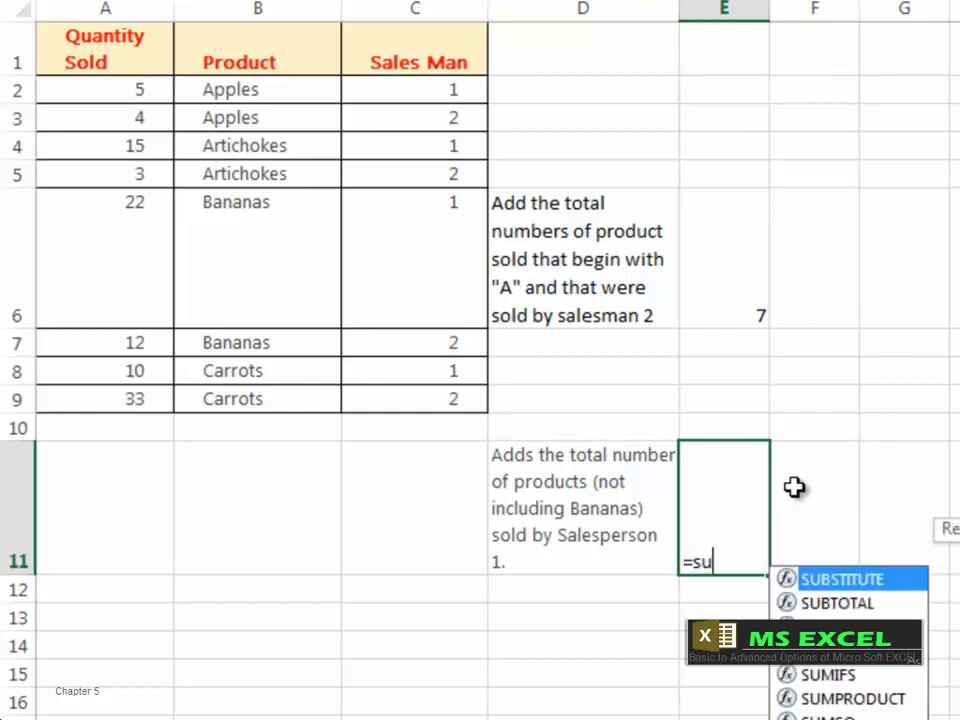
double_click(838, 676)
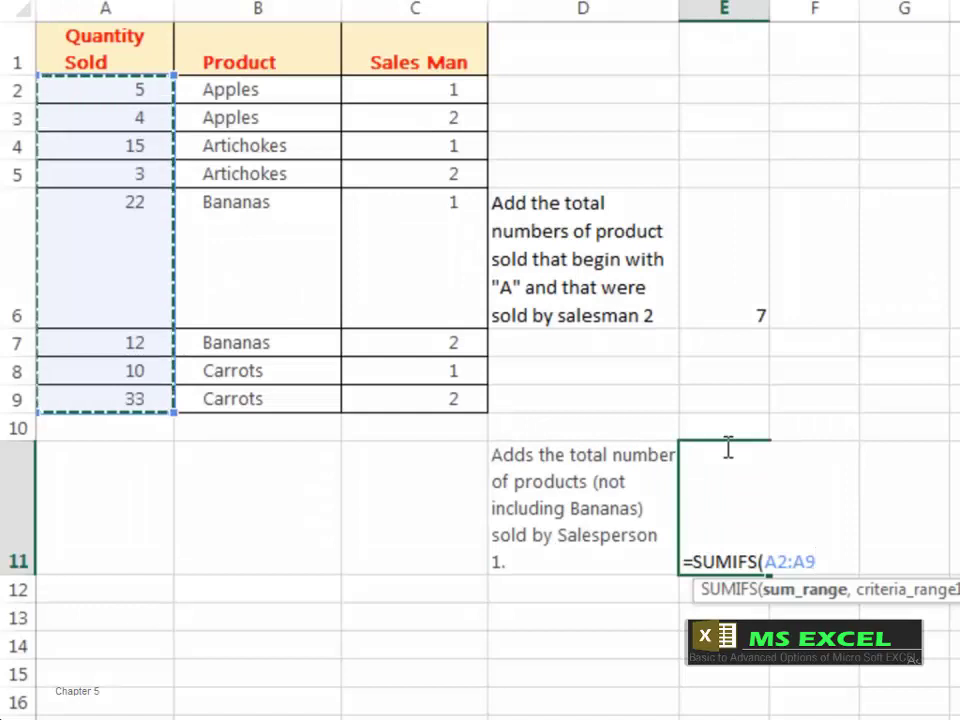
type(",")
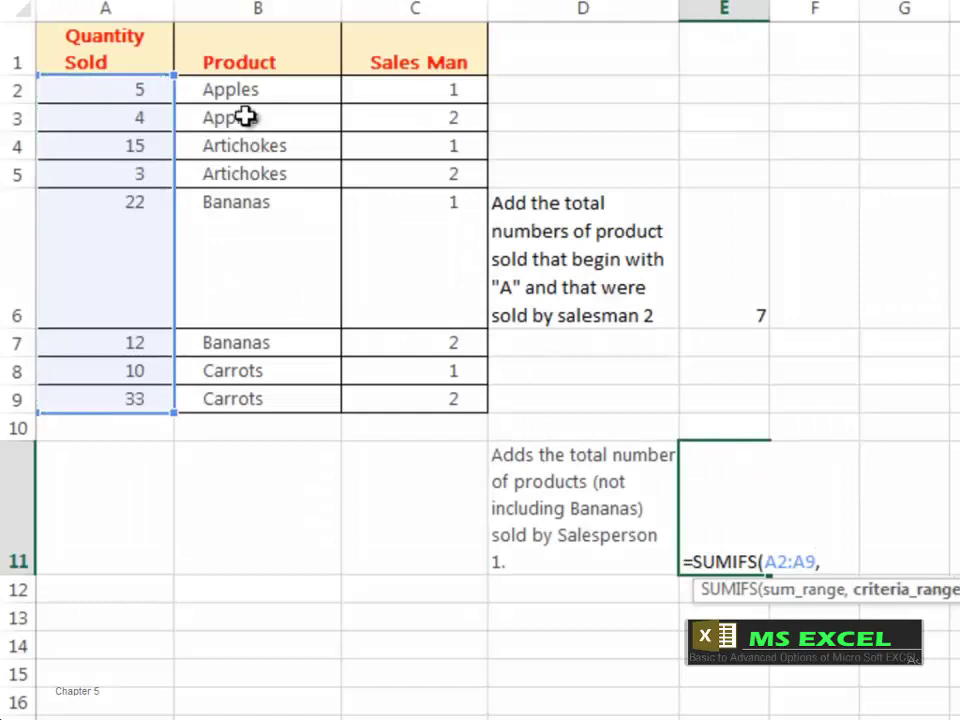
left_click_drag(259, 92, 259, 396)
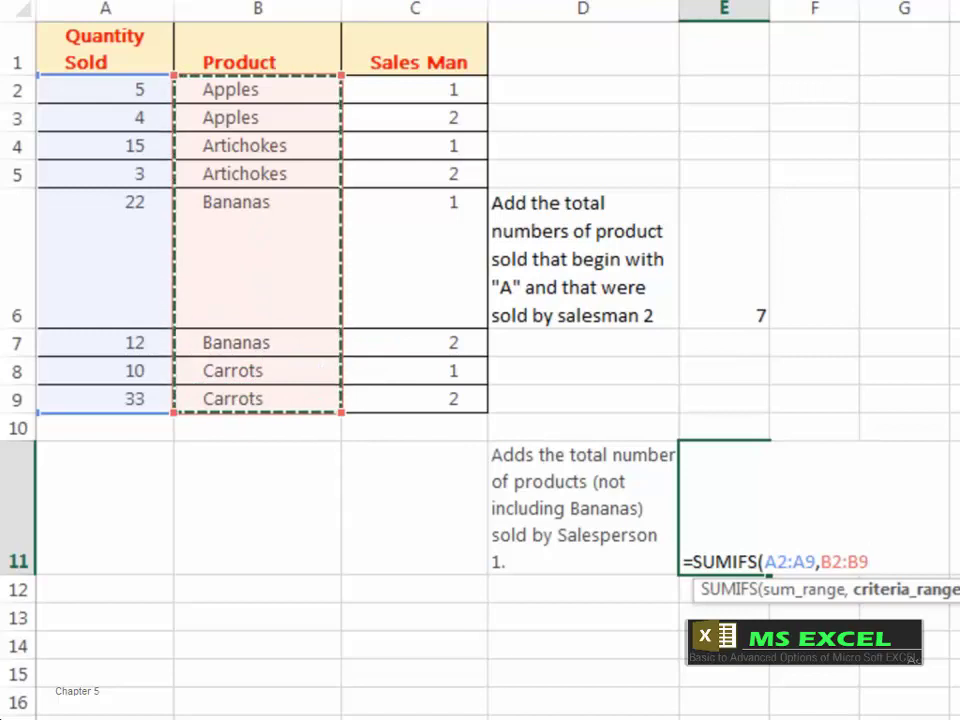
type(",")
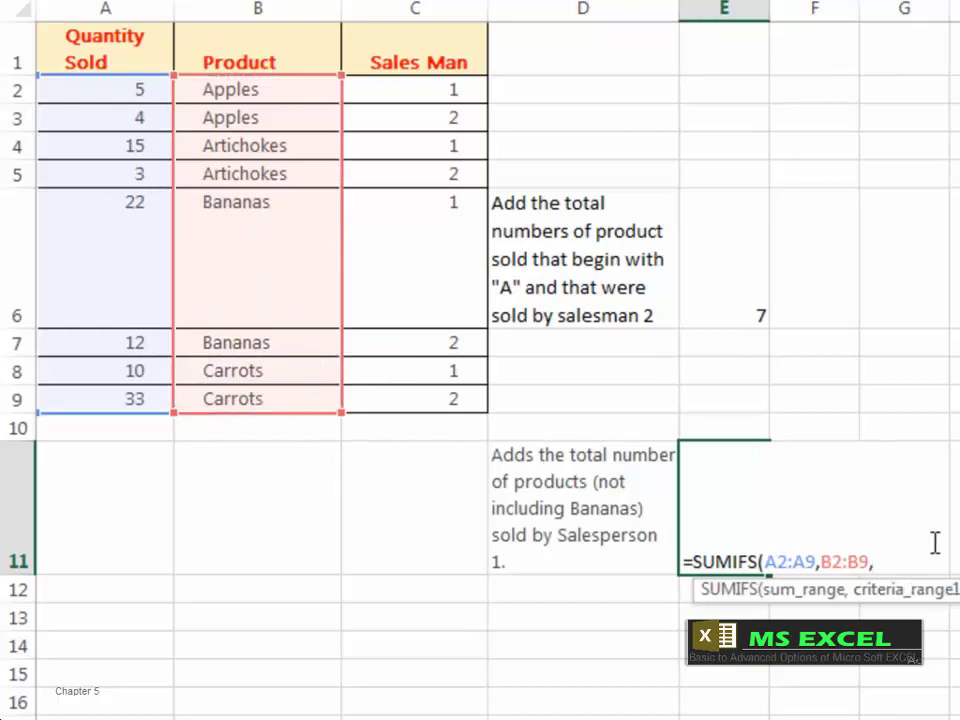
type("\"<")
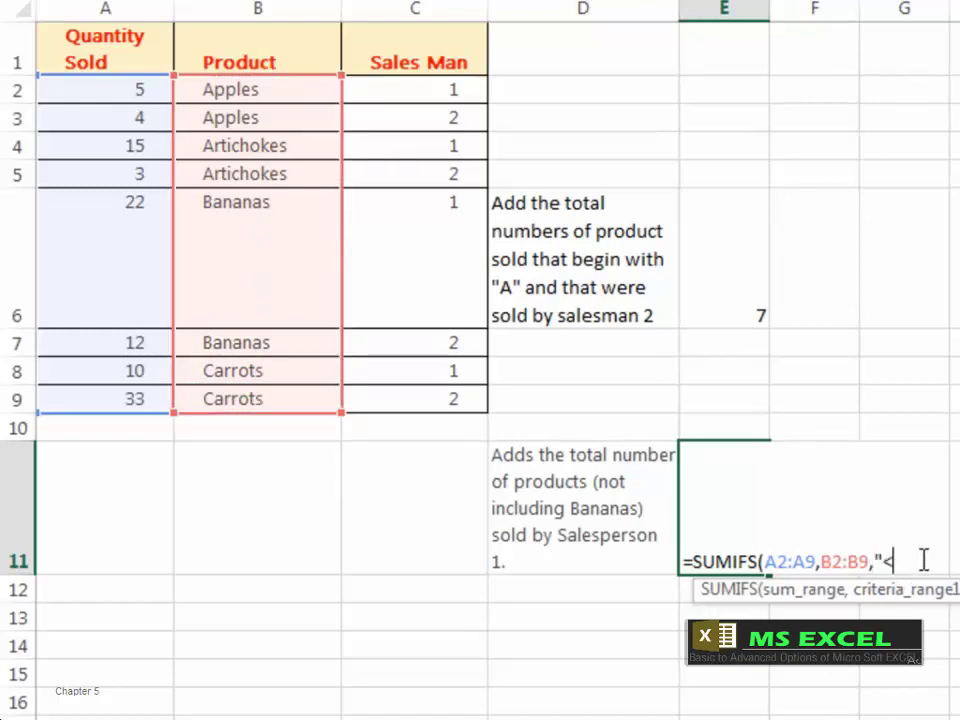
type(">")
type("Bana")
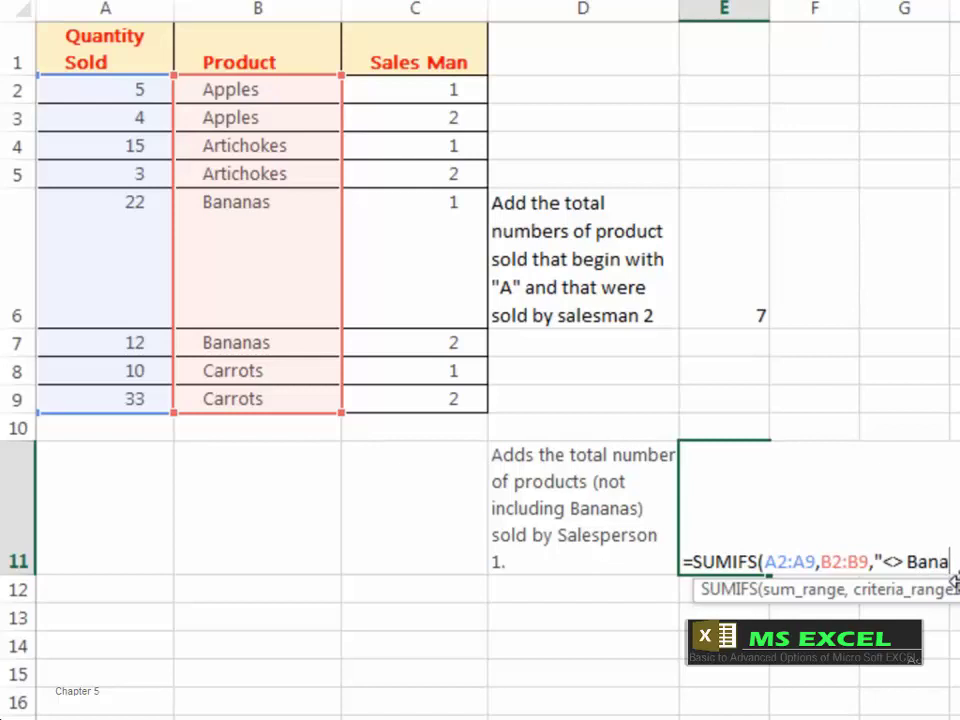
type("nas")
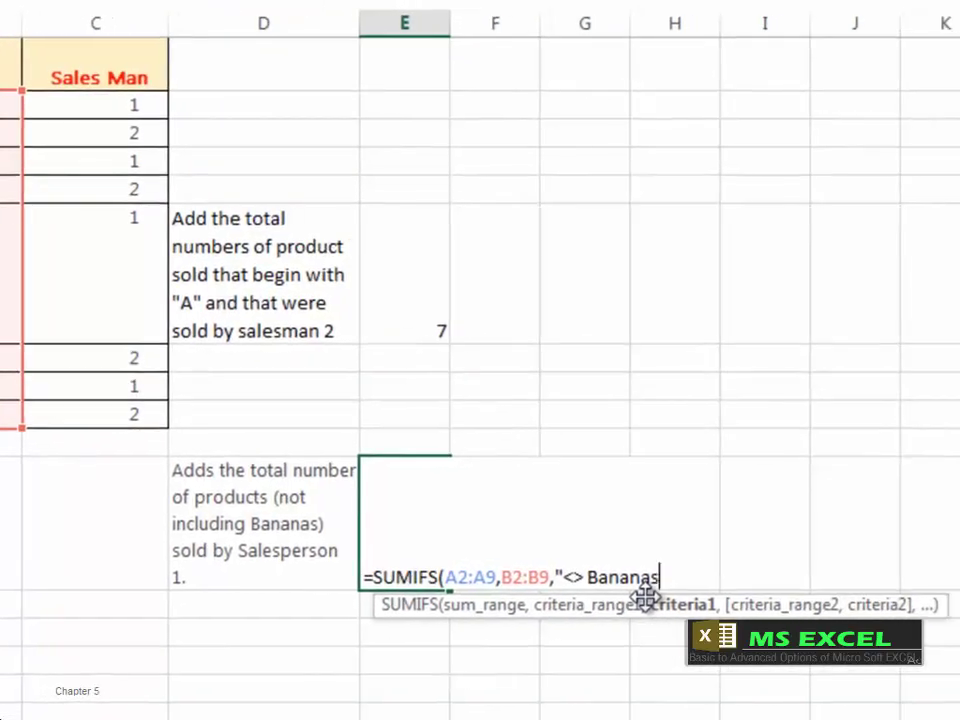
type("\"")
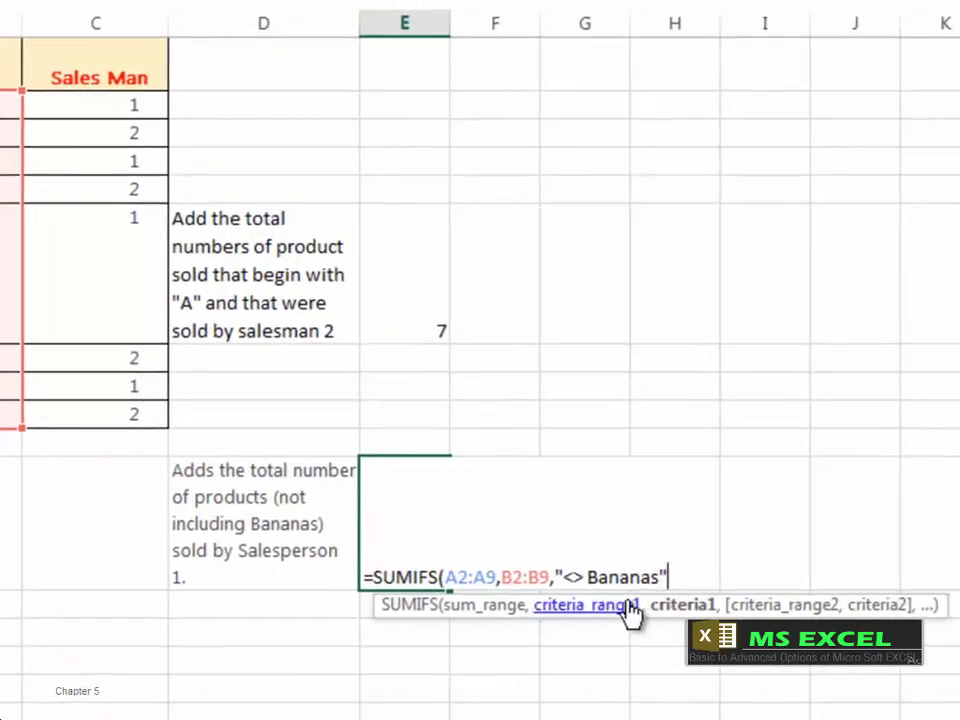
type(",")
left_click_drag(100, 104, 107, 399)
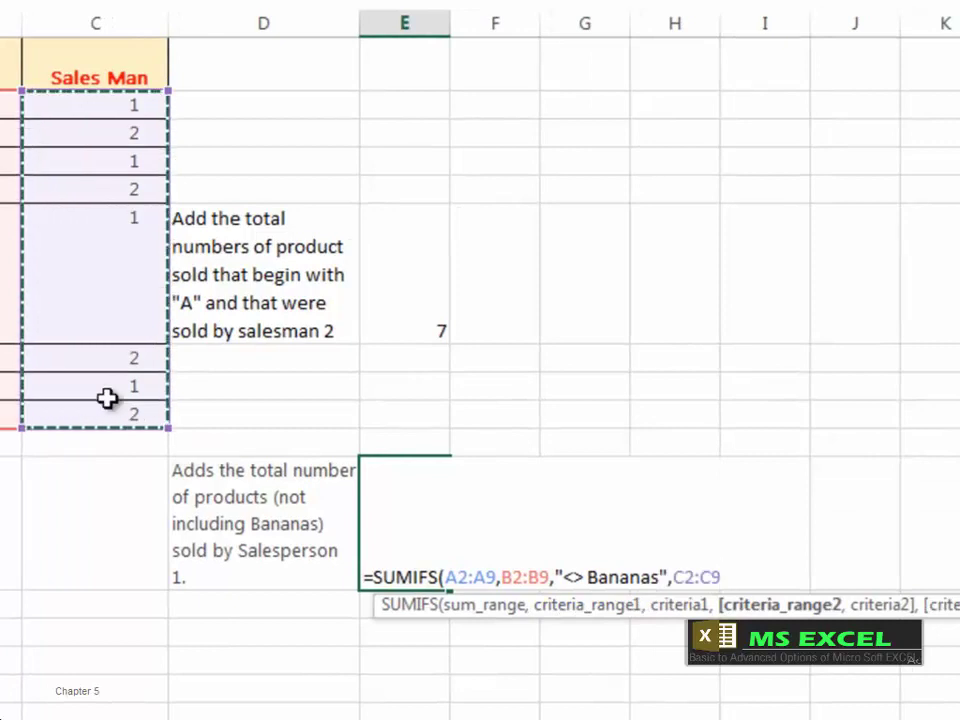
type(",")
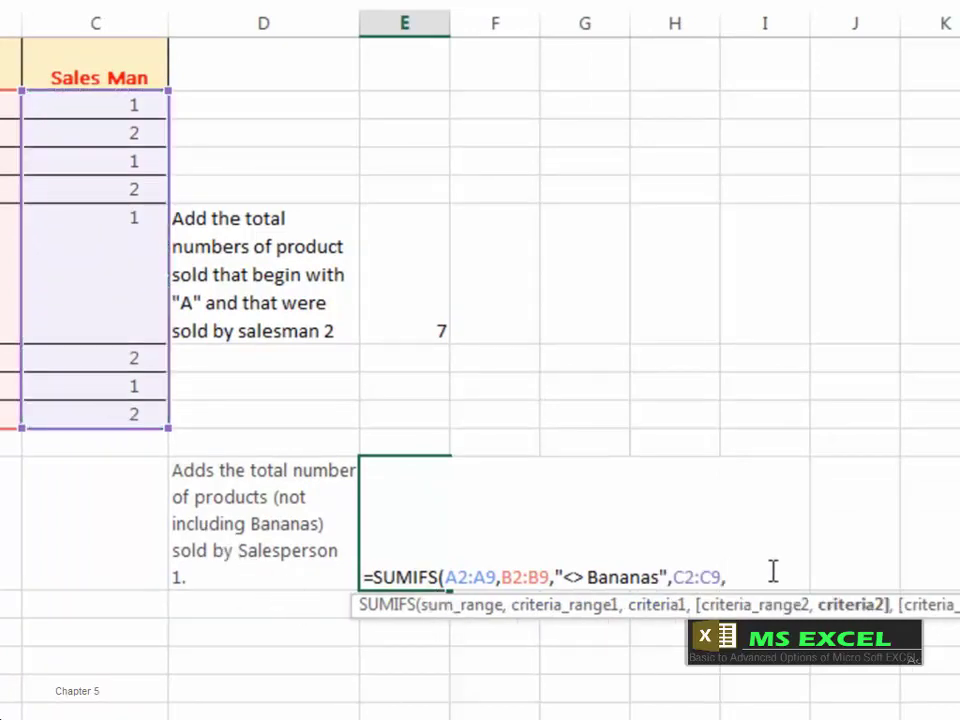
type("1)")
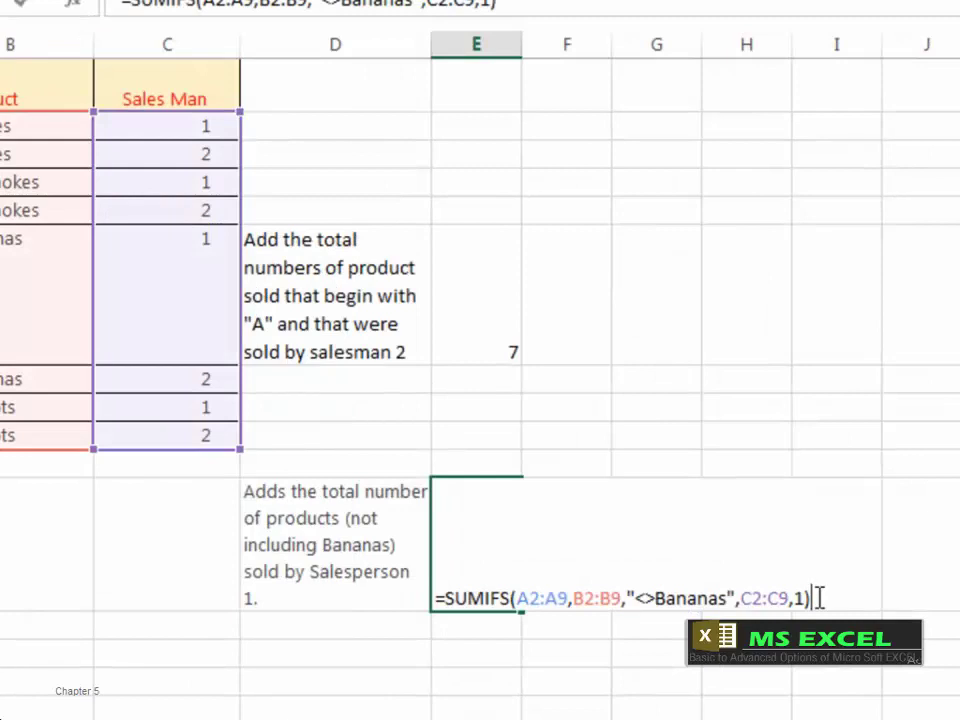
key("Return")
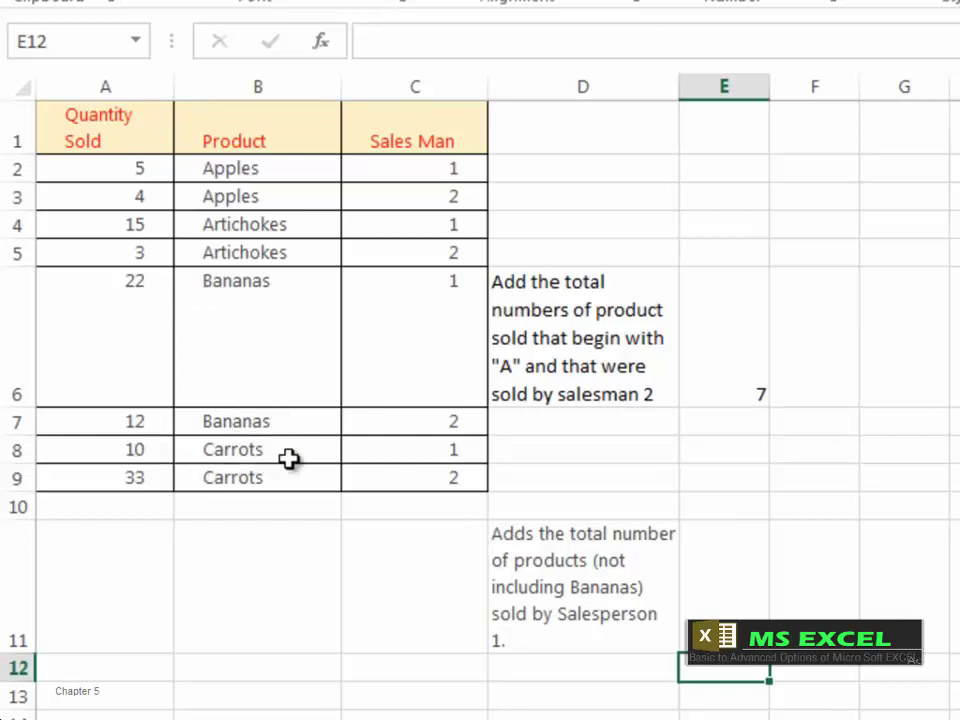
Check the quantities in cells A8, A2 and A4 of the sales list.
left_click(148, 453)
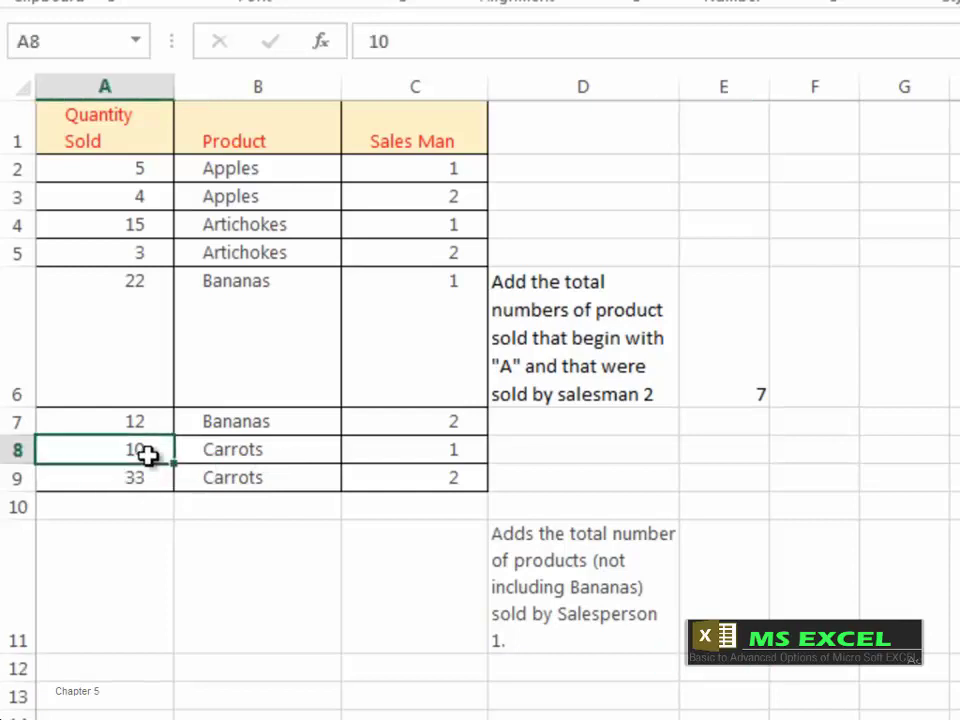
left_click(139, 172)
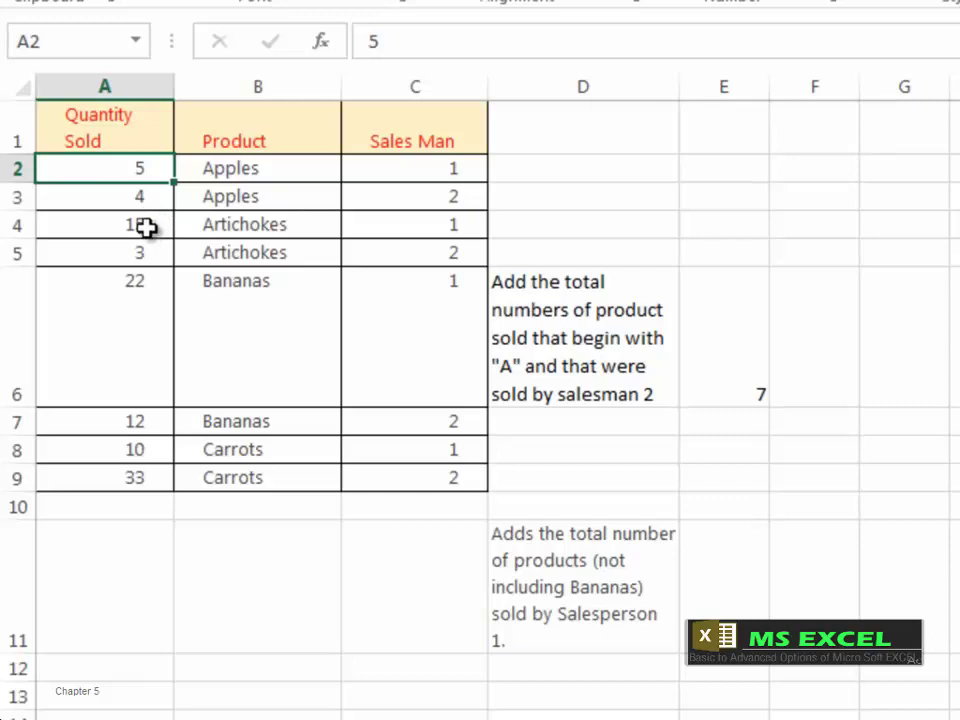
left_click(148, 228)
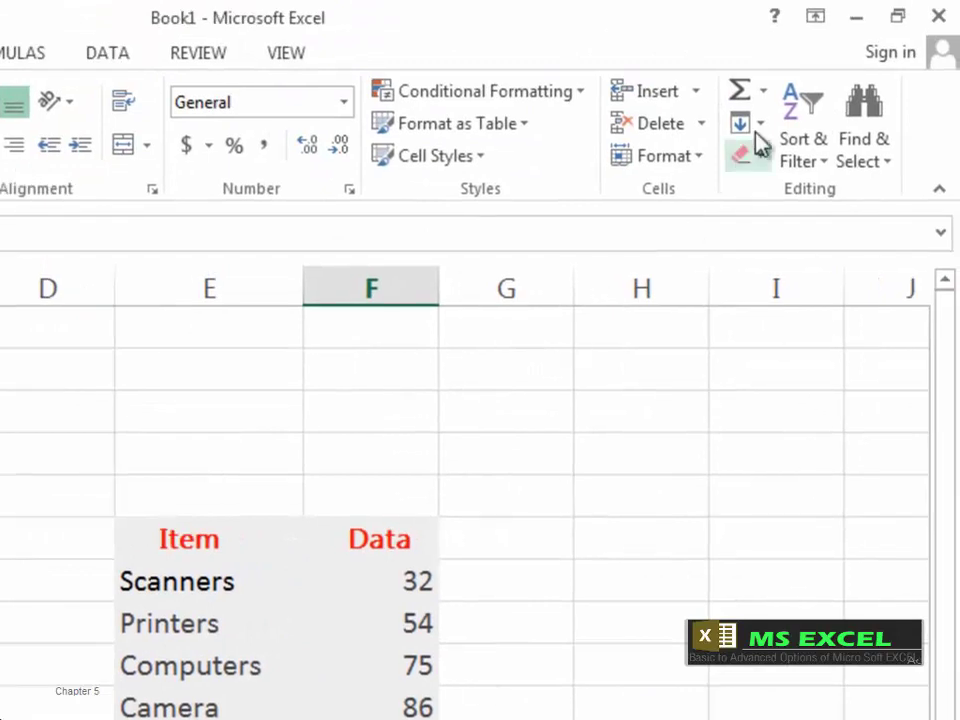
left_click(765, 98)
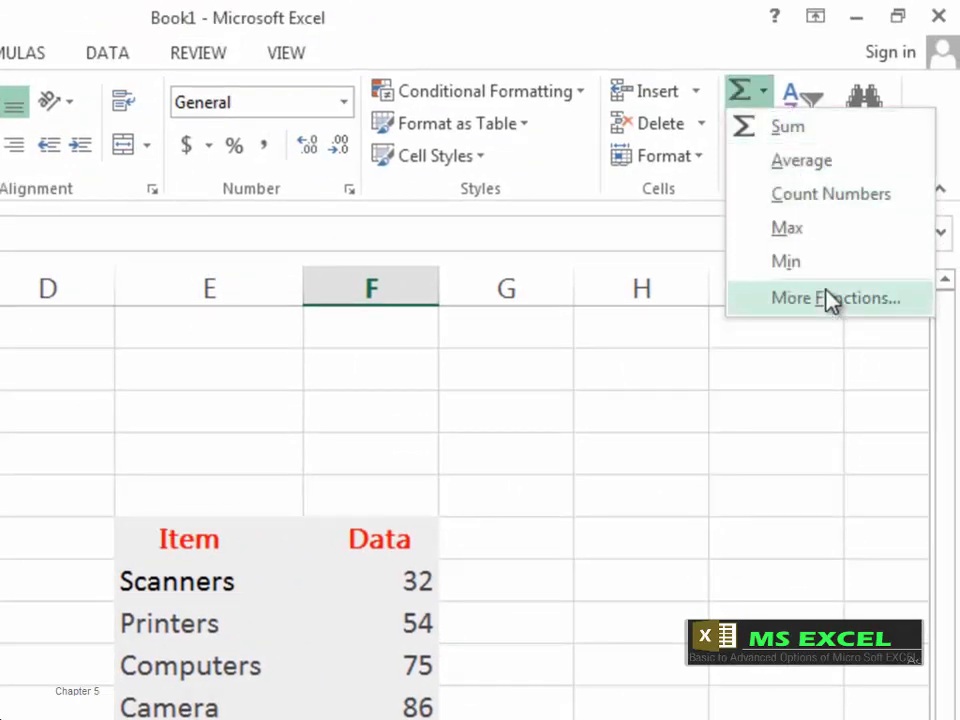
left_click(831, 196)
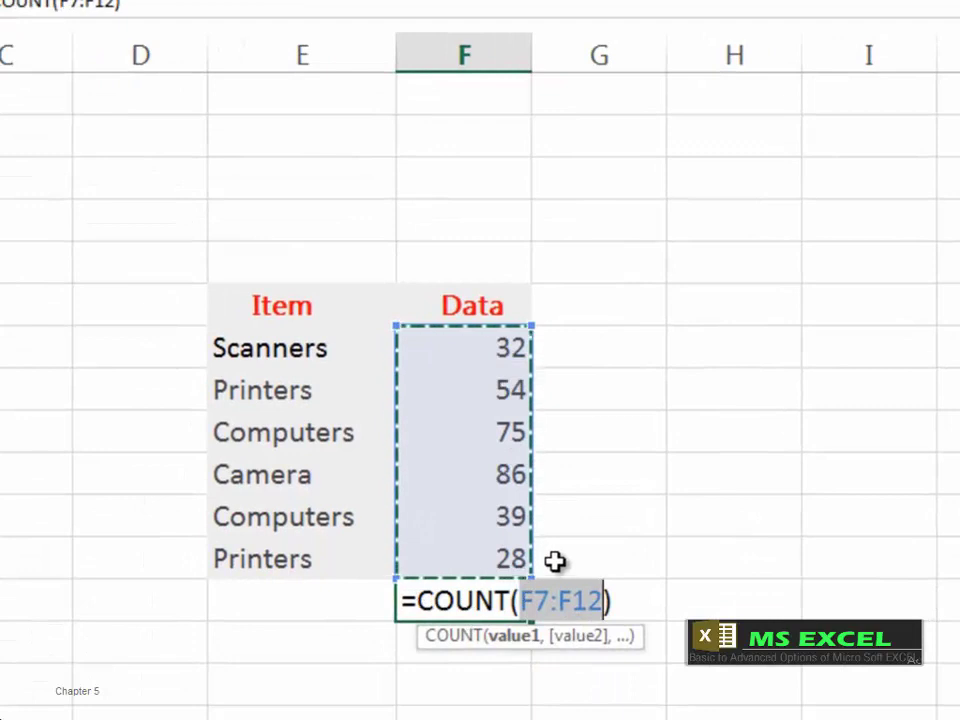
key("Return")
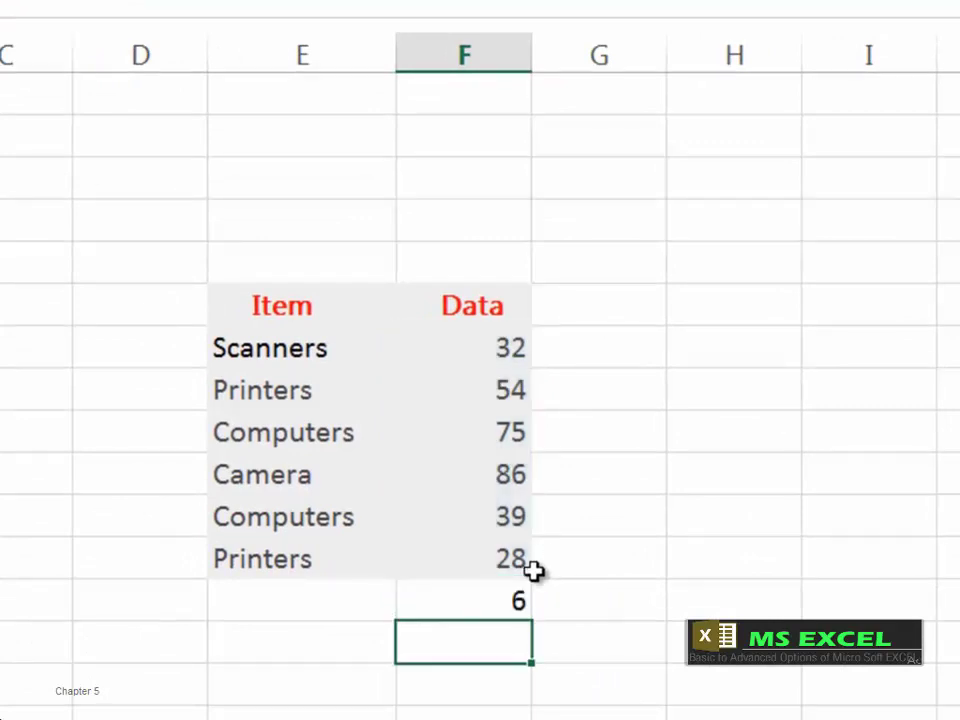
left_click(495, 599)
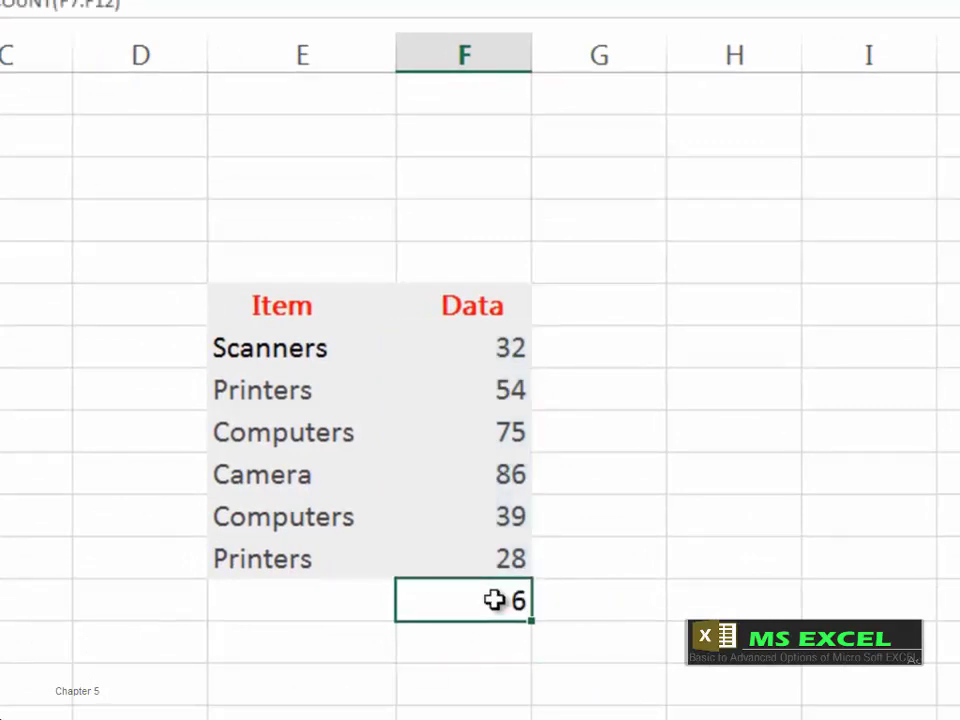
key("Delete")
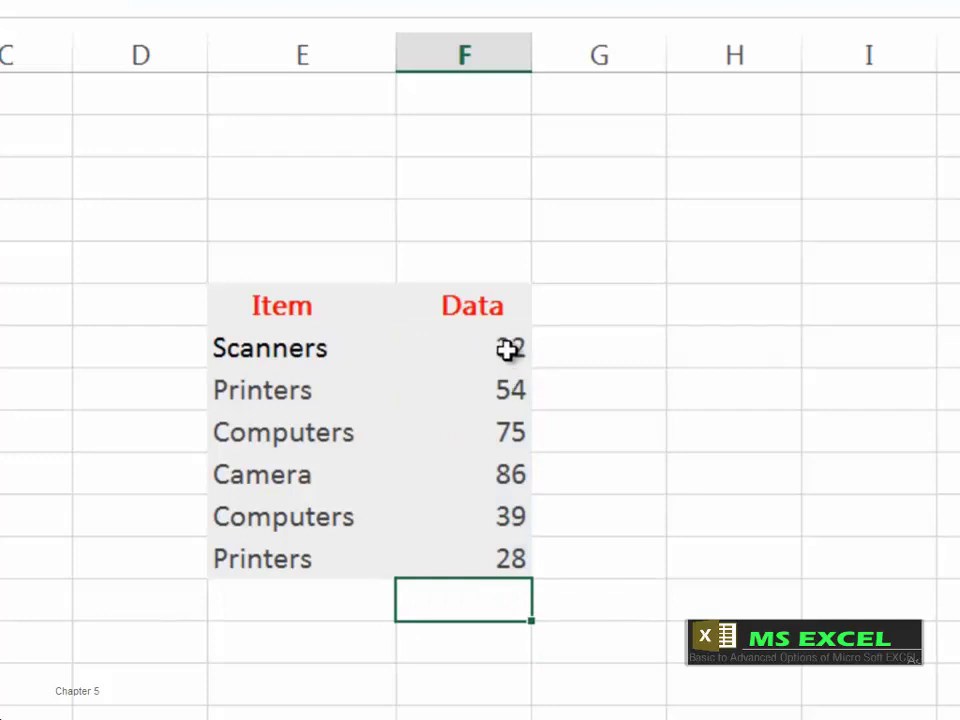
left_click_drag(508, 348, 495, 581)
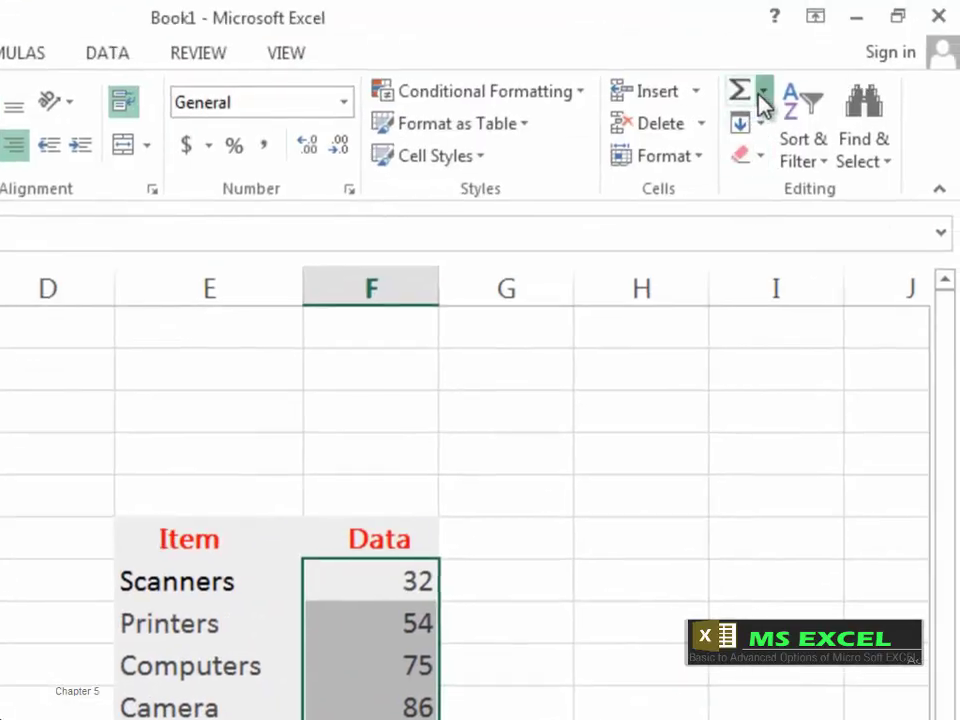
Show the count of the selected Data values and add a 'Computers' label below the table.
left_click(762, 103)
left_click(853, 193)
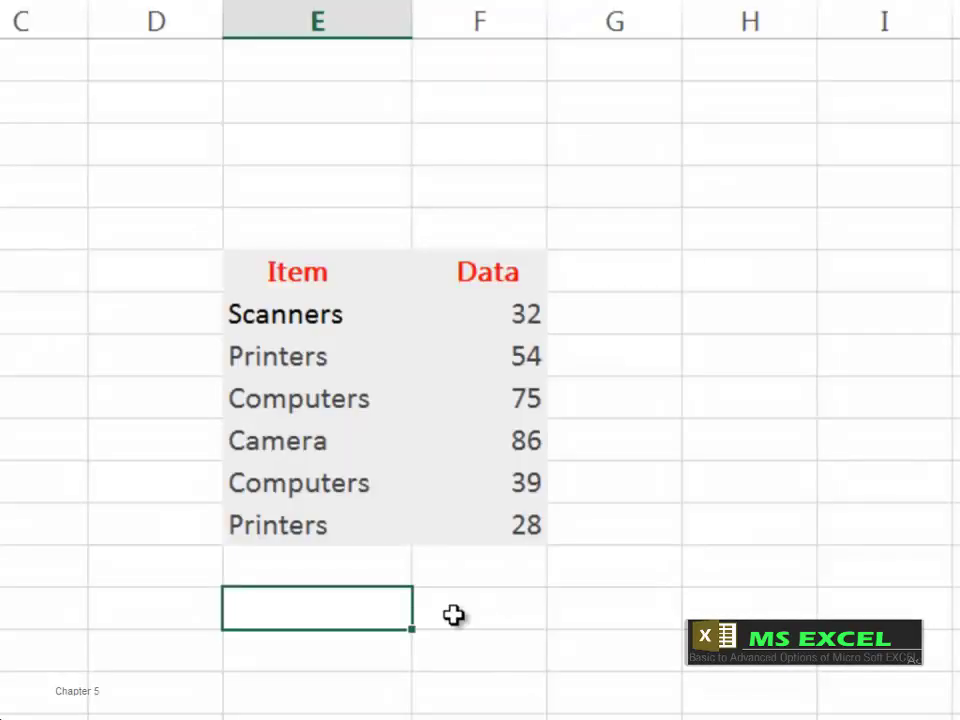
type("Computers")
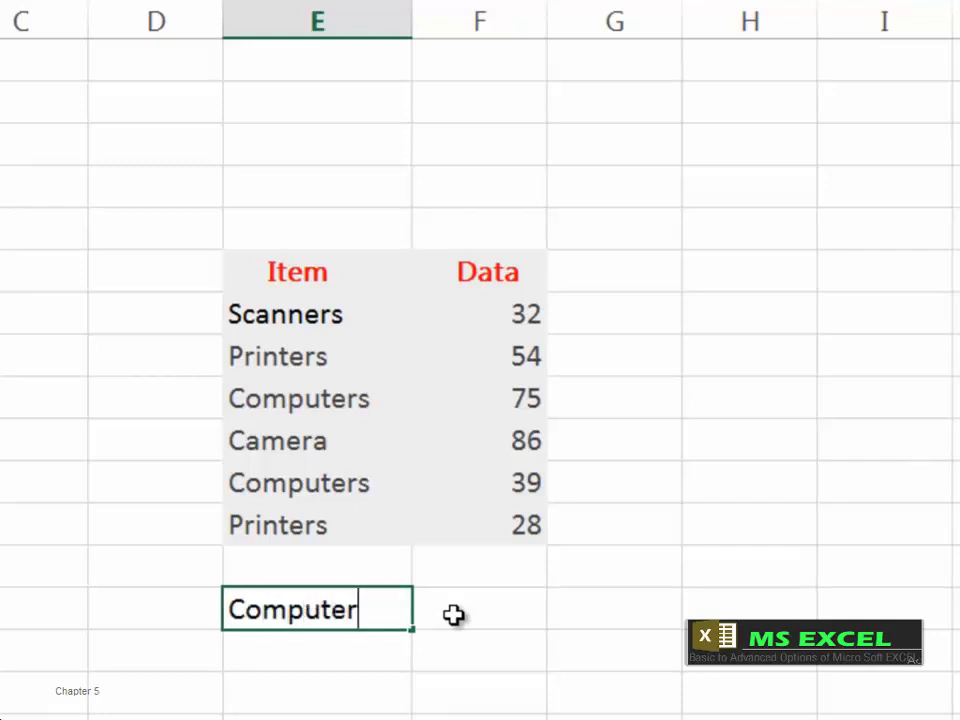
left_click(458, 600)
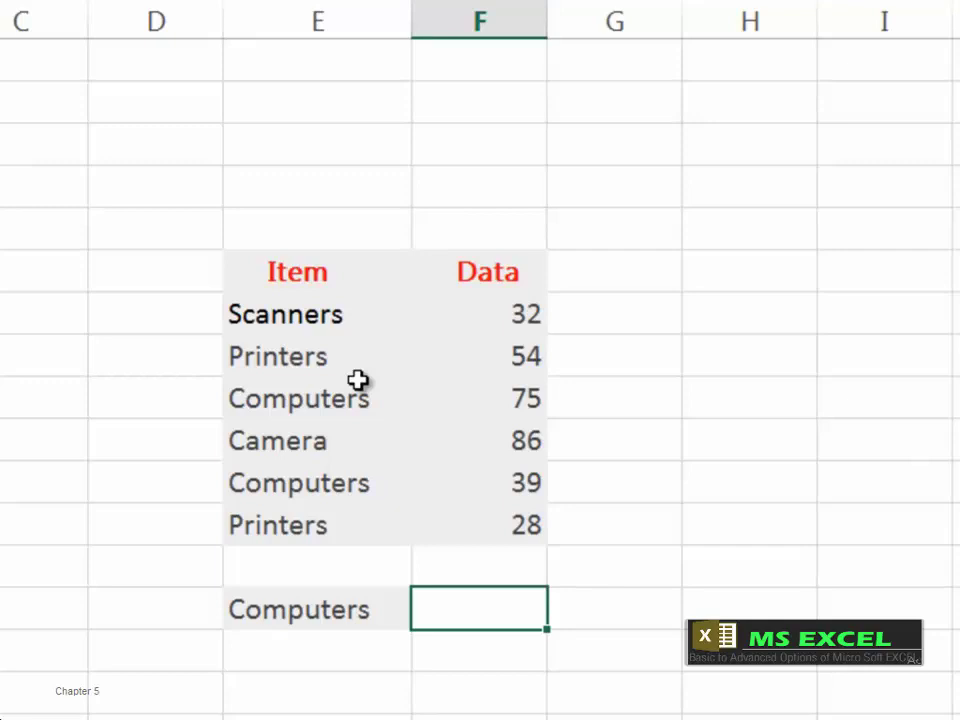
Enter =COUNTIF(E7:E12,"Computer") in F14 beside the label, which returns 0.
type("=cou")
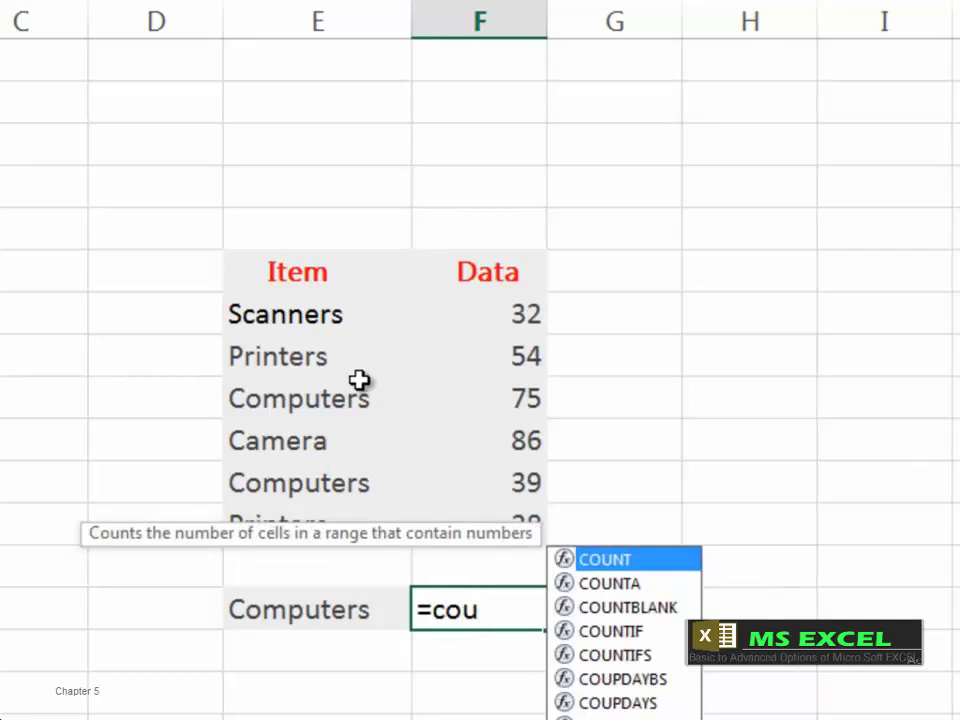
left_click(627, 634)
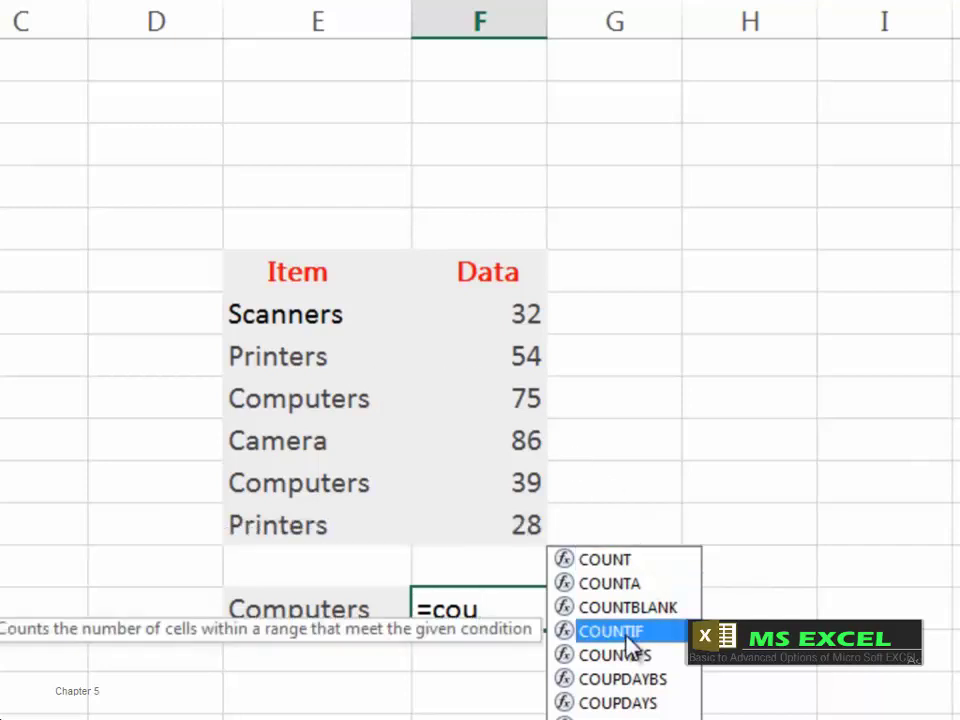
double_click(627, 634)
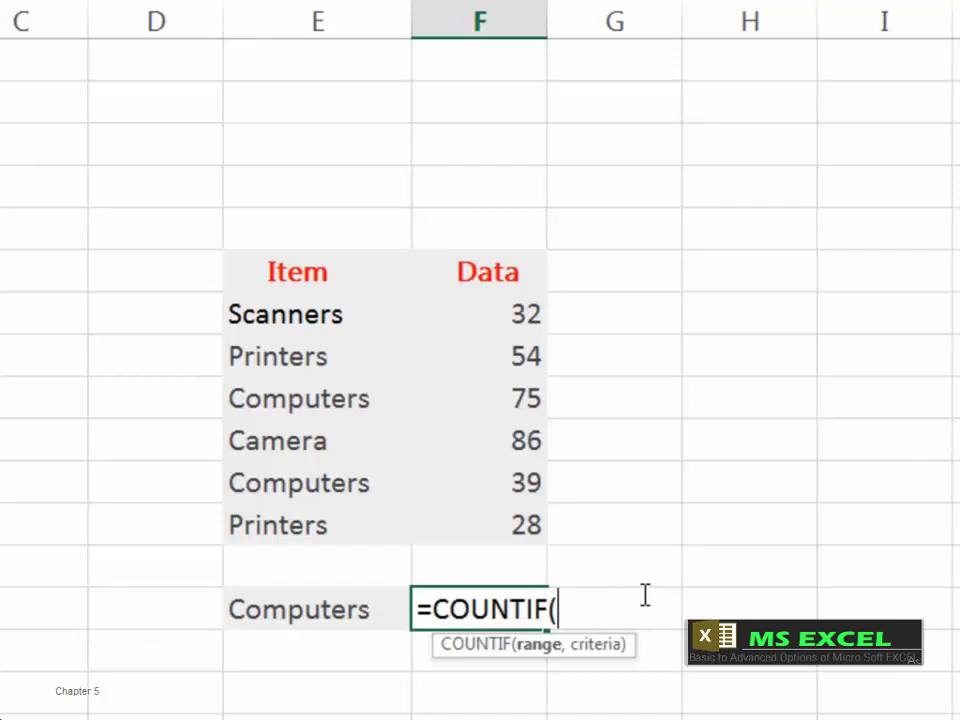
left_click(297, 317)
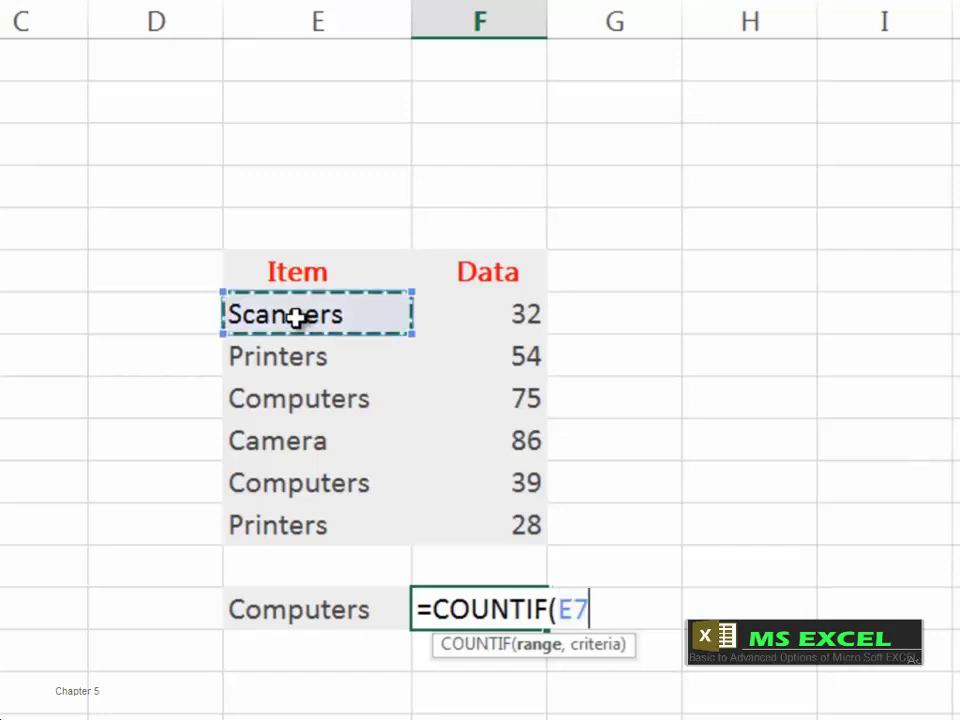
left_click_drag(297, 317, 329, 527)
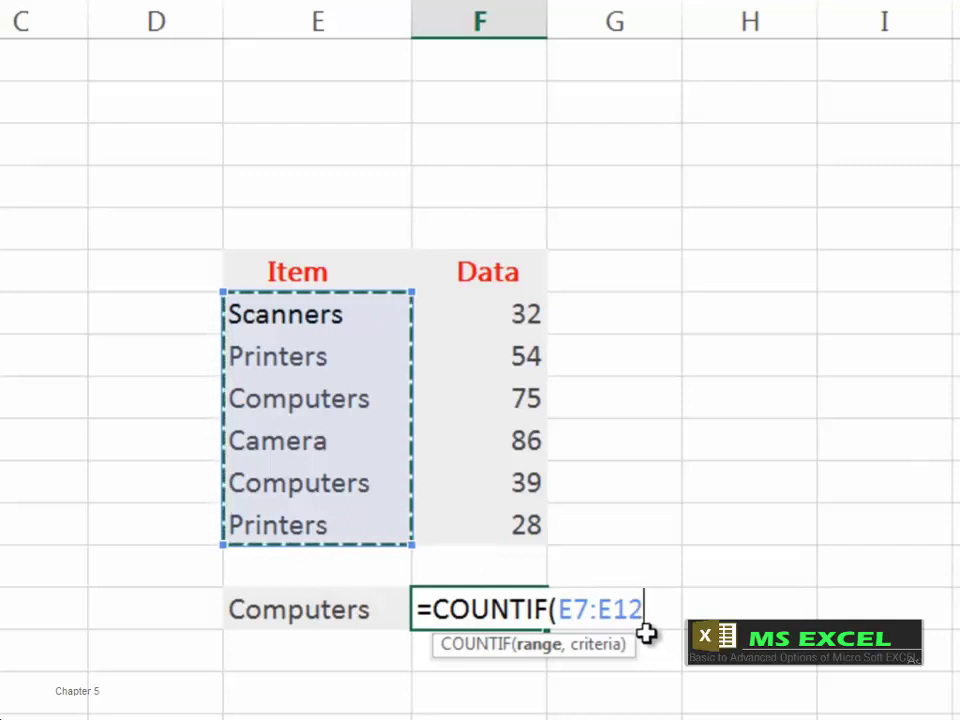
type(",")
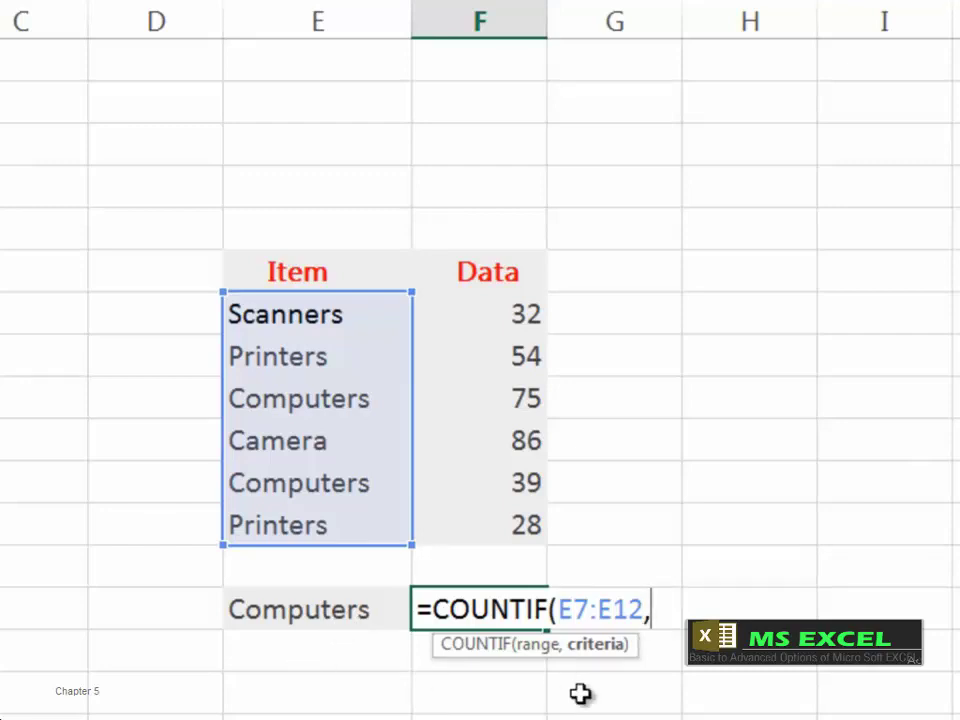
type("\"Computer")
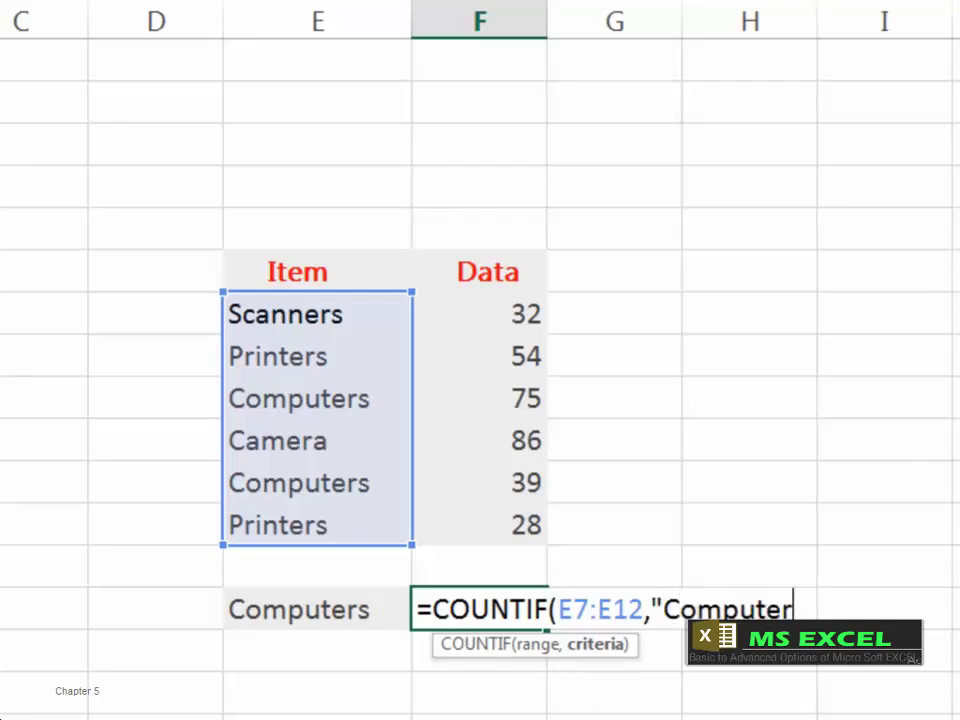
type("\")")
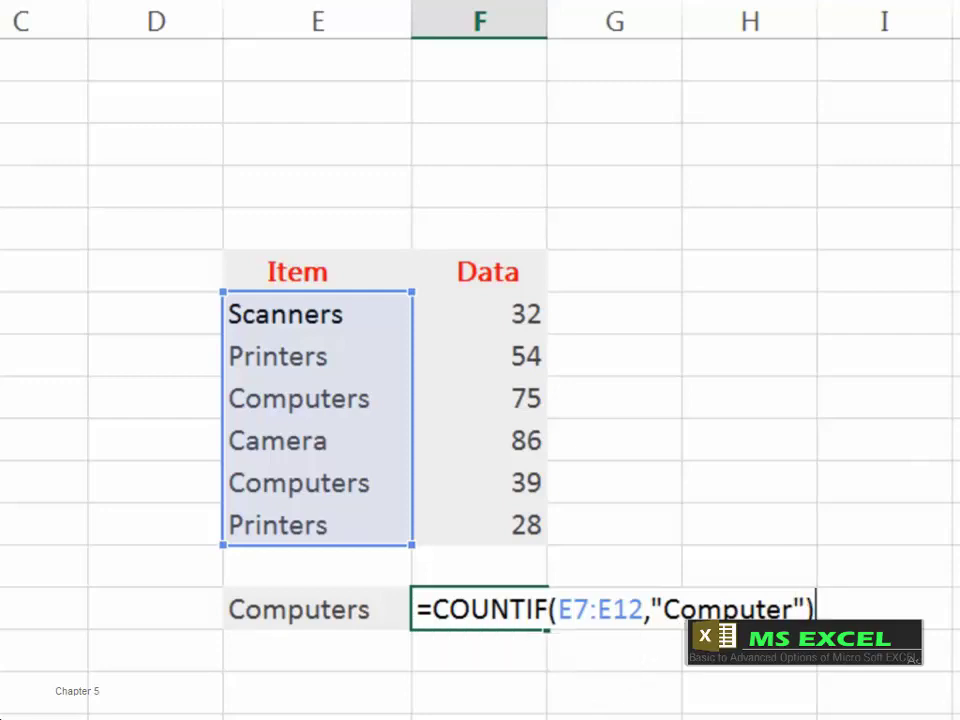
key("Return")
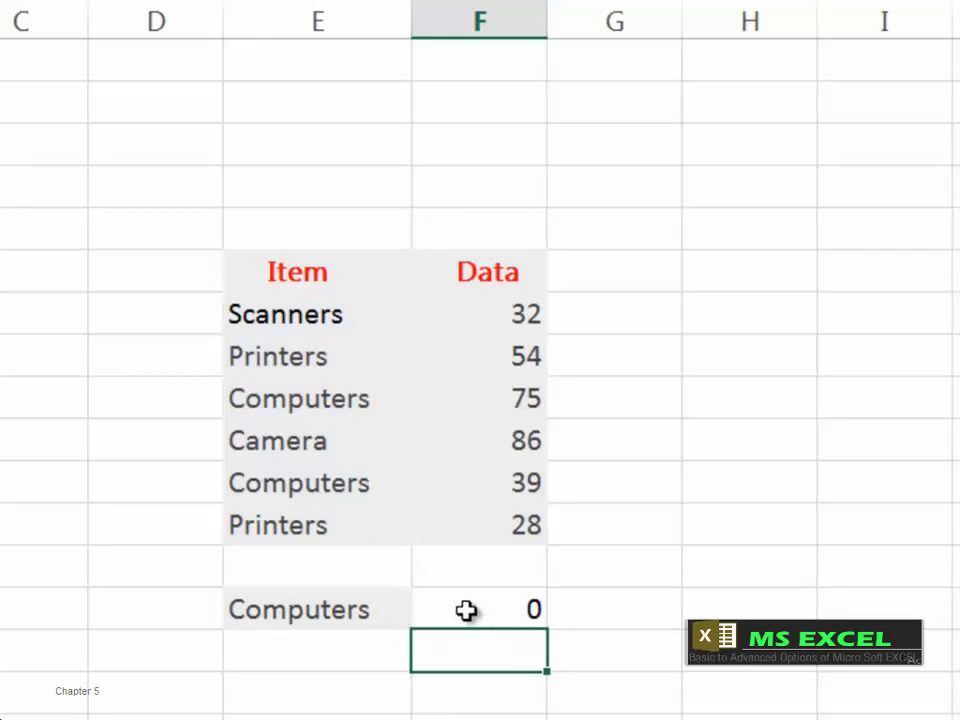
left_click(512, 614)
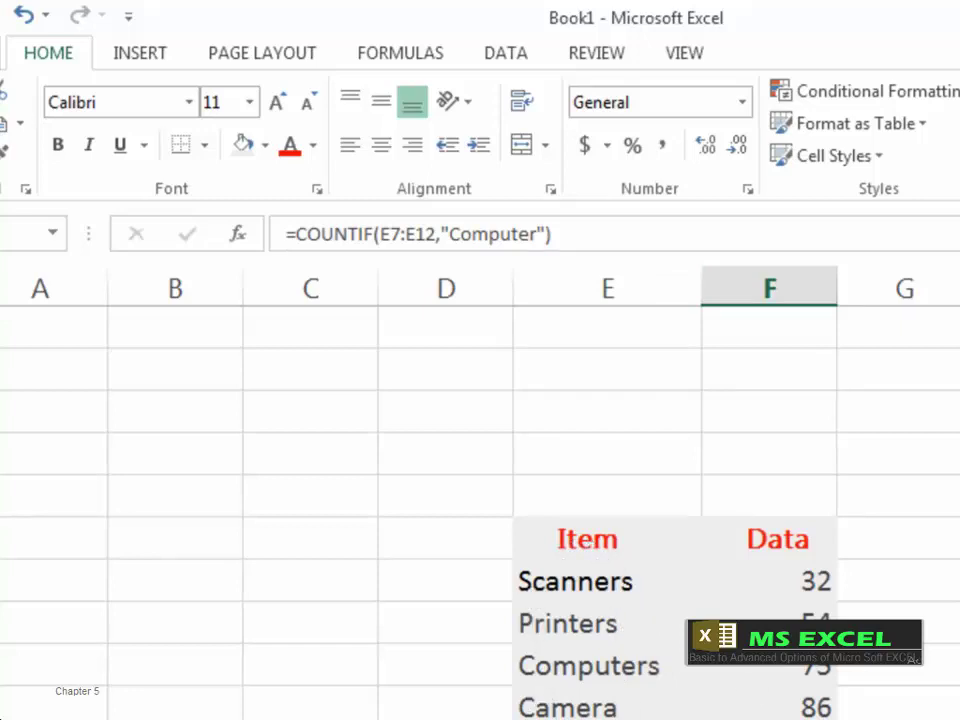
Change the F14 criterion to "Computers" so the count returns 2, matching both Computers entries.
left_click(532, 233)
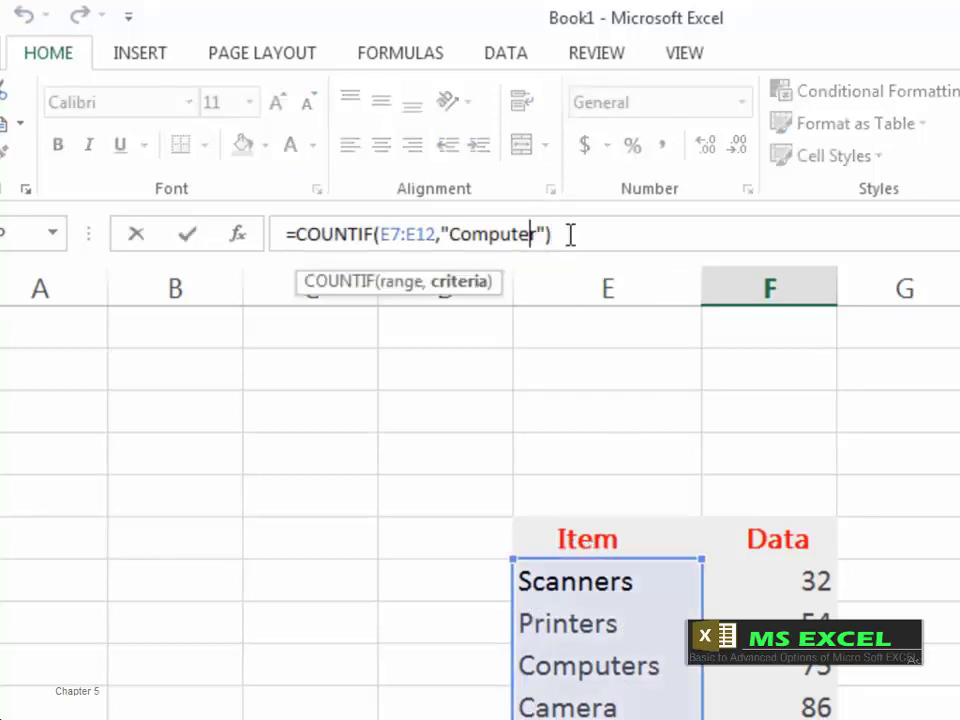
left_click(540, 233)
type("s")
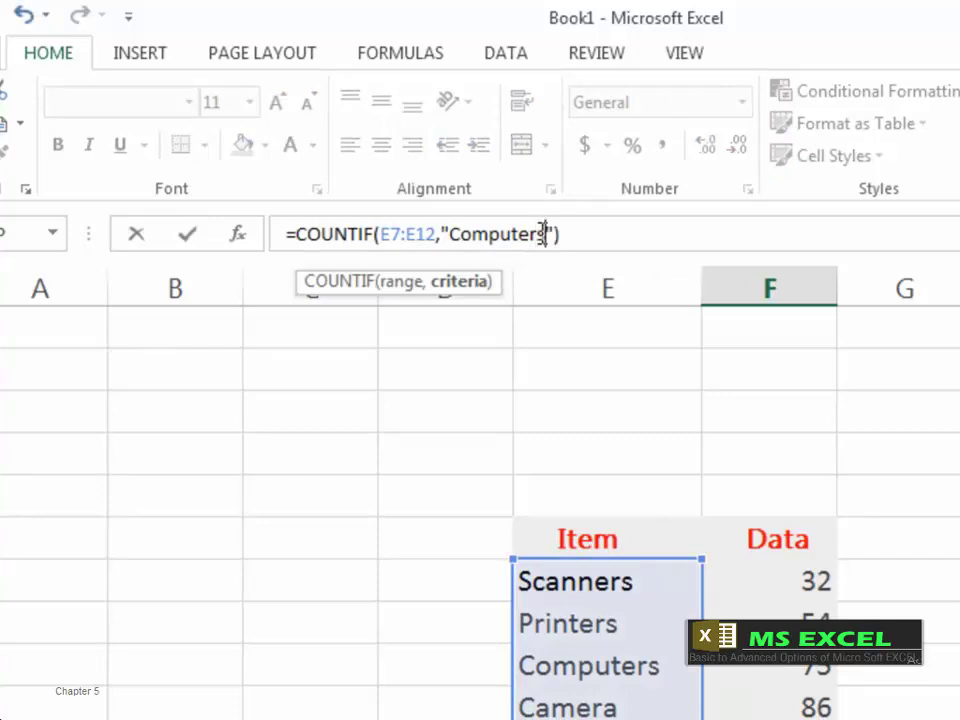
key("Return")
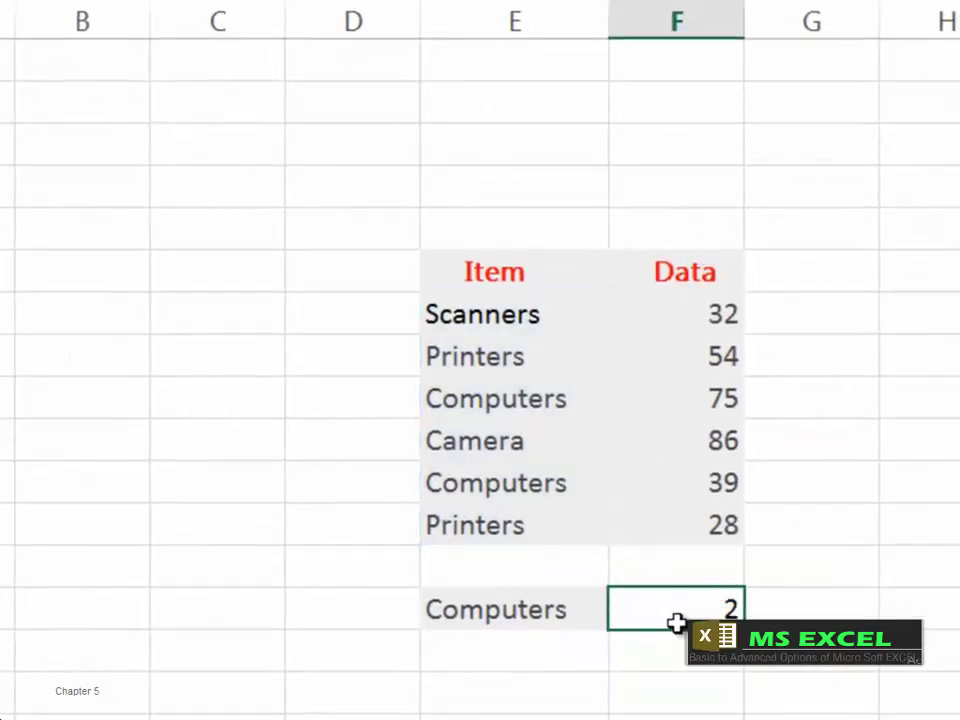
left_click(530, 399)
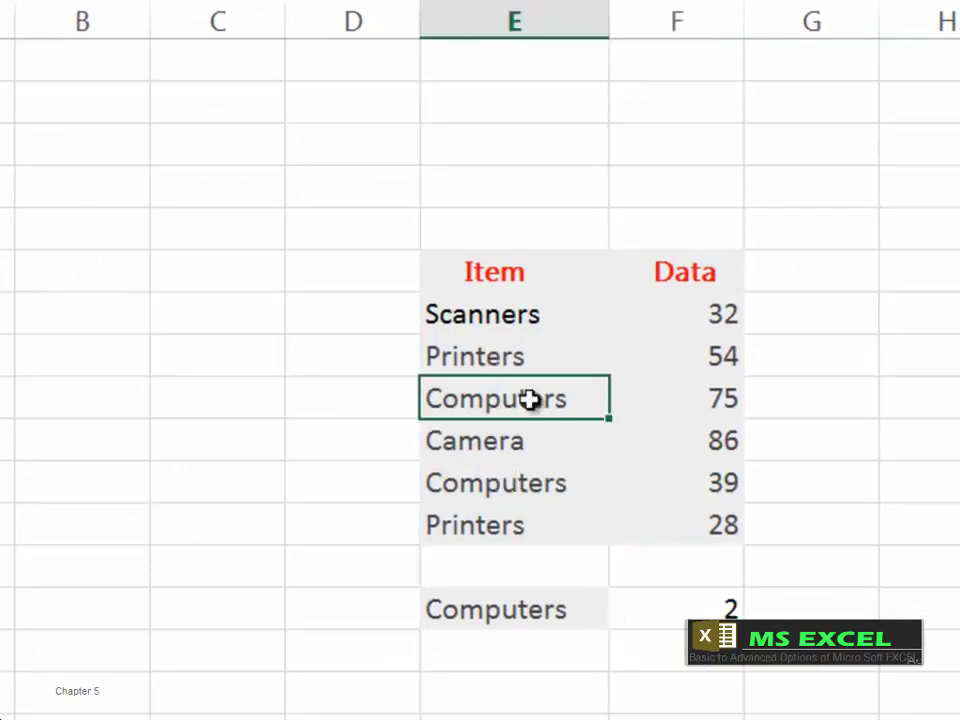
left_click(537, 481)
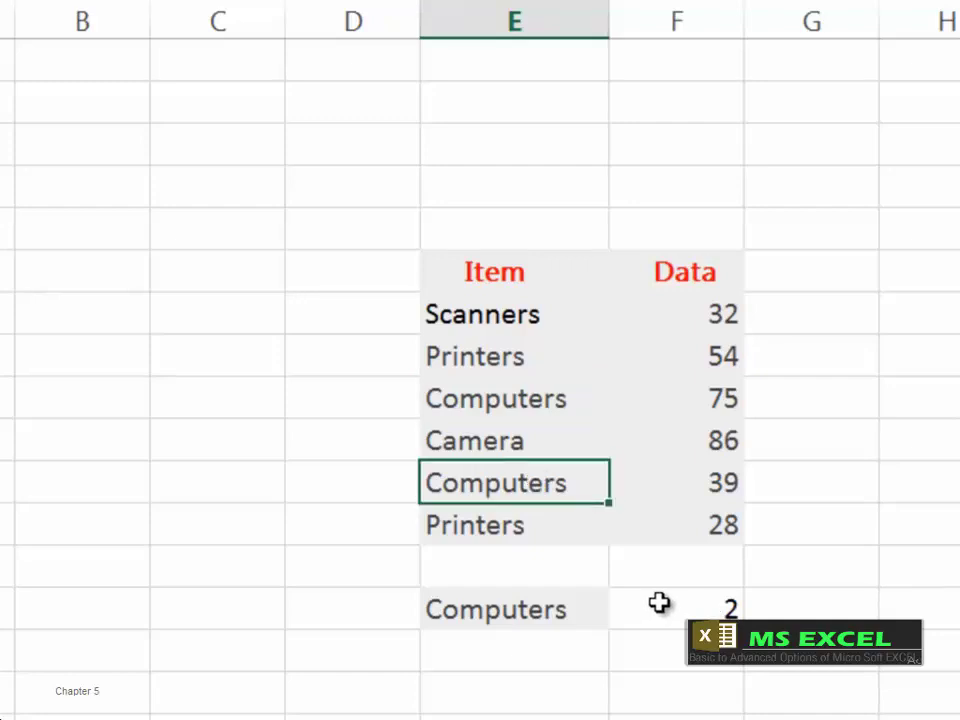
left_click(550, 652)
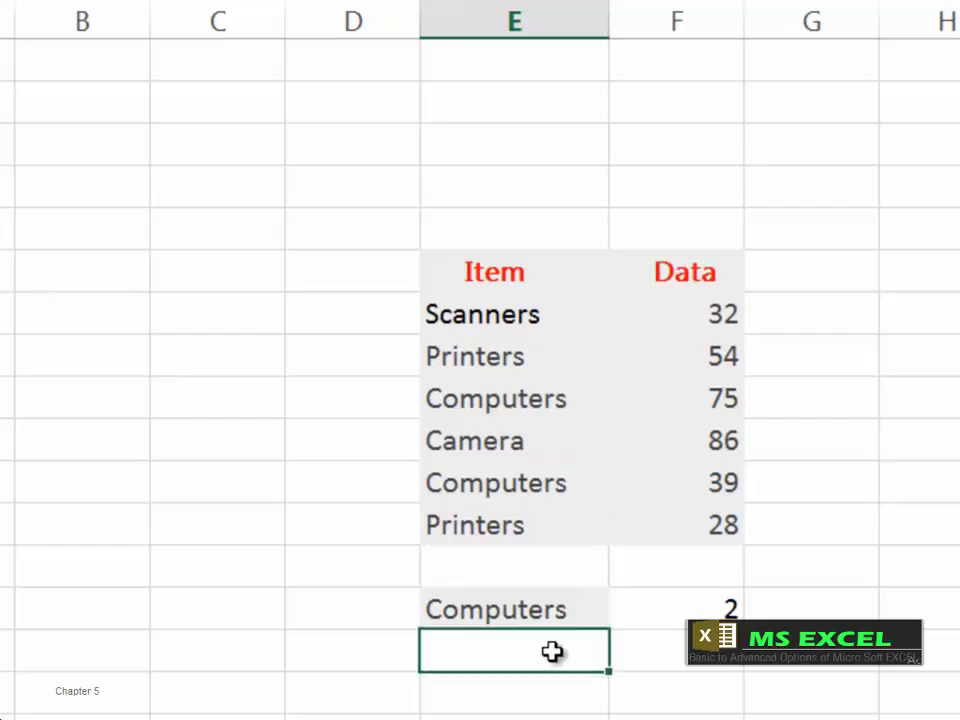
Add a 'Printers' row counted by =COUNTIF(E7:E12,E12), then type a 'Comp & Print' label below.
type("Printe")
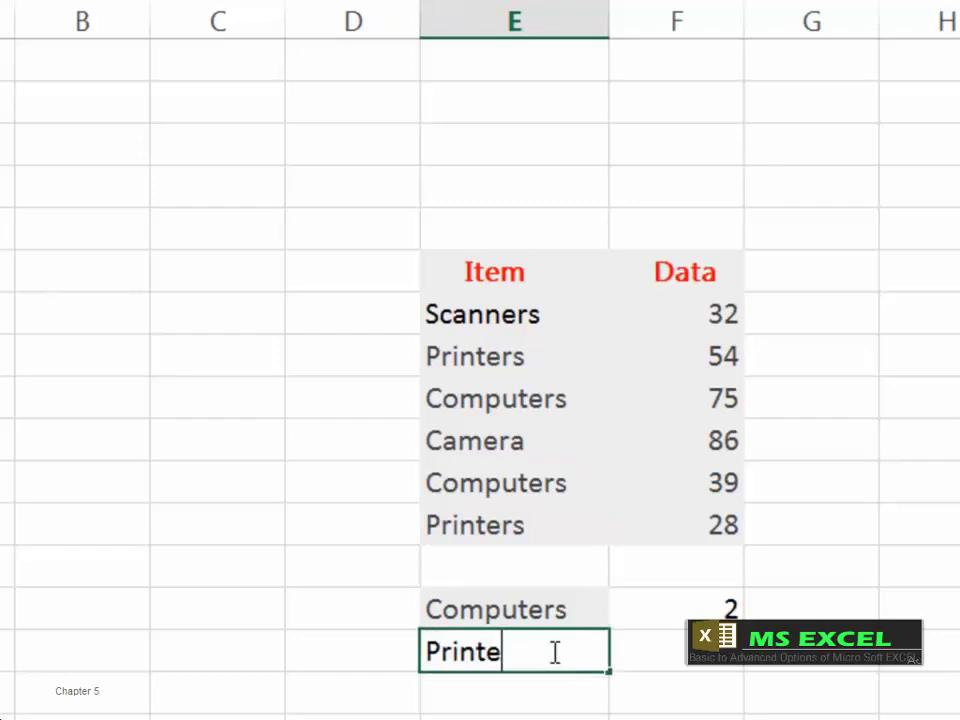
type("rs")
key("Tab")
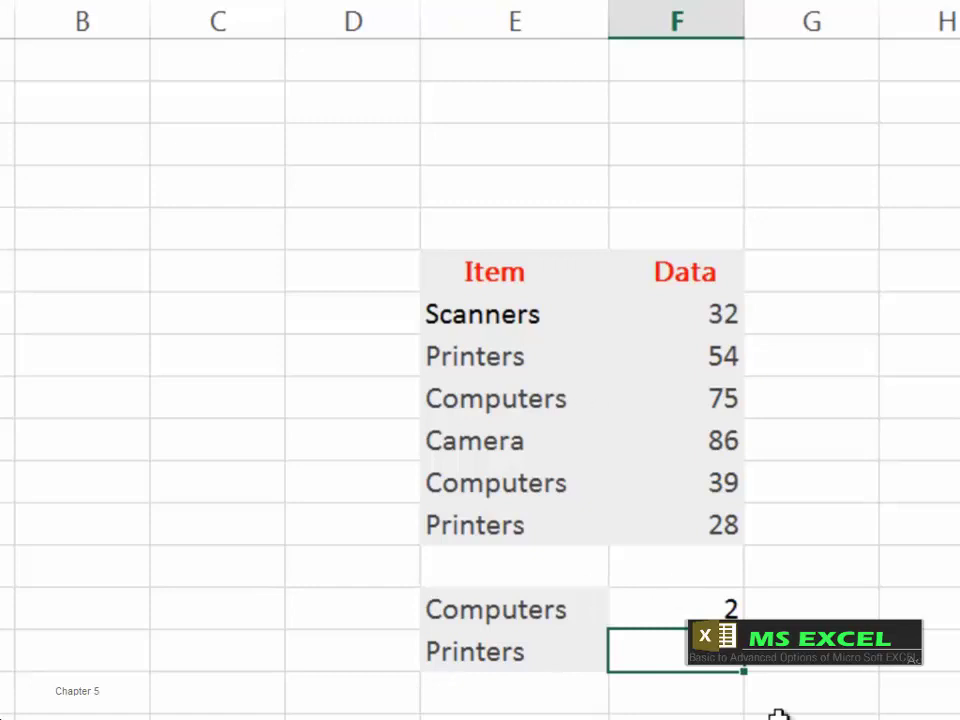
type("=cou")
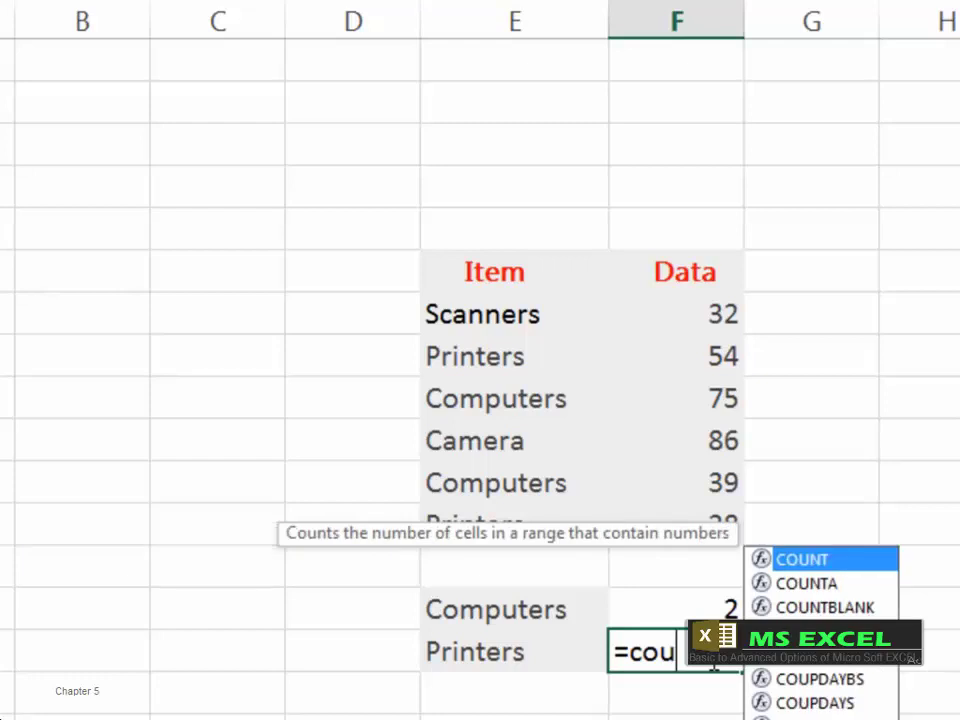
double_click(805, 631)
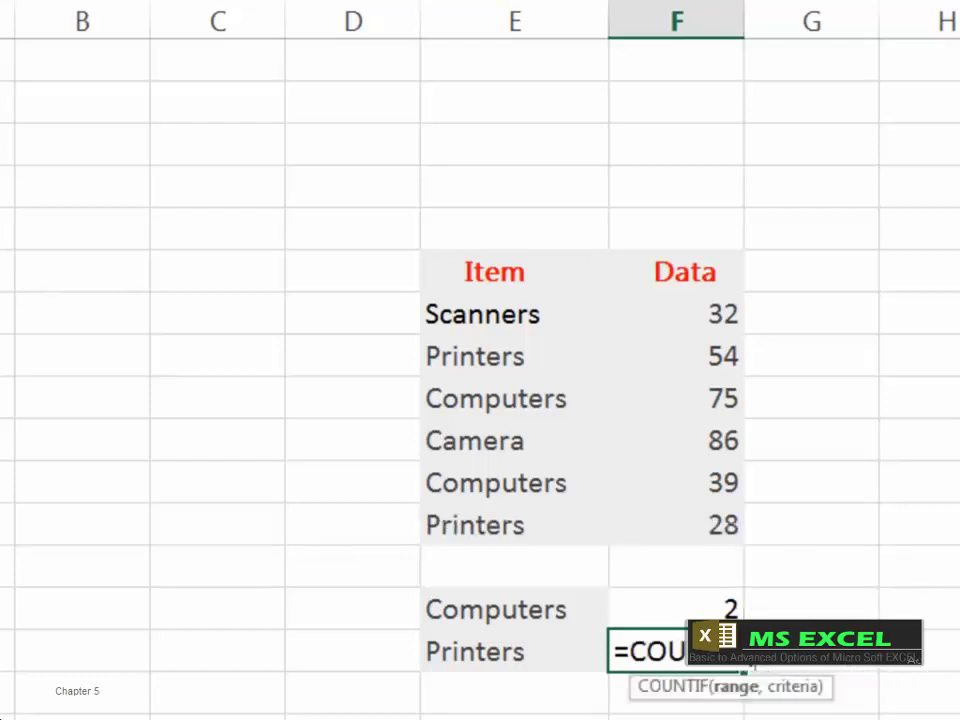
left_click_drag(502, 313, 600, 535)
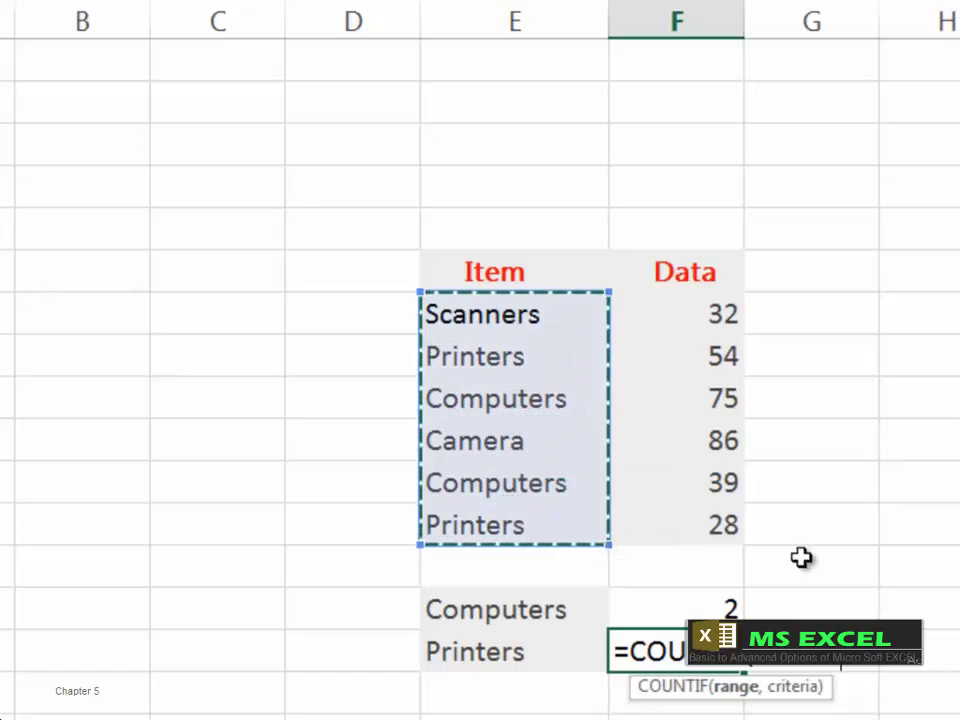
type(",")
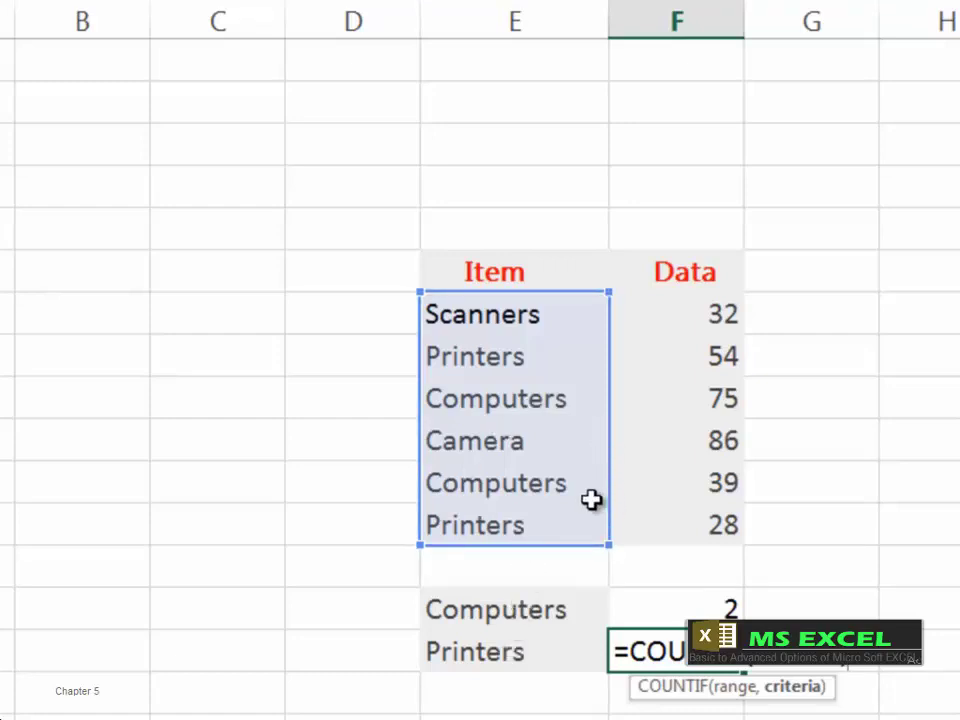
left_click(520, 528)
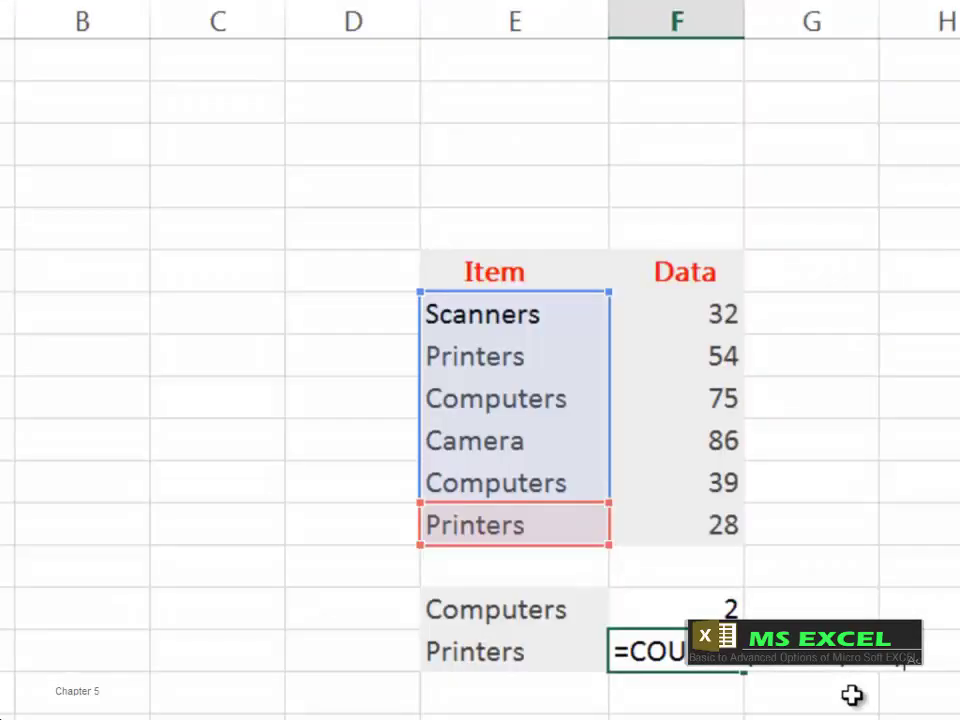
key("Return")
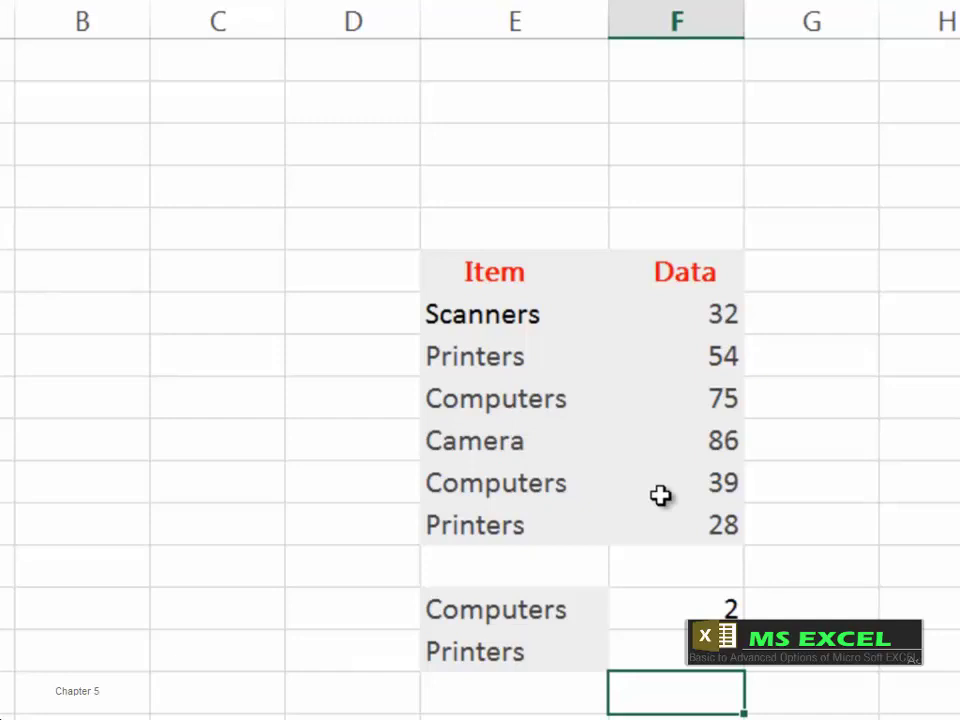
left_click(506, 684)
type("Comp")
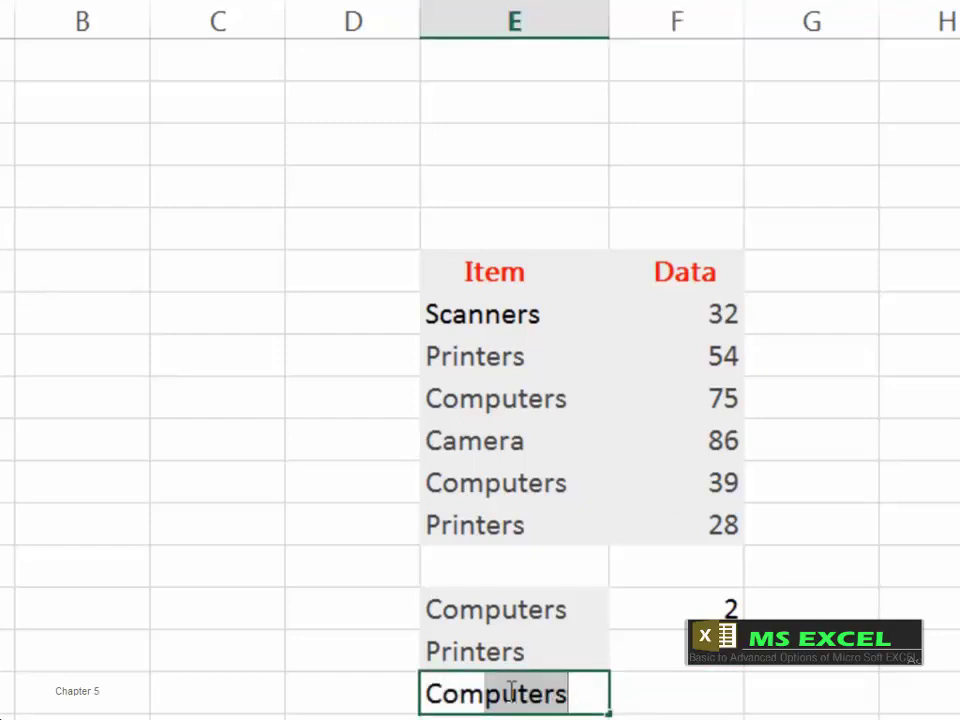
type(" & Pri")
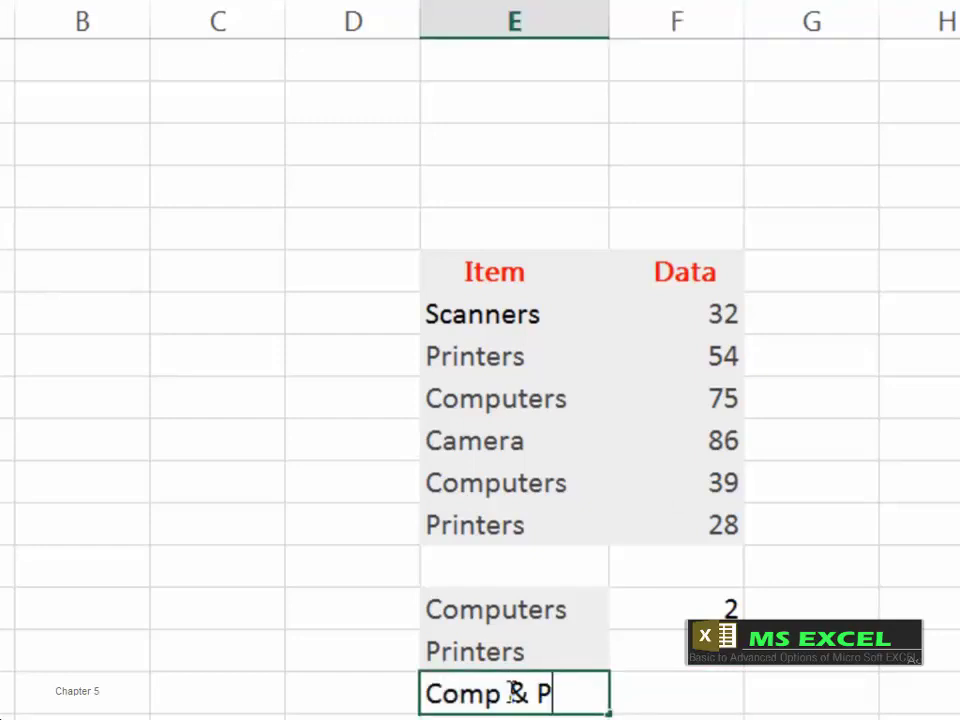
type("nt")
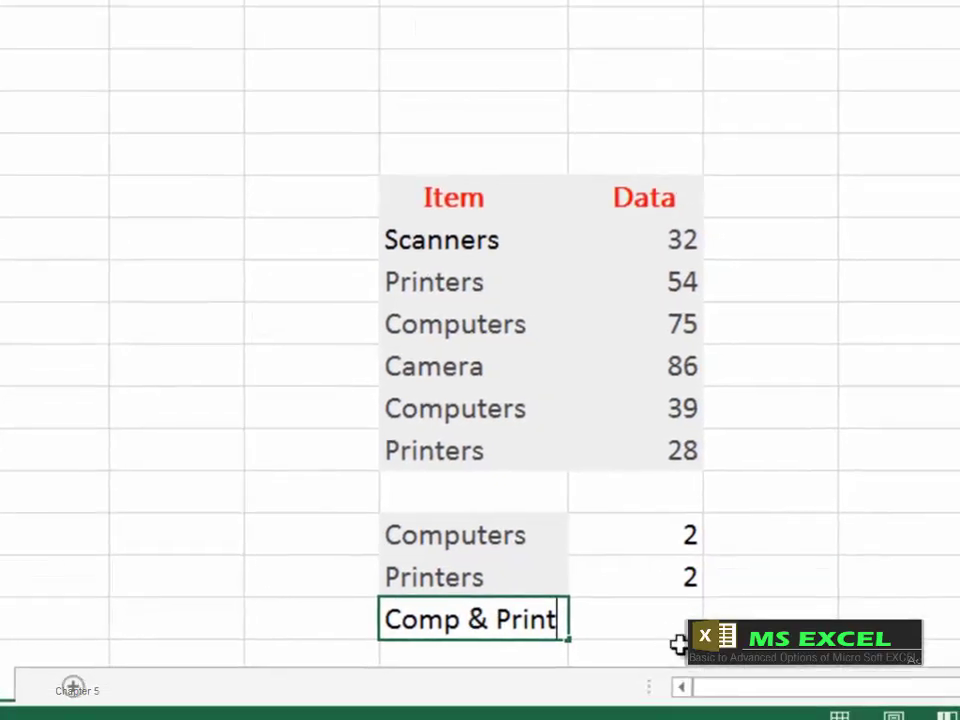
Start F16 with =COUNTIF(E7:E12,E9) to count the Computers items.
left_click(654, 613)
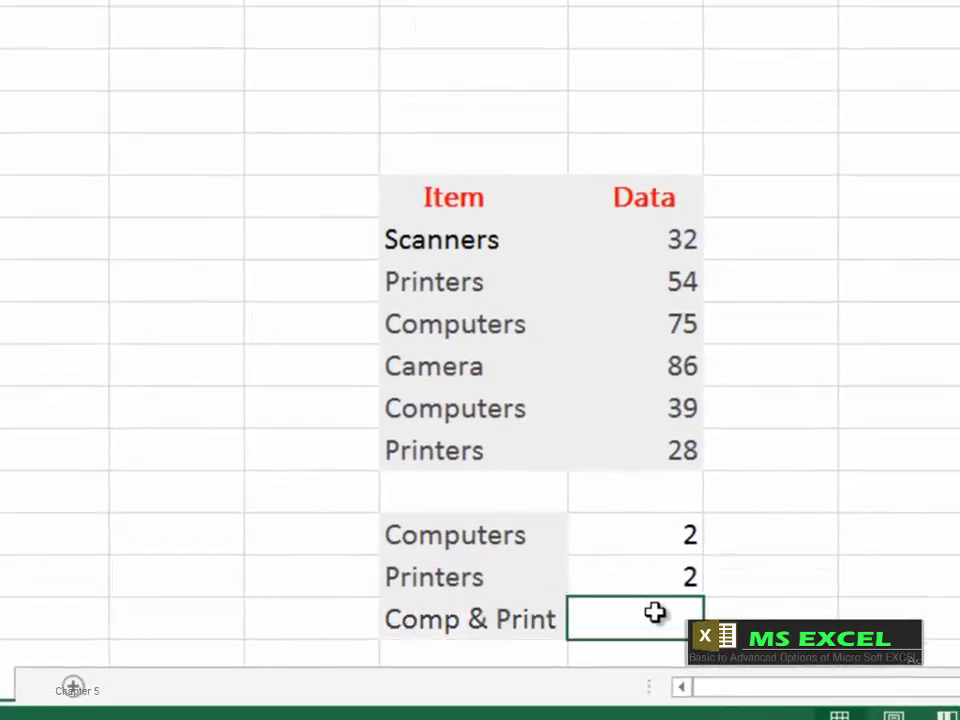
type("=")
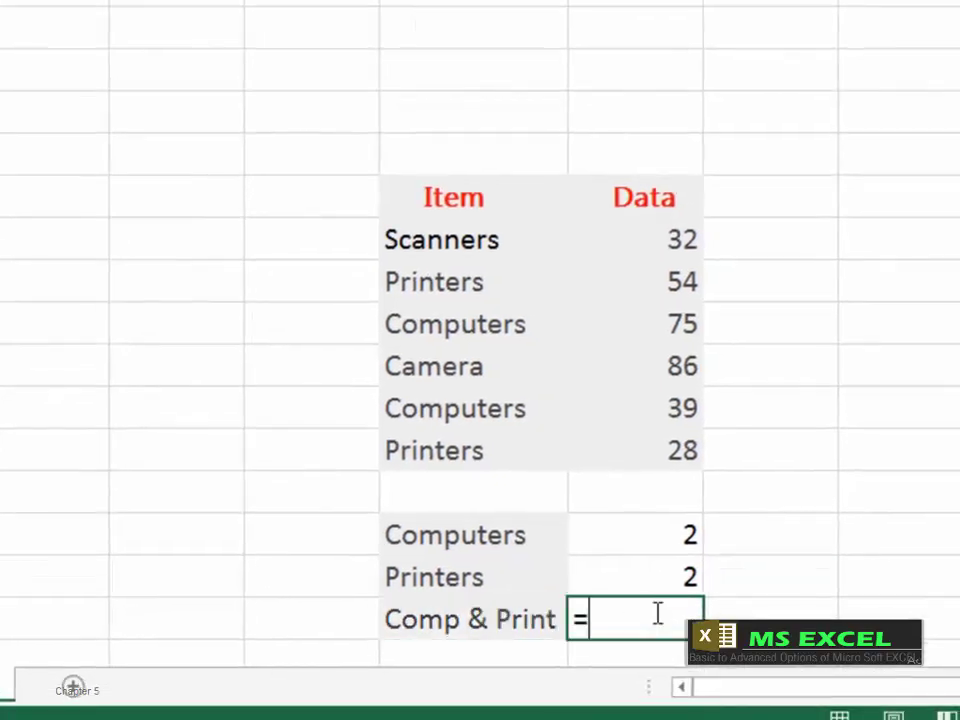
type("cou")
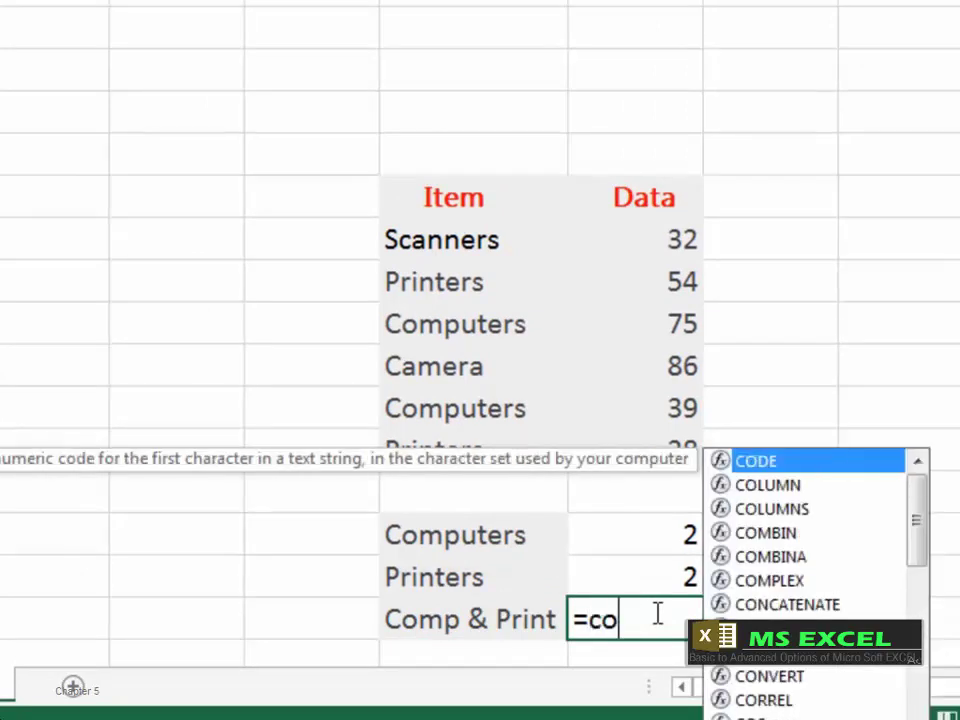
left_click(784, 558)
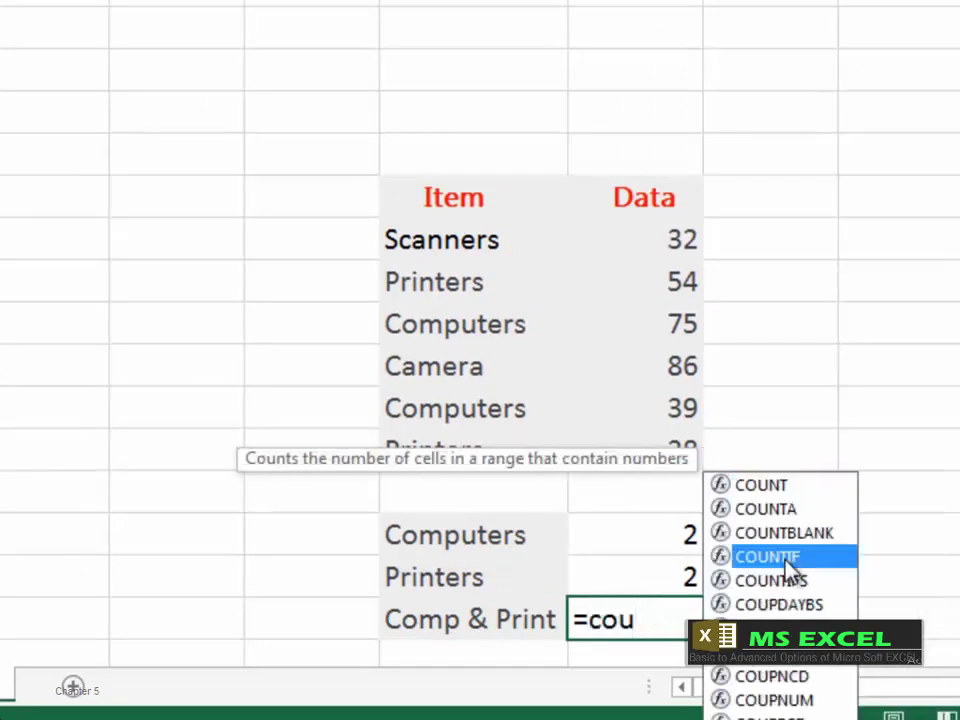
double_click(784, 558)
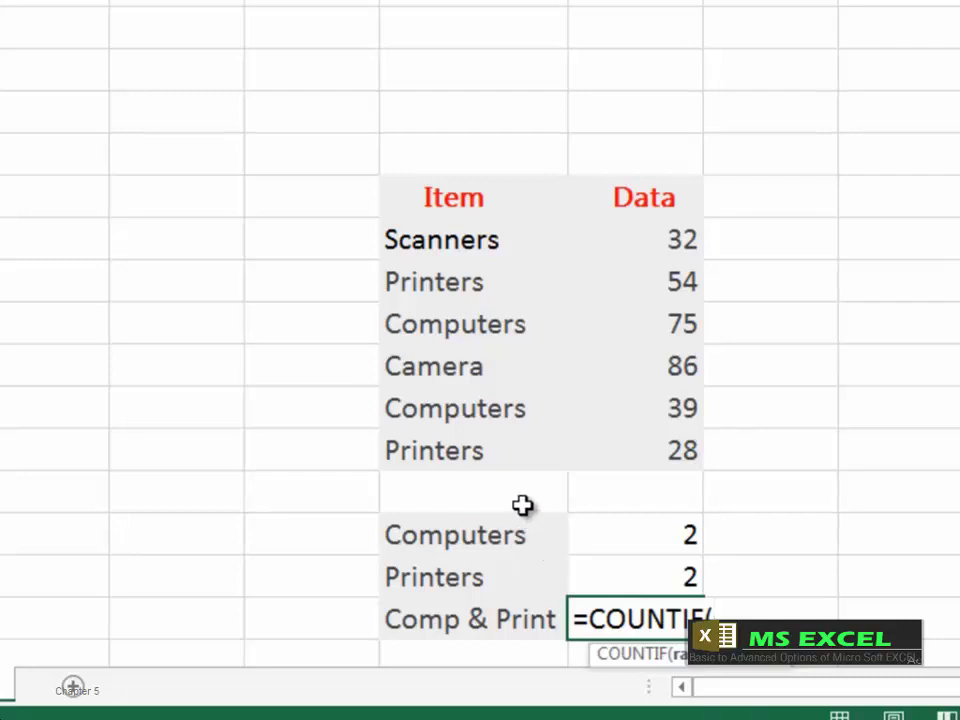
left_click_drag(438, 243, 455, 452)
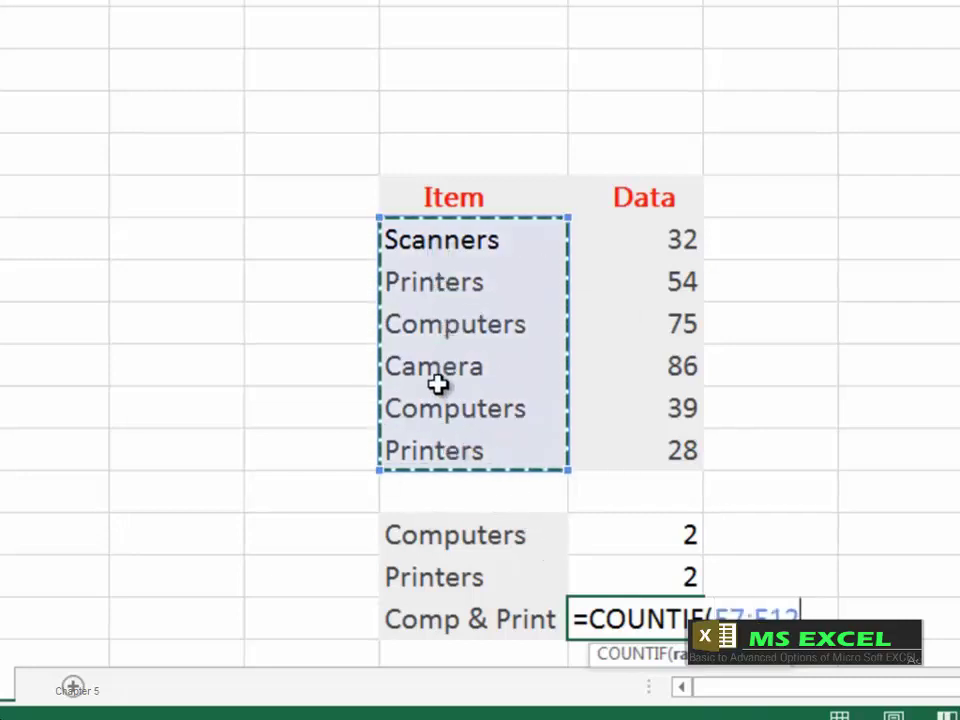
type(",")
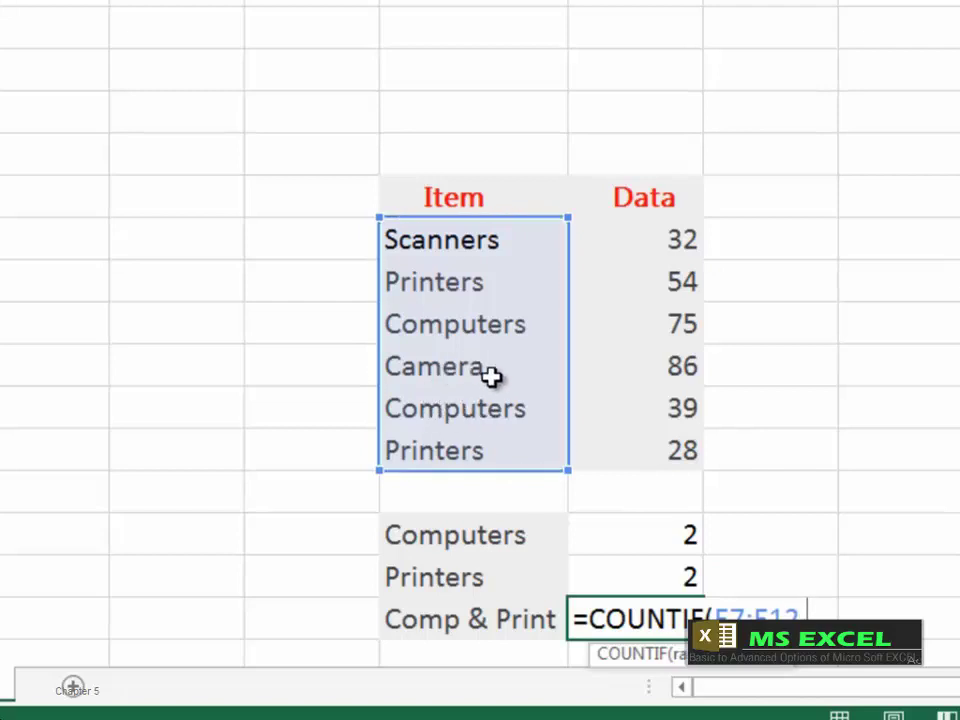
left_click(471, 335)
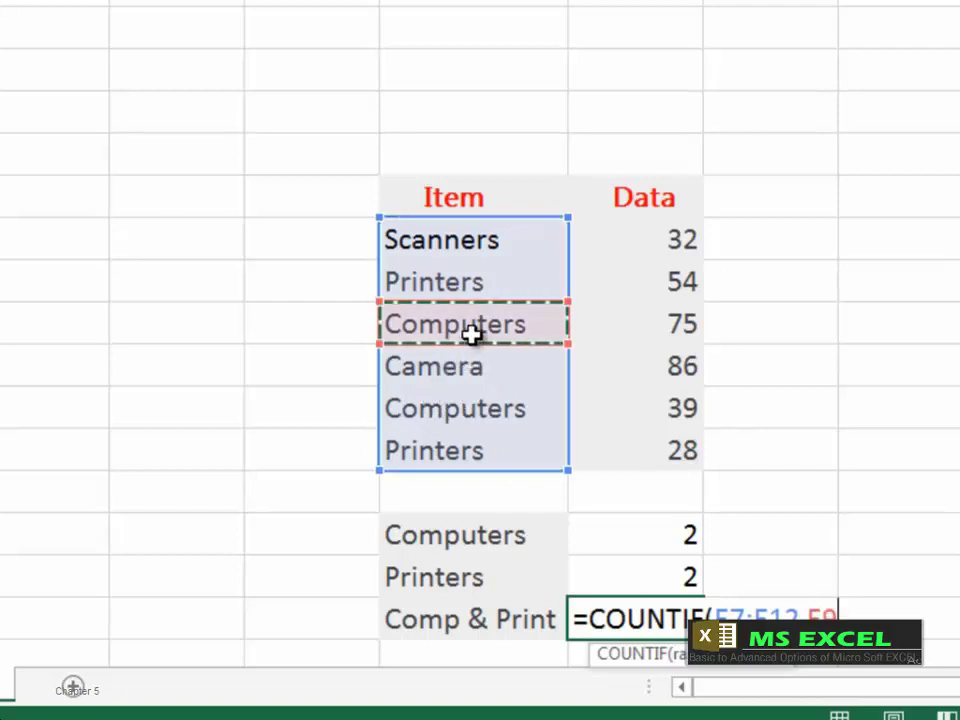
Add +COUNTIF(E7:E12,E8) for Printers and enter the combined count of 4.
type(")")
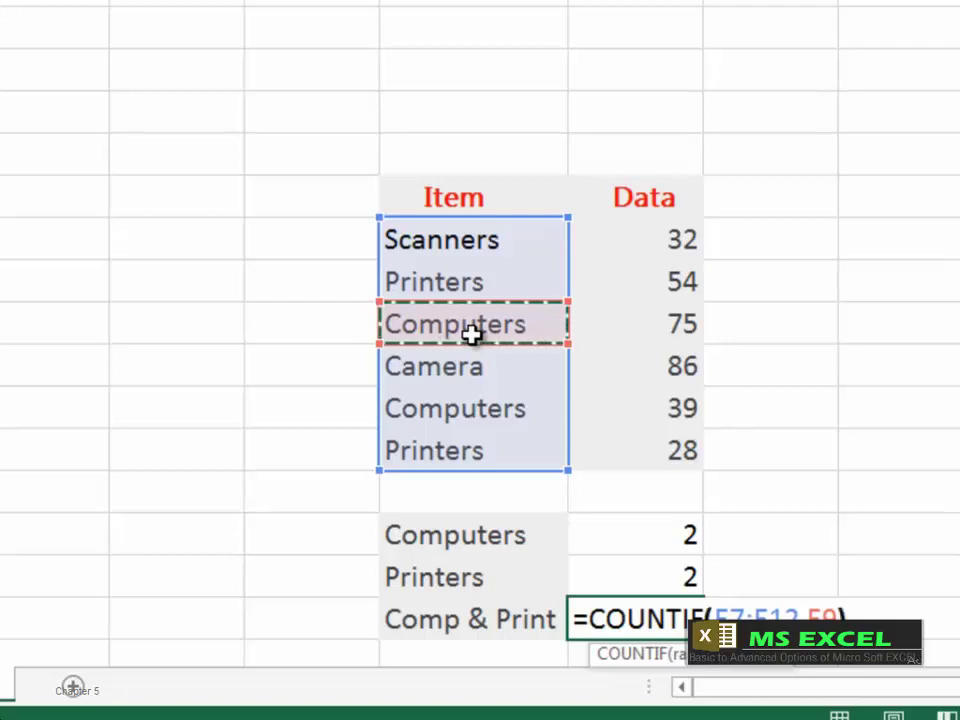
type("+")
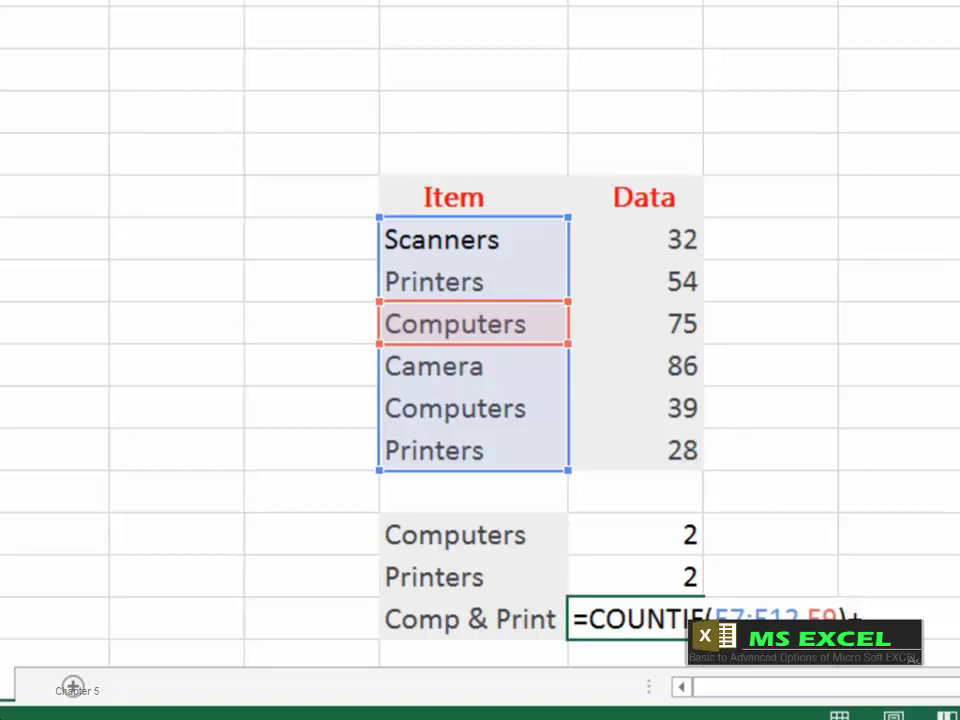
type("cou")
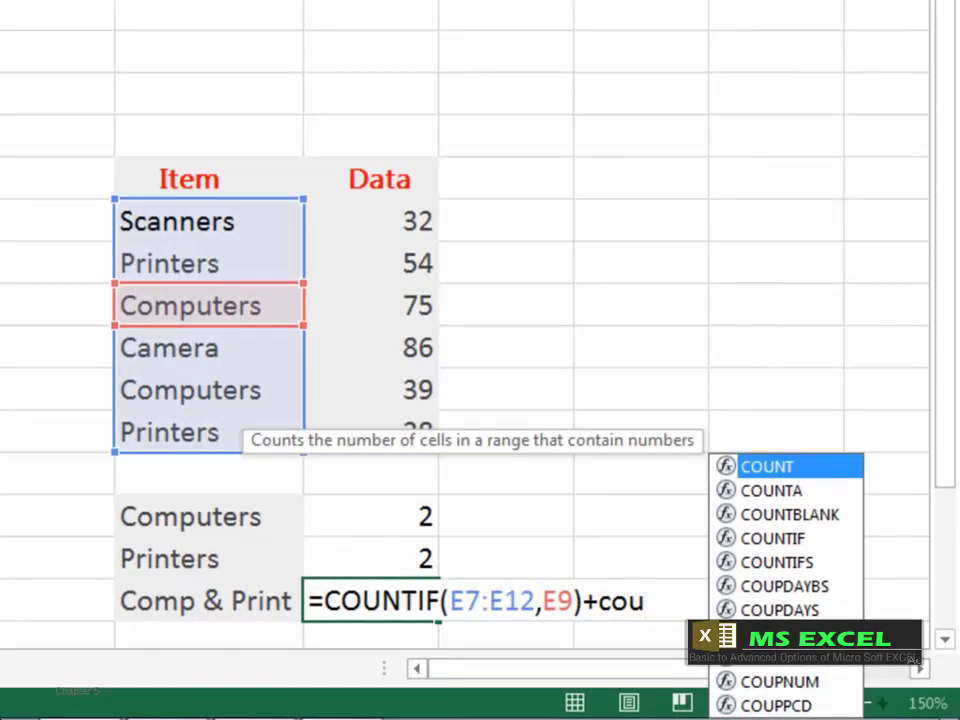
key("Down")
key("Down")
key("Down")
key("Tab")
left_click_drag(200, 221, 290, 432)
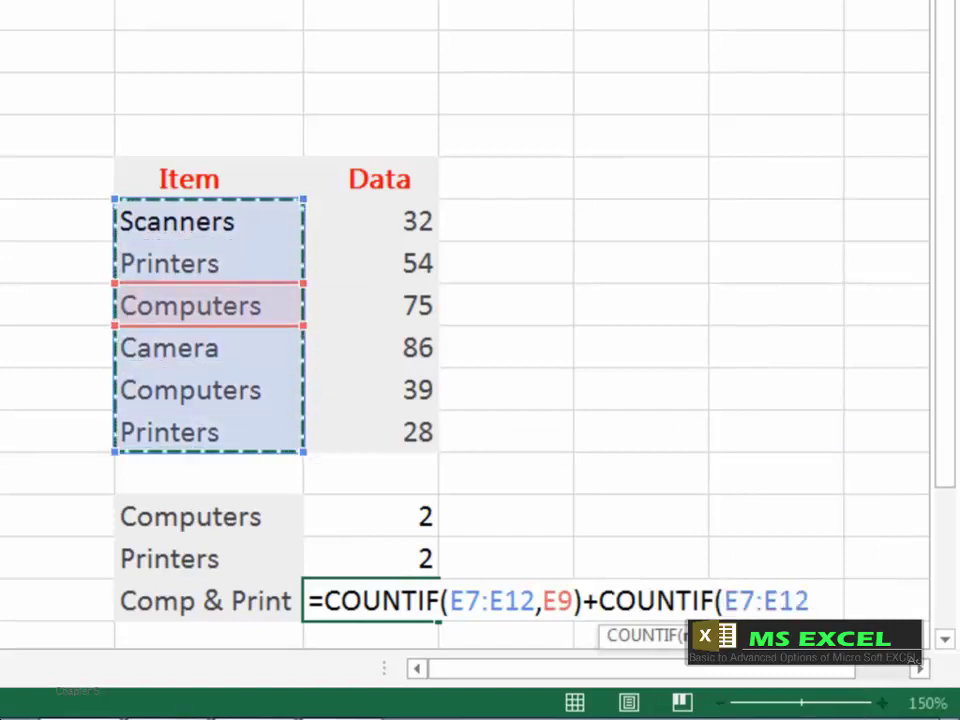
type(",")
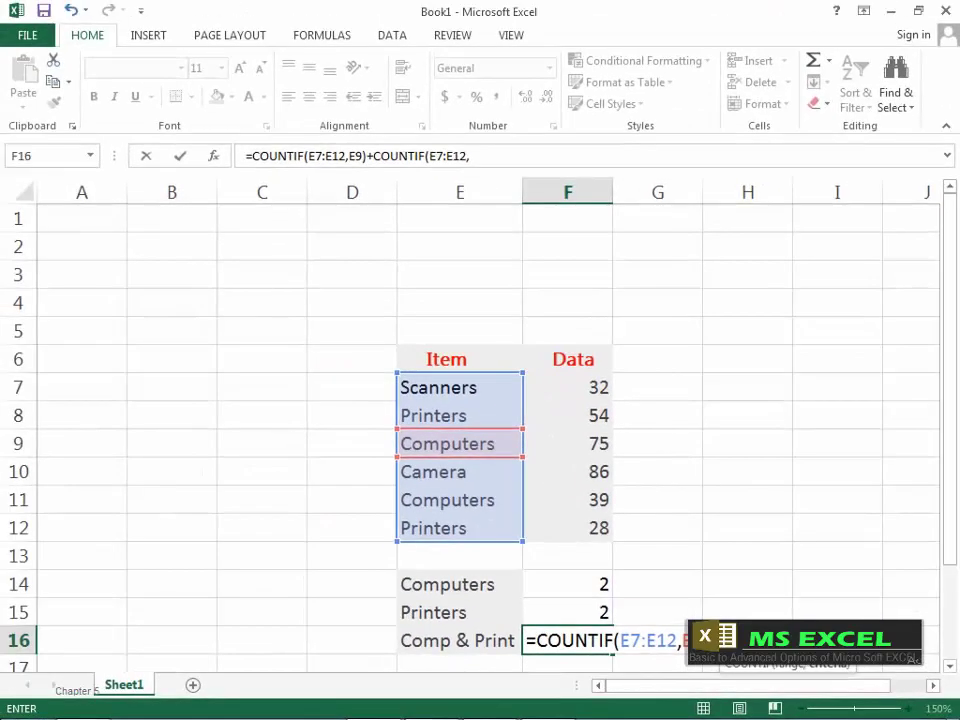
left_click(460, 415)
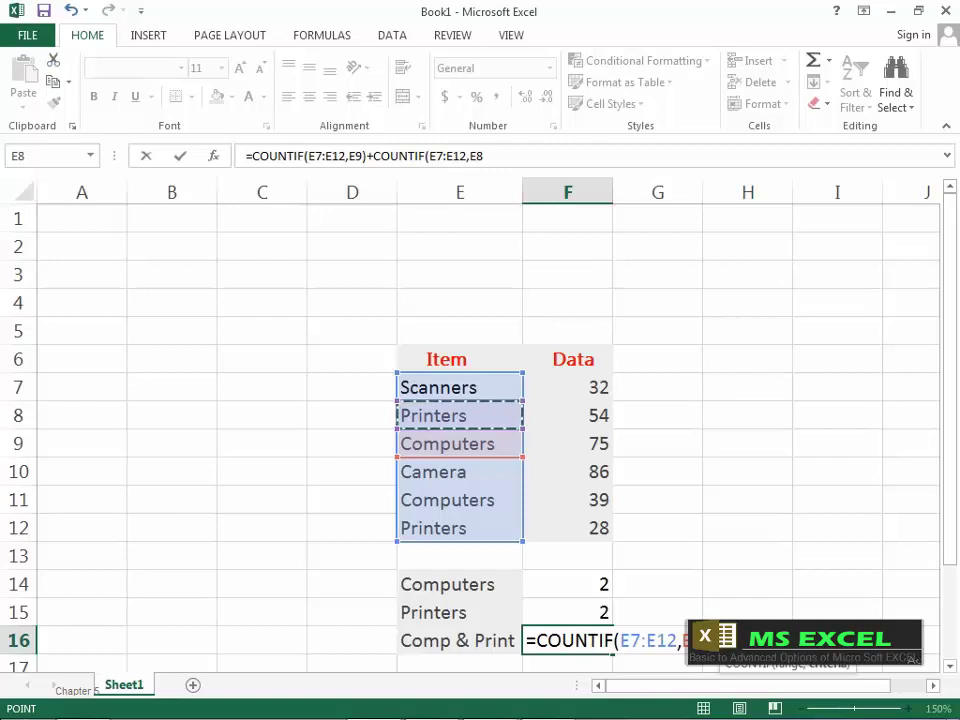
type(")")
key("ctrl+Return")
key("Return")
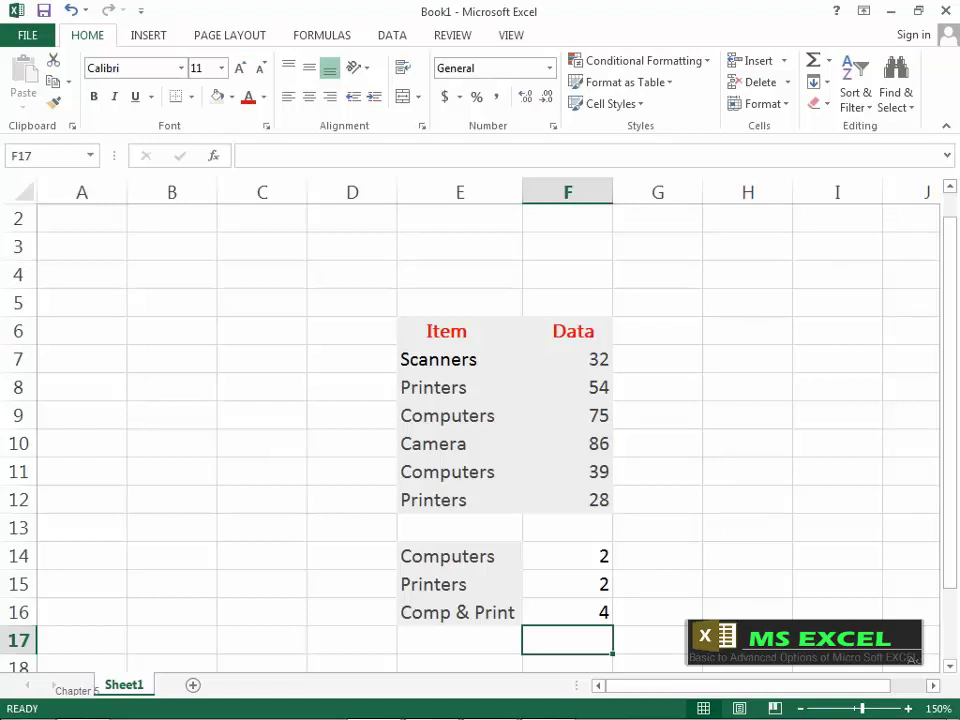
Enter =COUNTIF(F7:F12,">=54") in F17, counting 3 Data values of 54 or more.
scroll(480, 430, "down", 1)
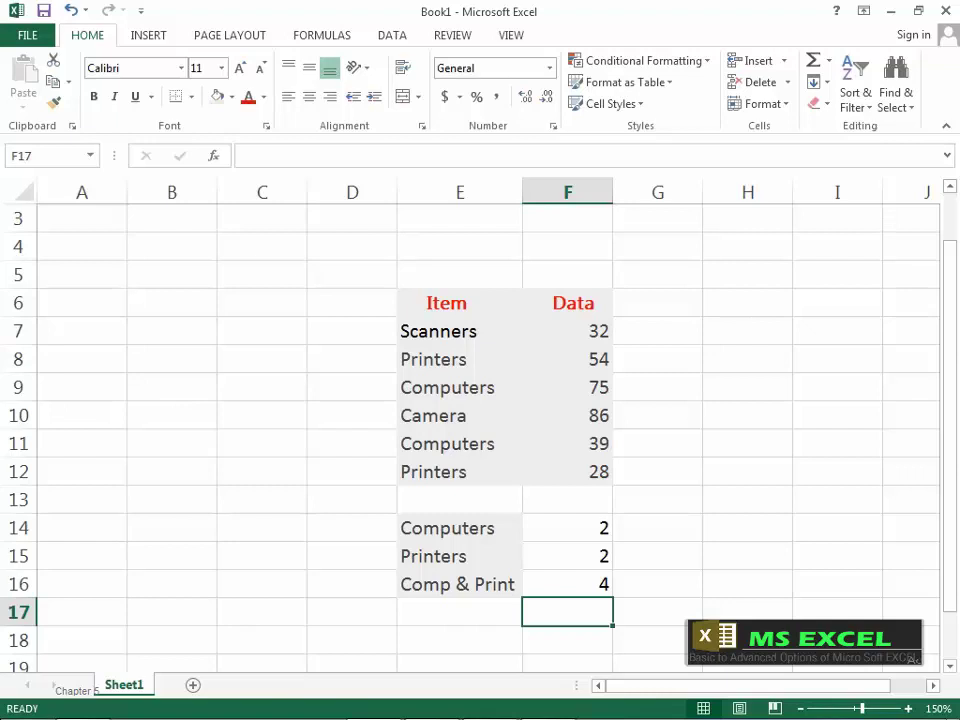
type("=c")
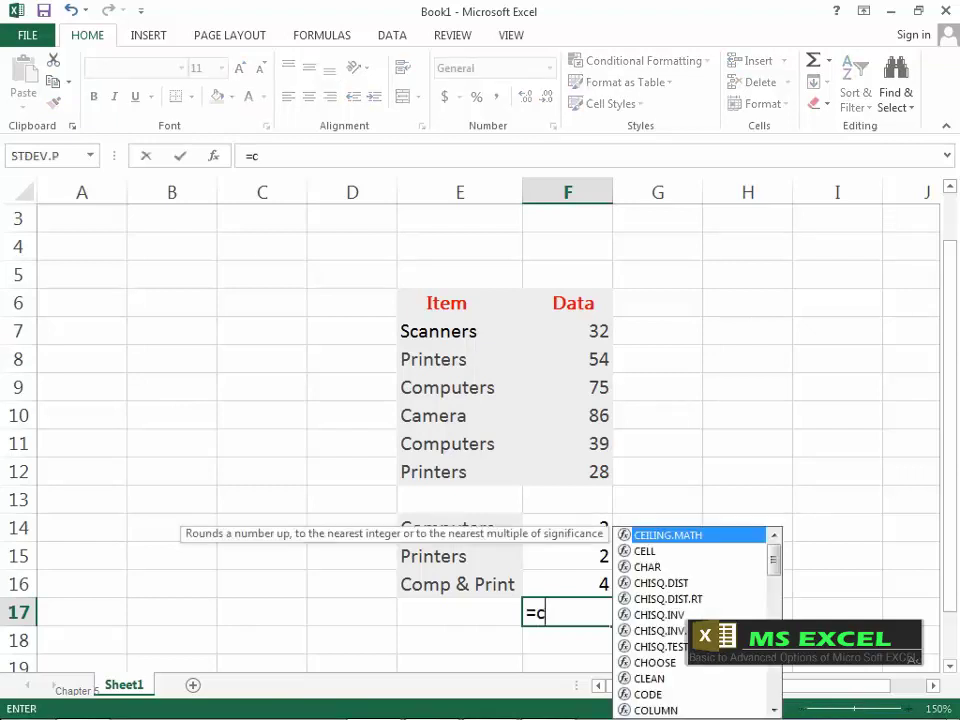
type("oun")
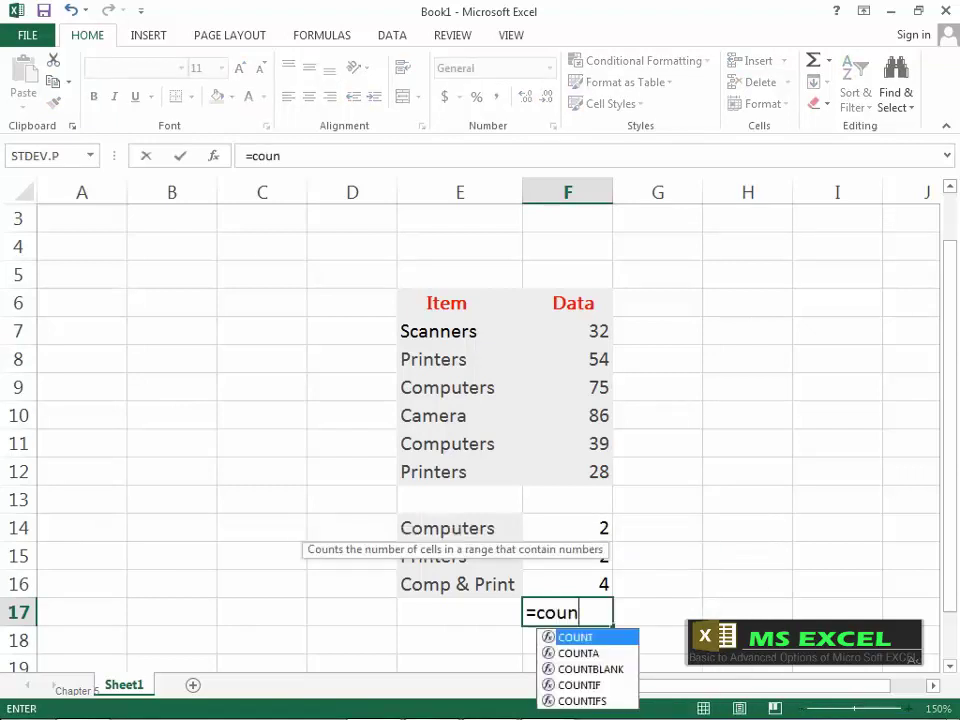
key("Down")
key("Down")
key("Down")
key("Tab")
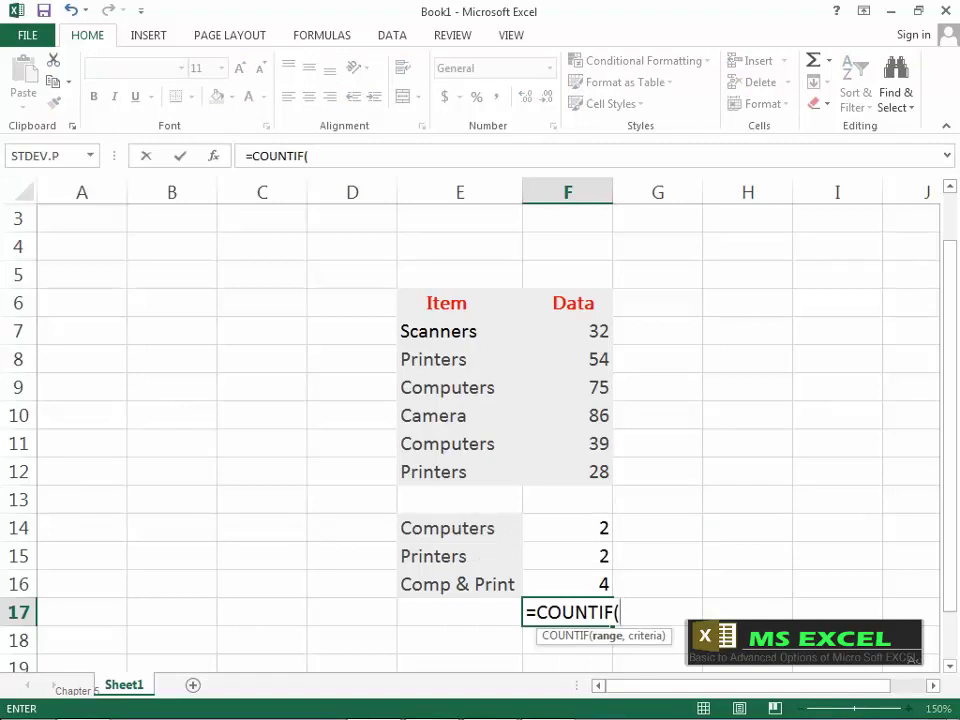
left_click_drag(580, 331, 600, 476)
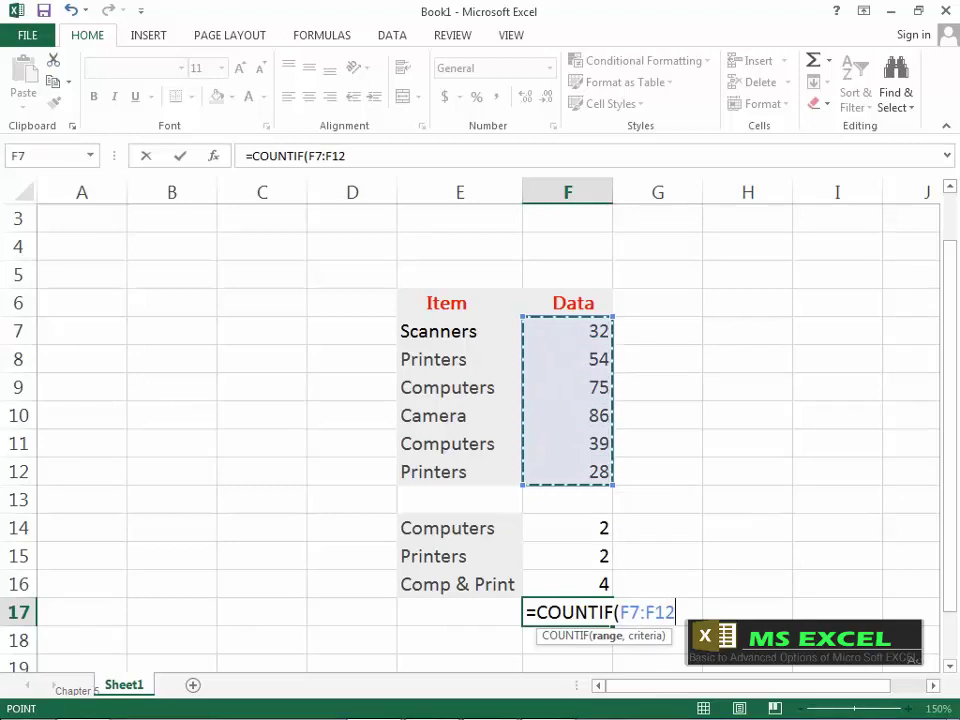
type(",")
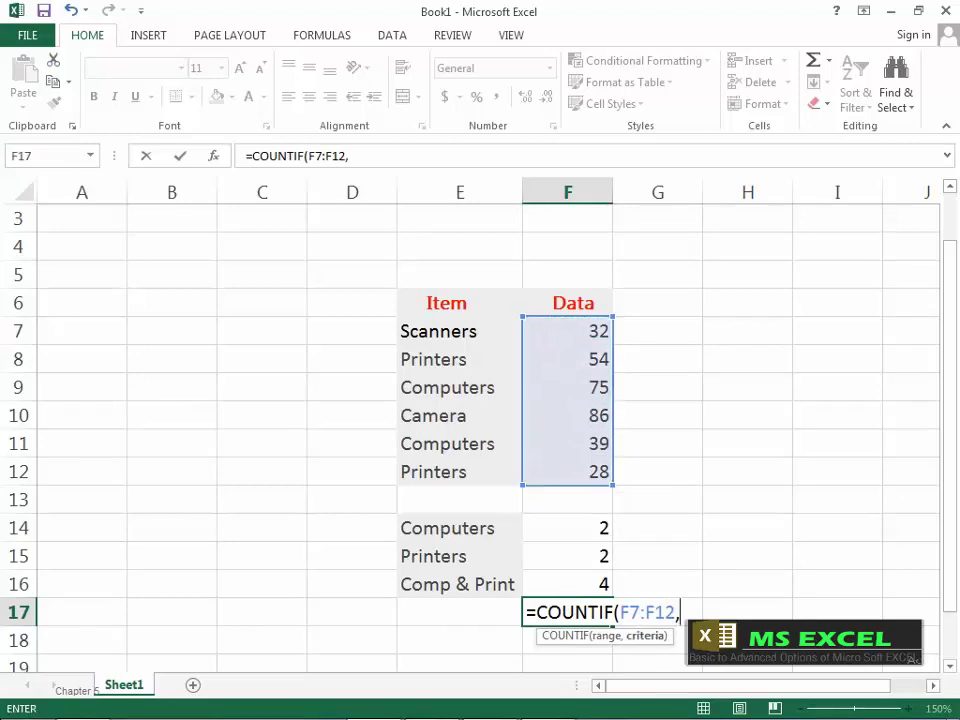
type("\"")
type(">")
type("=54")
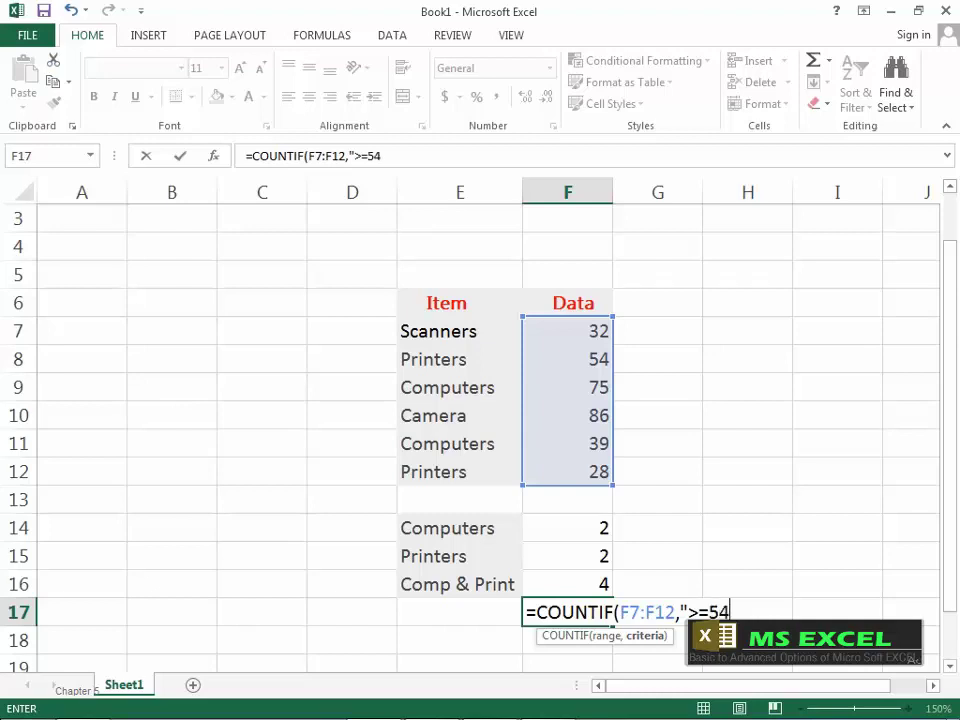
type("\"")
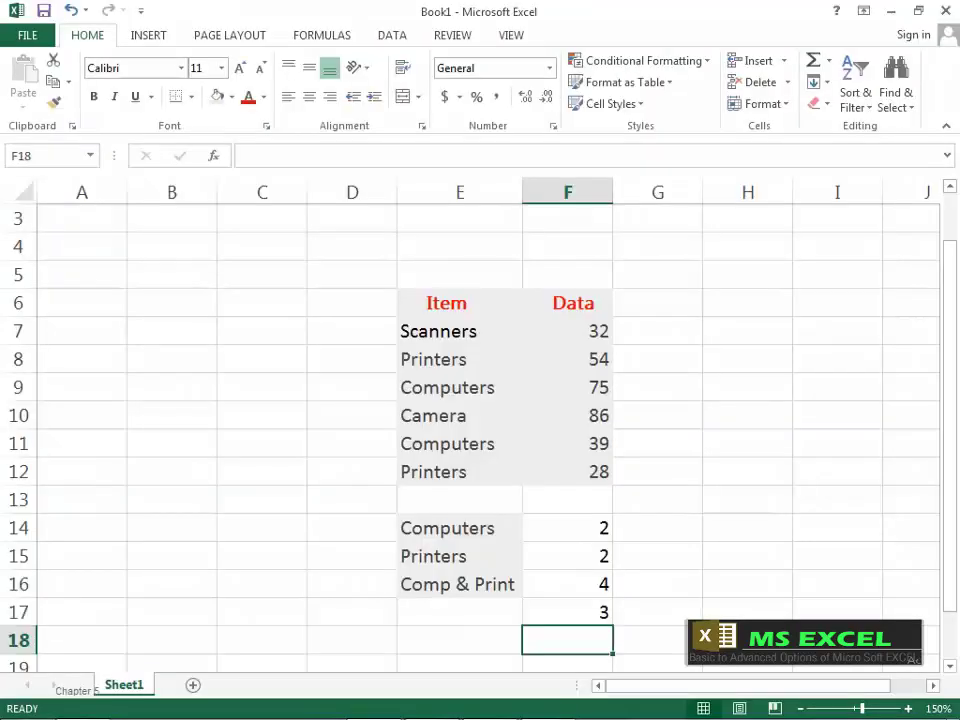
left_click(567, 612)
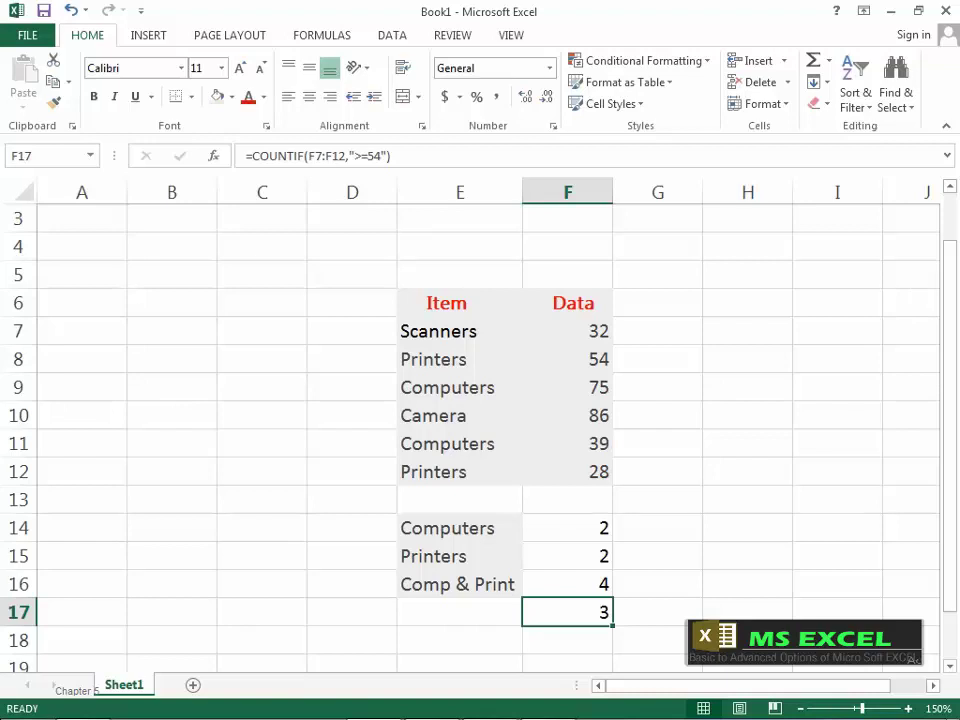
Change F17's criterion from "=>54" to ">54" so it counts 2 Data values.
left_click(367, 156)
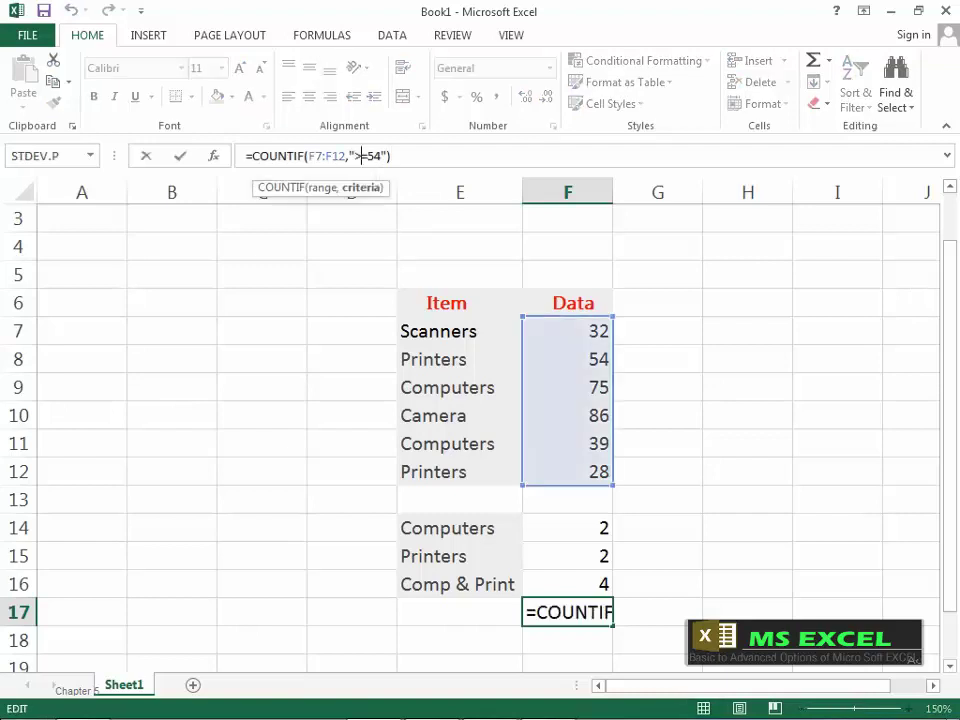
key("BackSpace")
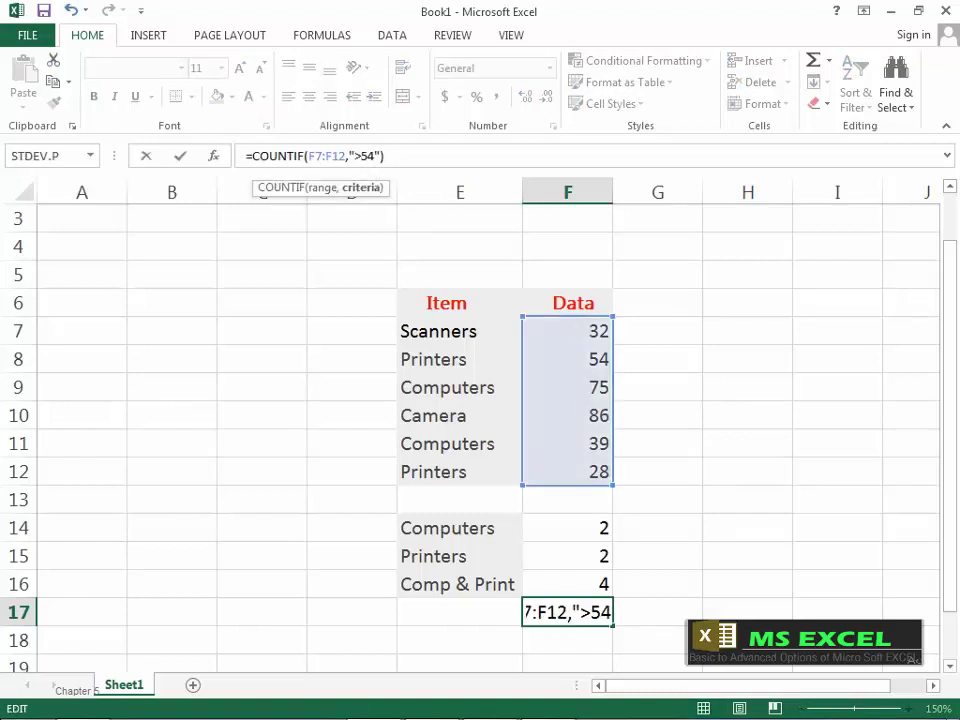
key("Return")
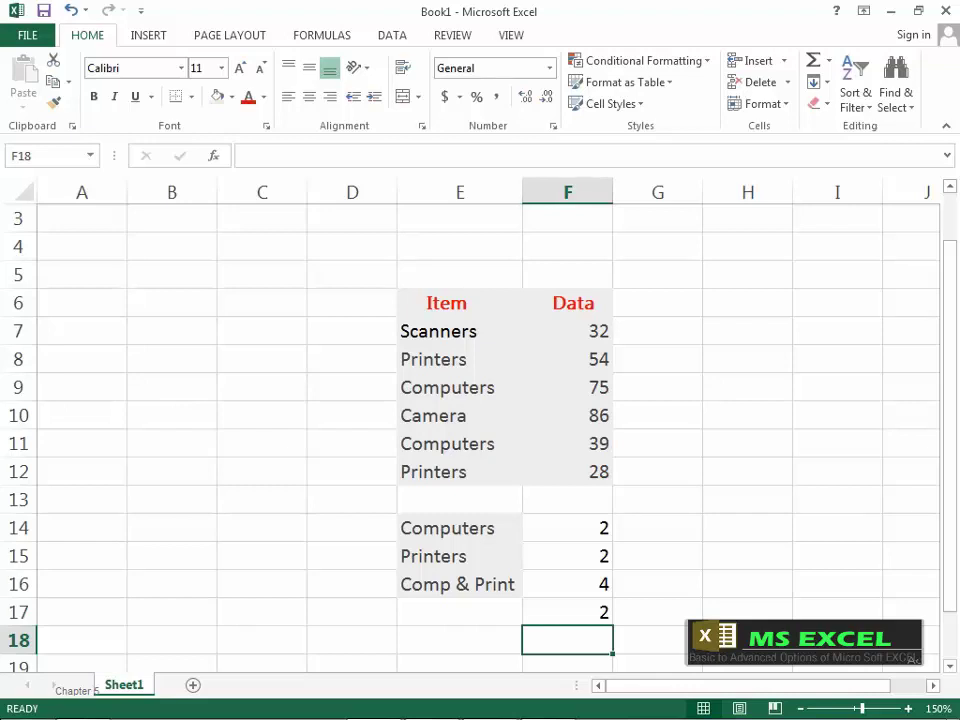
Label the row '>=54' in E17.
left_click(459, 612)
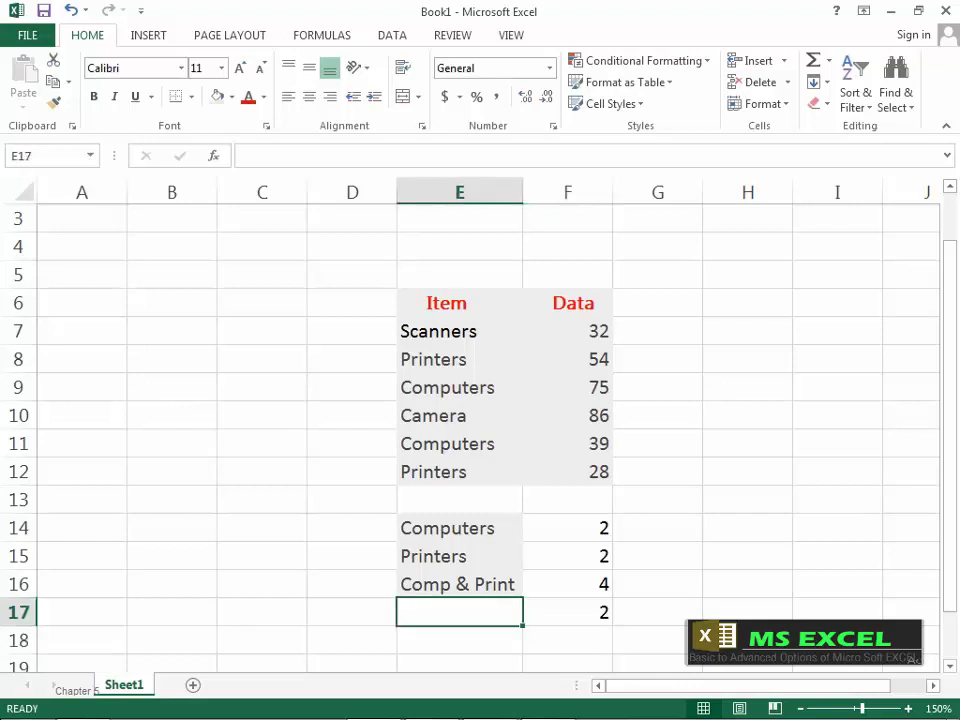
type(">=")
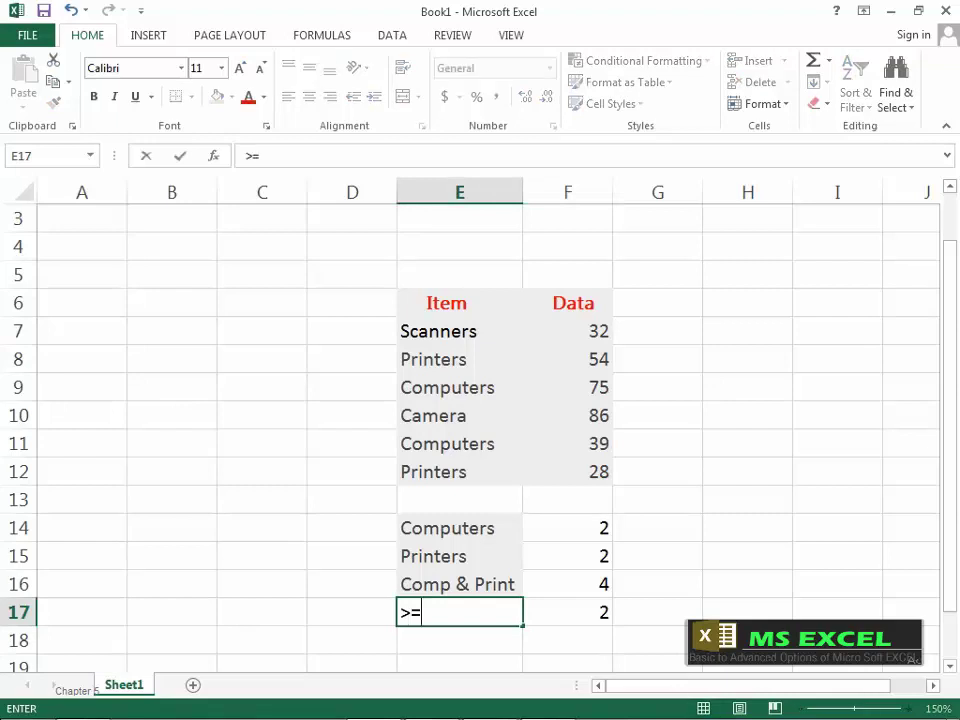
type("54")
key("Return")
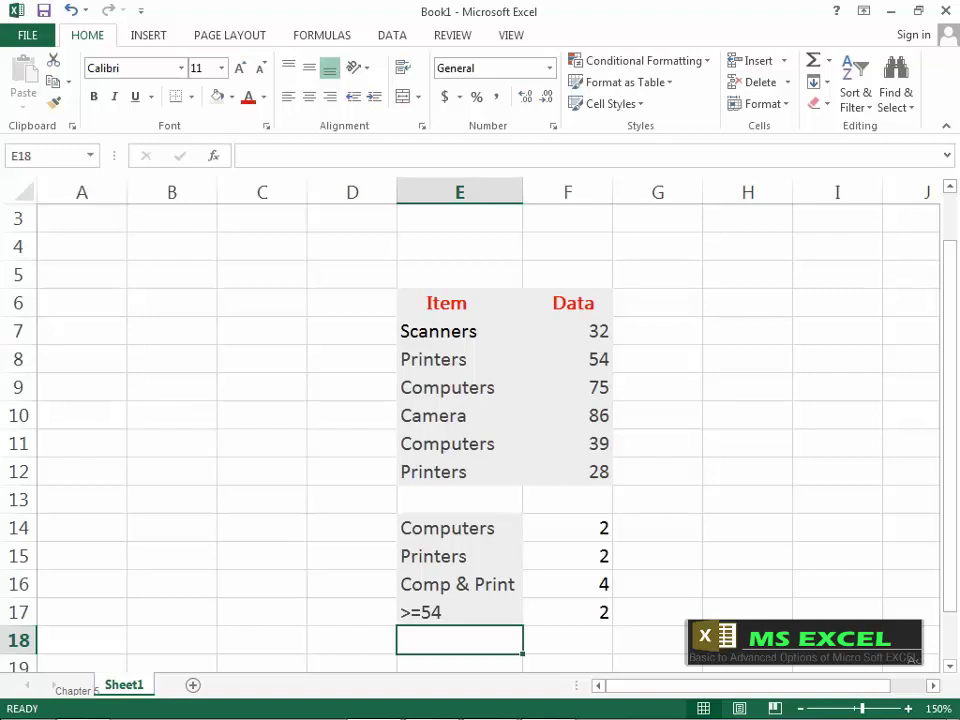
Enter =COUNTIF(F7:F12,"<>"&F9) in F18 to count Data values not equal to 75.
left_click(567, 640)
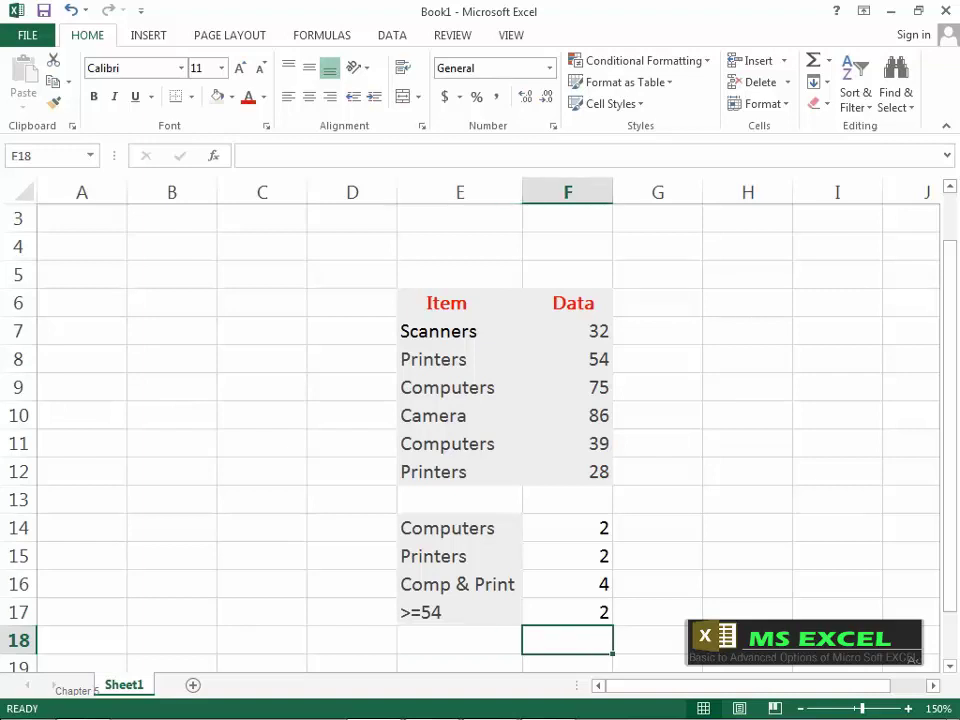
type("=cou")
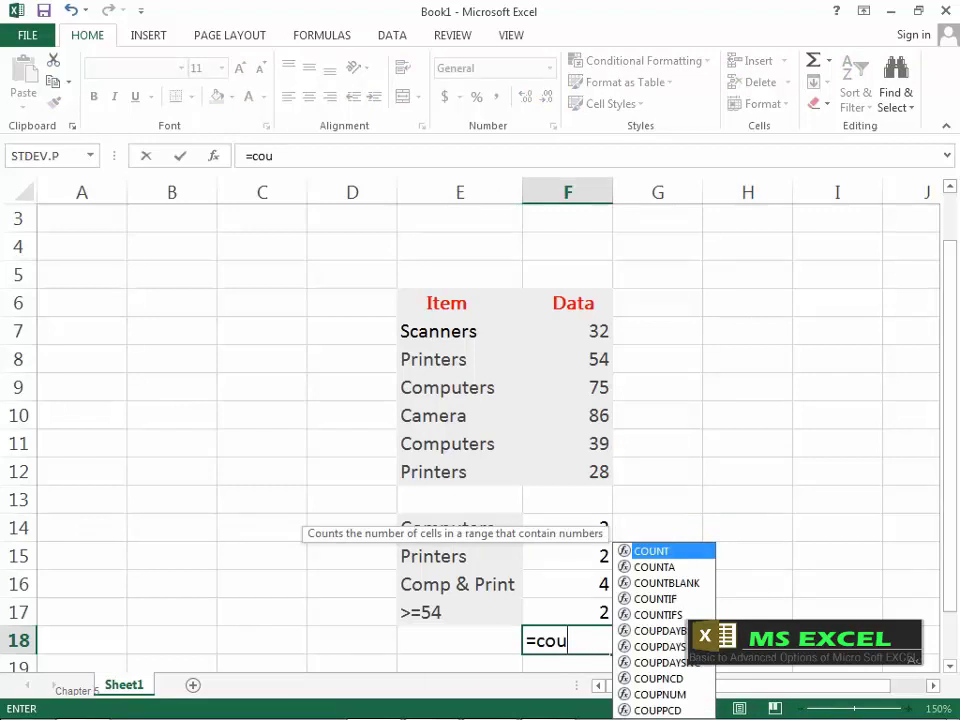
key("Down")
key("Down")
key("Down")
key("Tab")
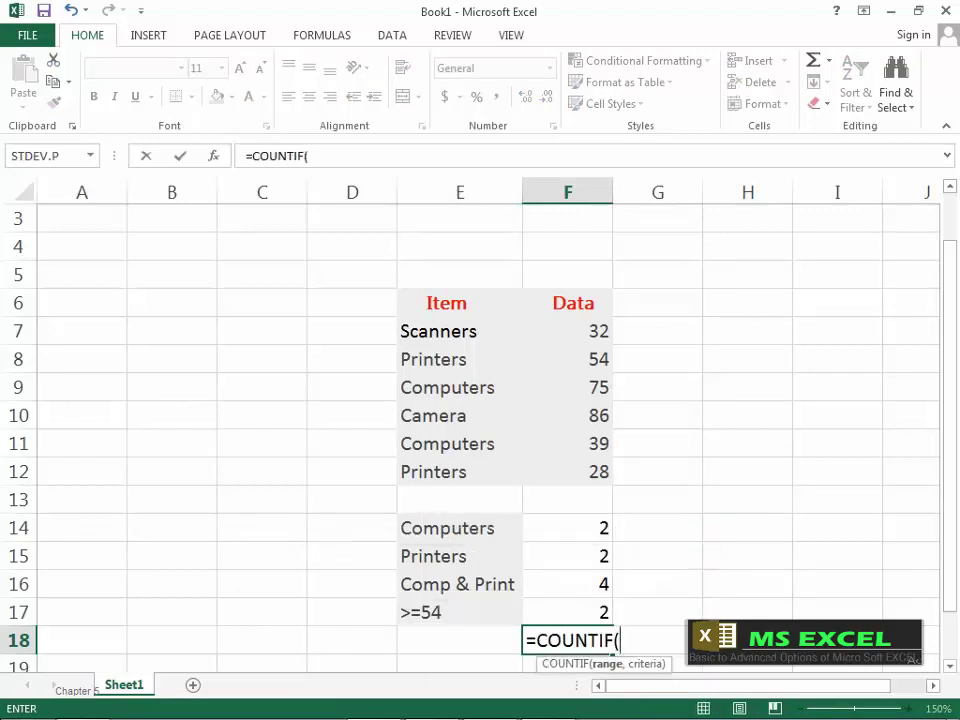
left_click_drag(590, 331, 590, 471)
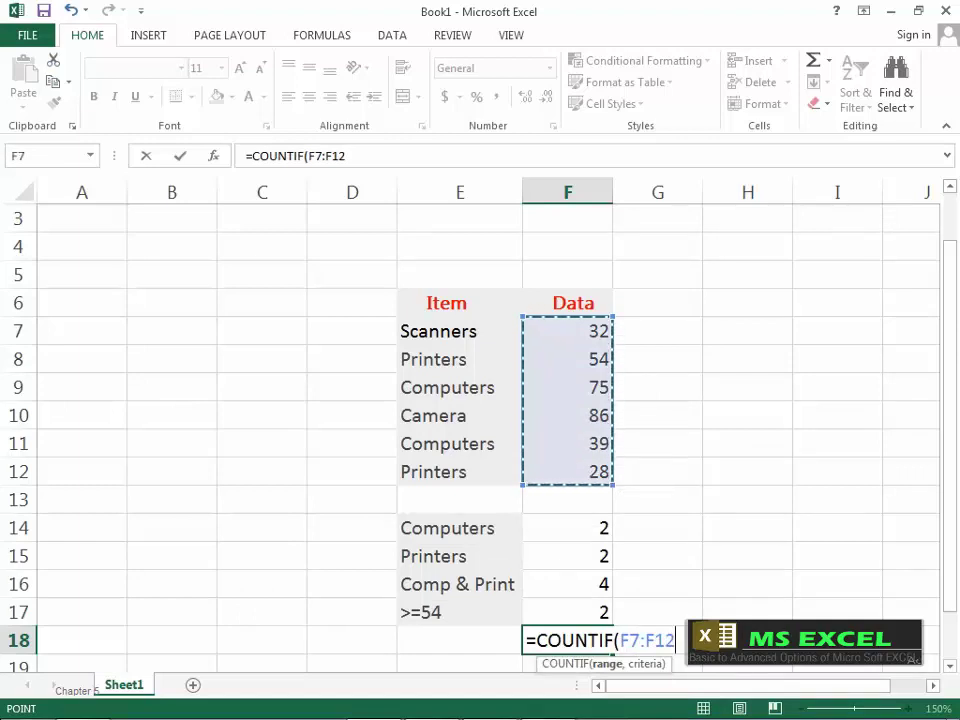
type(",")
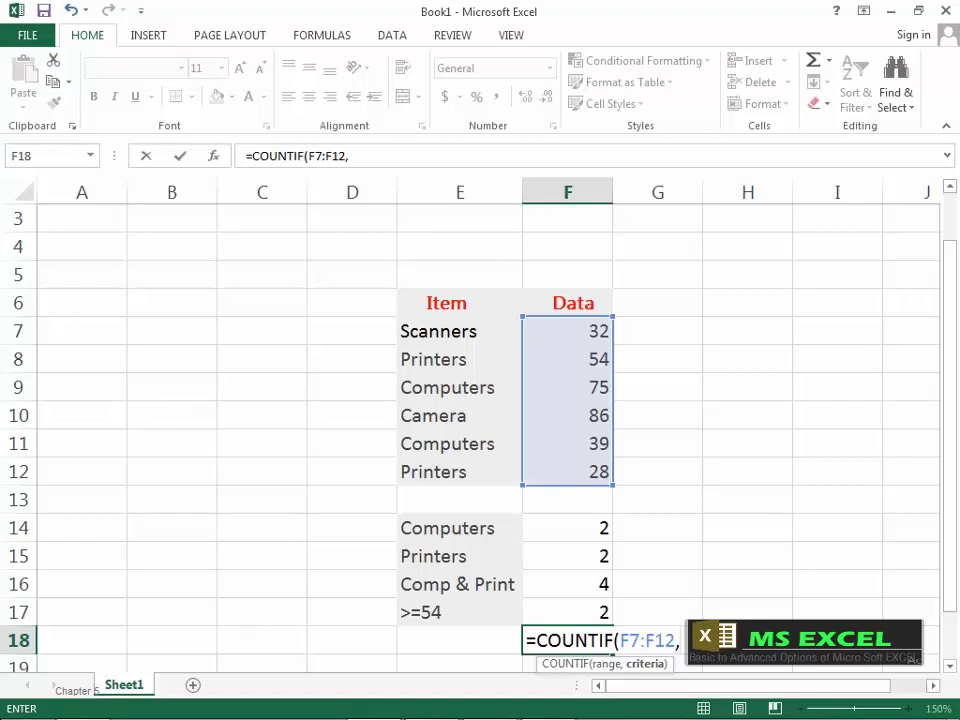
type("\"<>\"")
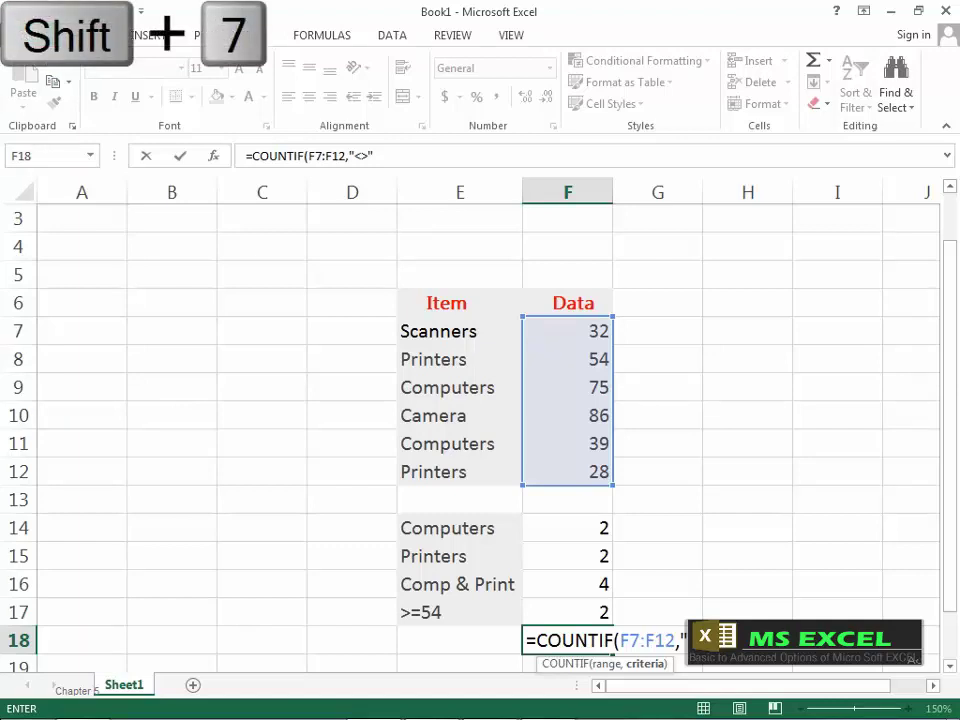
type("&")
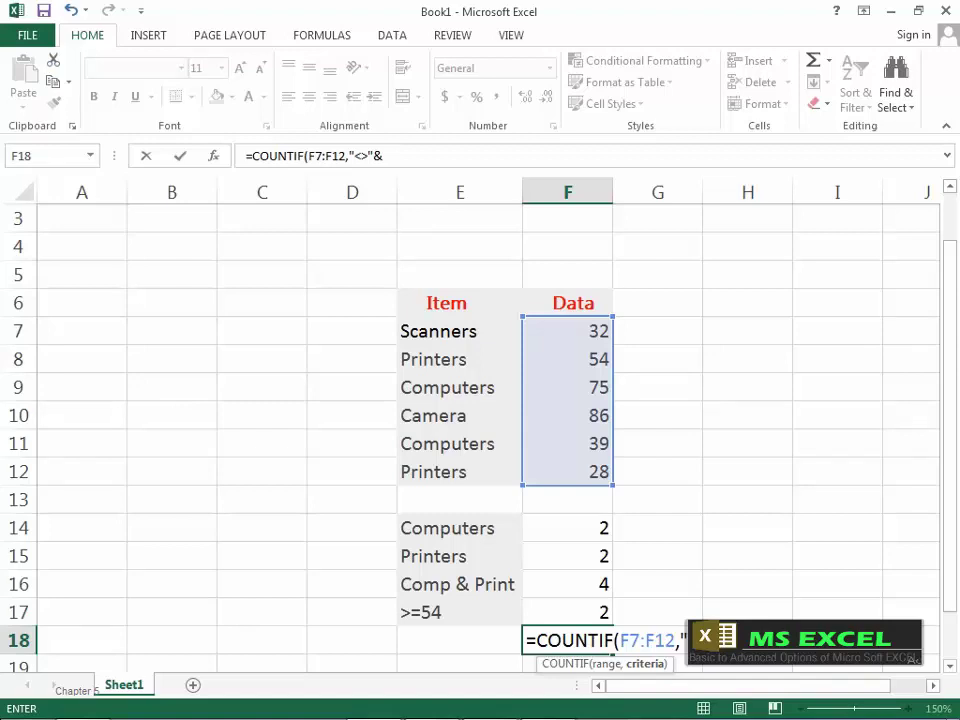
left_click(567, 387)
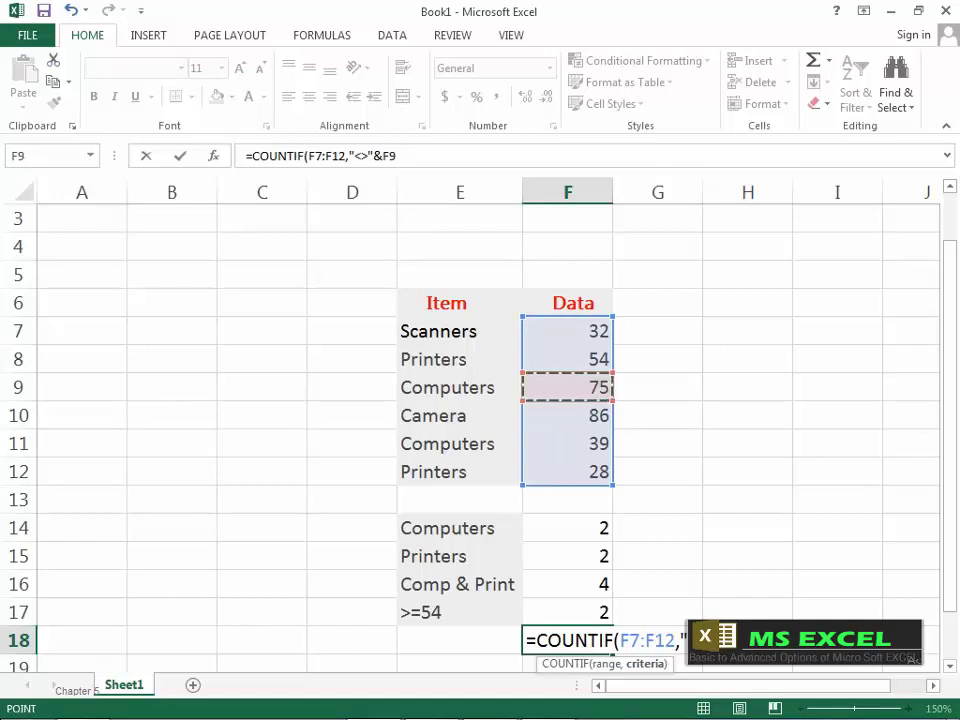
type(")")
key("Return")
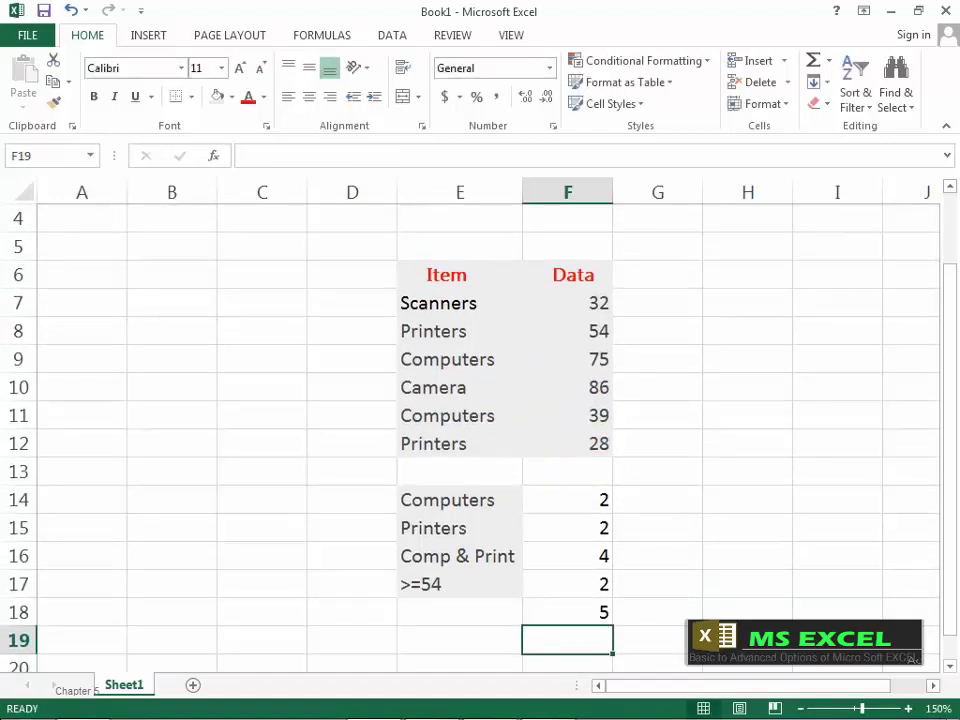
Check F18's formula and the value 75 in F9, then select E18 for the label.
left_click(567, 612)
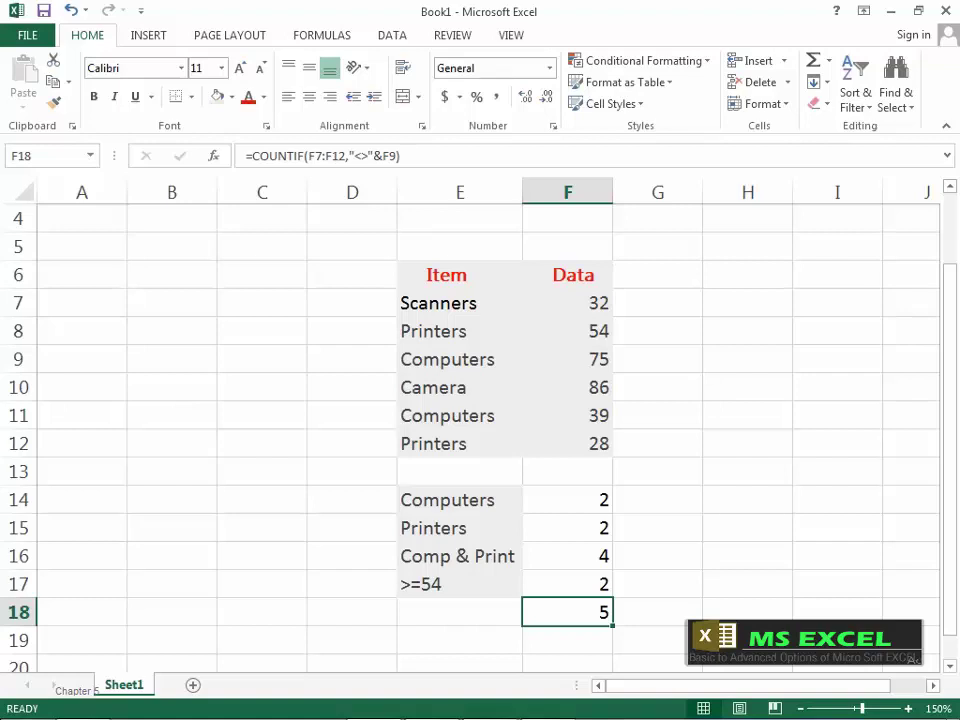
left_click(567, 359)
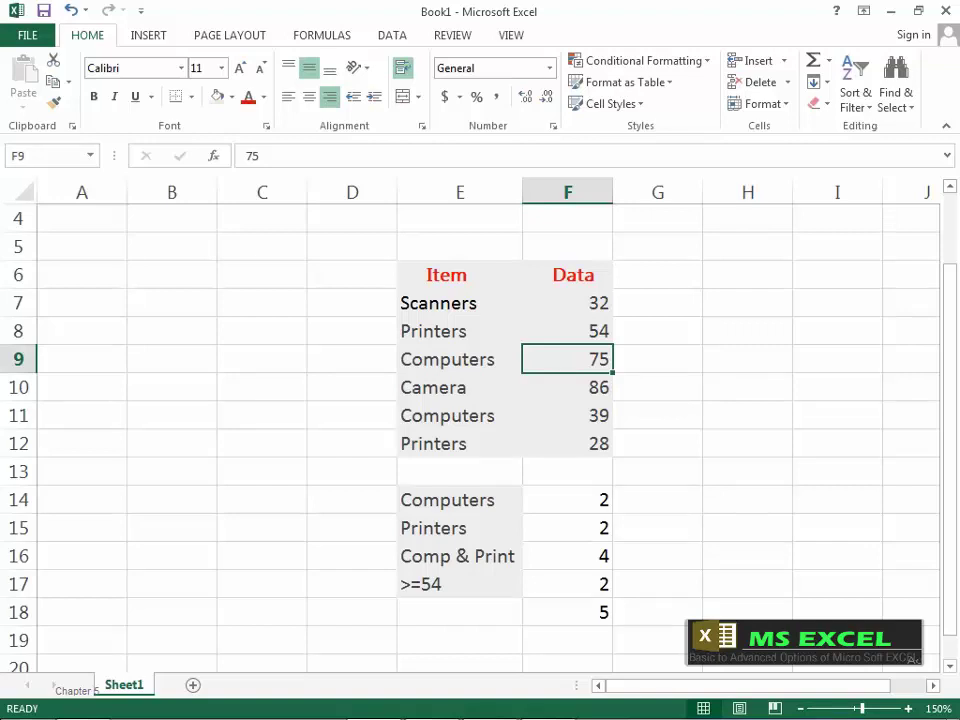
left_click(567, 640)
left_click(459, 612)
Type 'Not equal 75' in E18 beside the count of 5.
type("N")
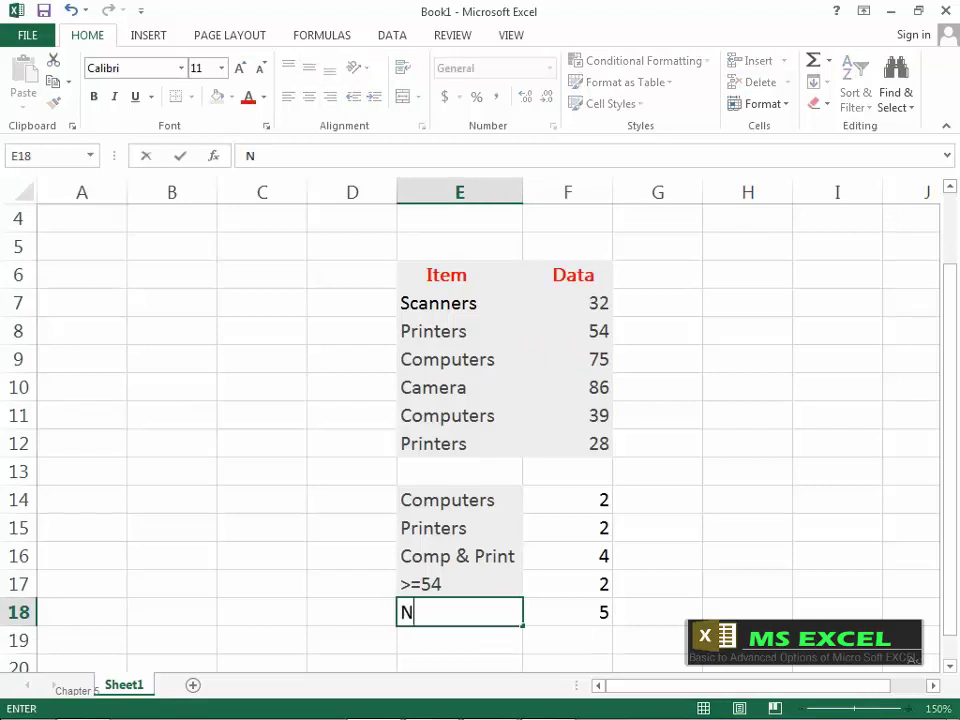
type("ot equal ")
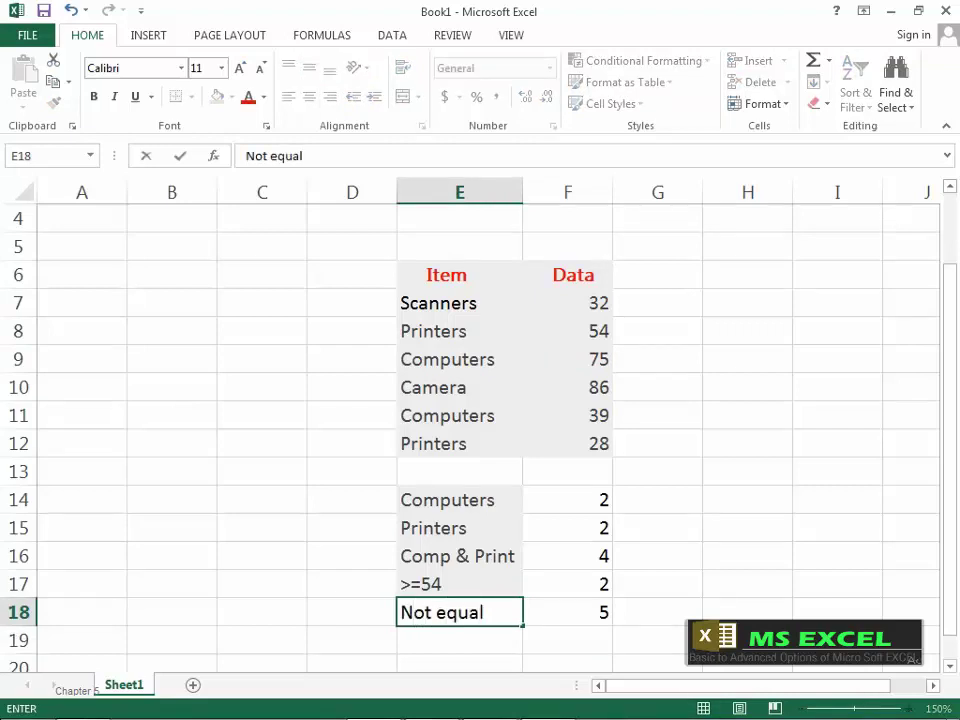
type("75")
left_click(567, 640)
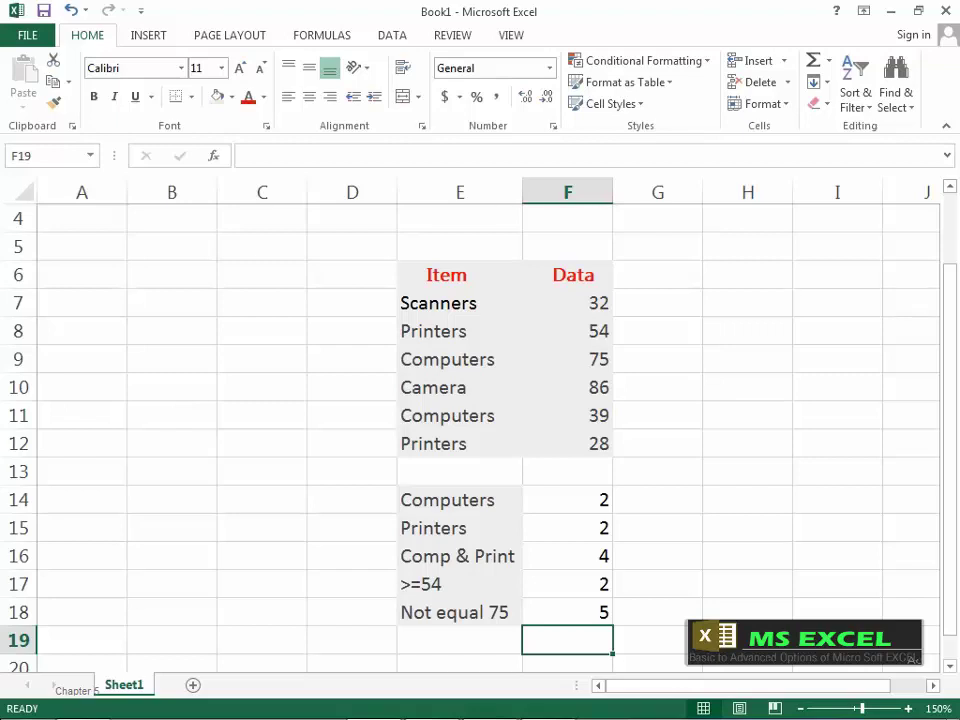
left_click(567, 303)
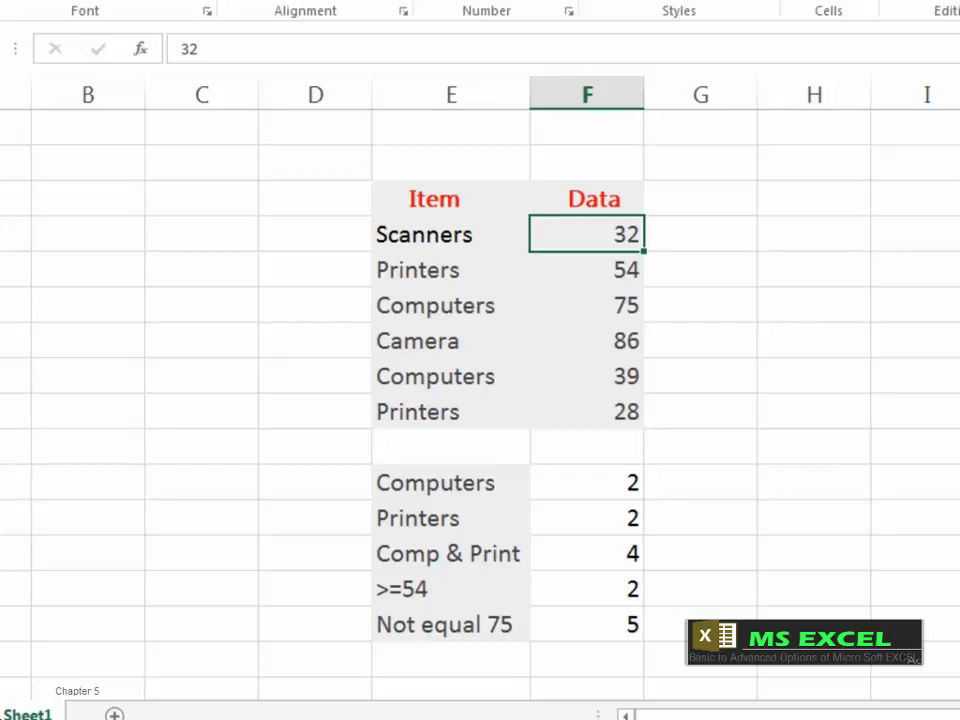
Start F19's formula with =COUNTIF(F7:F12,">=32") minus a second COUNTIF.
left_click(586, 659)
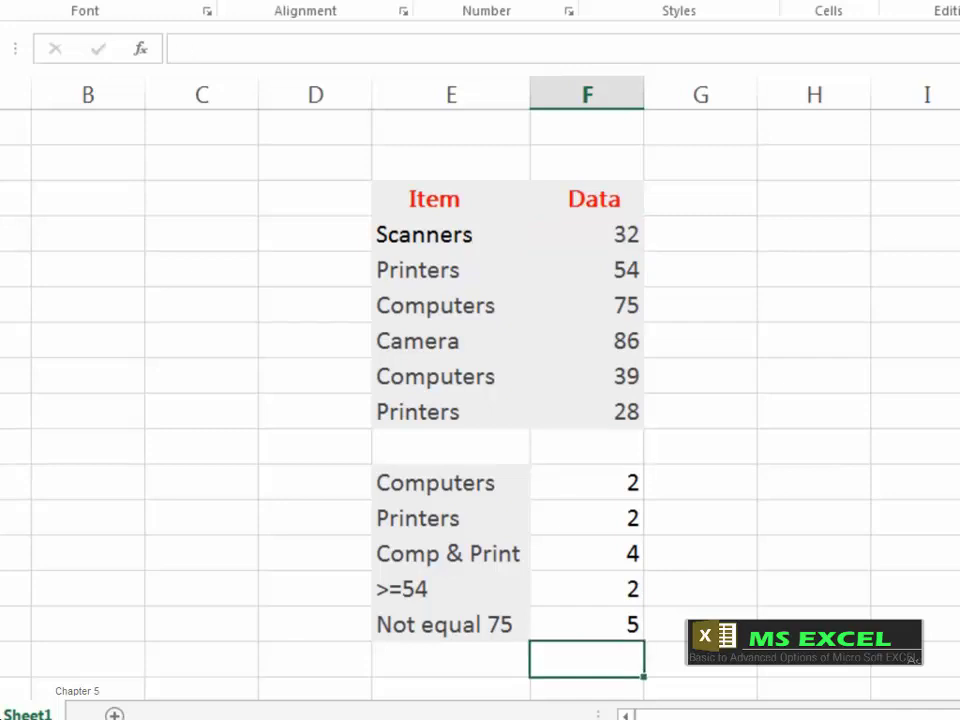
type("=")
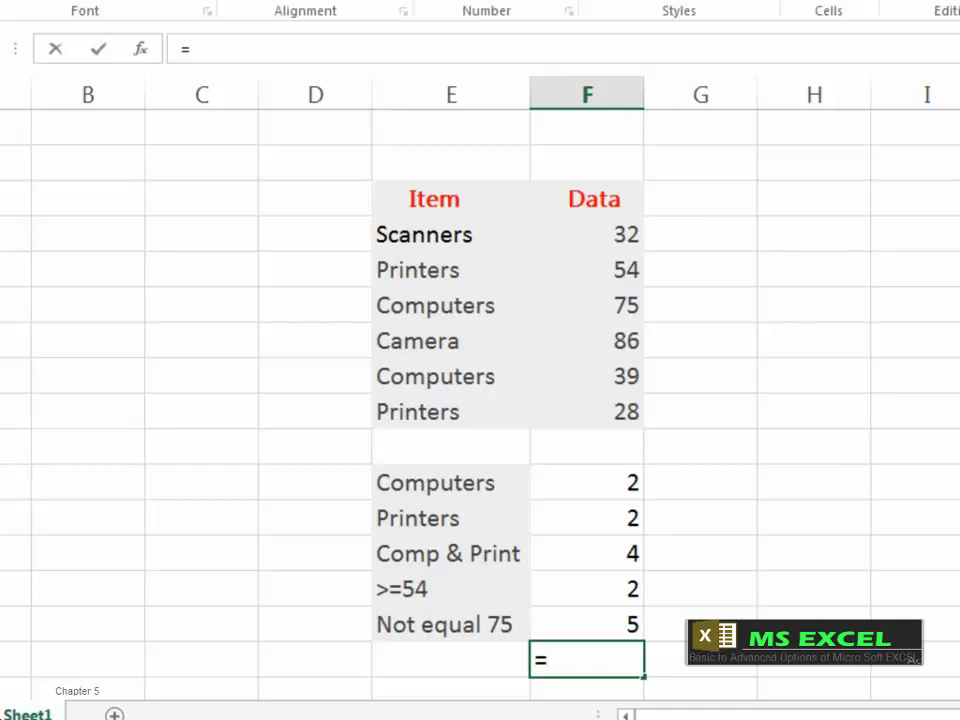
type("cou")
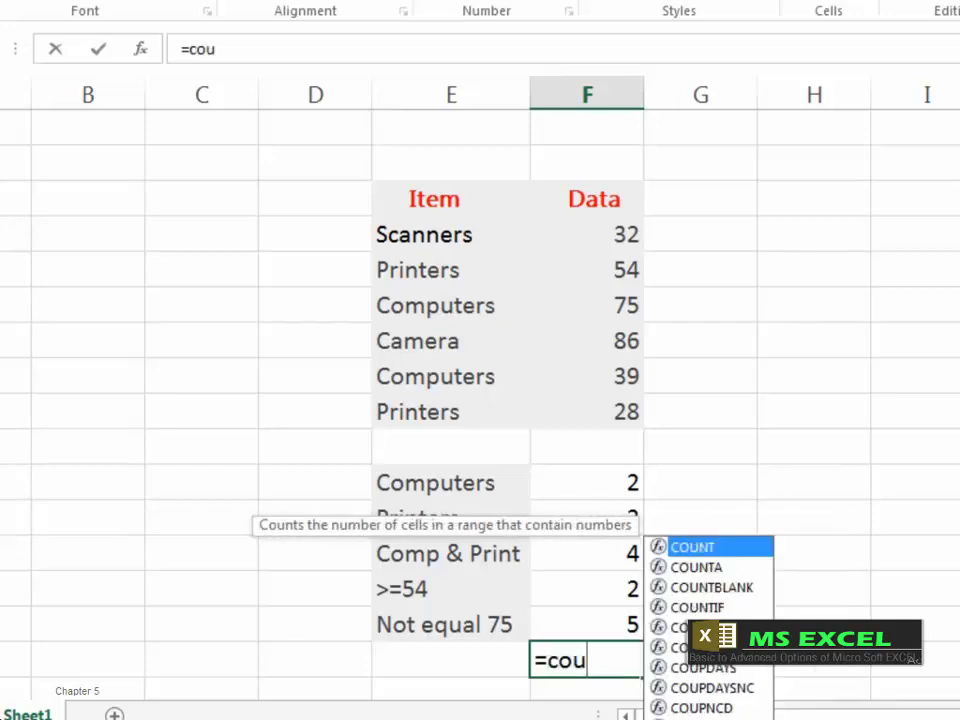
key("Down")
key("Down")
key("Down")
key("Tab")
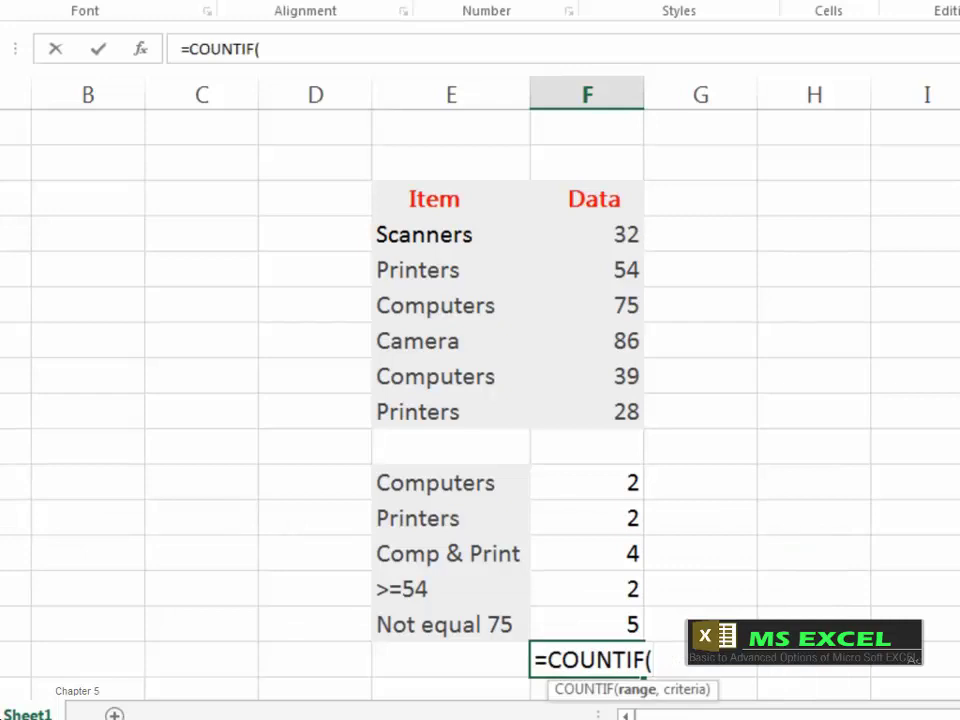
left_click_drag(600, 234, 630, 415)
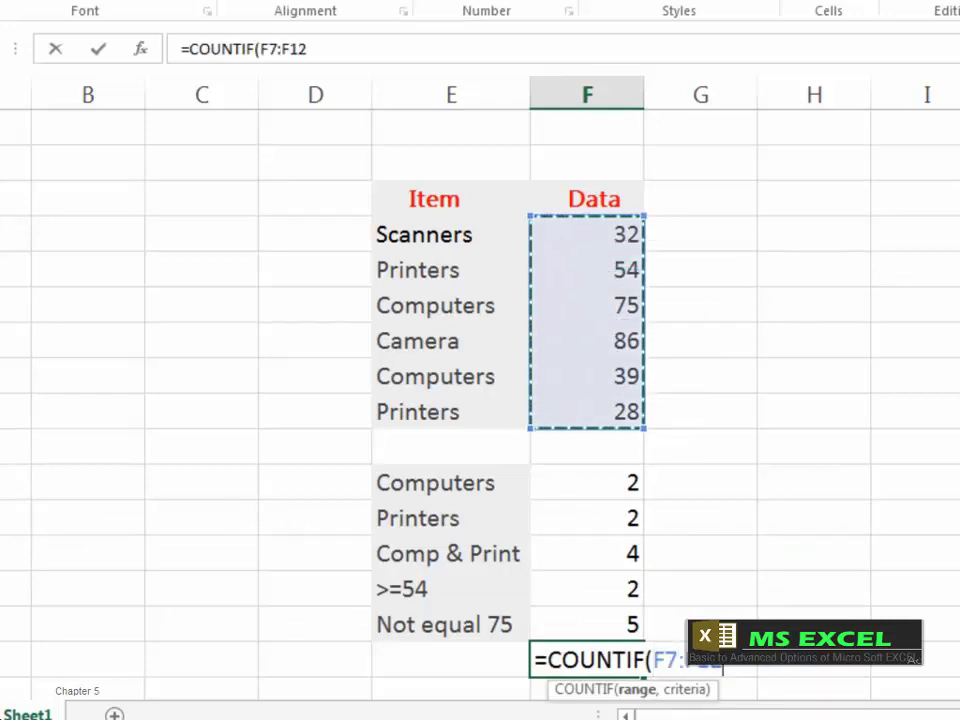
type(",")
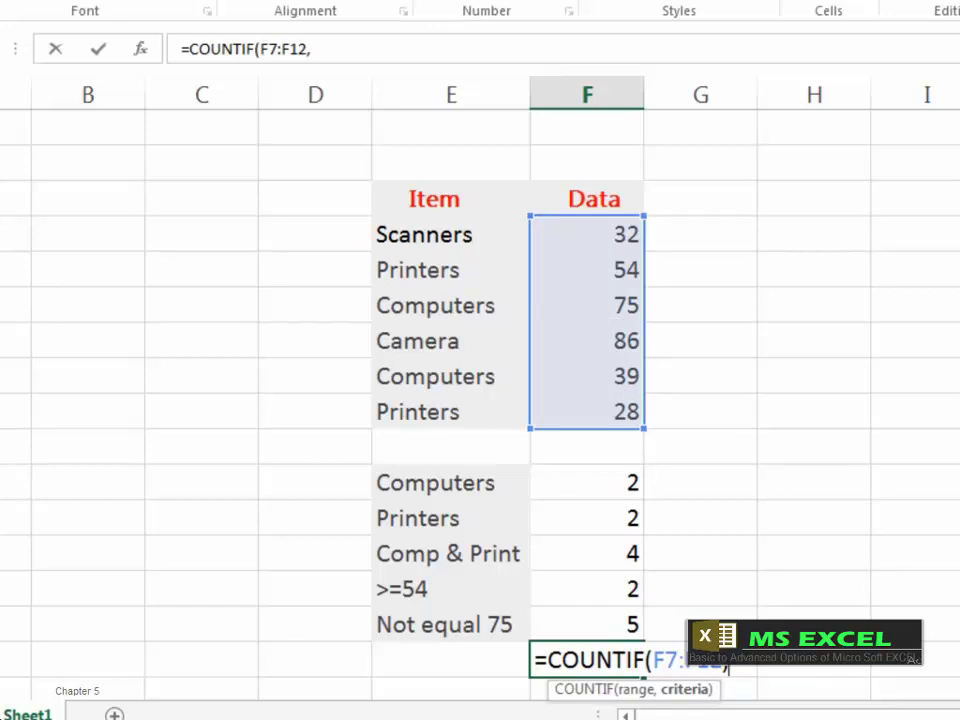
type("\">=32\")")
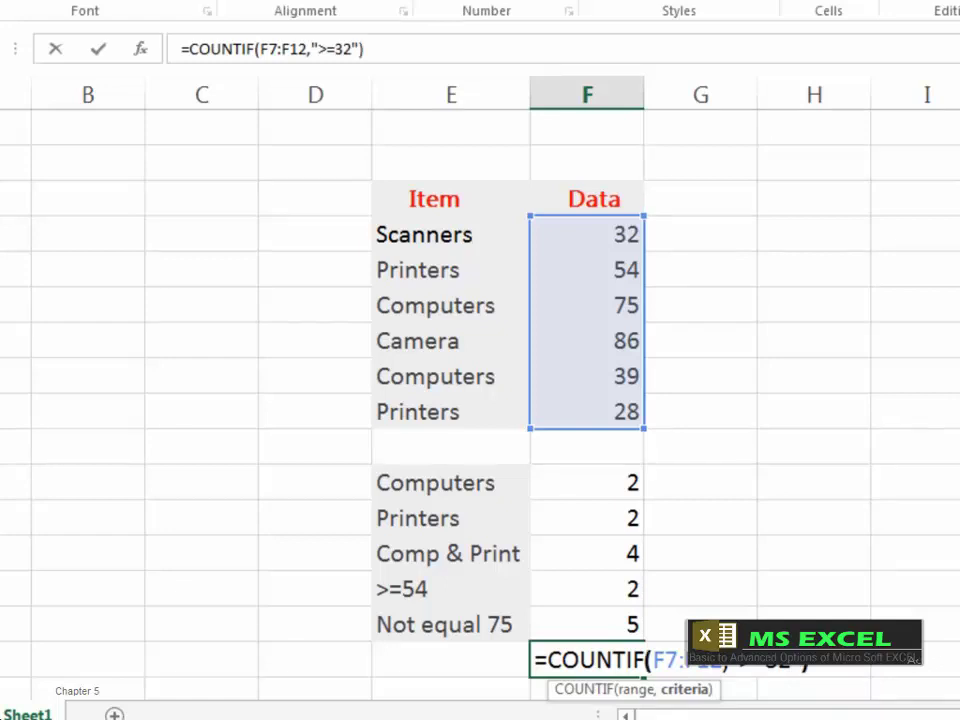
type("-")
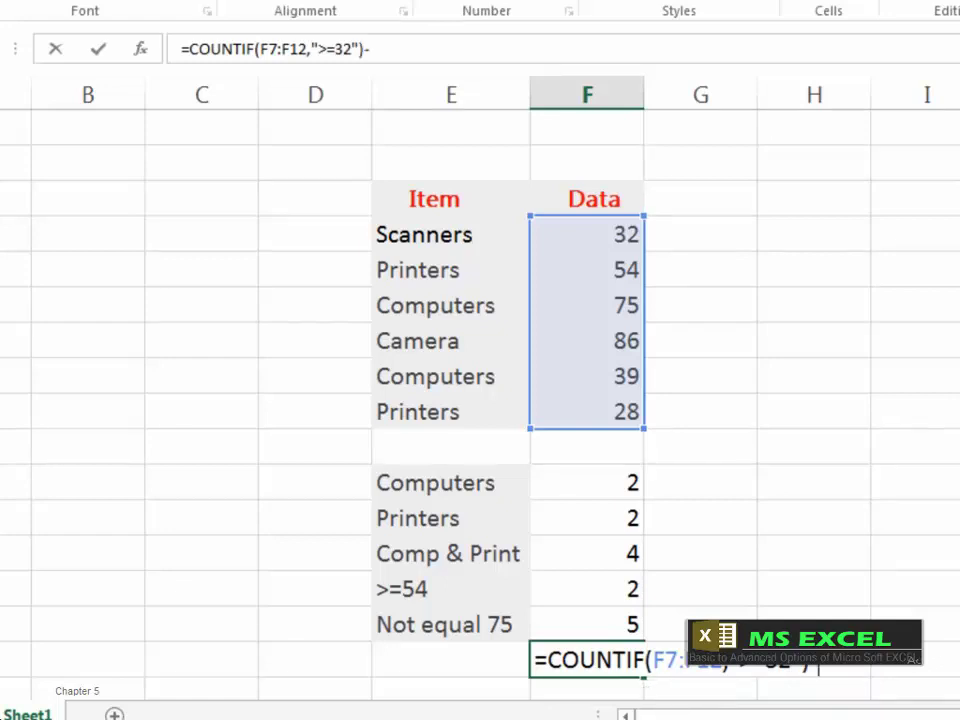
type("cou")
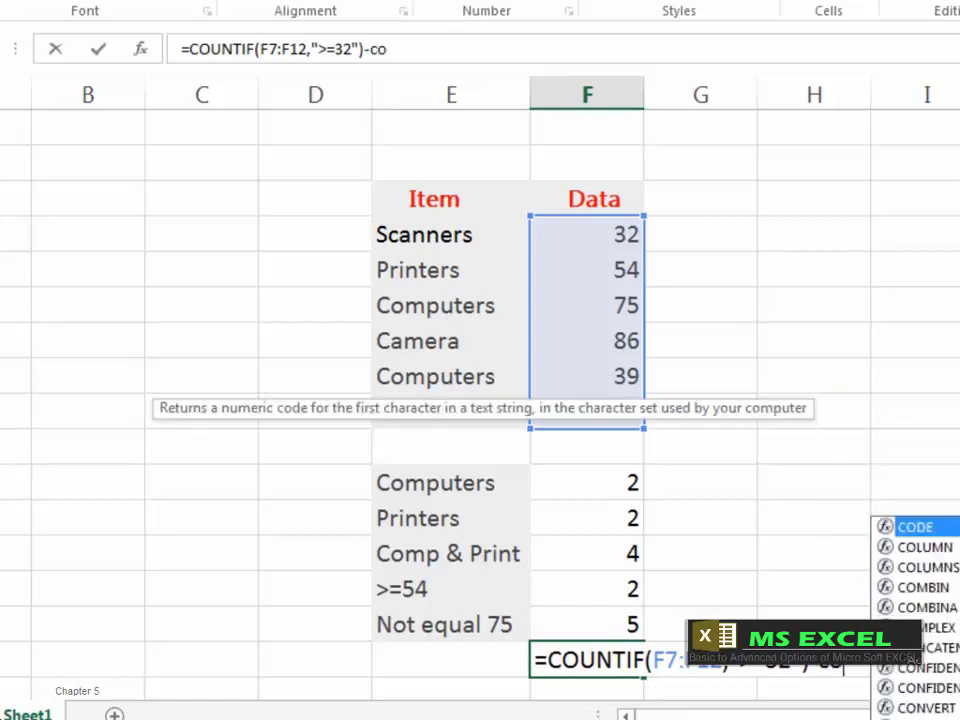
Finish it with COUNTIF(F7:F12,">=86") so F19 shows 4, then check the formula.
key("Down")
key("Down")
key("Down")
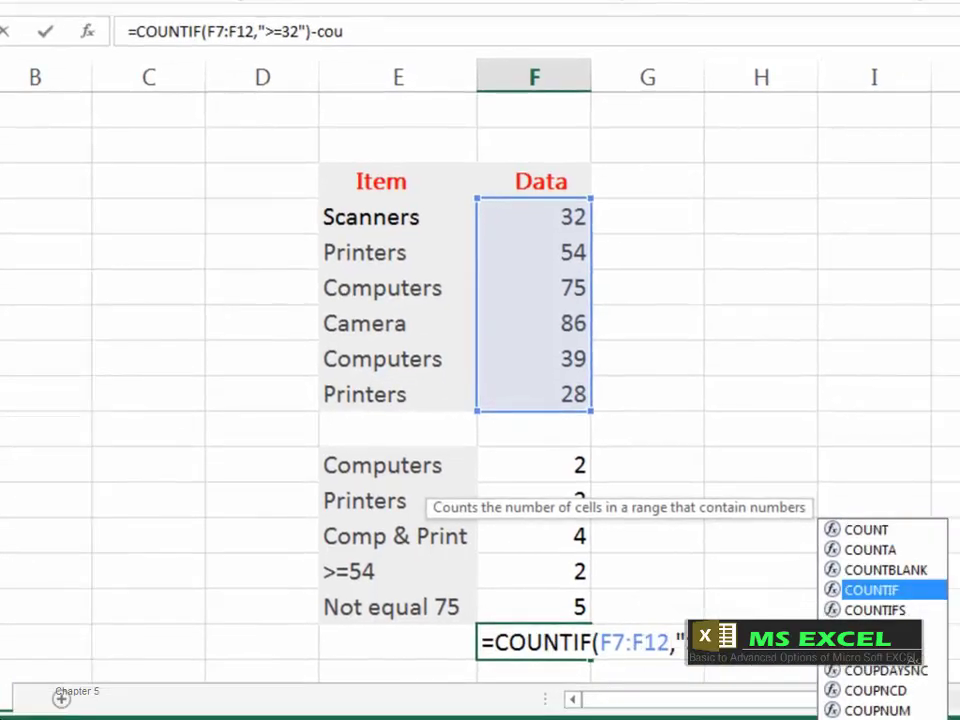
key("Tab")
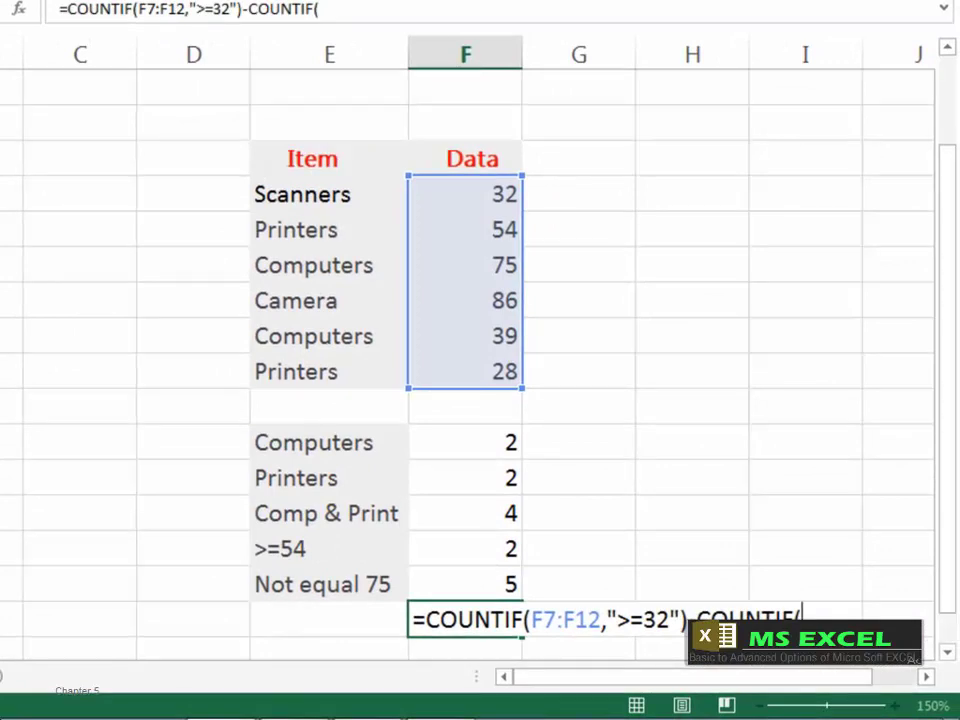
left_click_drag(465, 194, 465, 371)
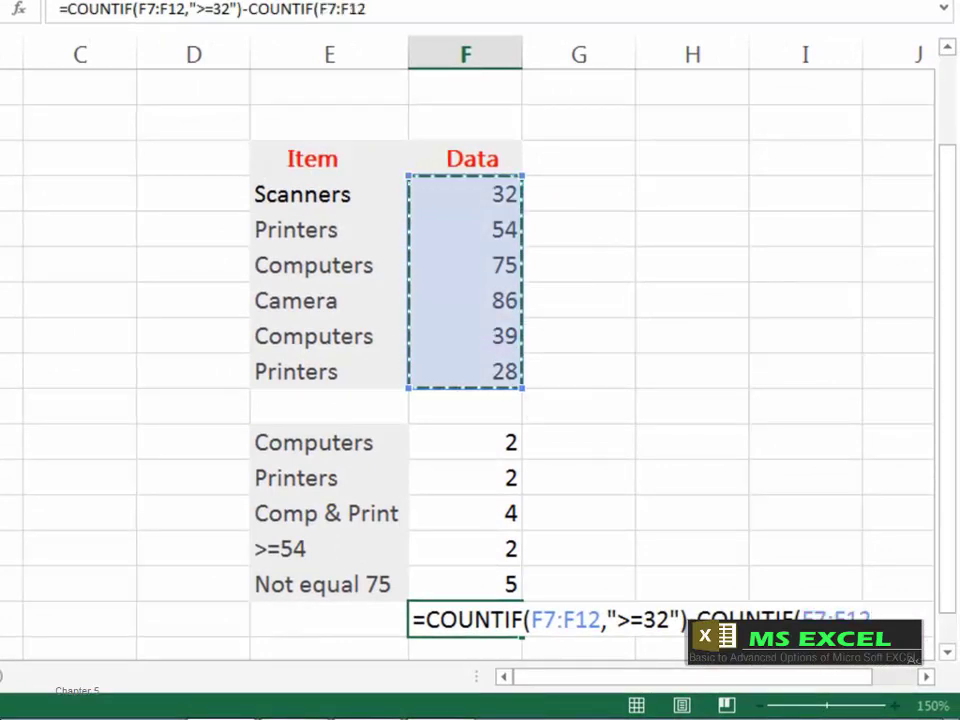
type(",")
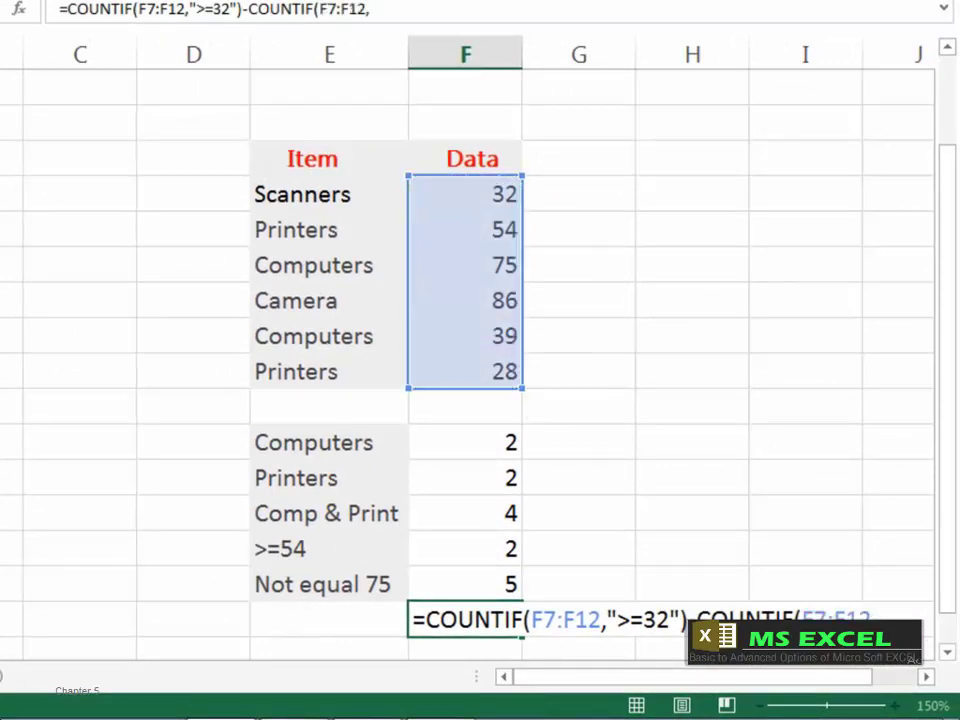
type("\">=86")
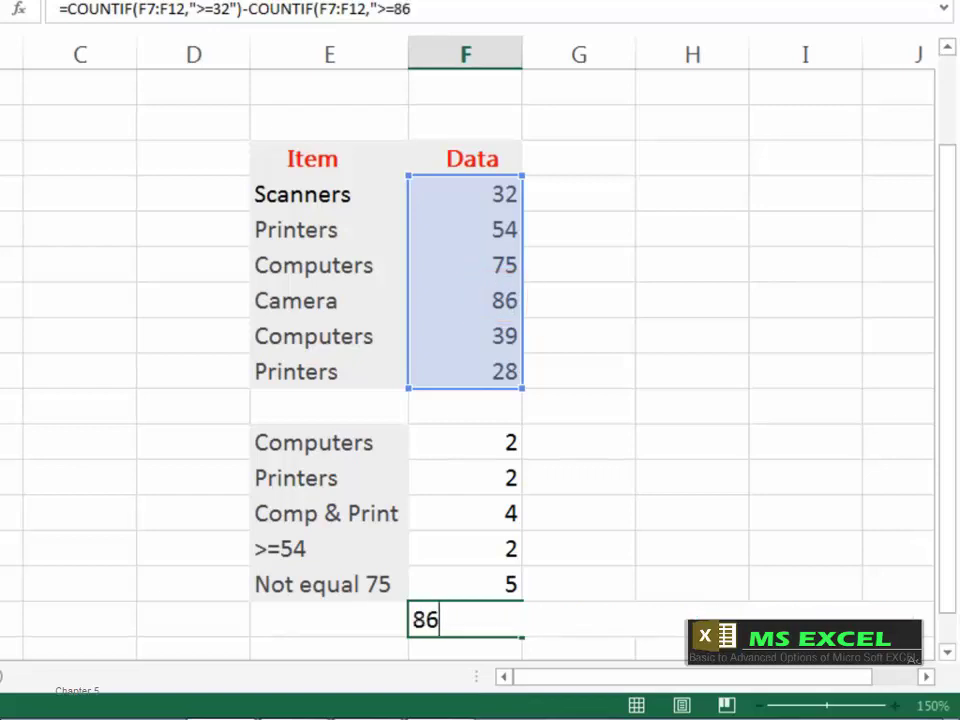
type("\")")
key("Return")
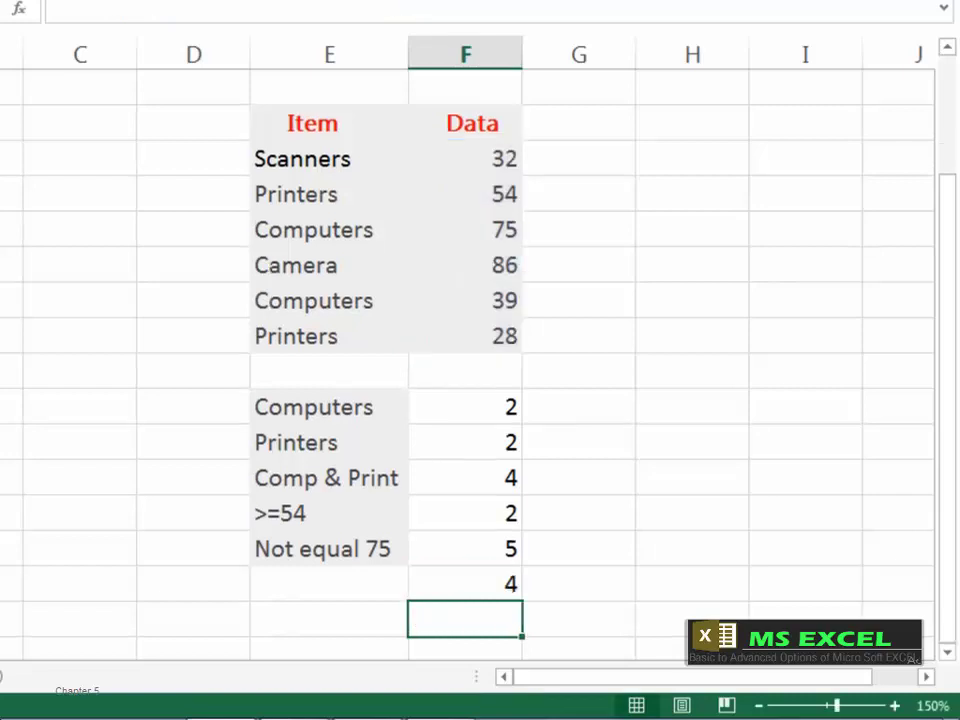
left_click(465, 584)
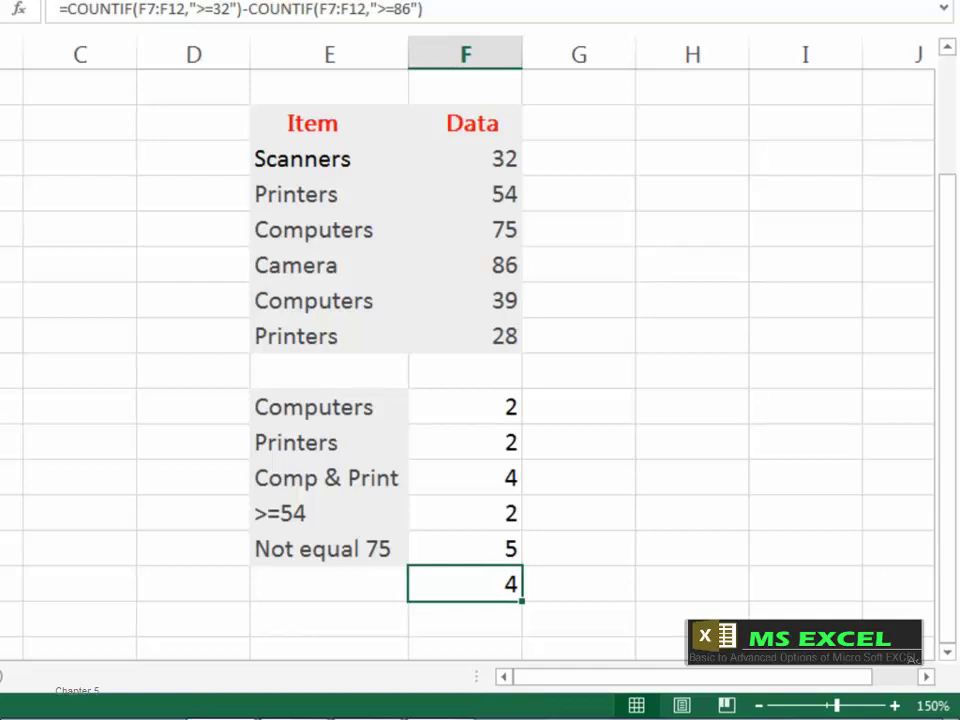
Enter =COUNTIF(E7:E12,"*rs") in F20, counting 5 Item names ending in rs.
key("Down")
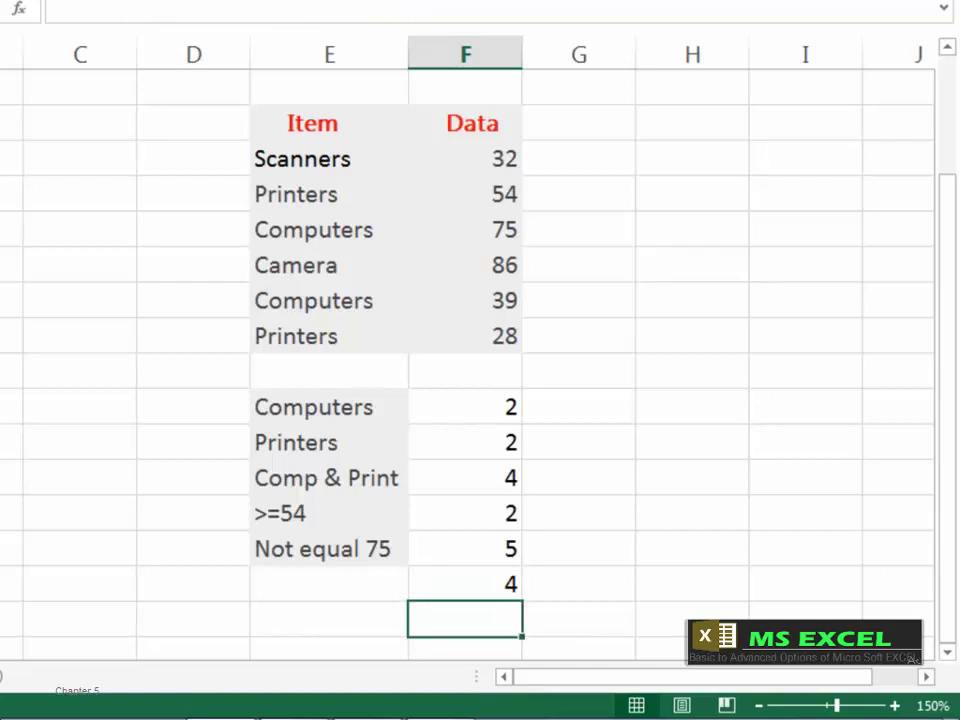
type("=co")
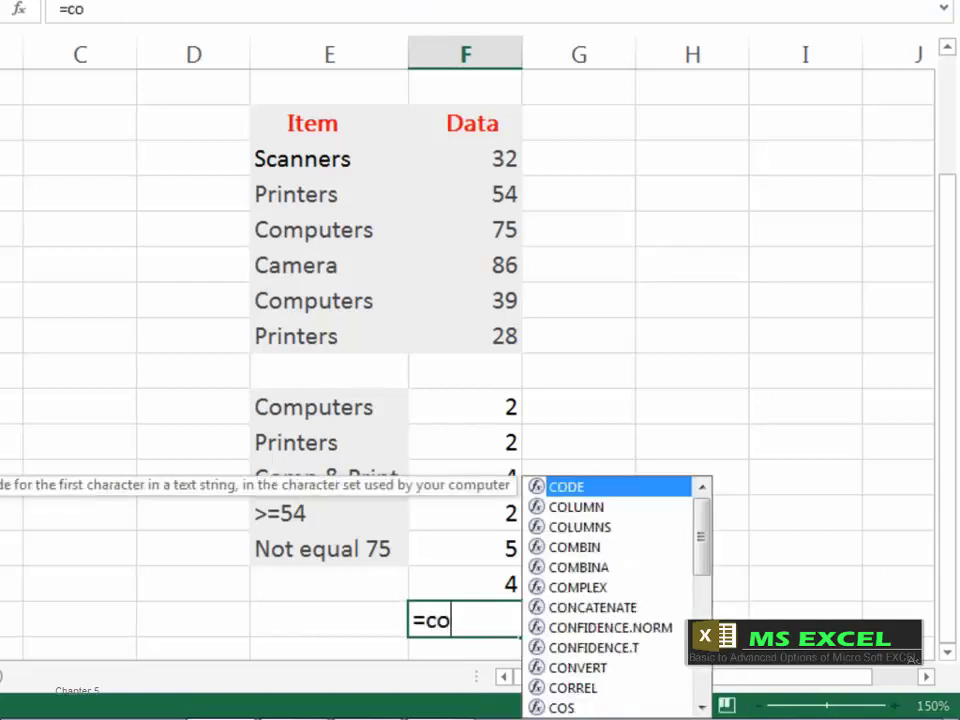
type("u")
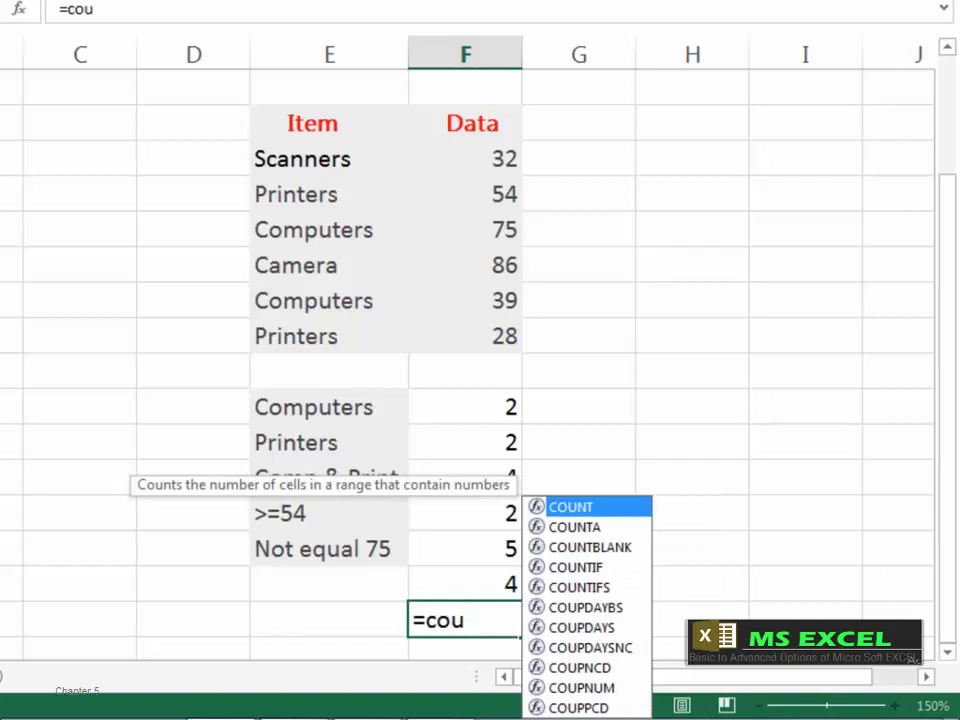
key("Down")
key("Down")
key("Down")
key("Tab")
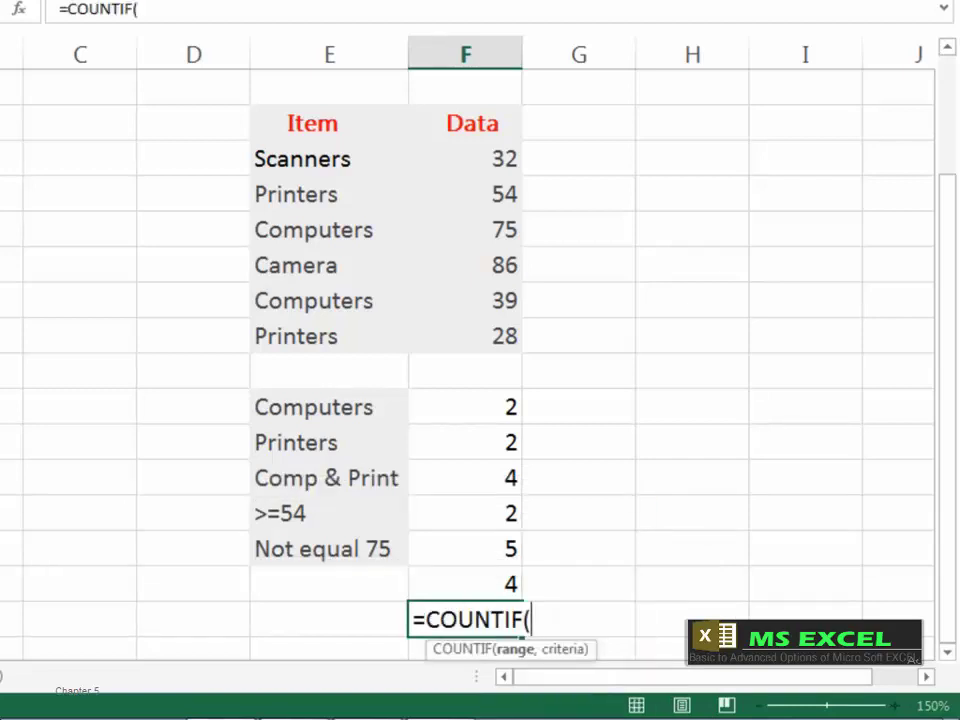
left_click_drag(300, 159, 330, 301)
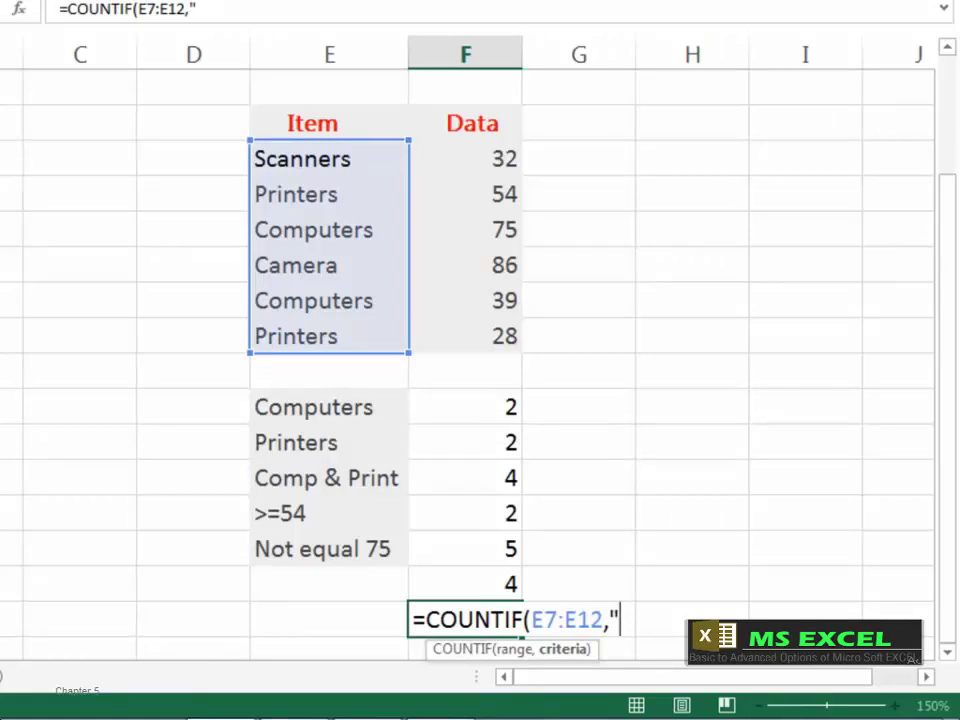
type("*rs")
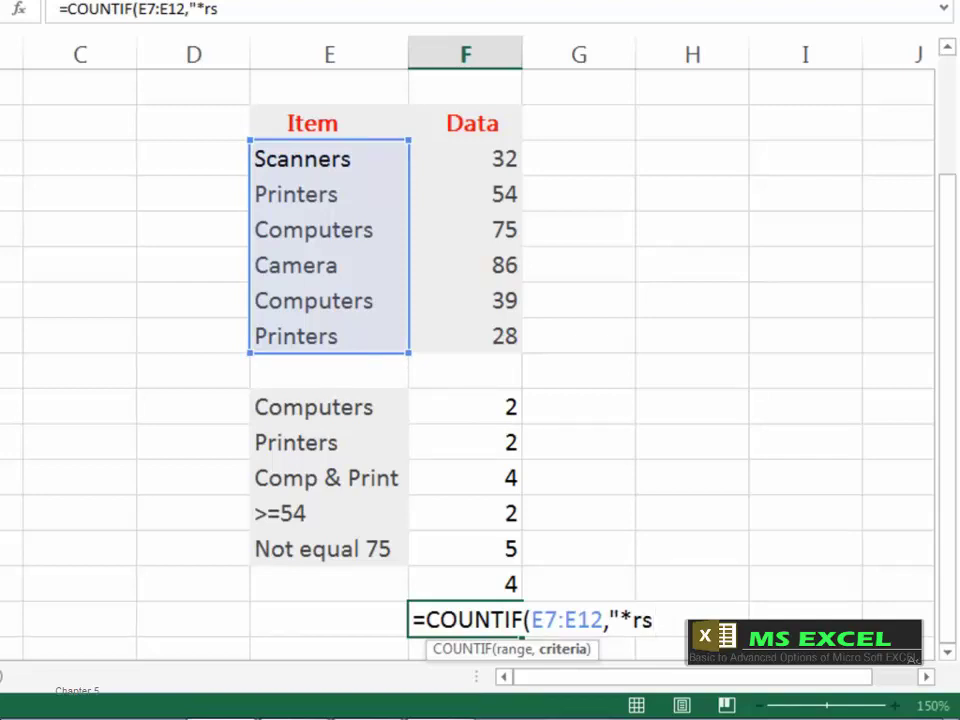
type("\")")
key("Return")
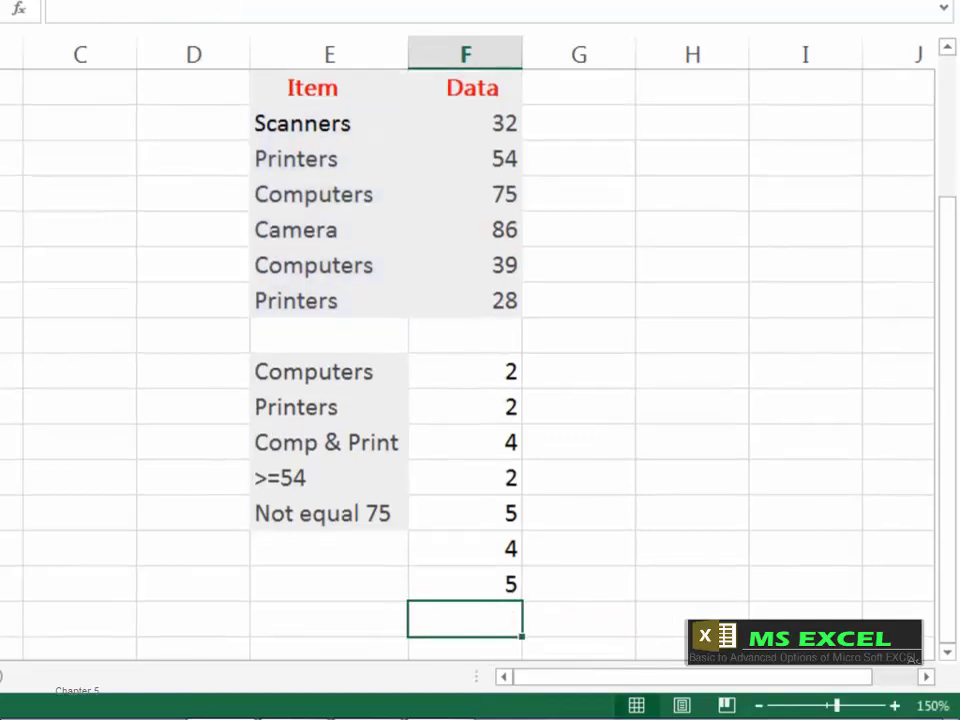
left_click(465, 584)
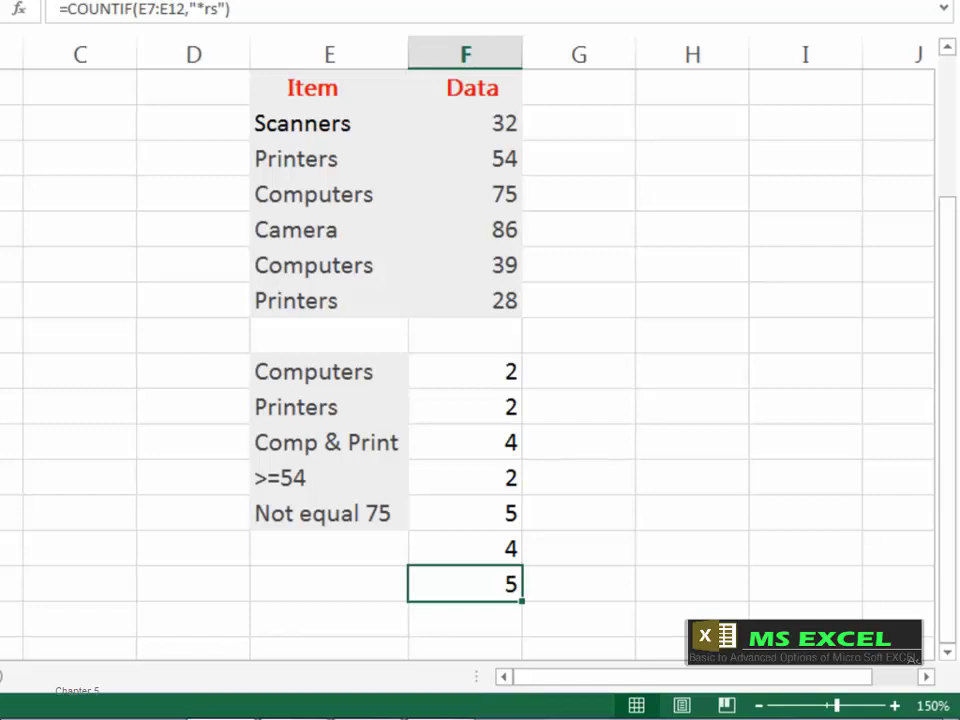
Enter =COUNTIF(E7:E12,"??m*") in F21, counting 3 Items whose third letter is m.
left_click(465, 619)
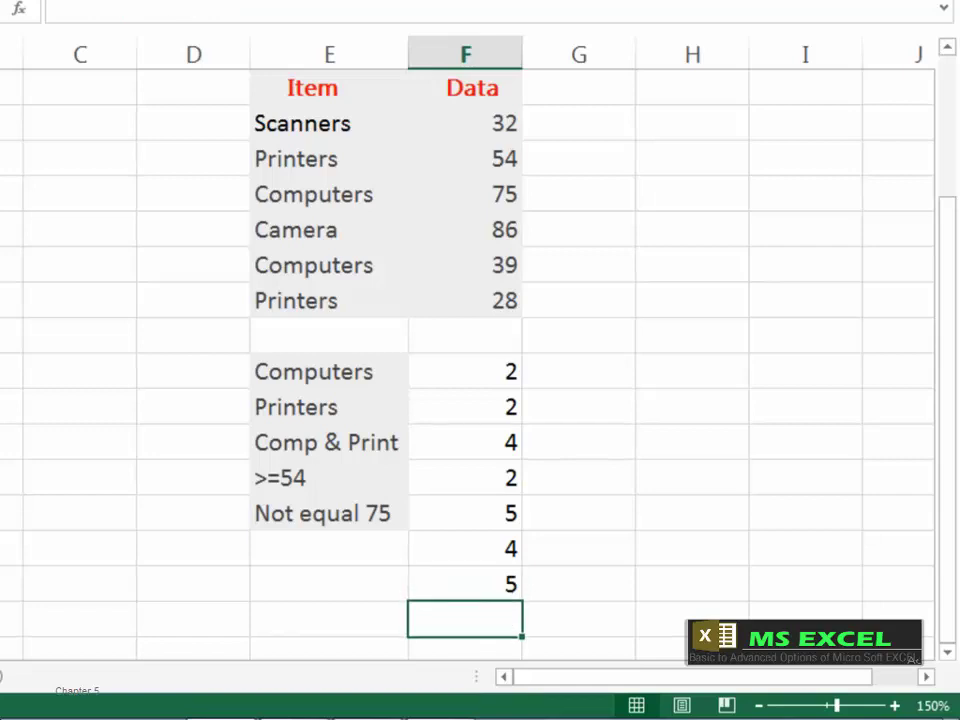
type("=")
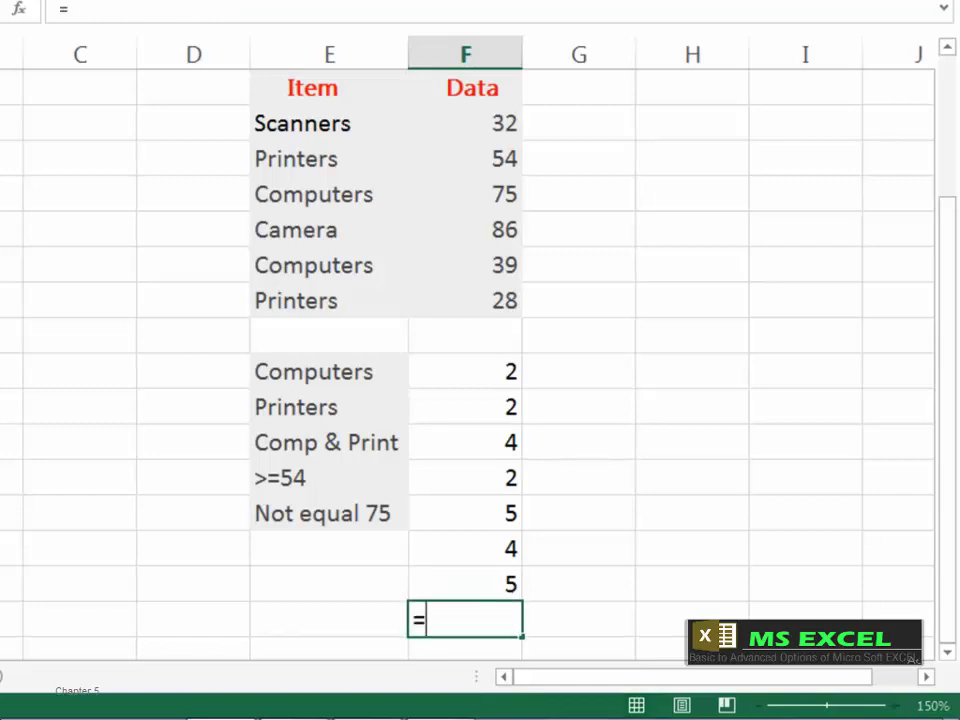
type("cou")
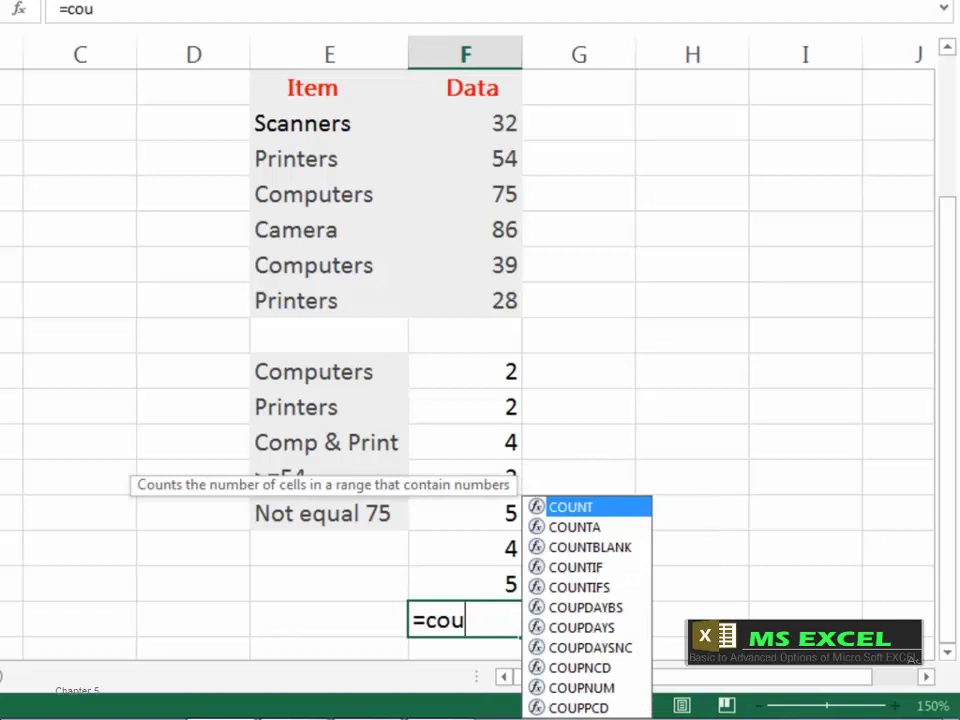
key("Down")
key("Down")
key("Down")
key("Tab")
left_click_drag(330, 123, 330, 300)
type(",")
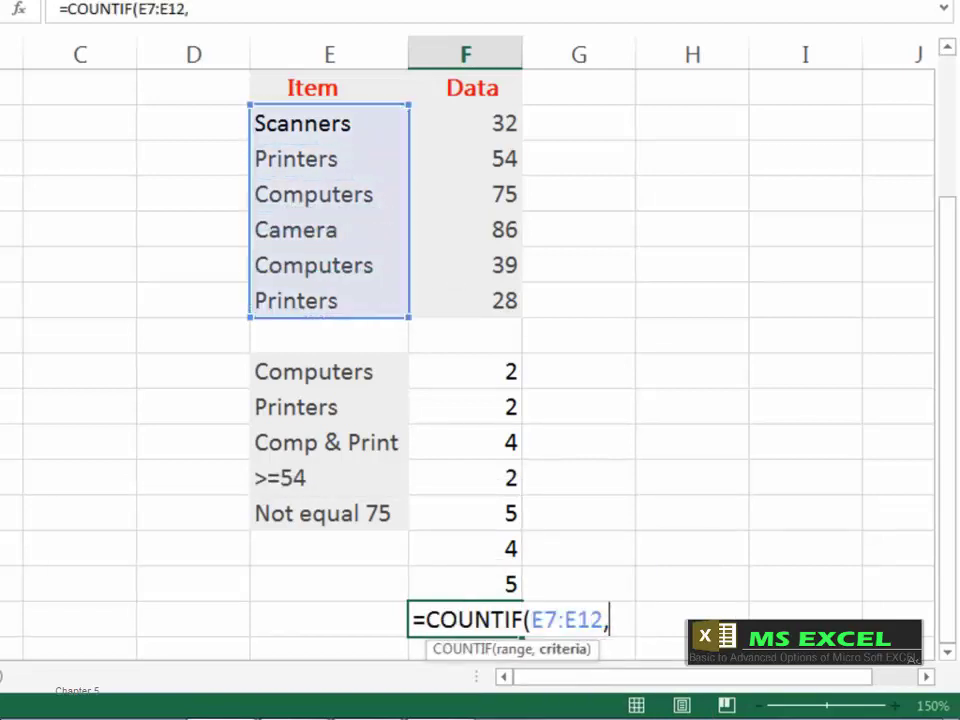
type("\"")
type("??m")
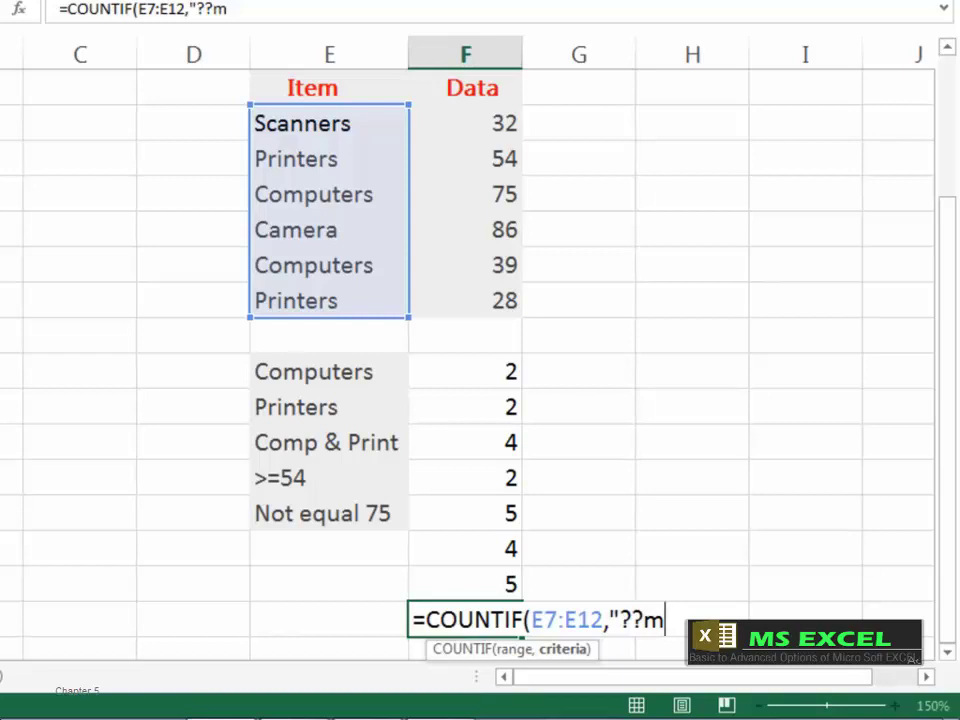
type("*\")")
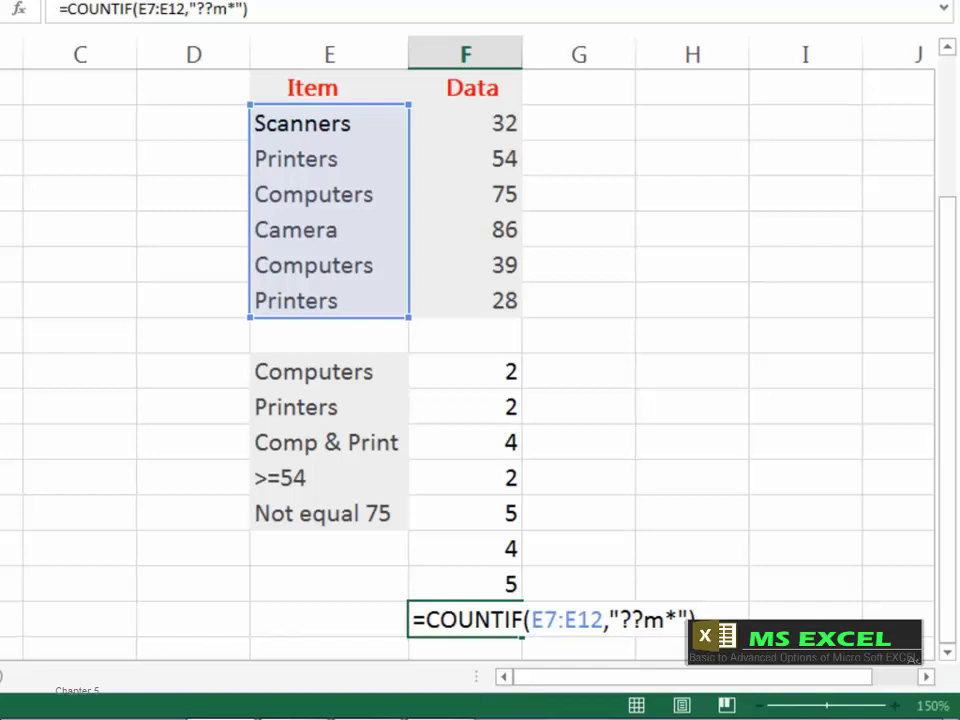
key("Return")
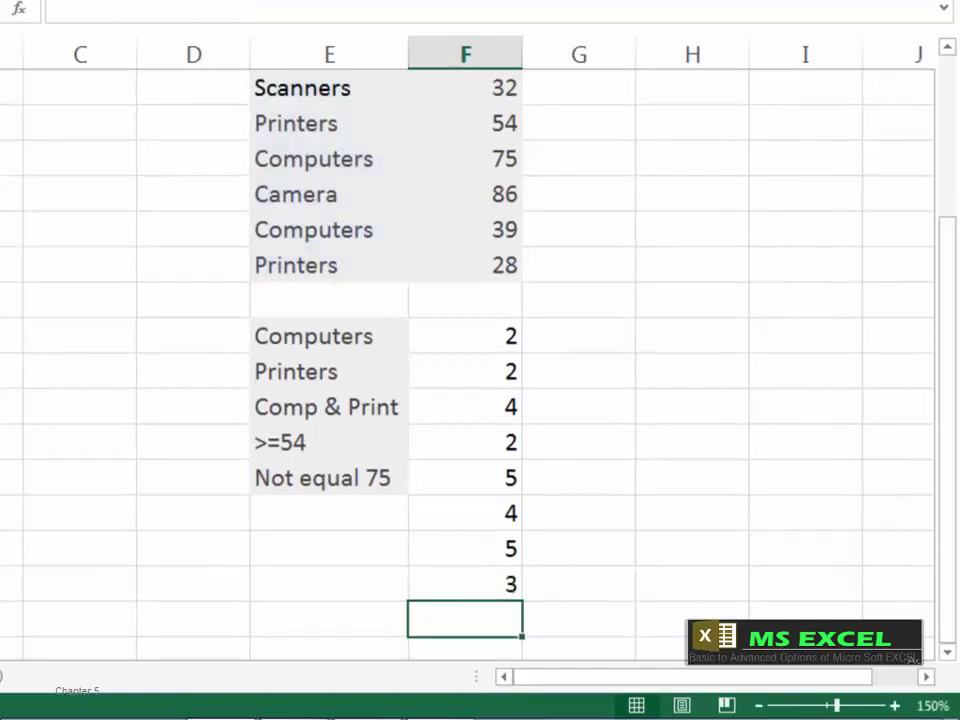
left_click(465, 584)
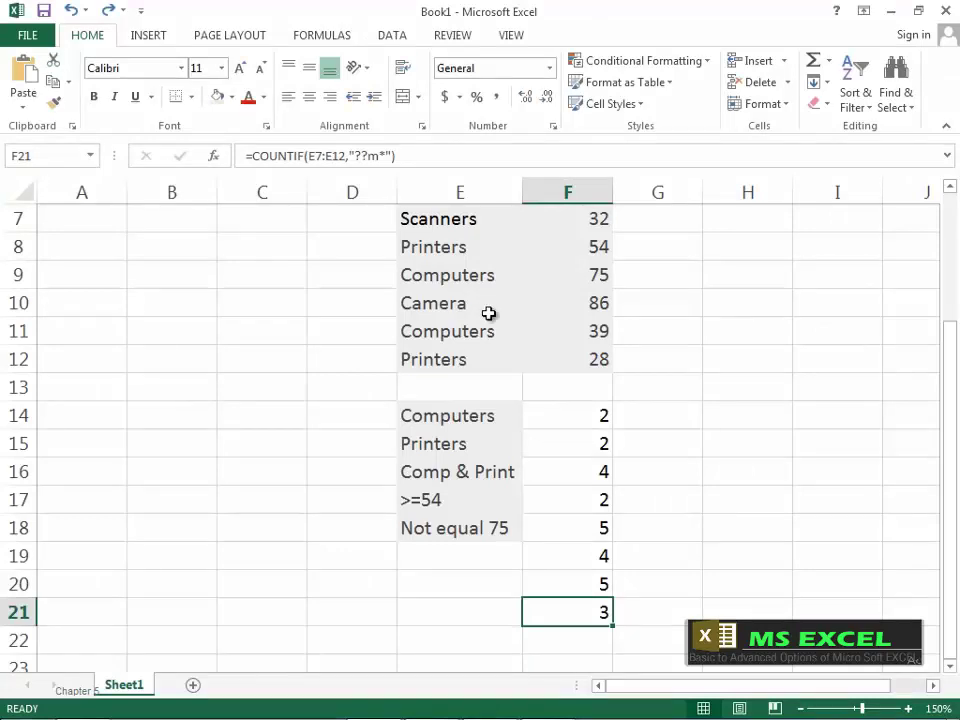
Insert a blank sheet row above Camera in the Item/Data list.
left_click(457, 304)
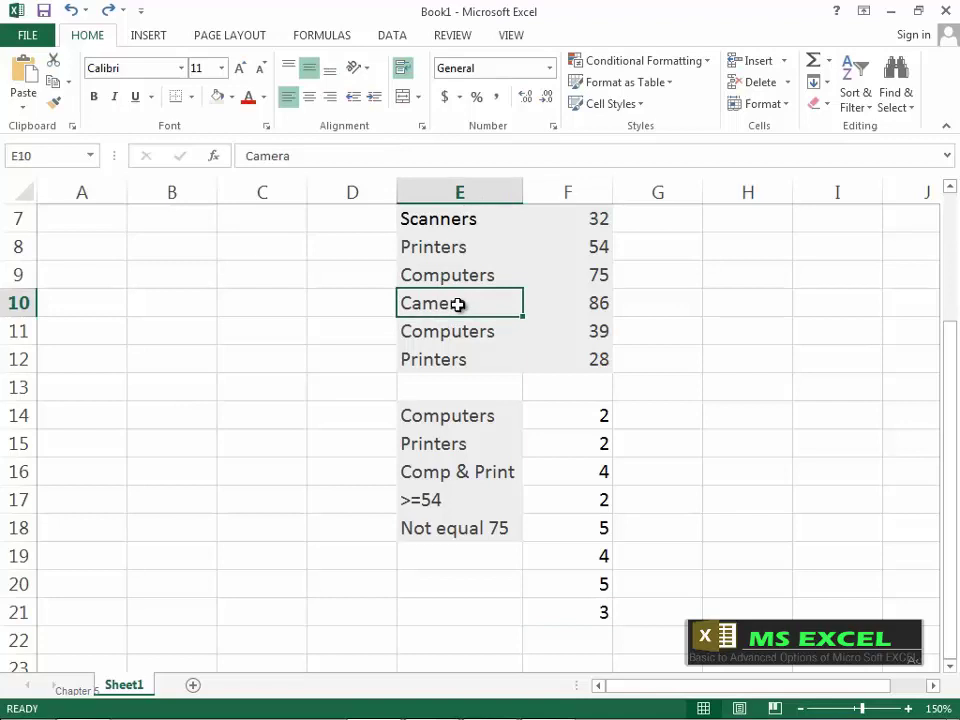
left_click(784, 64)
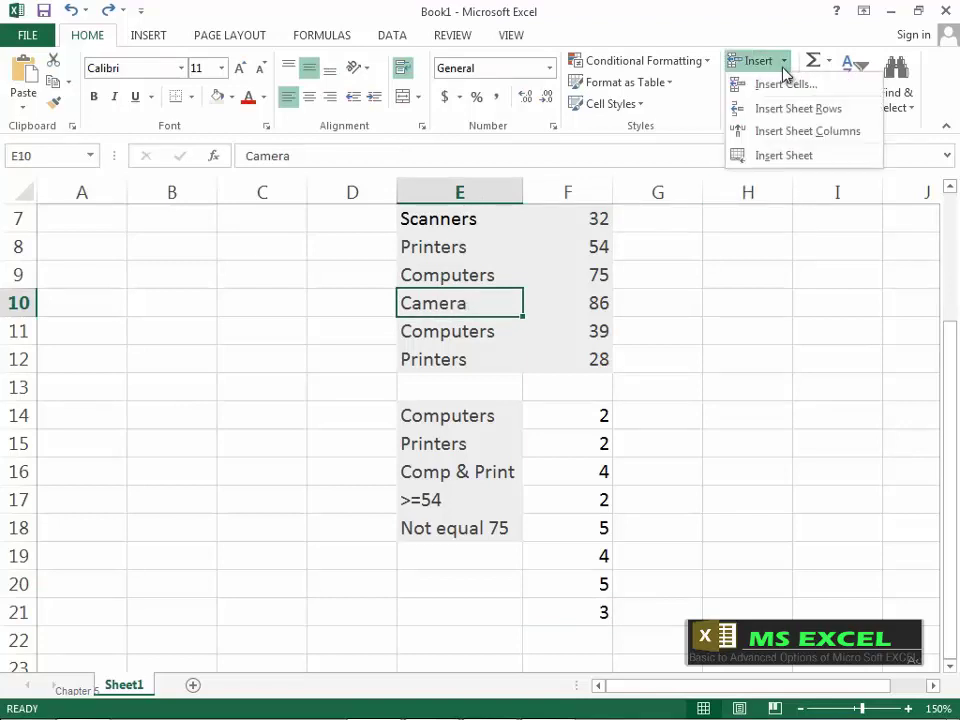
left_click(788, 109)
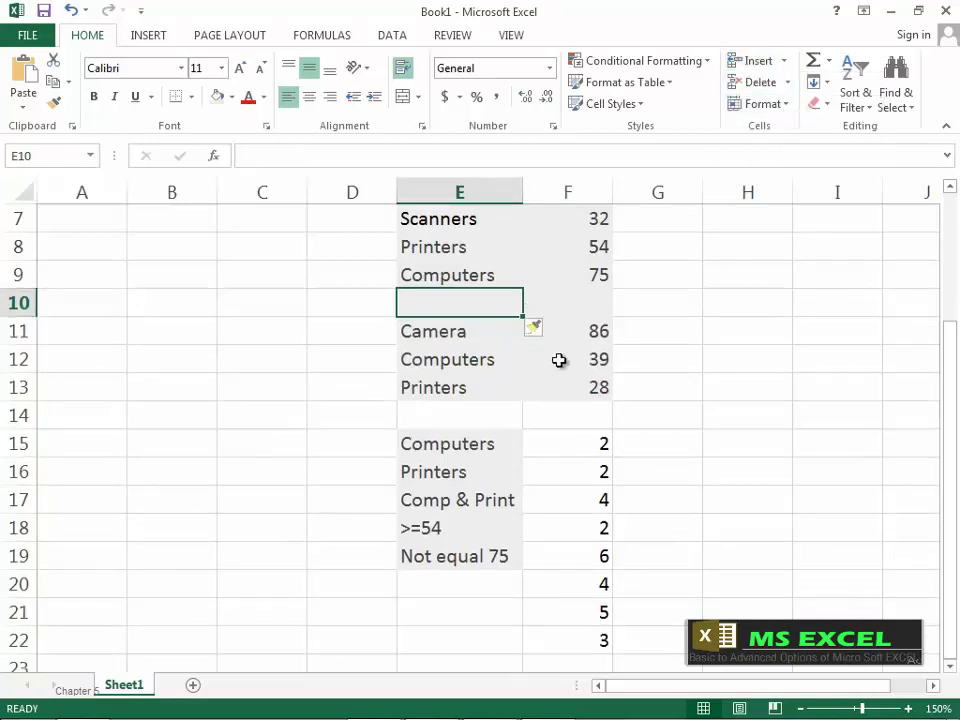
left_click(727, 302)
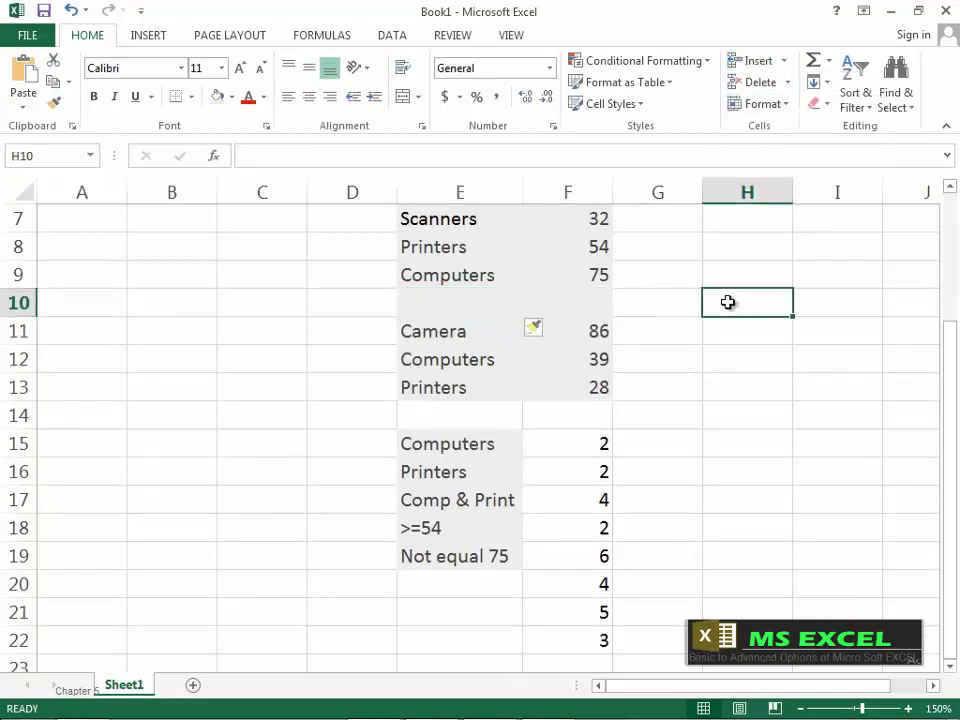
Enter =COUNTIF(E7:E13,"*") in H10, counting 6 text Item entries.
type("=cou")
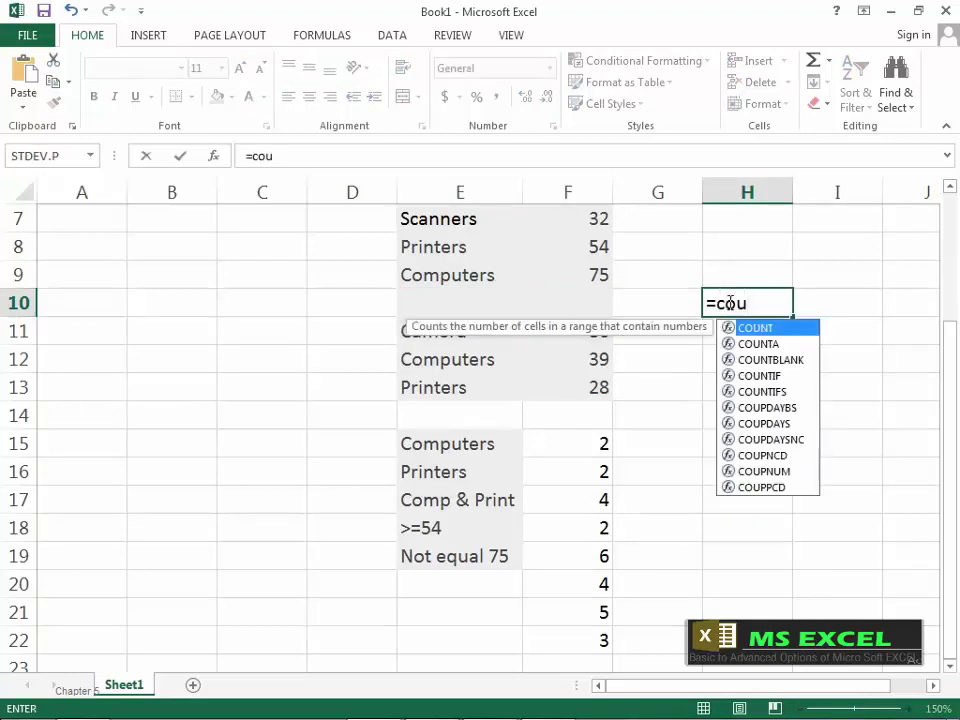
double_click(777, 375)
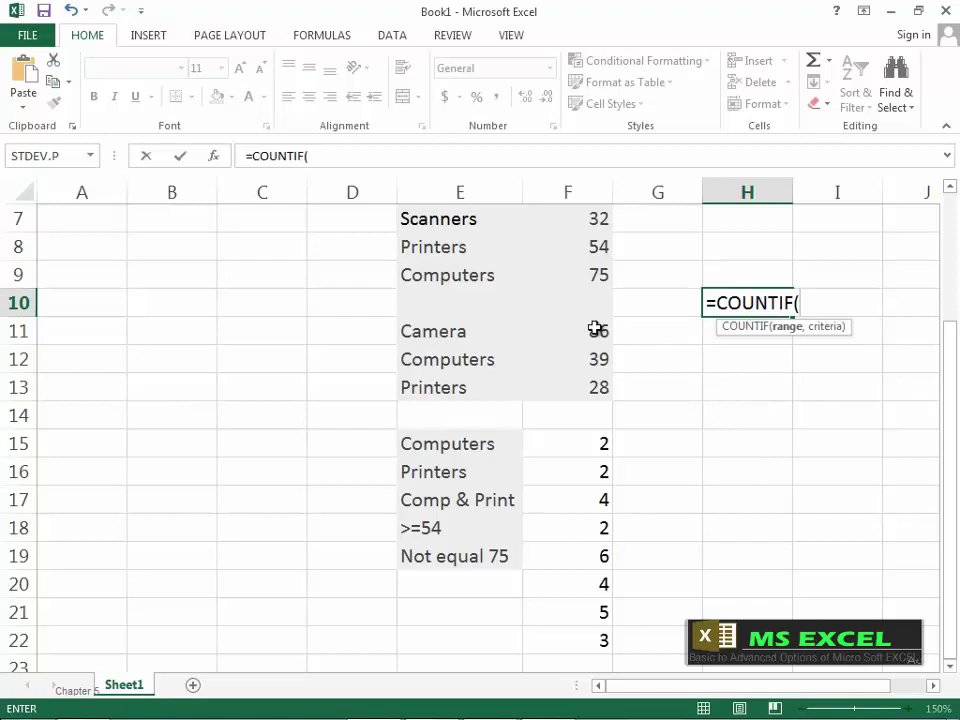
left_click_drag(452, 219, 452, 384)
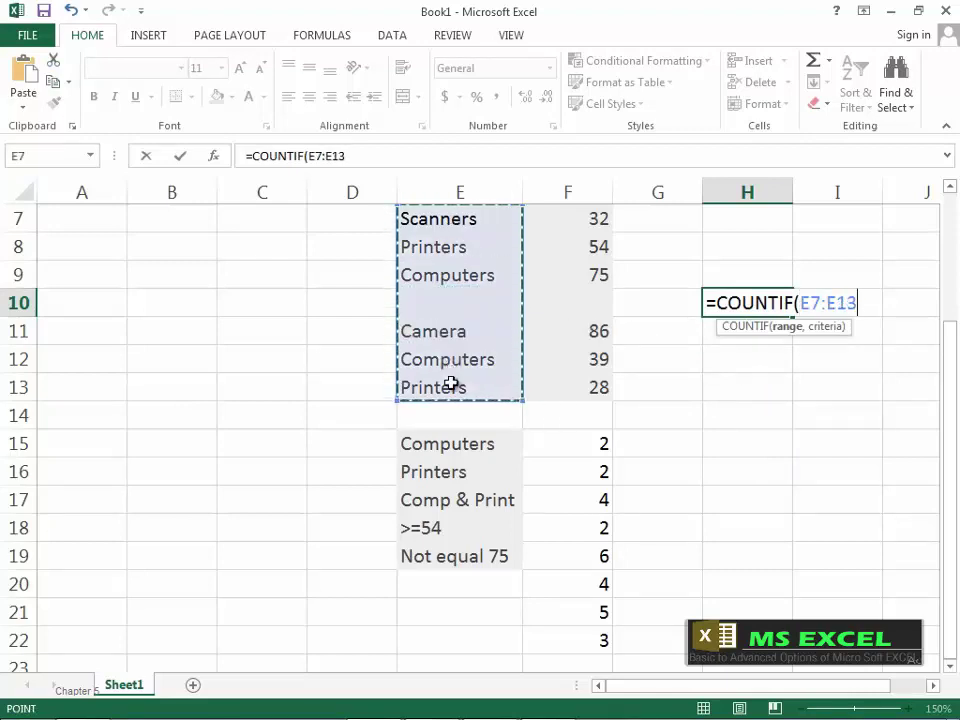
type(",\"")
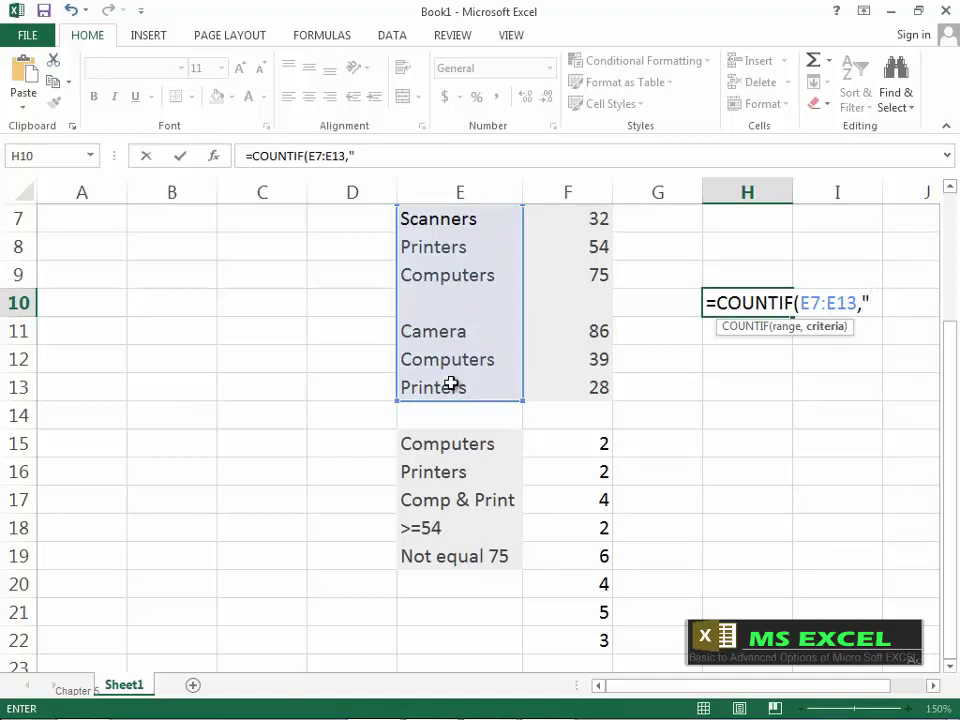
type("*\")")
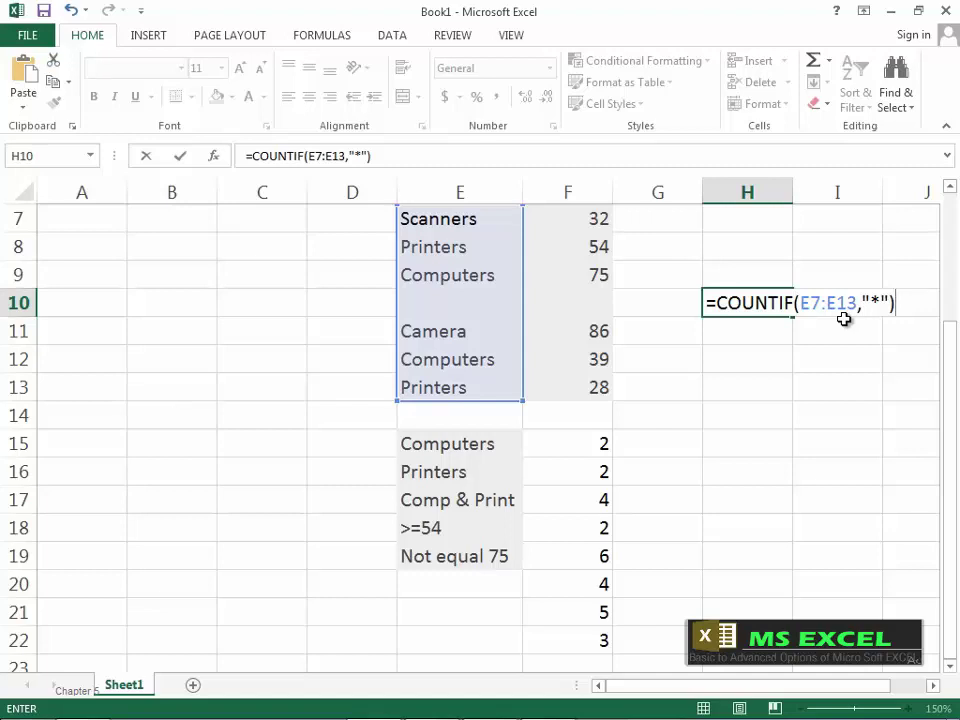
key("Return")
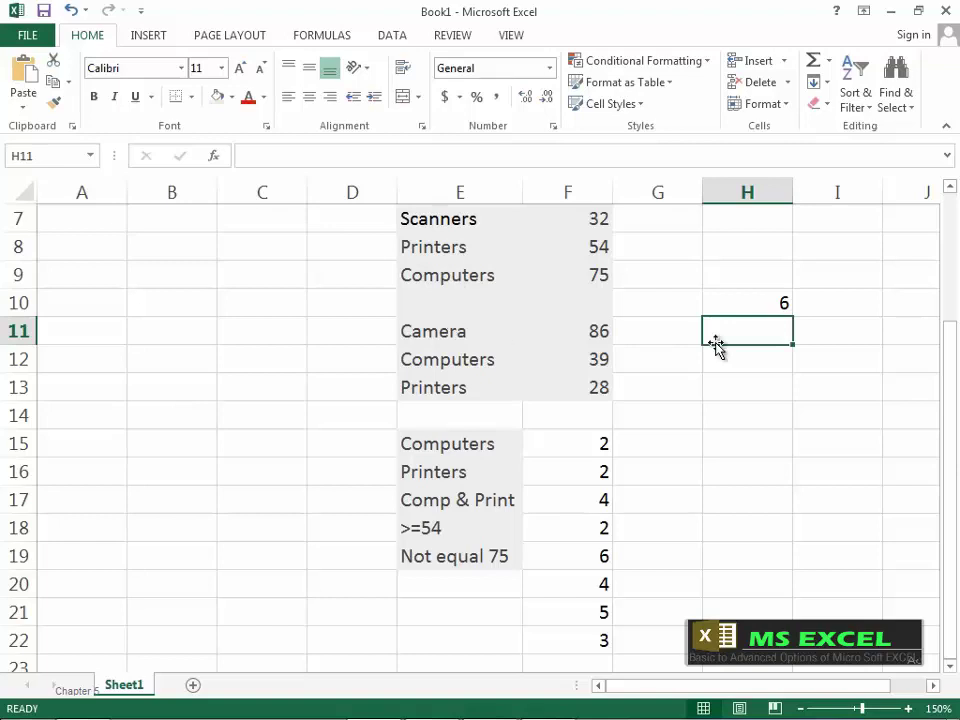
Enter =COUNTIF(E7:E13,"<>"&"*") in H11, counting 1 Item cell without text.
type("=cou")
double_click(735, 404)
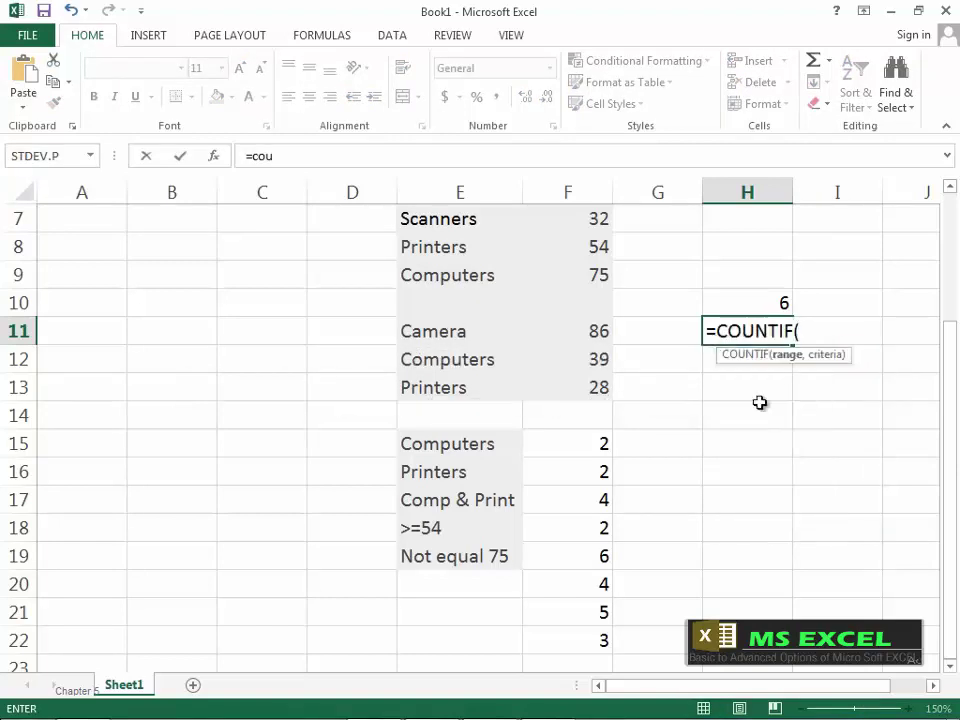
left_click_drag(441, 221, 448, 375)
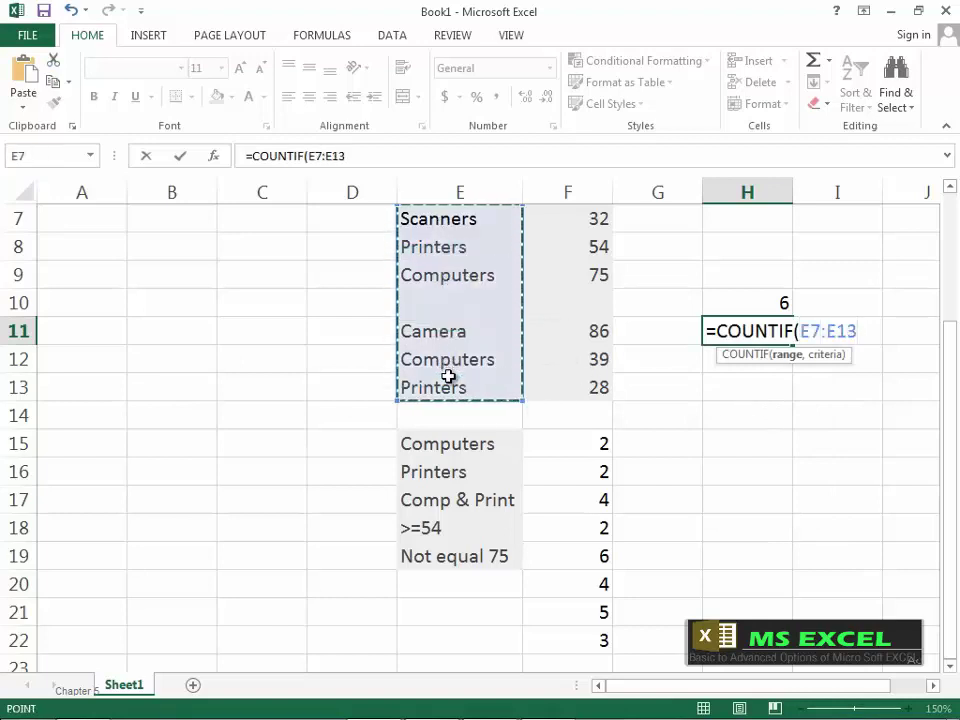
type(",")
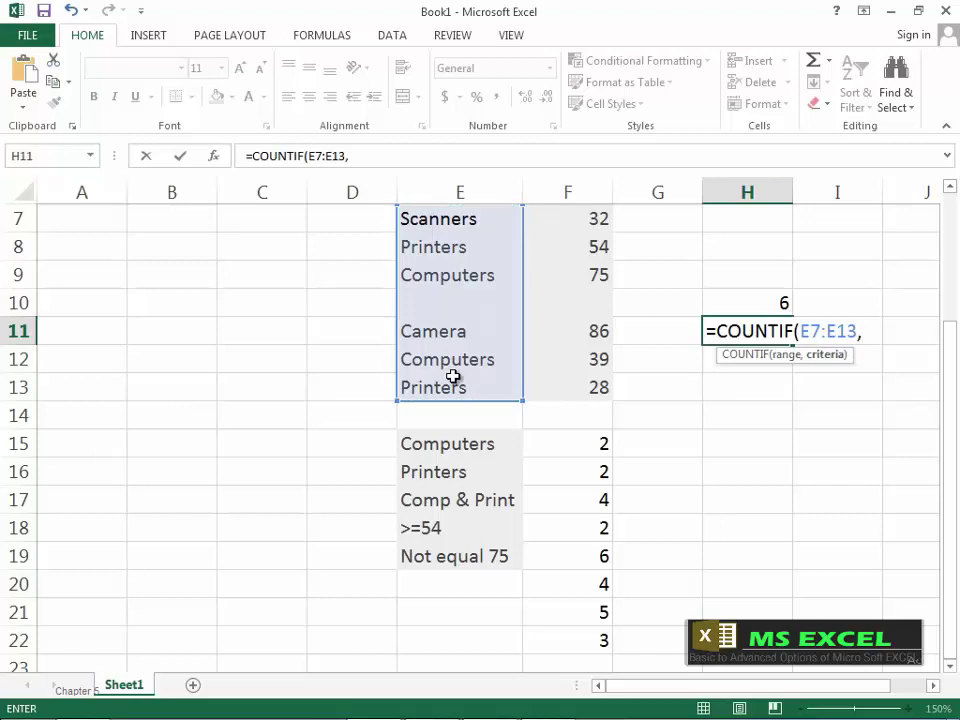
type("\"<>\"&")
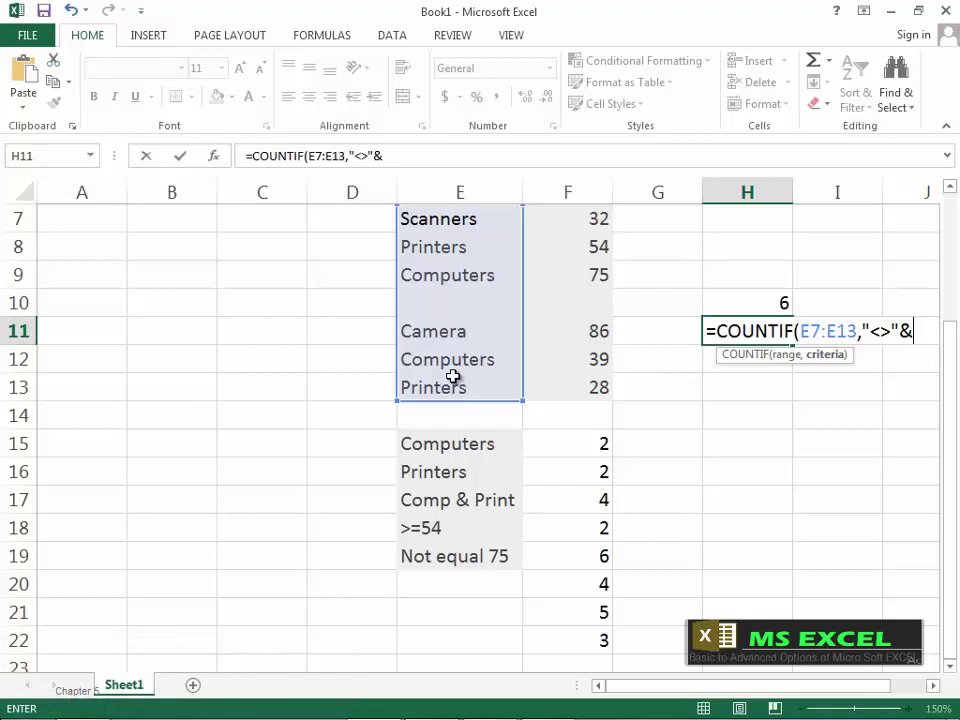
type("\"*")
type("\"")
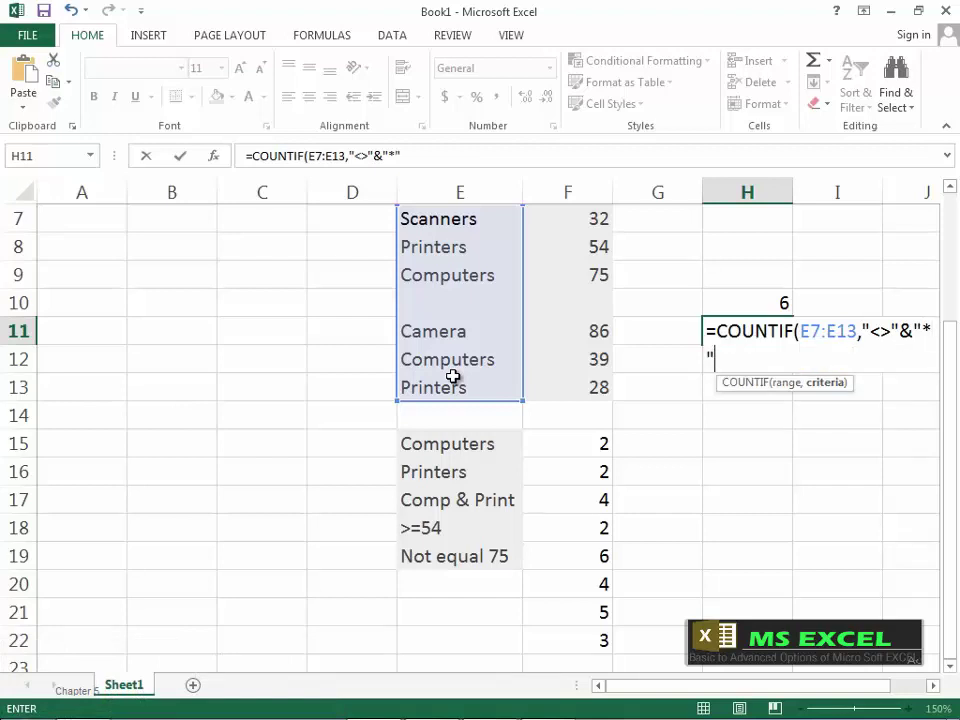
type(")")
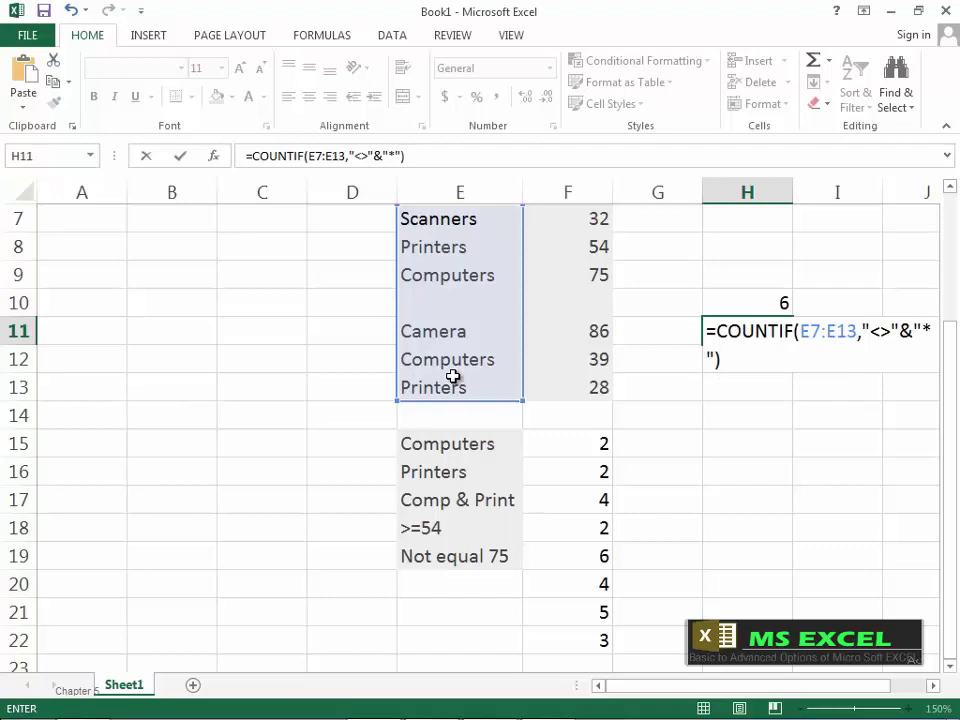
key("Return")
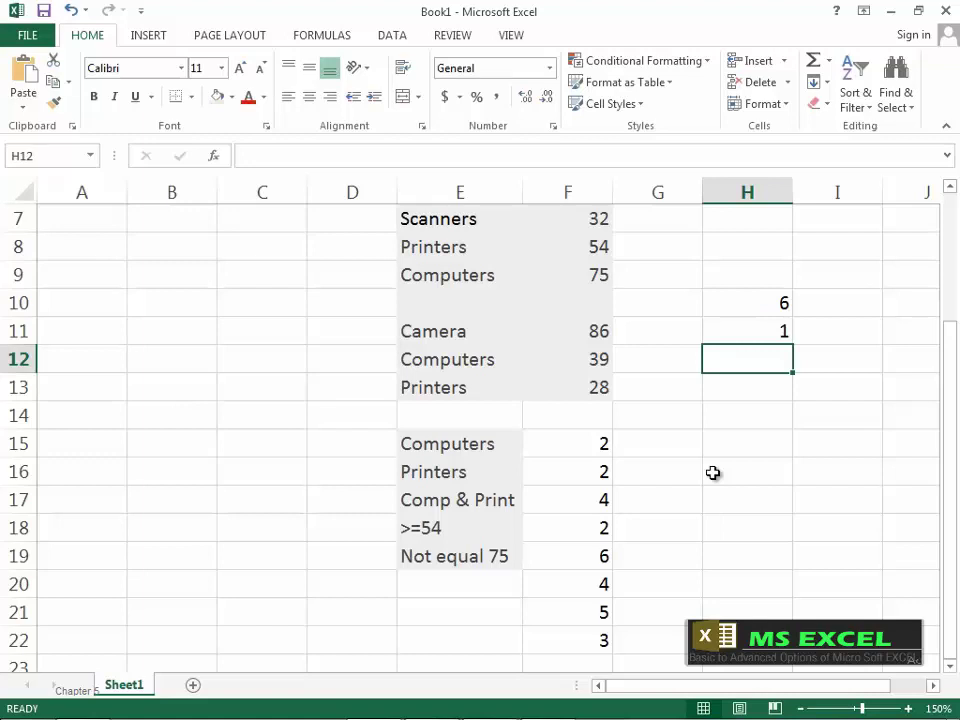
Enter =COUNTA(E7:E13) in H12, counting 6 non-empty Item cells.
type("=coun")
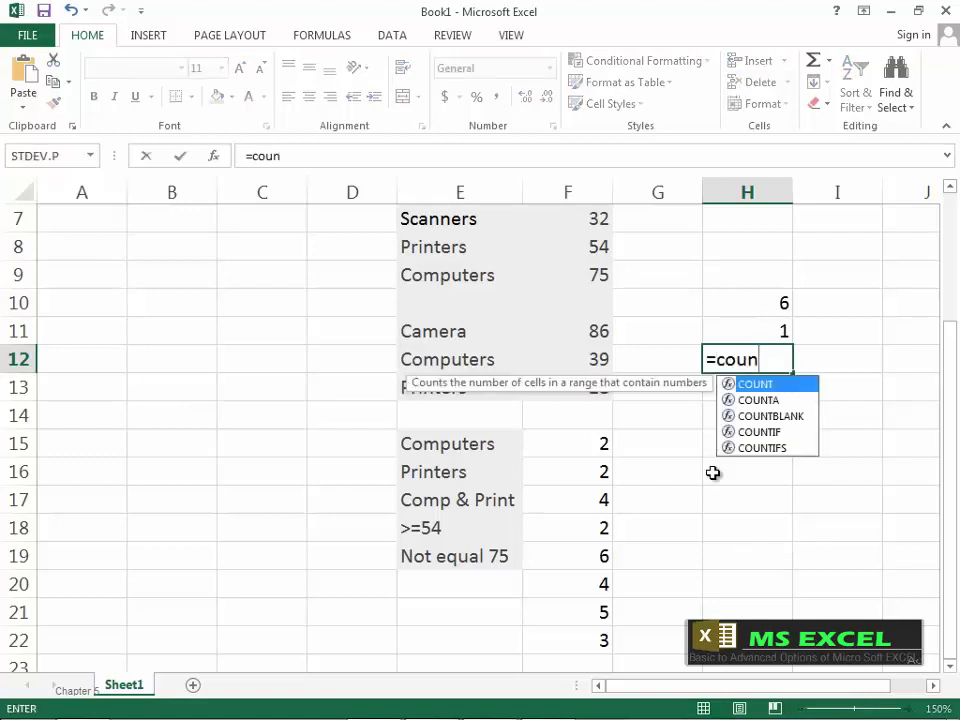
left_click(764, 402)
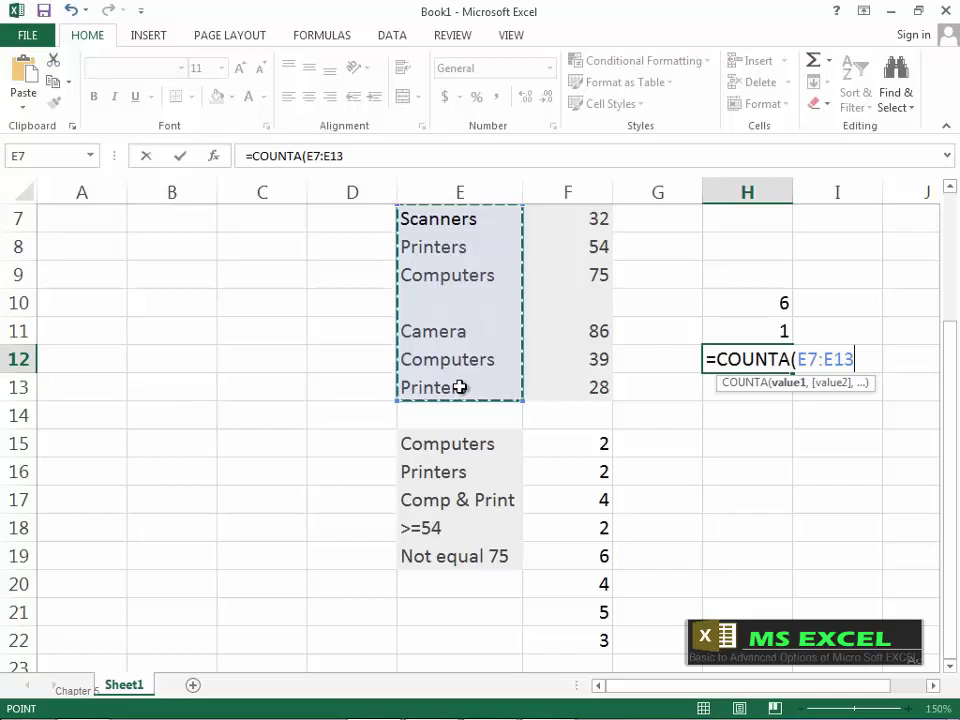
type(")")
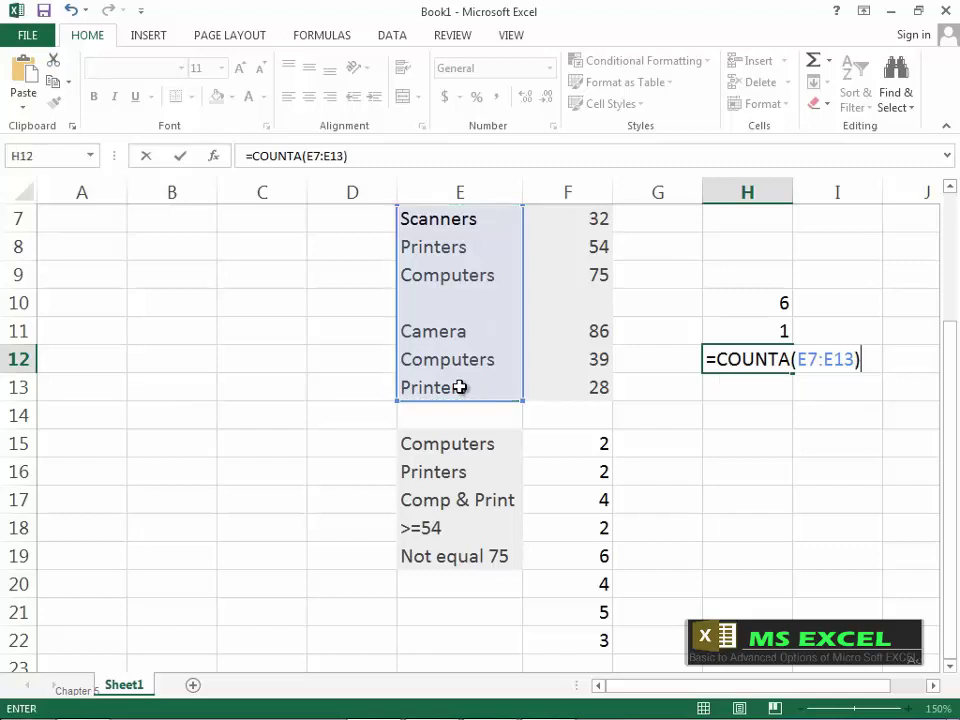
key("Return")
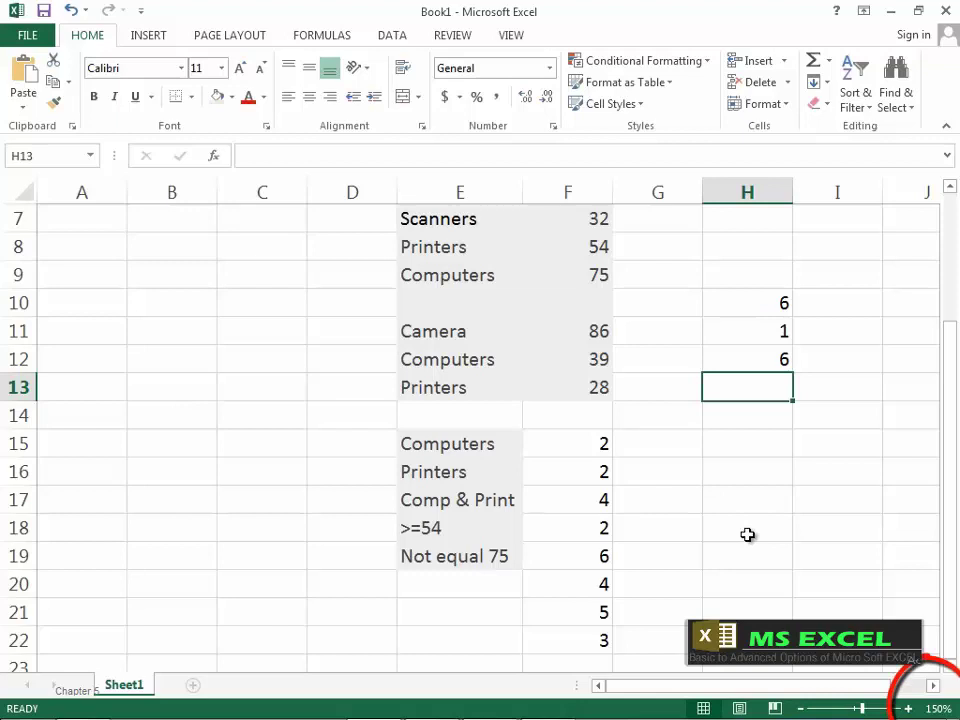
Set the sheet magnification to 100%.
left_click(938, 708)
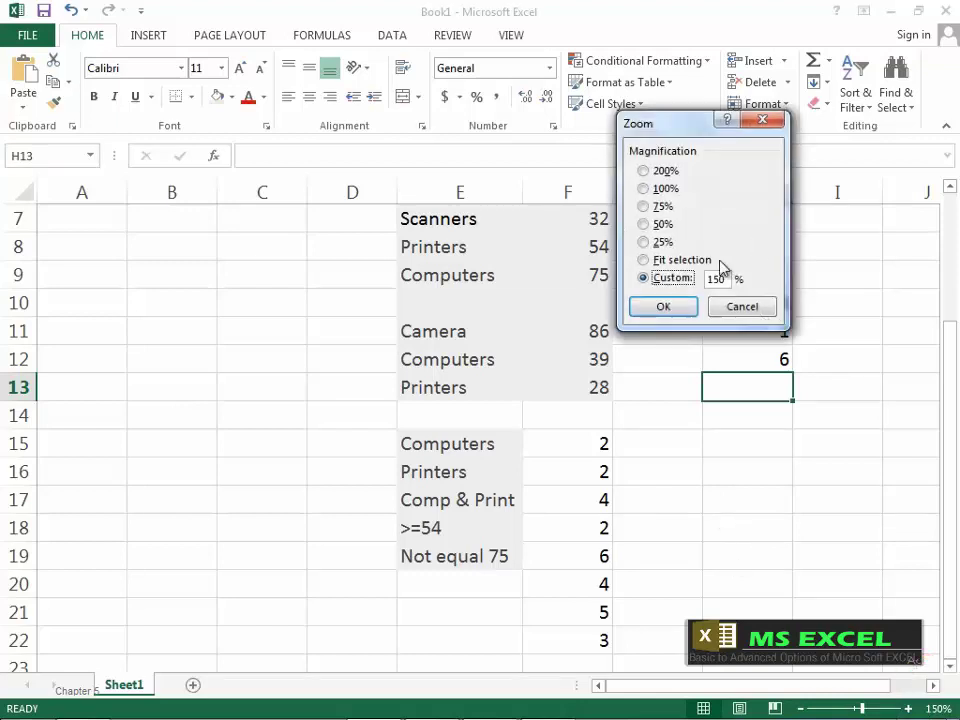
type("100")
key("Return")
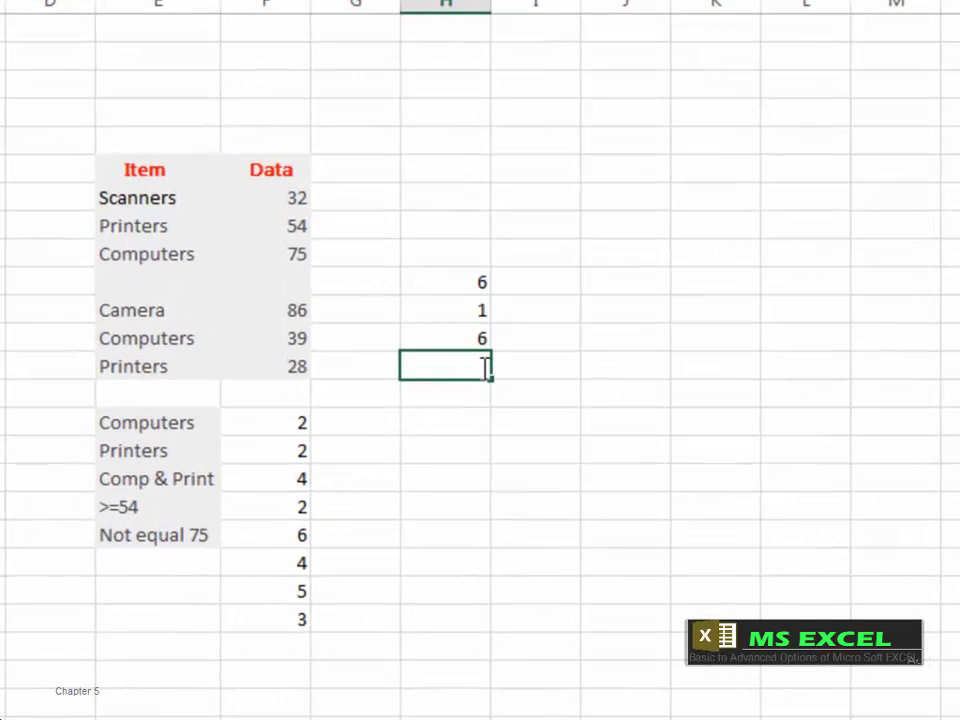
Enter =AND(1<F7,F7<50) in H13 to test whether F7 lies between 1 and 50.
type("=")
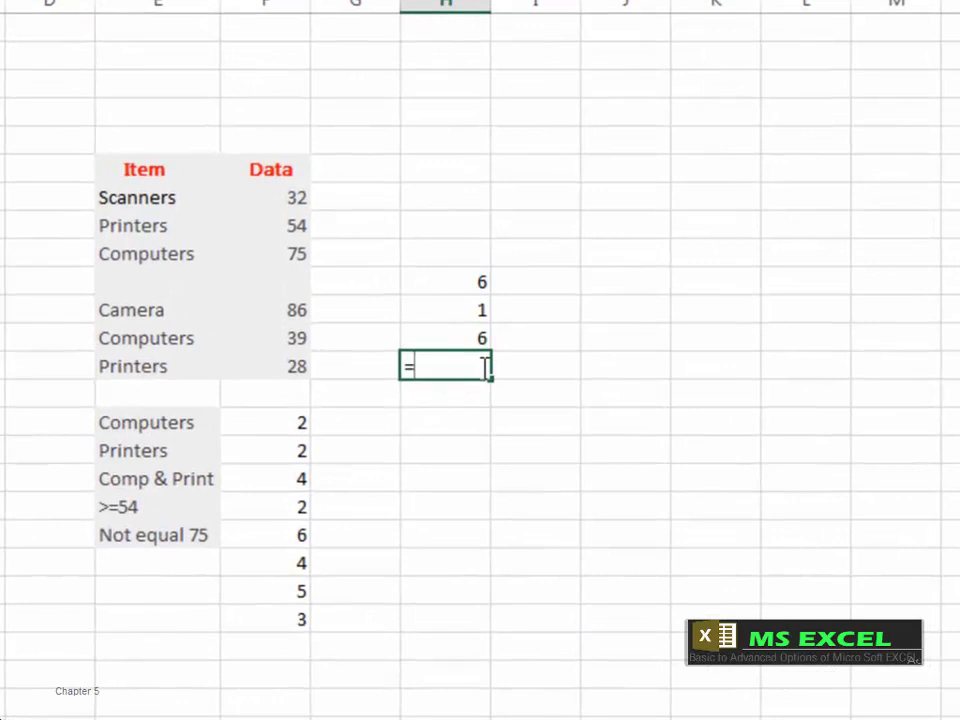
type("a")
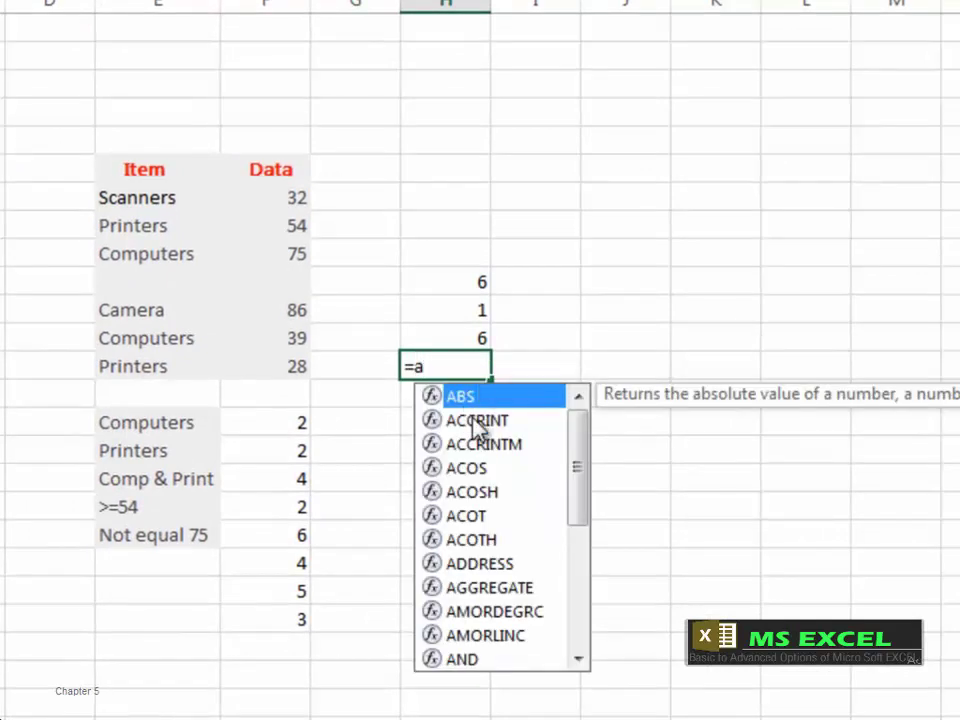
double_click(466, 661)
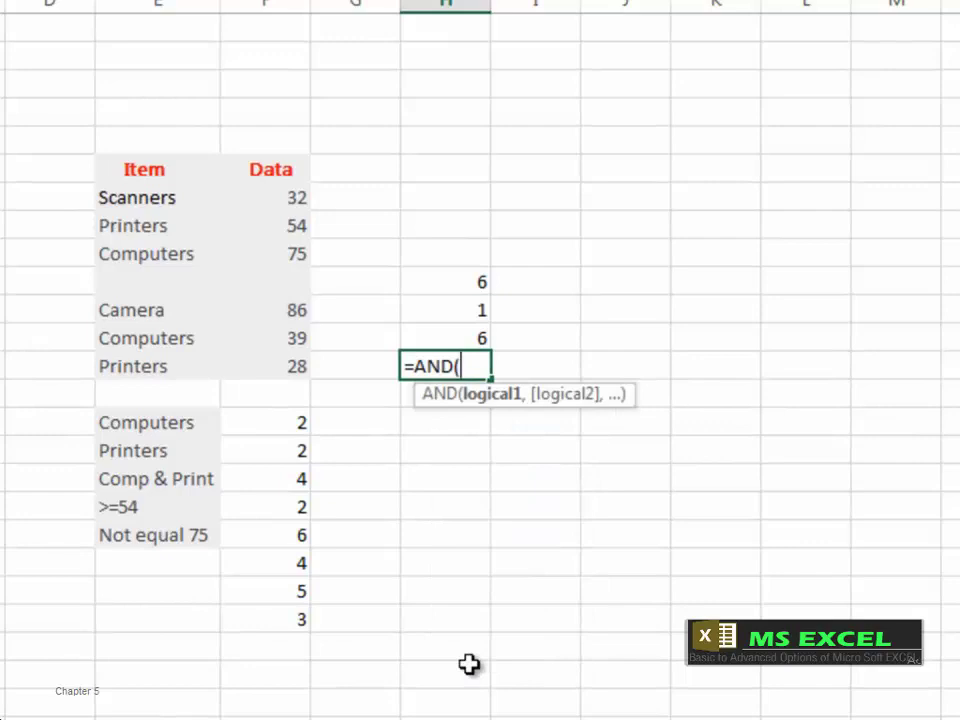
type("1<")
left_click(286, 200)
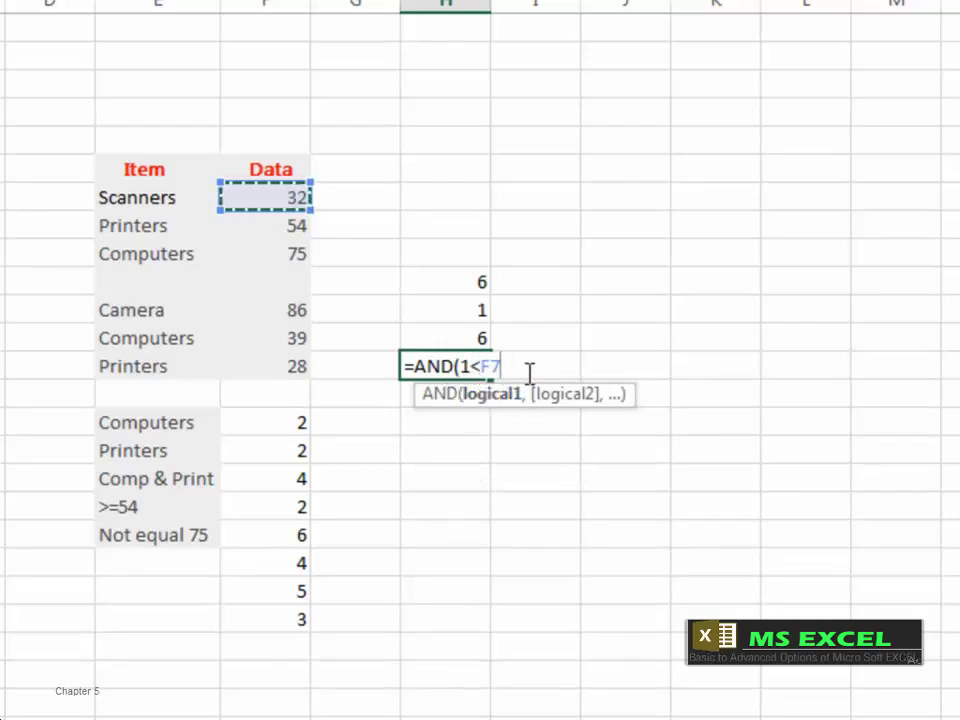
type(",")
left_click(286, 200)
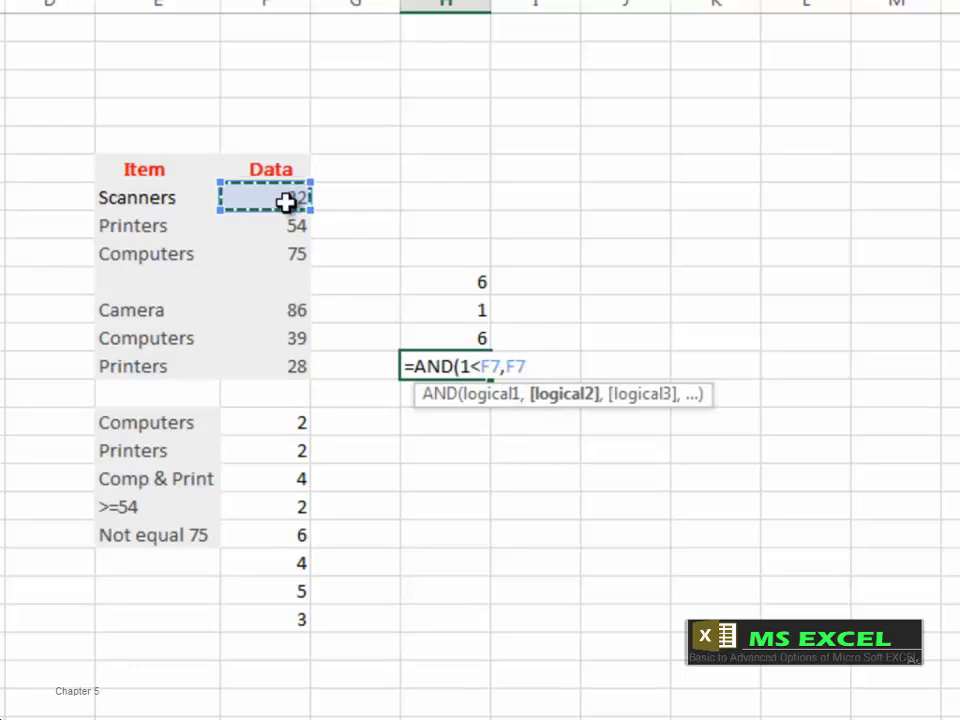
type("<50")
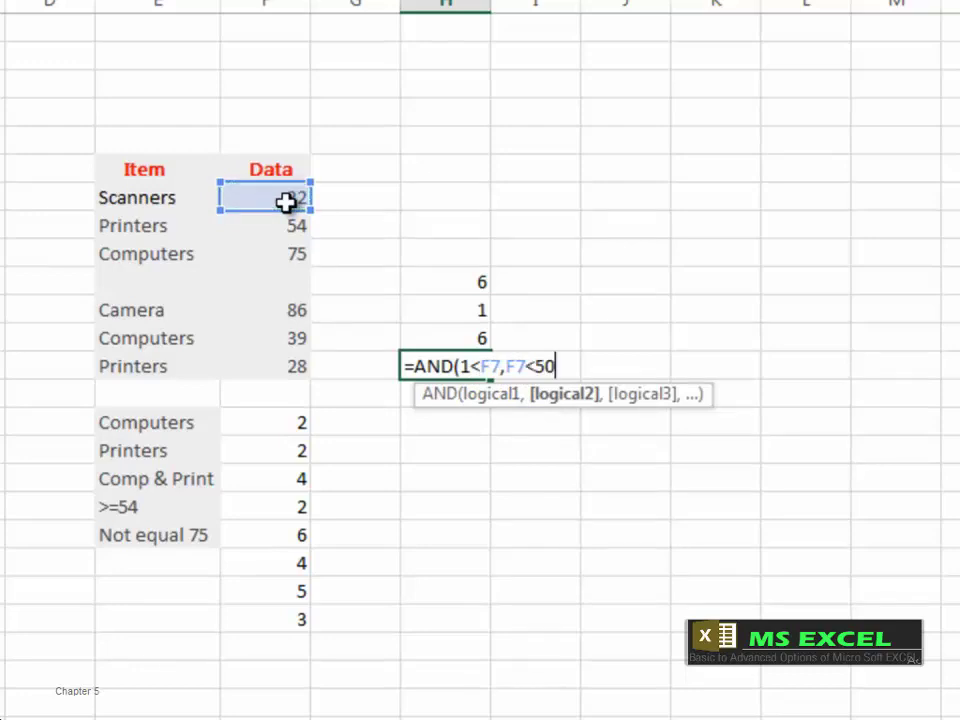
type(")")
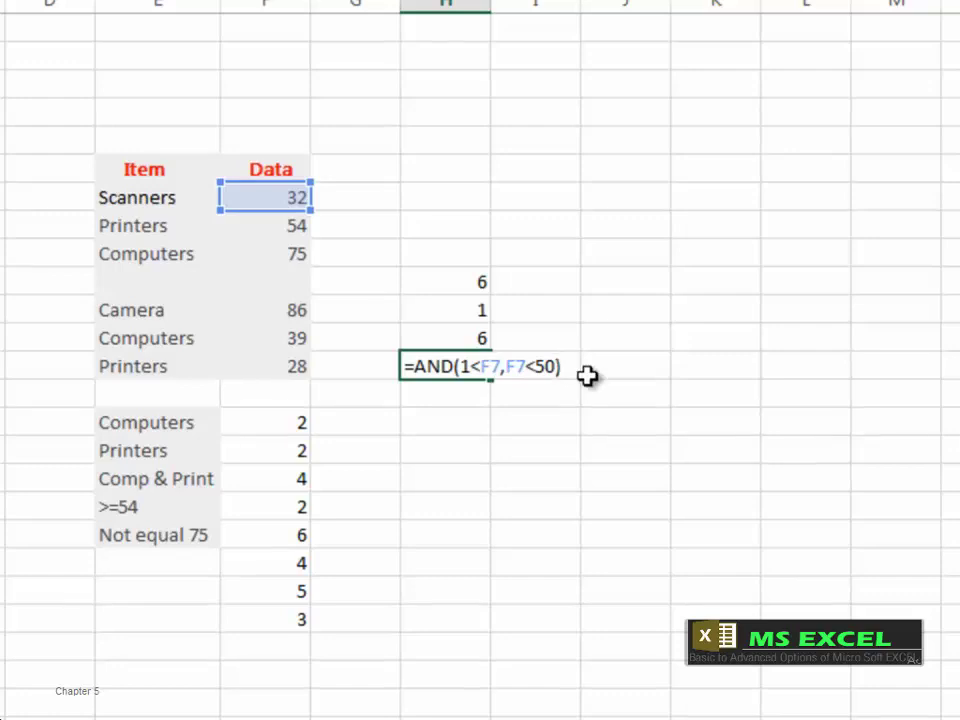
key("Return")
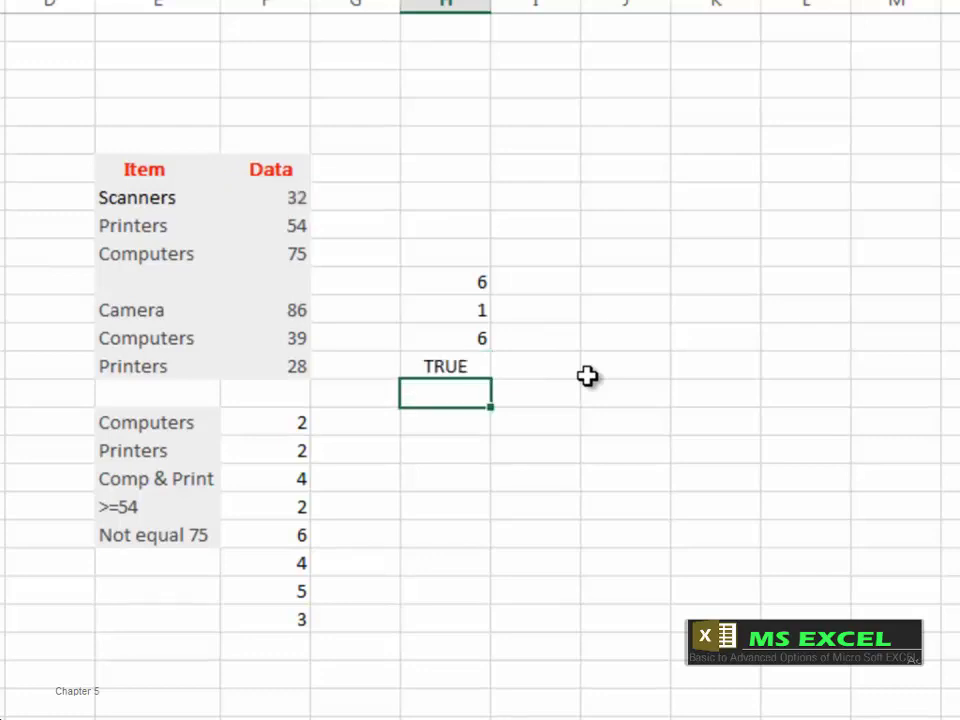
Edit the H13 formula so the second condition reads F7>50, returning FALSE.
left_click(476, 368)
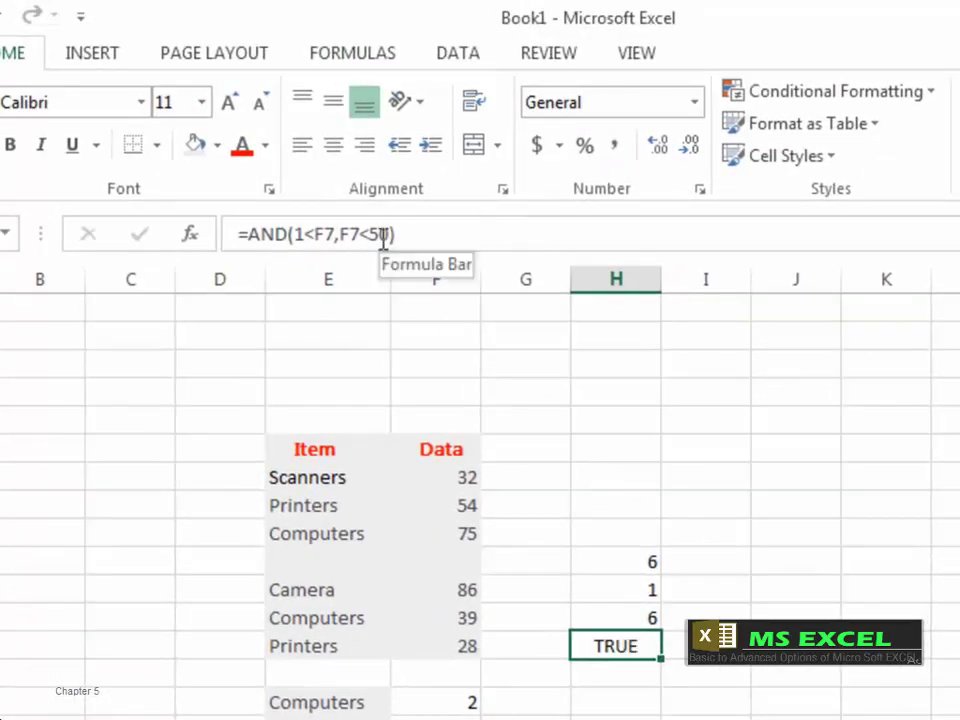
left_click(374, 231)
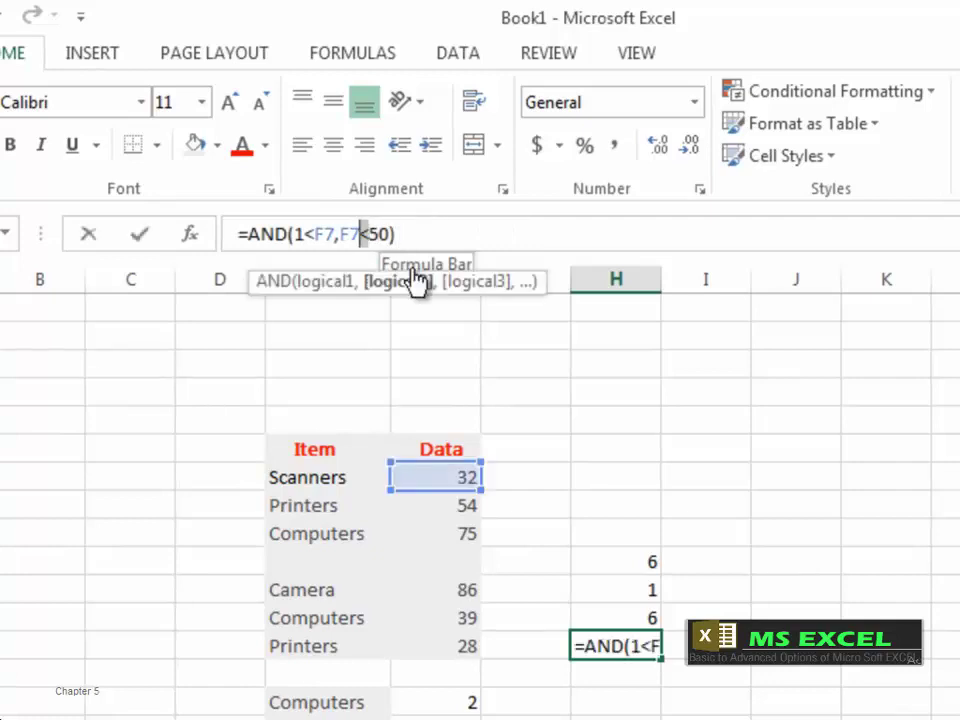
type(">")
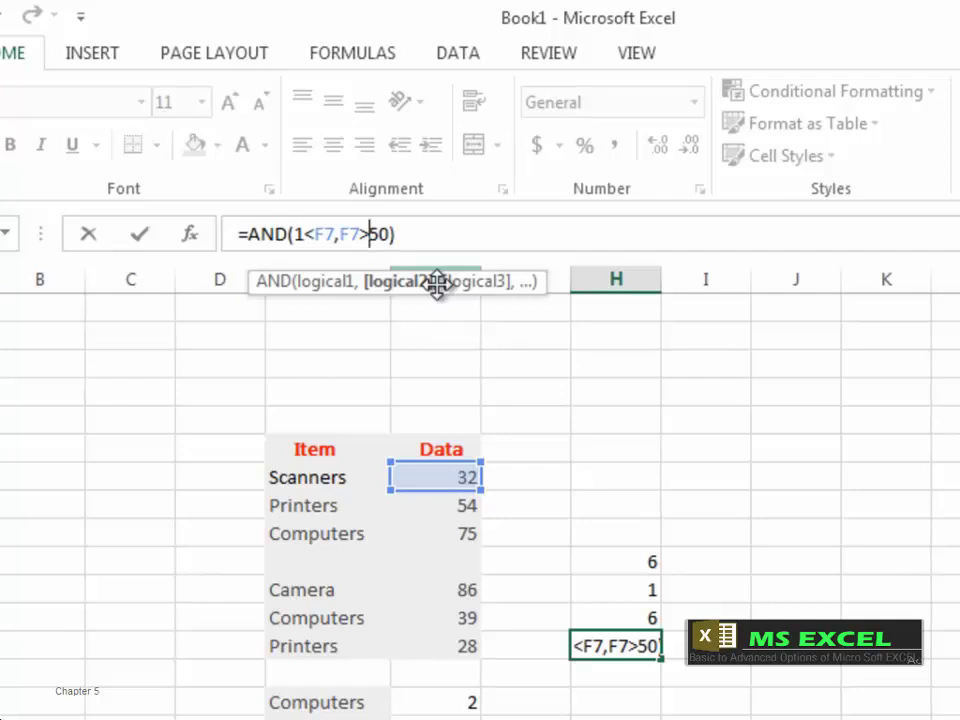
key("Return")
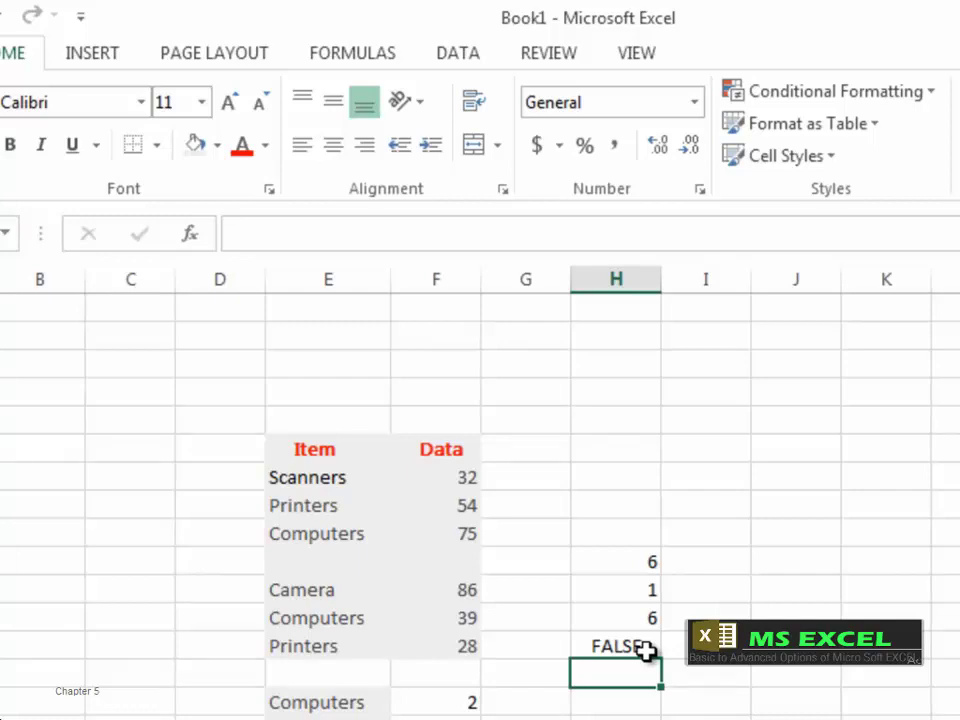
Enter =IF(AND(1<F7,F7<25),F7,"The value out of range") in H14.
type("=")
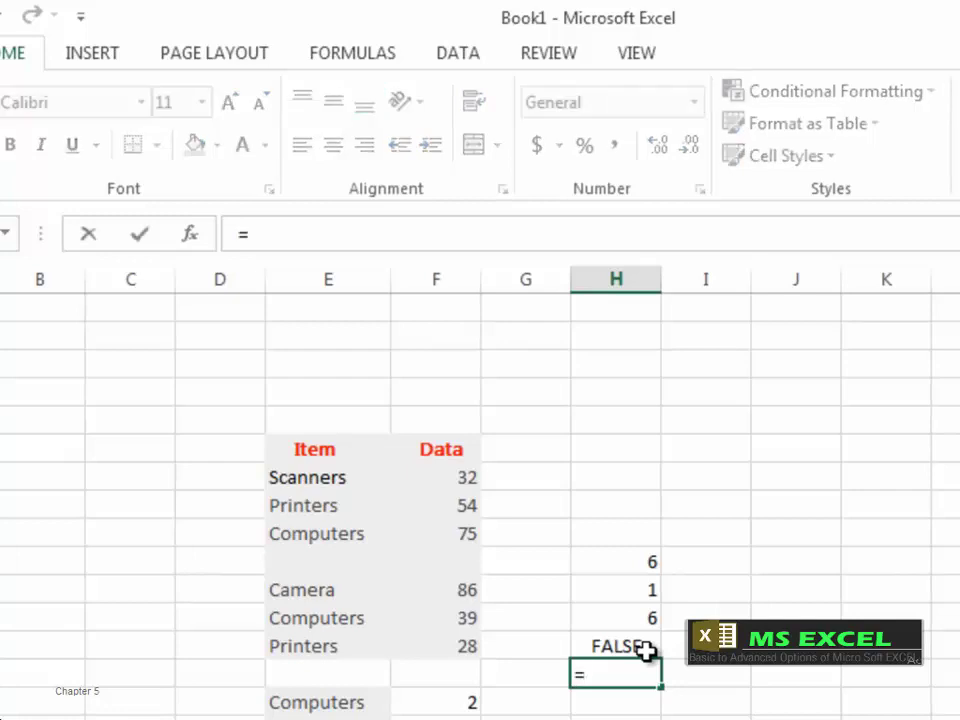
type("if")
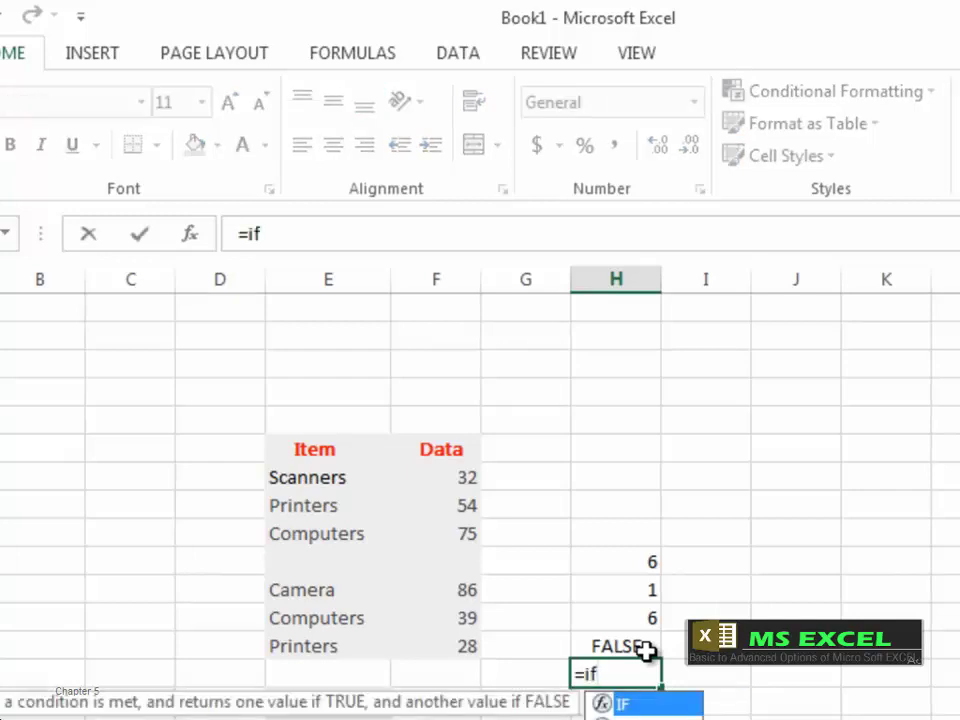
type("(")
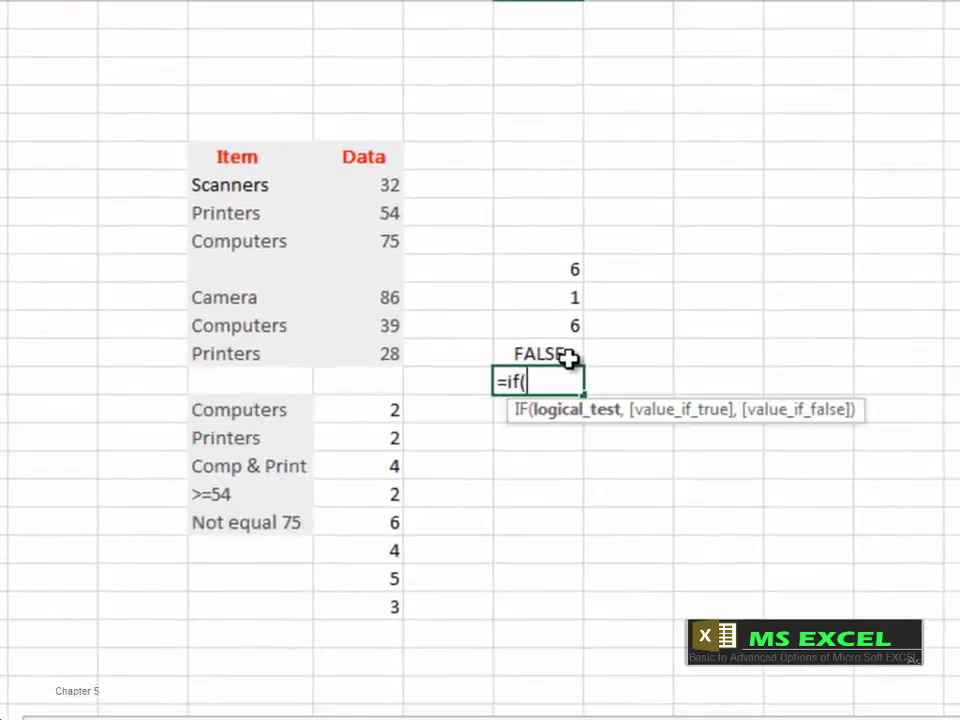
type("a")
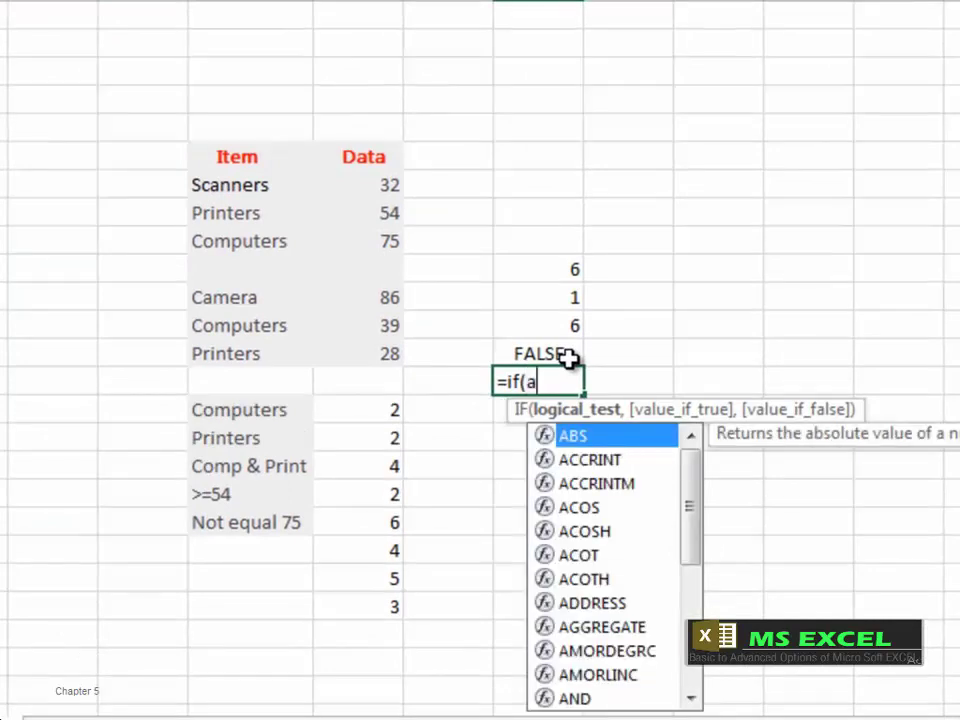
double_click(596, 700)
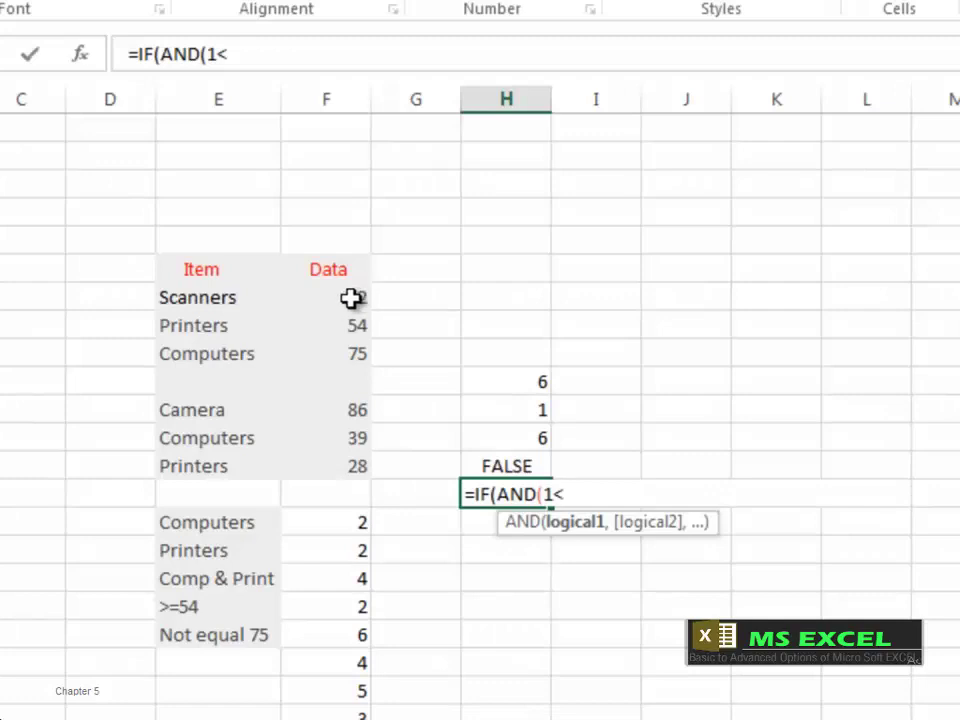
left_click(350, 297)
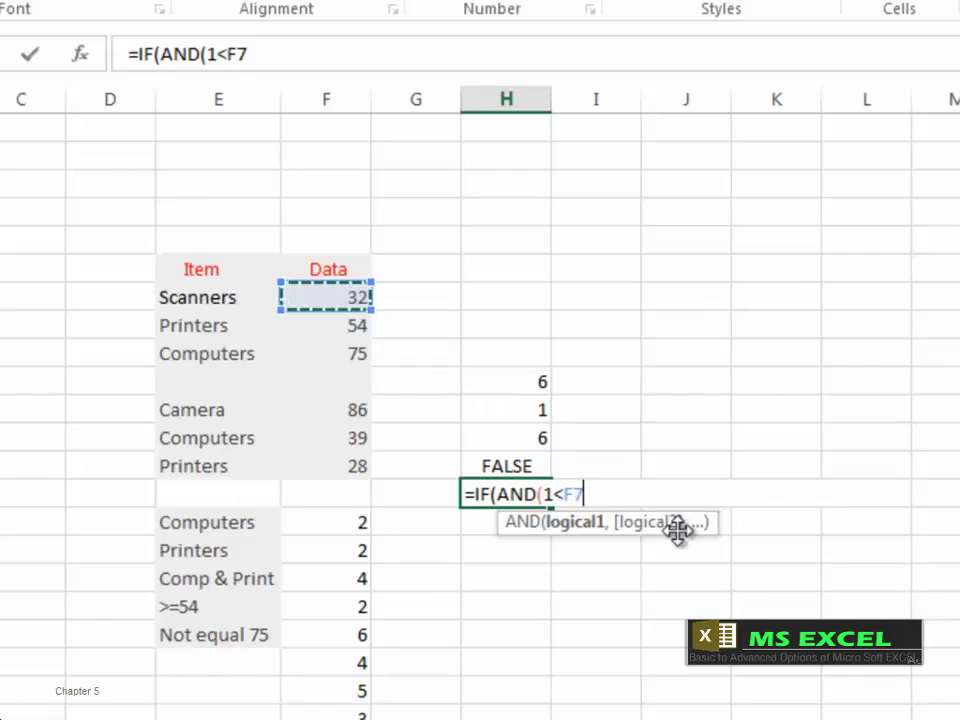
type(",")
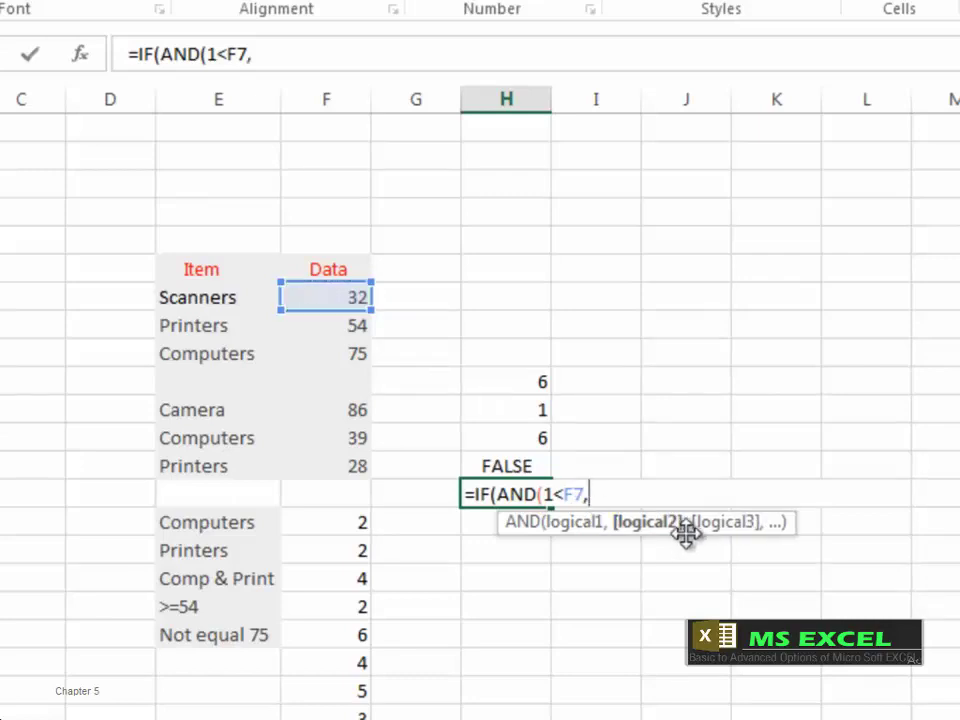
left_click(342, 299)
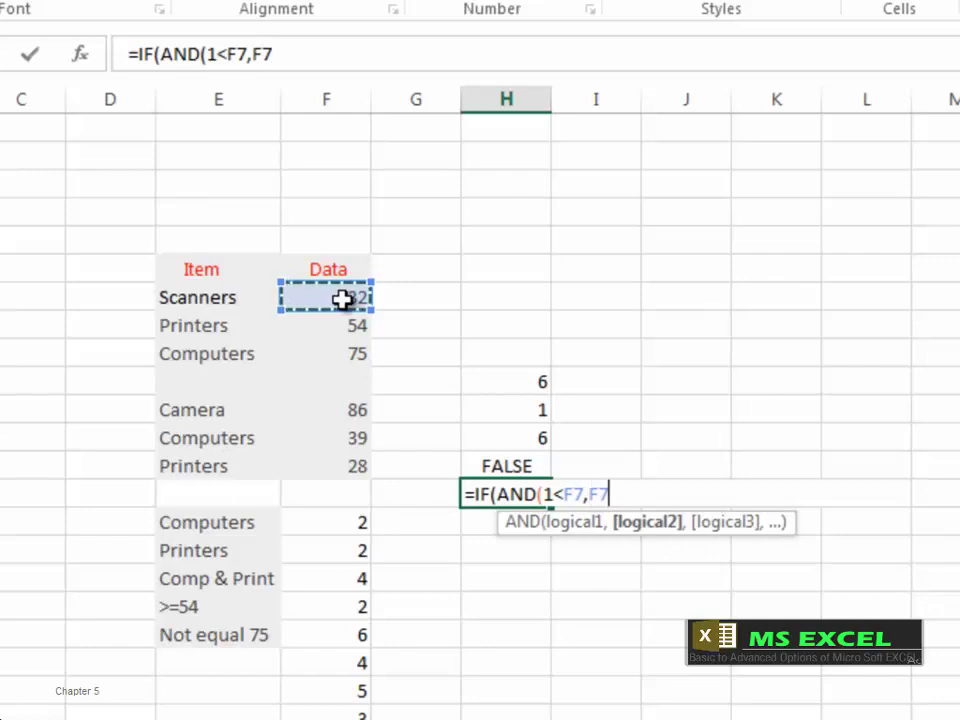
type("<25")
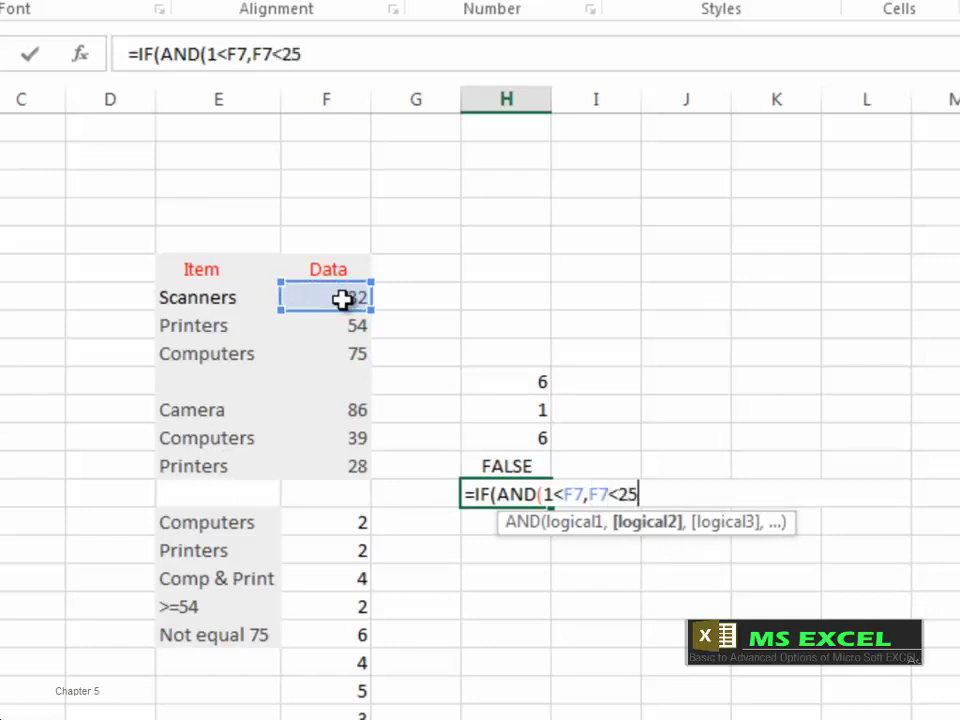
type(",")
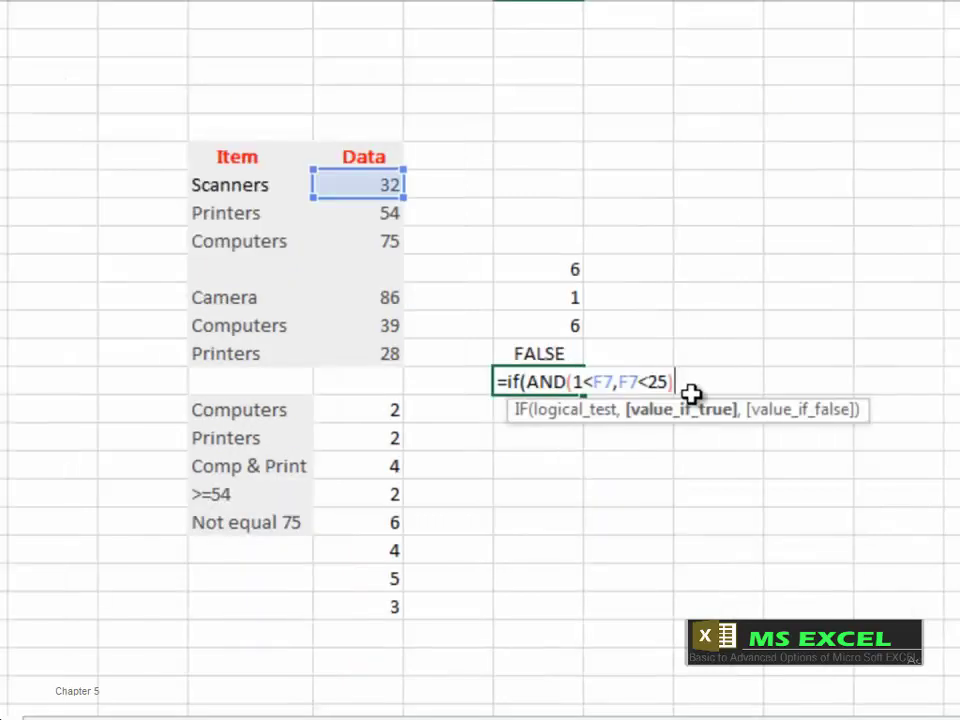
type(",")
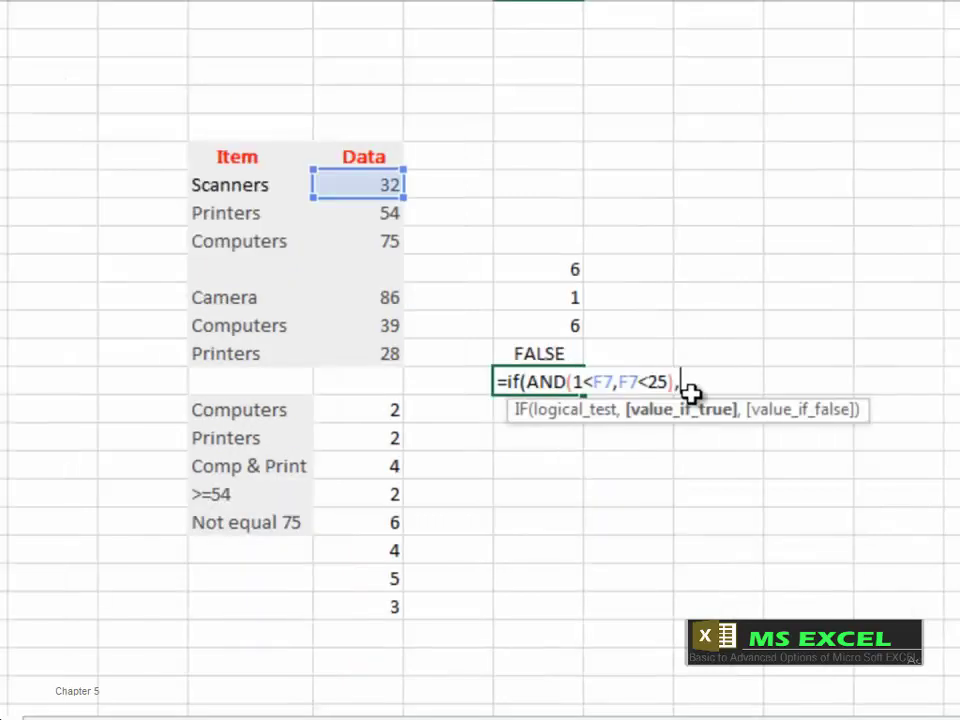
left_click(381, 184)
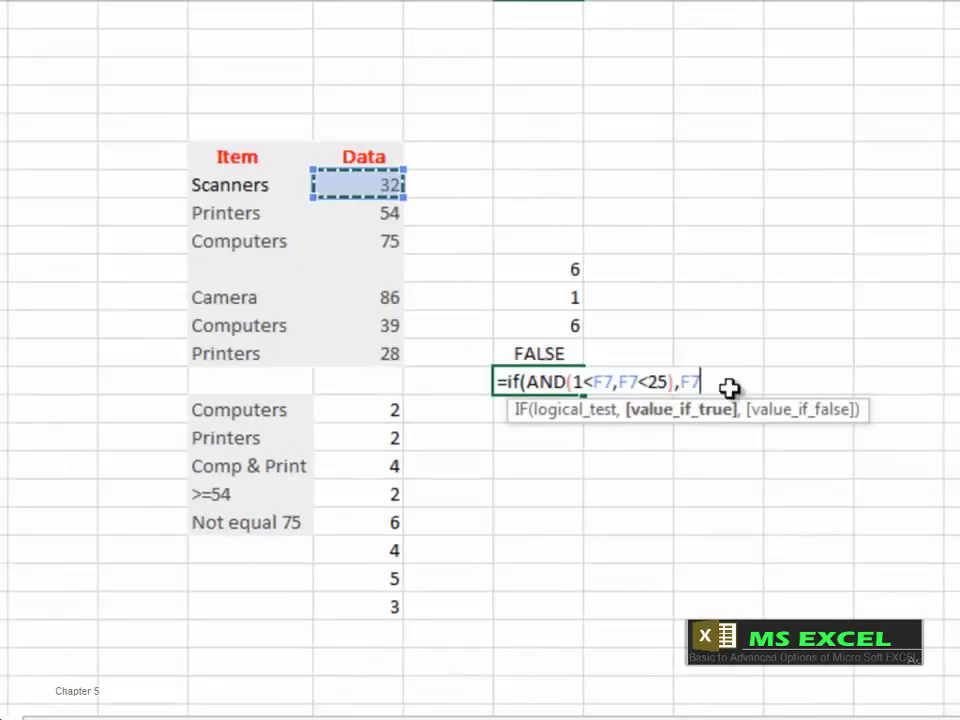
type(",")
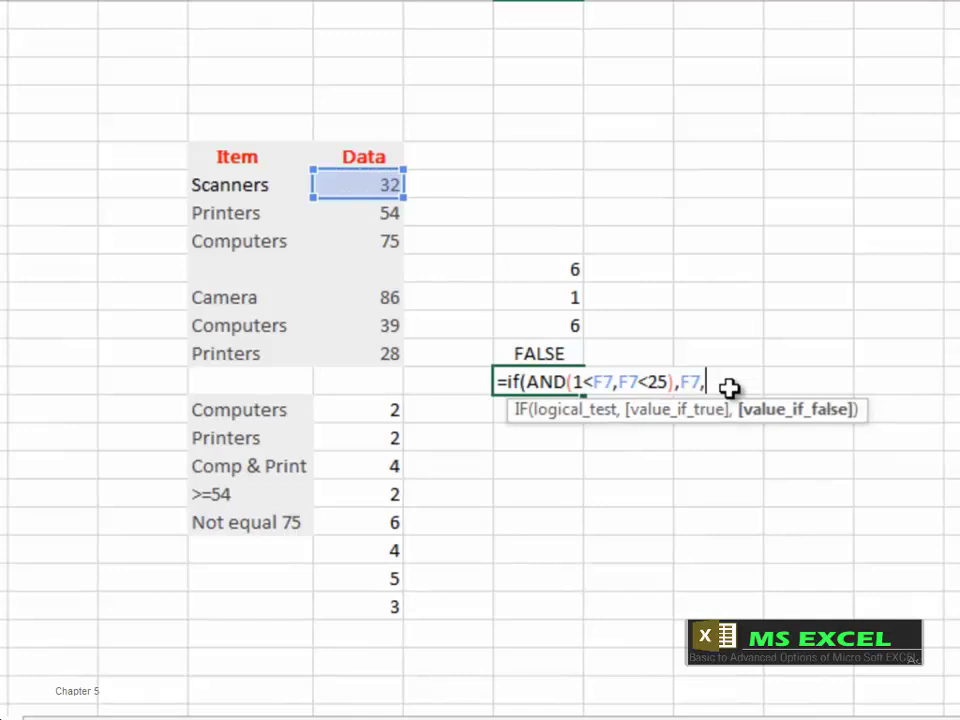
type("\"The valu")
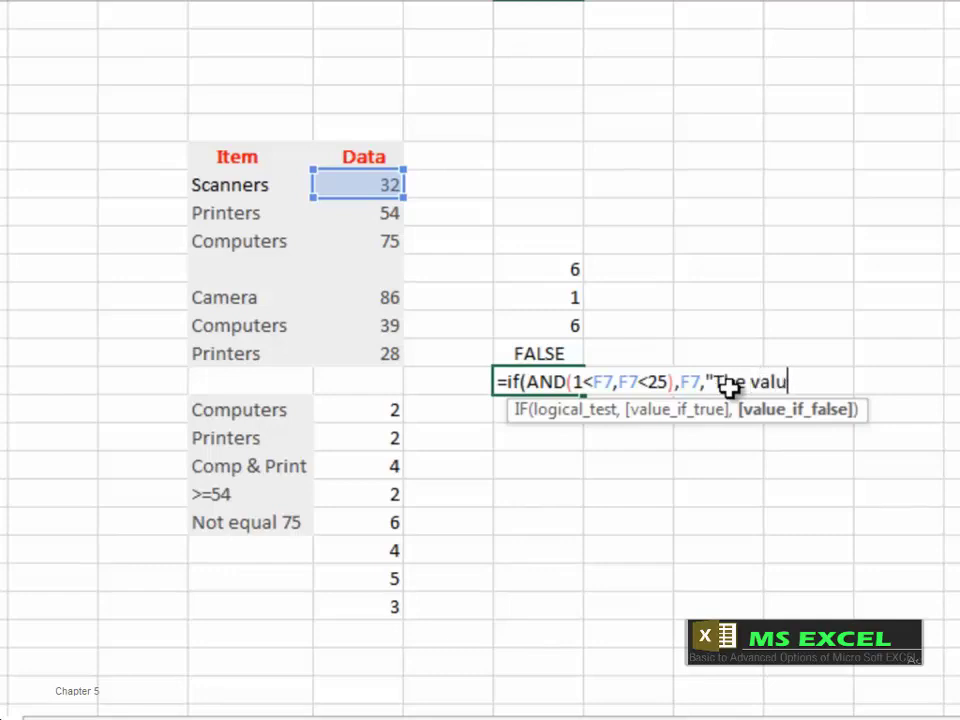
type("e out ")
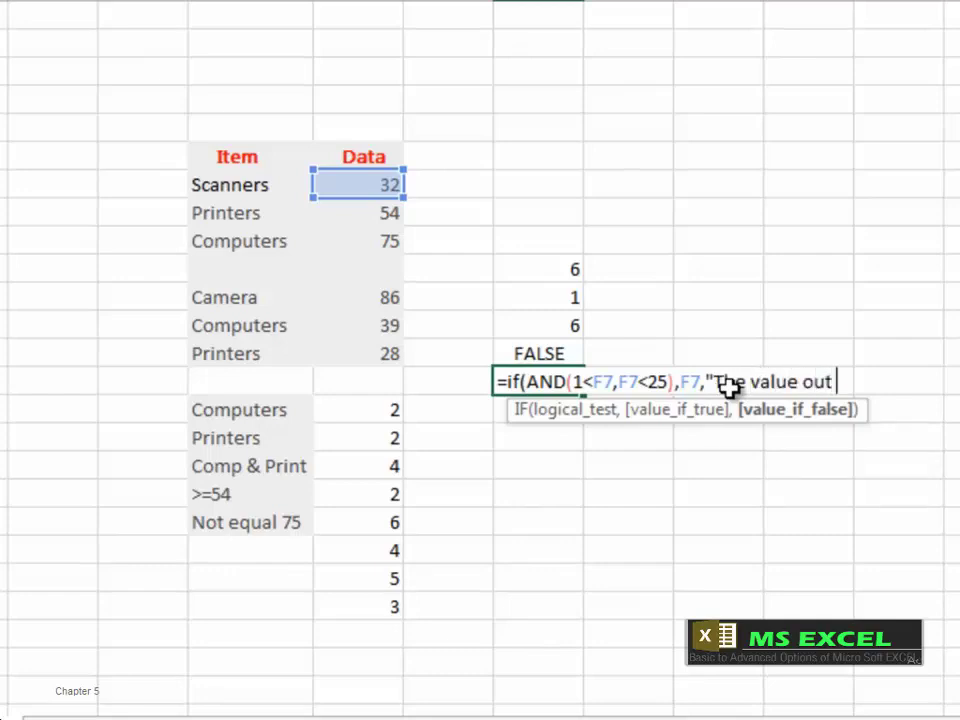
type("of range\"")
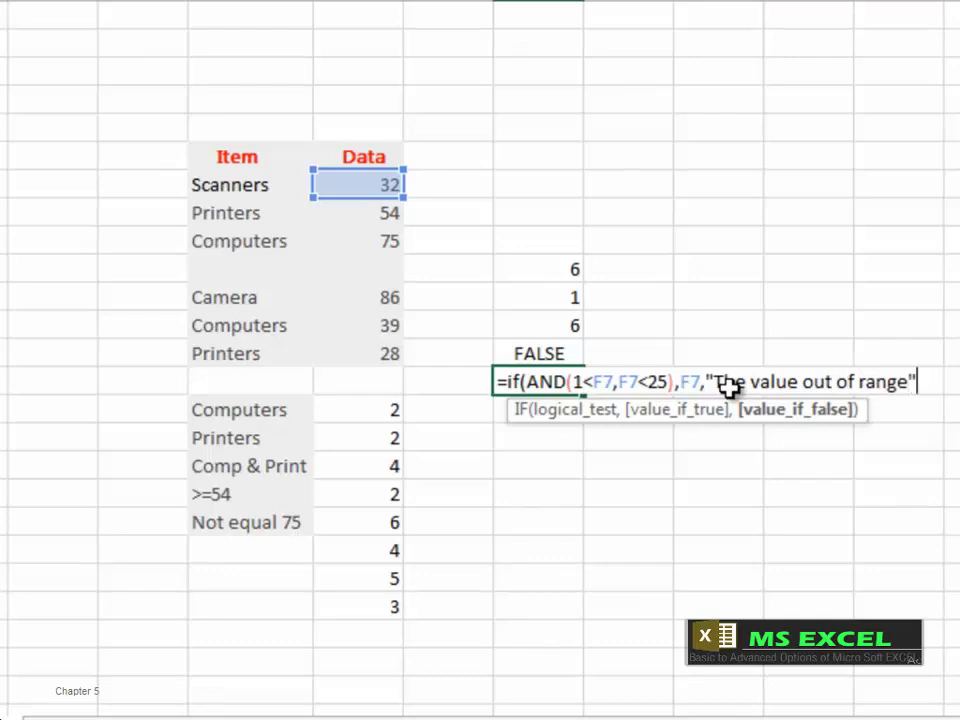
type(")")
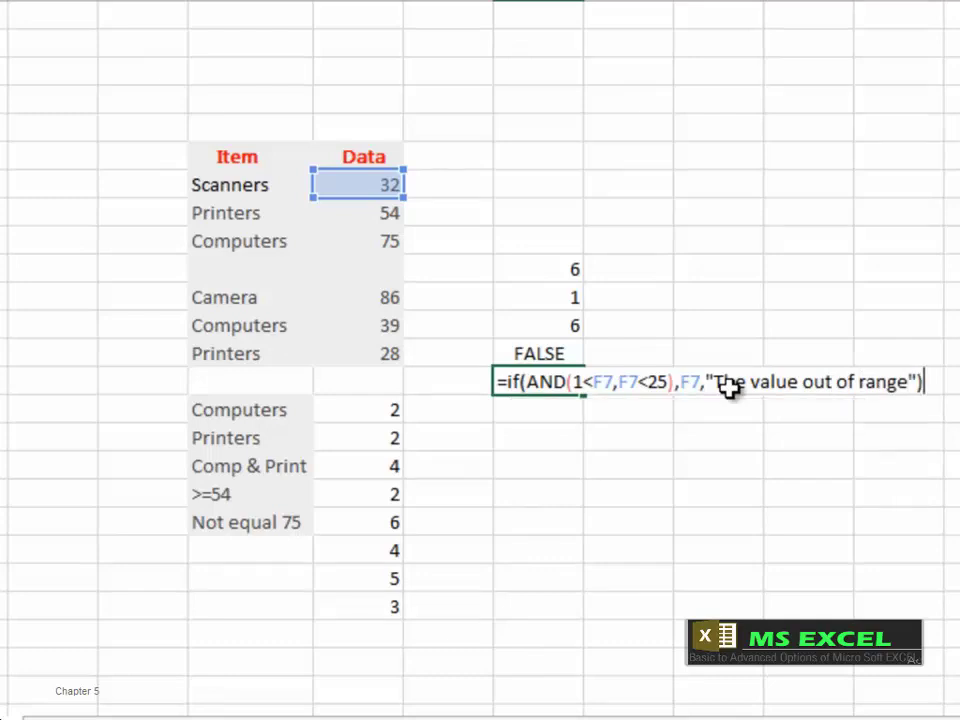
key("Return")
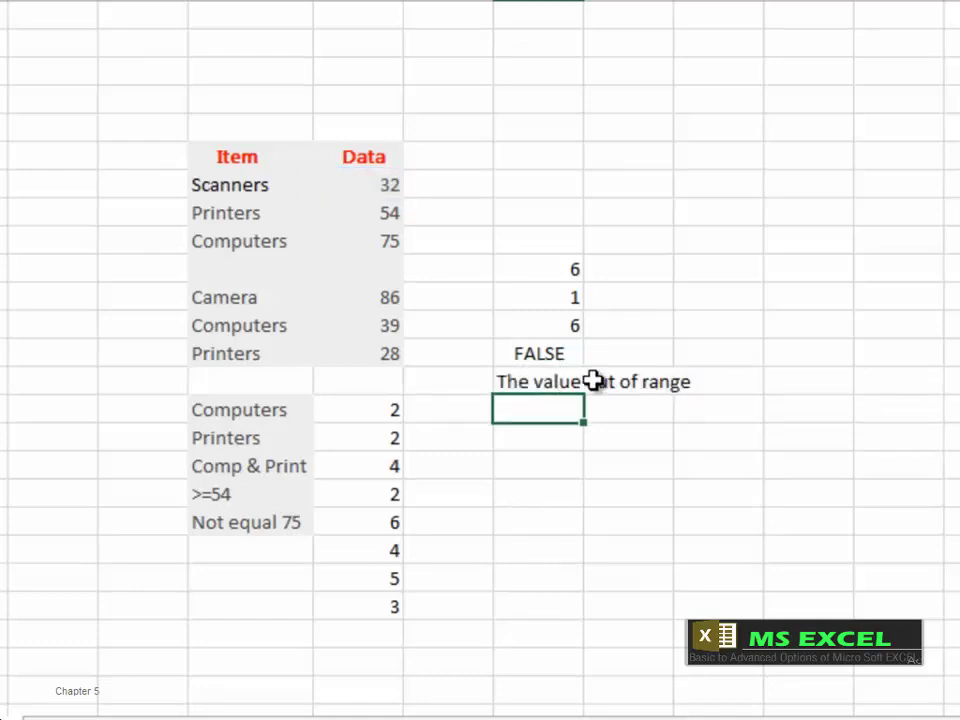
Compare H14's "The value out of range" result against the Scanners value 32 in F7.
left_click(561, 380)
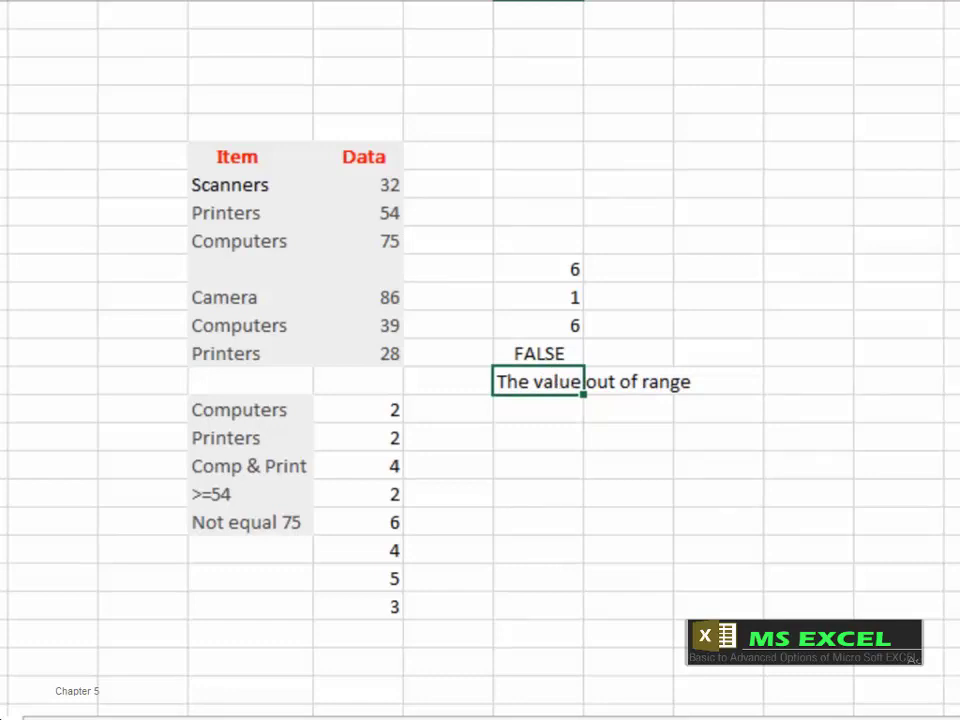
left_click(381, 189)
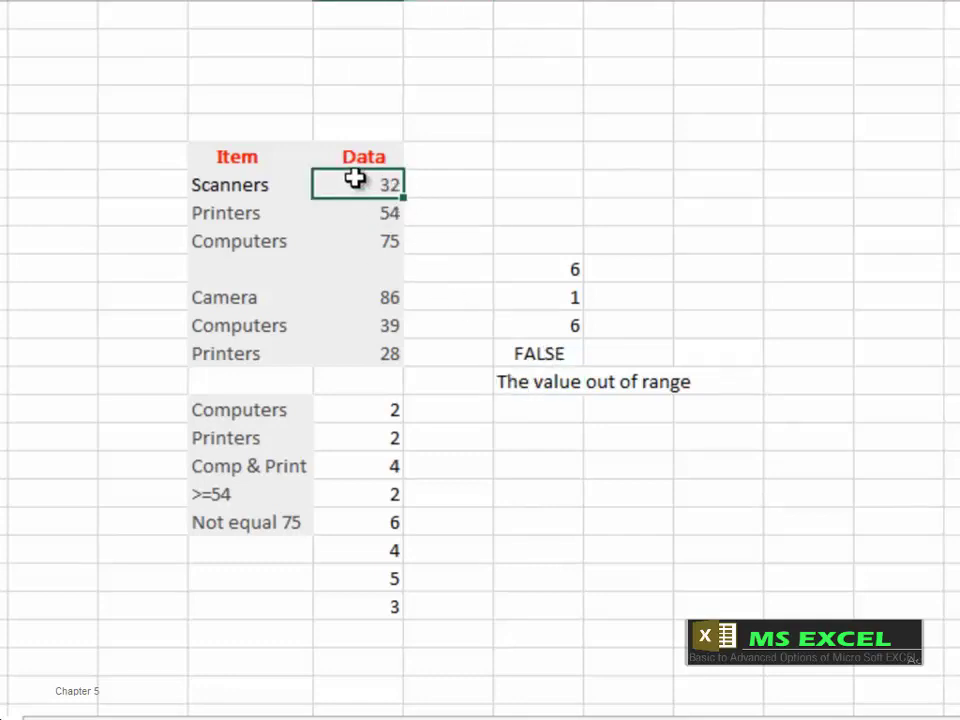
left_click(572, 391)
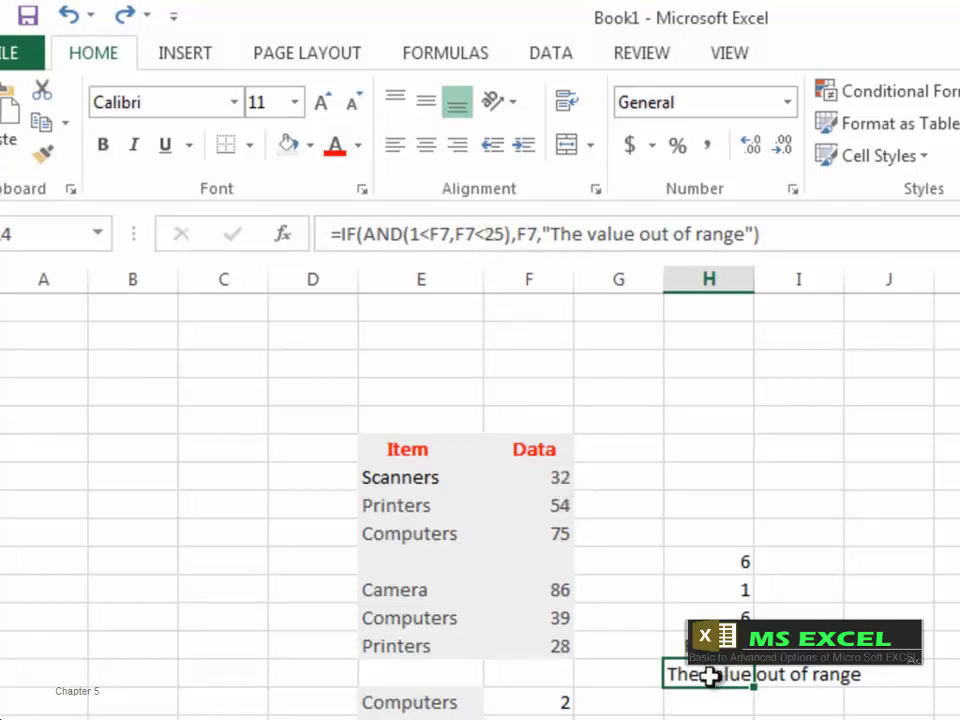
Change F7<25 to F7>25 in the H14 formula so it returns 32.
left_click(476, 233)
key("Delete")
type(">")
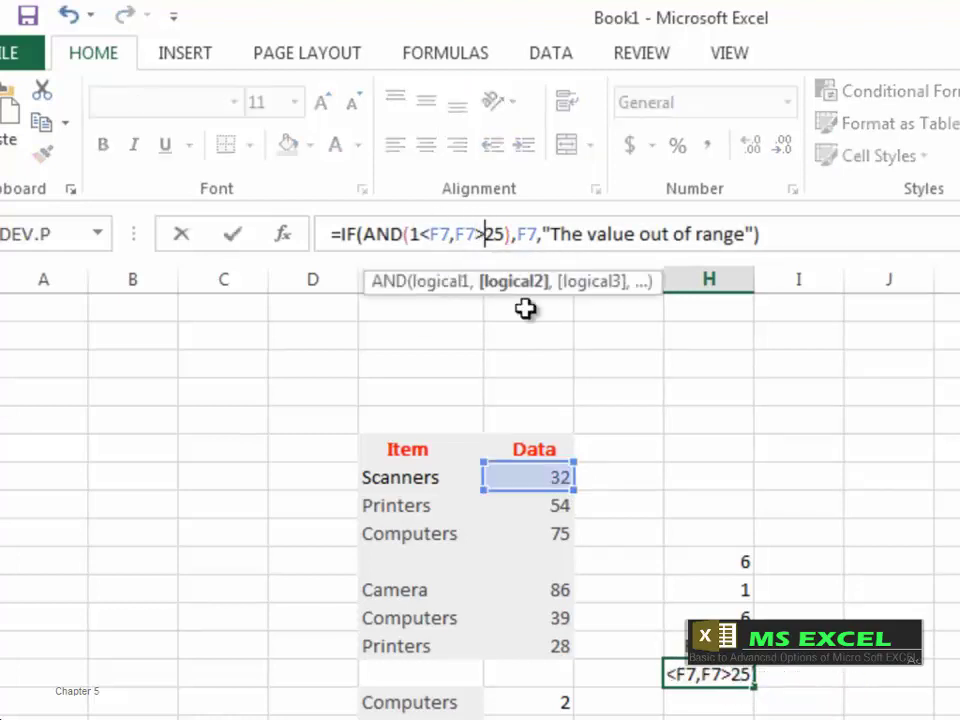
key("Return")
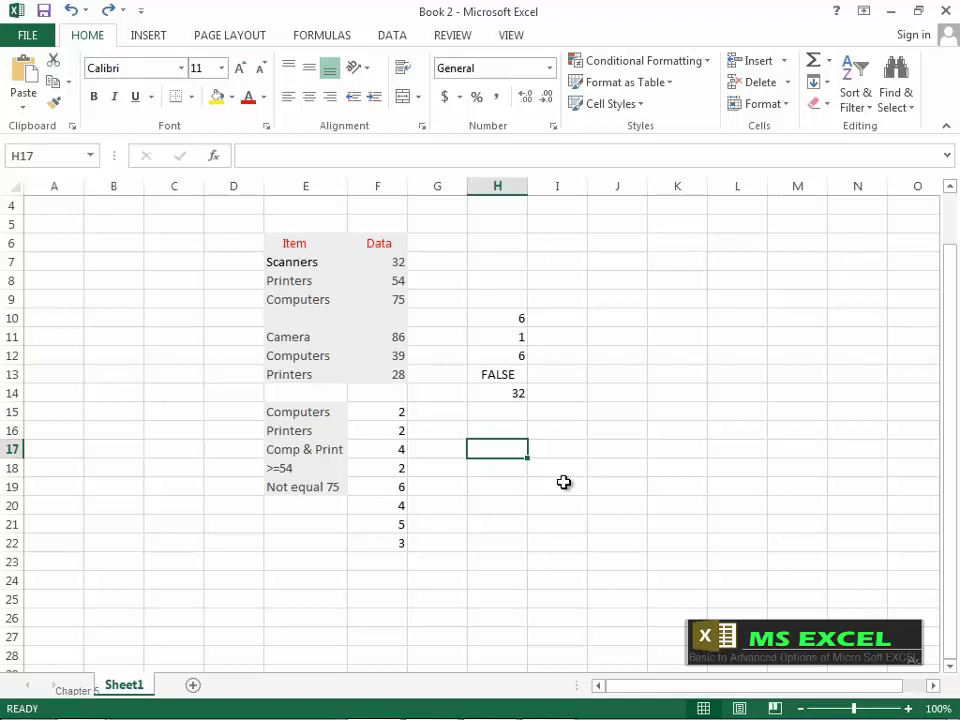
Enter the headings Rate of Int, Term and Loan Amt across H17:J17.
type("Rate")
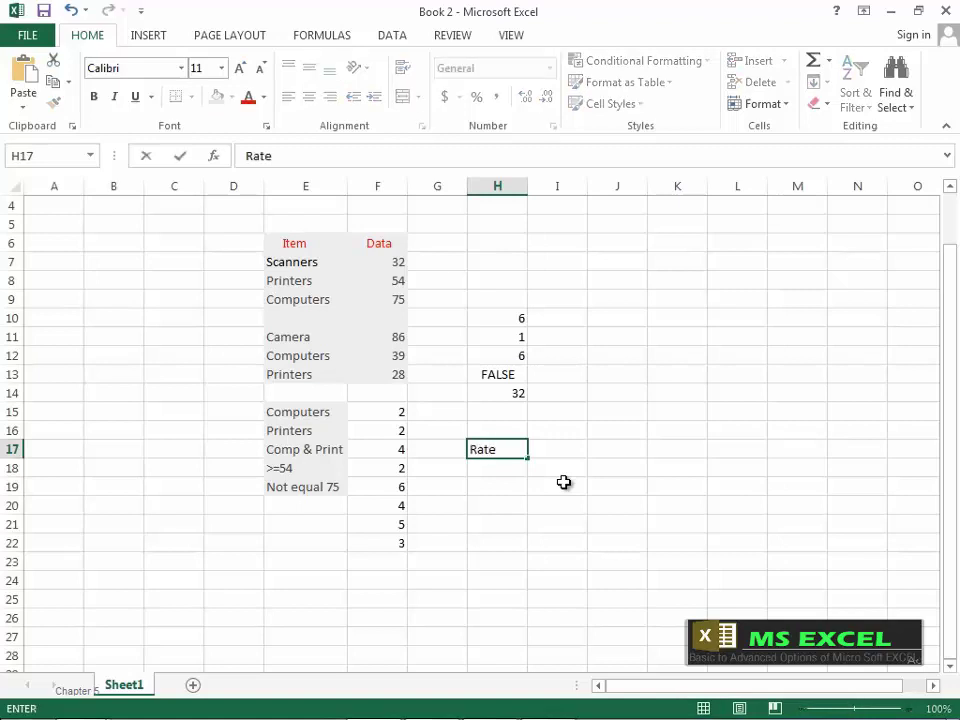
type(" of Int")
key("Tab")
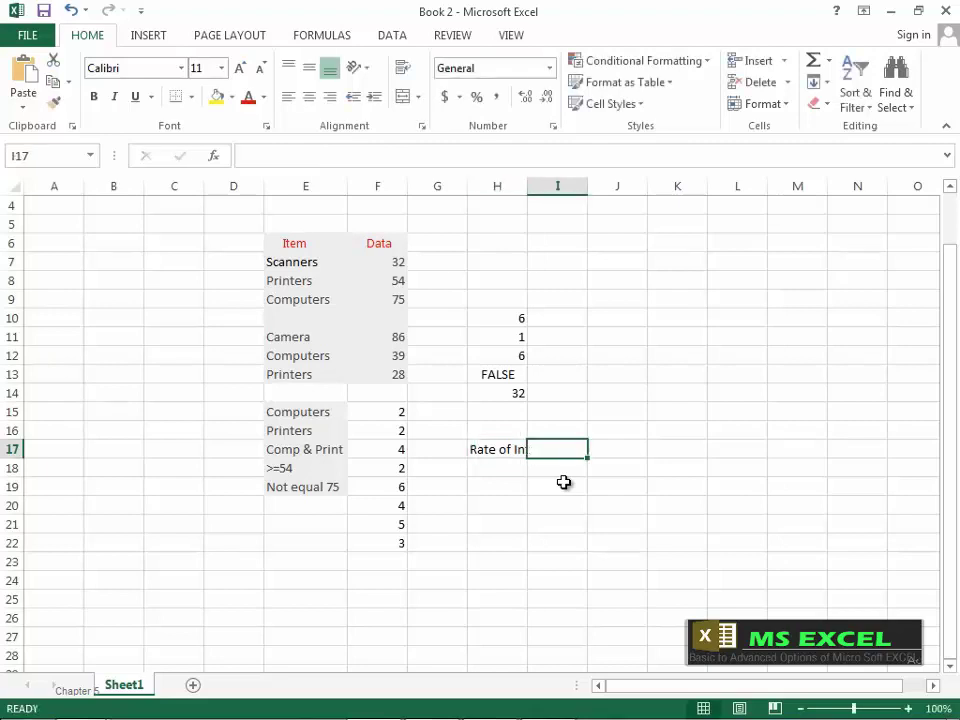
type("Term")
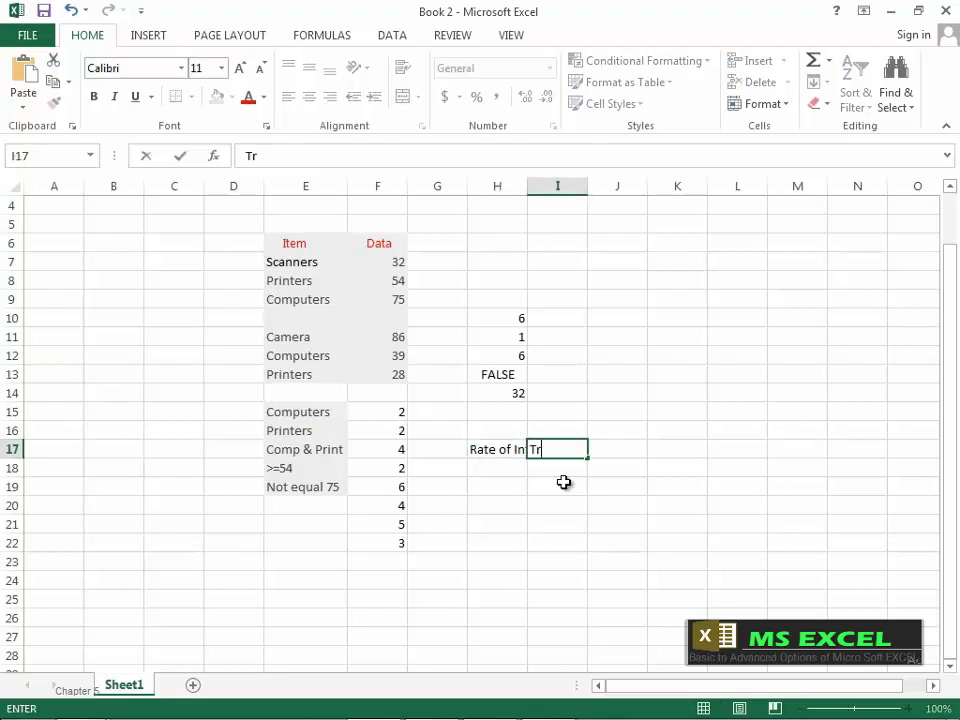
key("Tab")
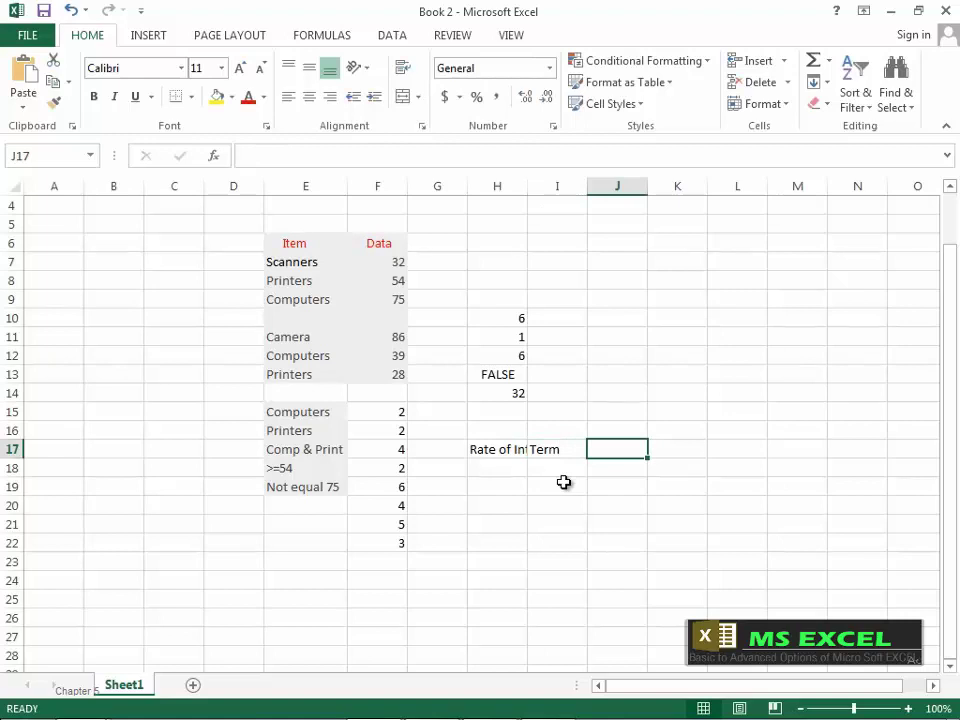
type("Loan A")
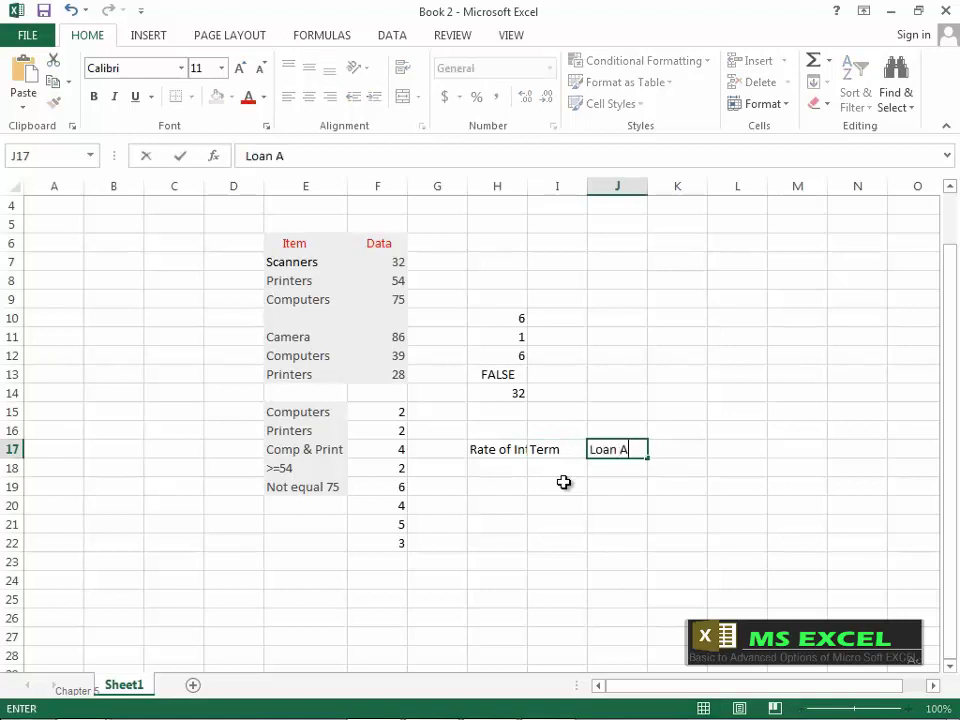
type("mt")
key("Return")
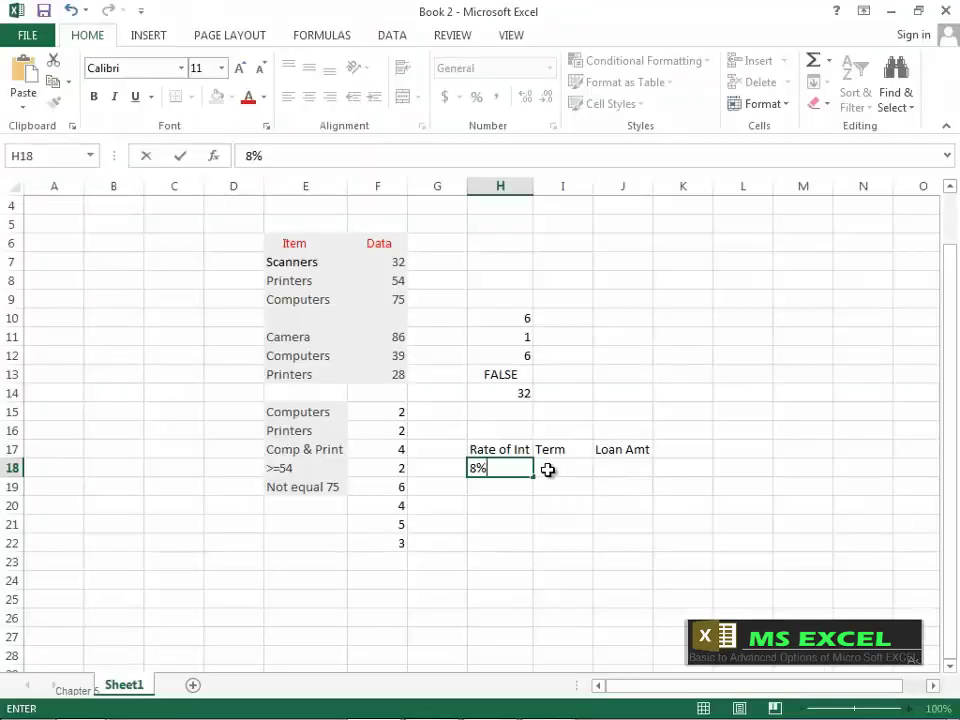
Fill in 8%, 40 and 10000 beneath the headings and select H17:J18.
left_click(549, 469)
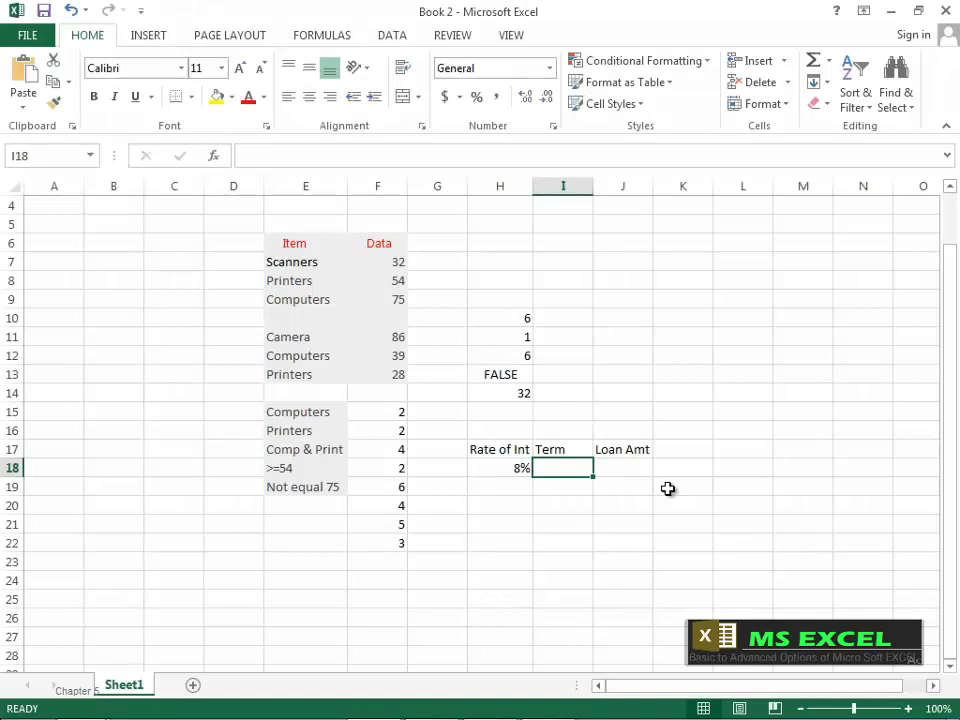
type("40")
left_click(616, 466)
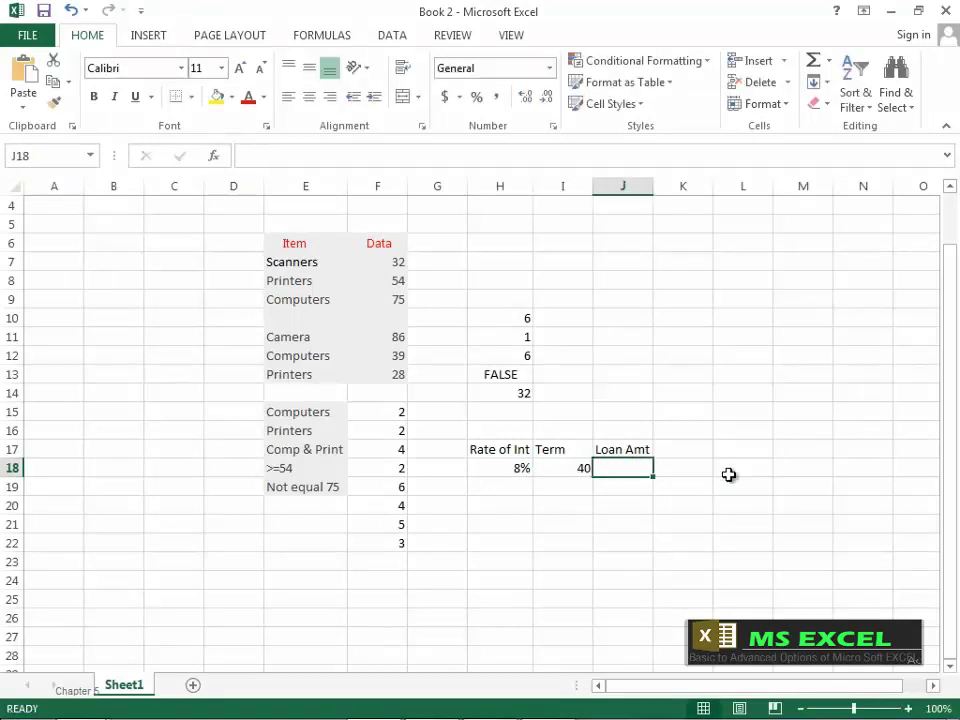
type("10000")
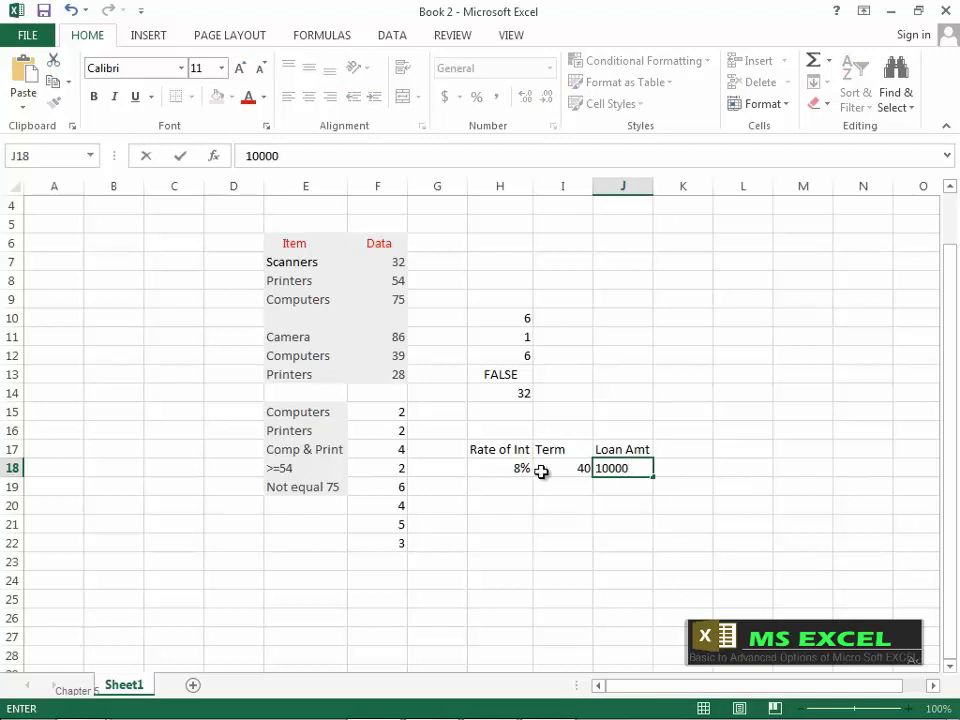
left_click_drag(501, 456, 619, 468)
left_click(217, 96)
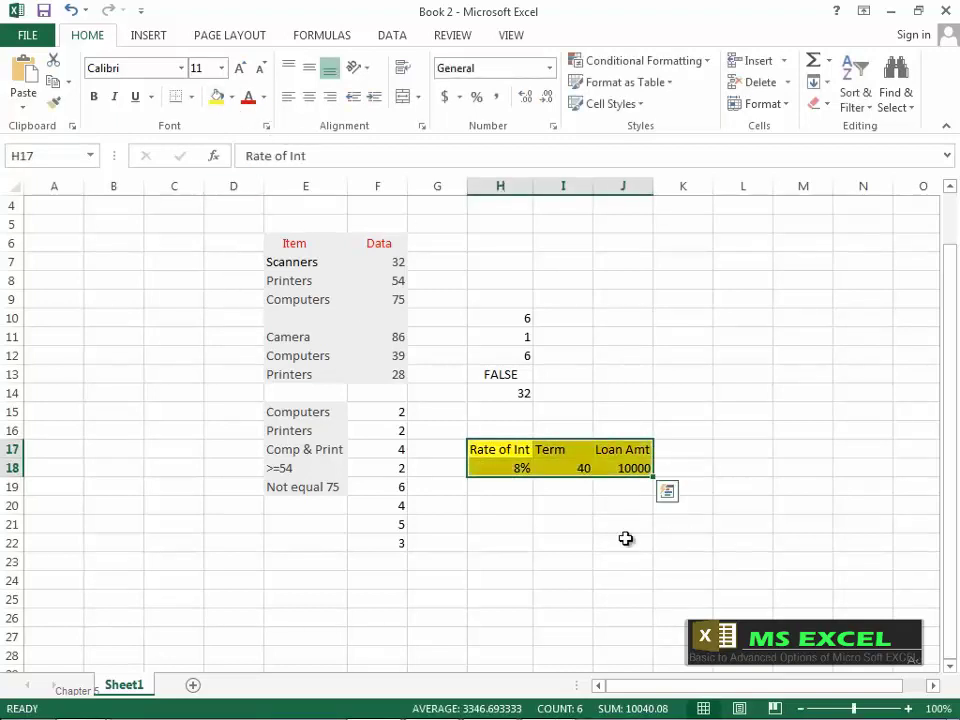
left_click(621, 540)
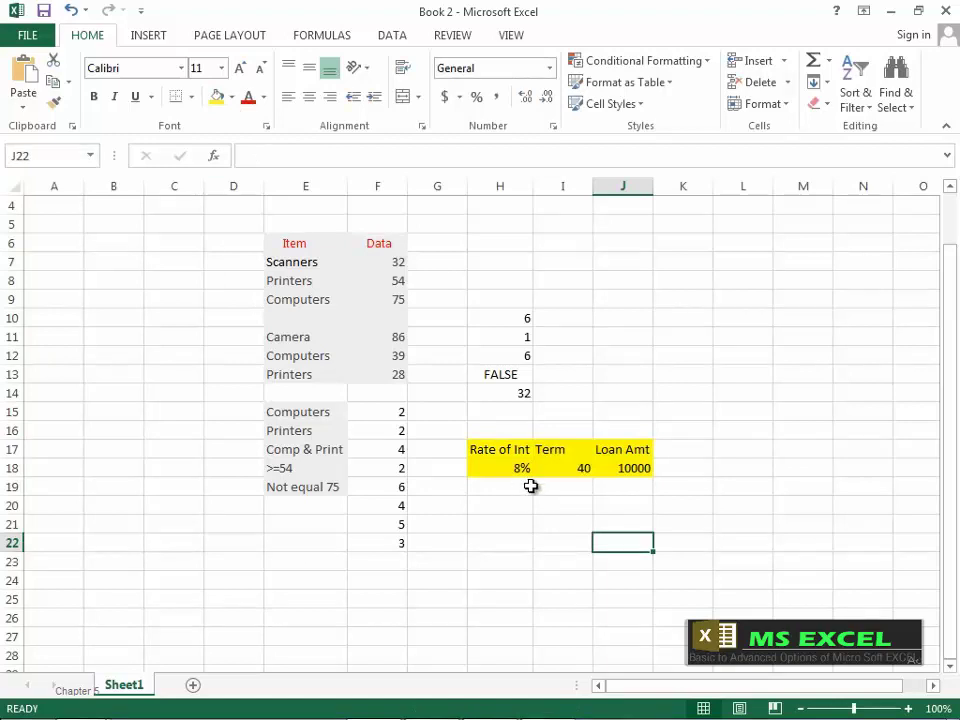
left_click(584, 504)
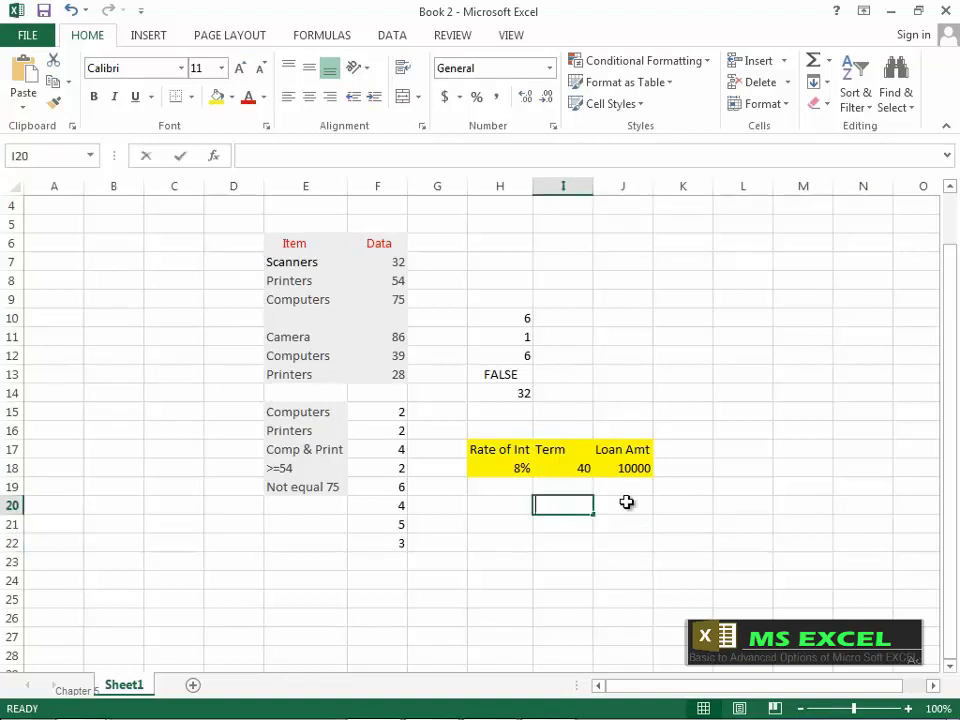
Enter =PMT(H18/12,I18,-J18) in I20, giving a $285.64 monthly payment.
type("=pm")
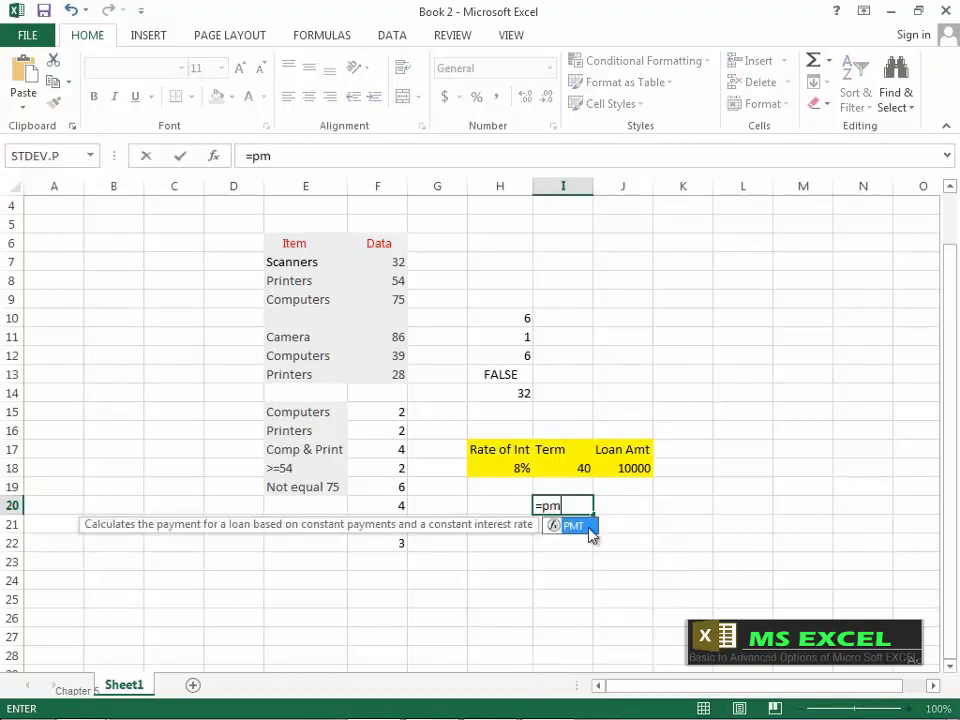
double_click(578, 528)
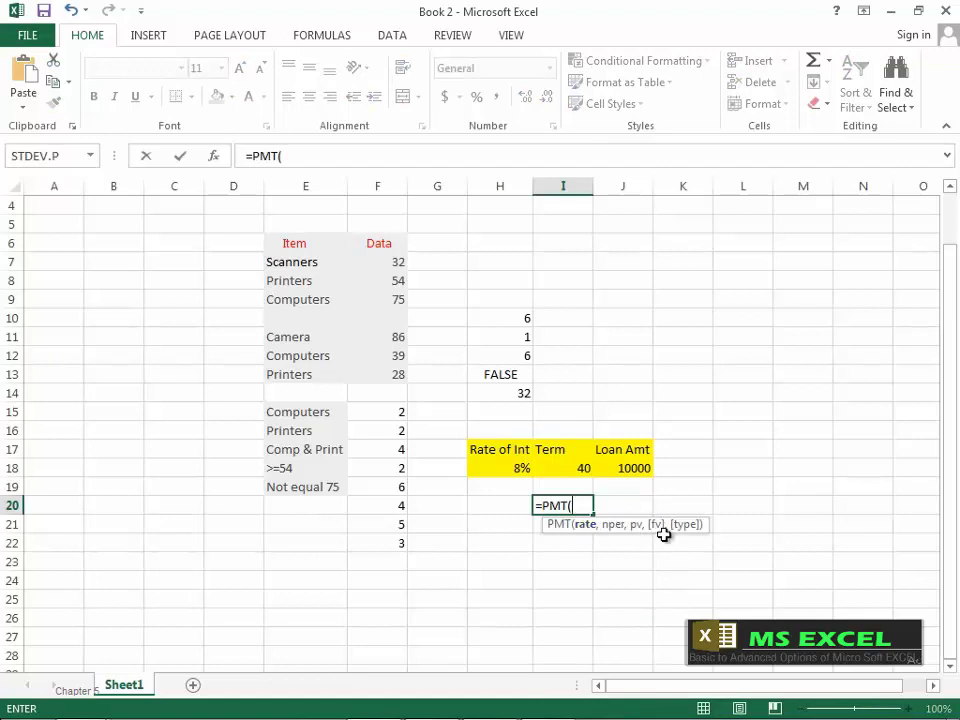
left_click(507, 469)
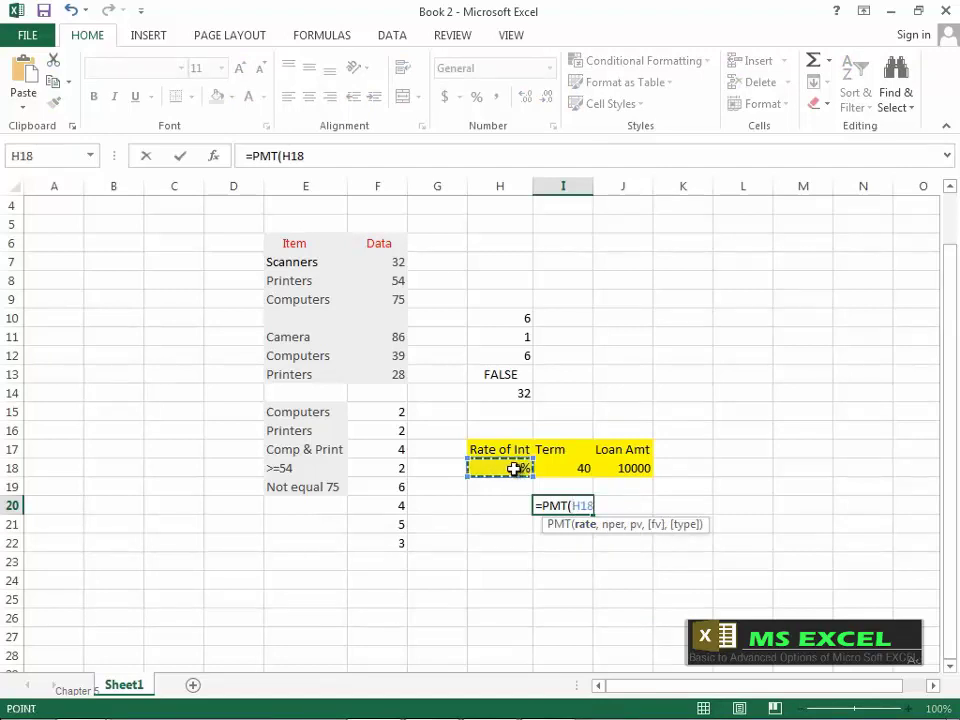
type("/")
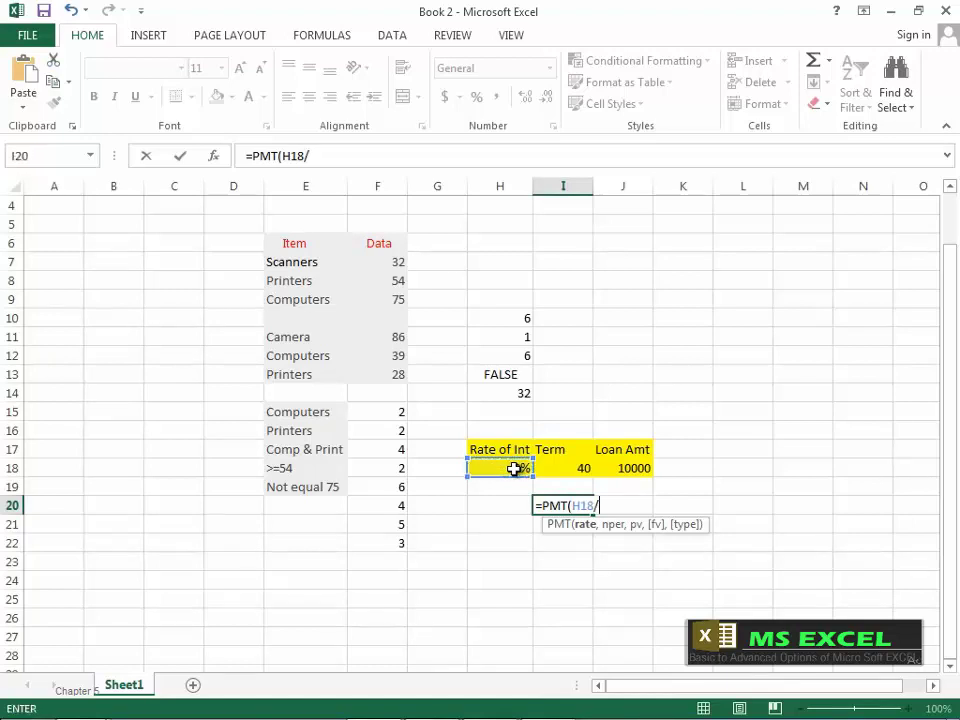
type("12,")
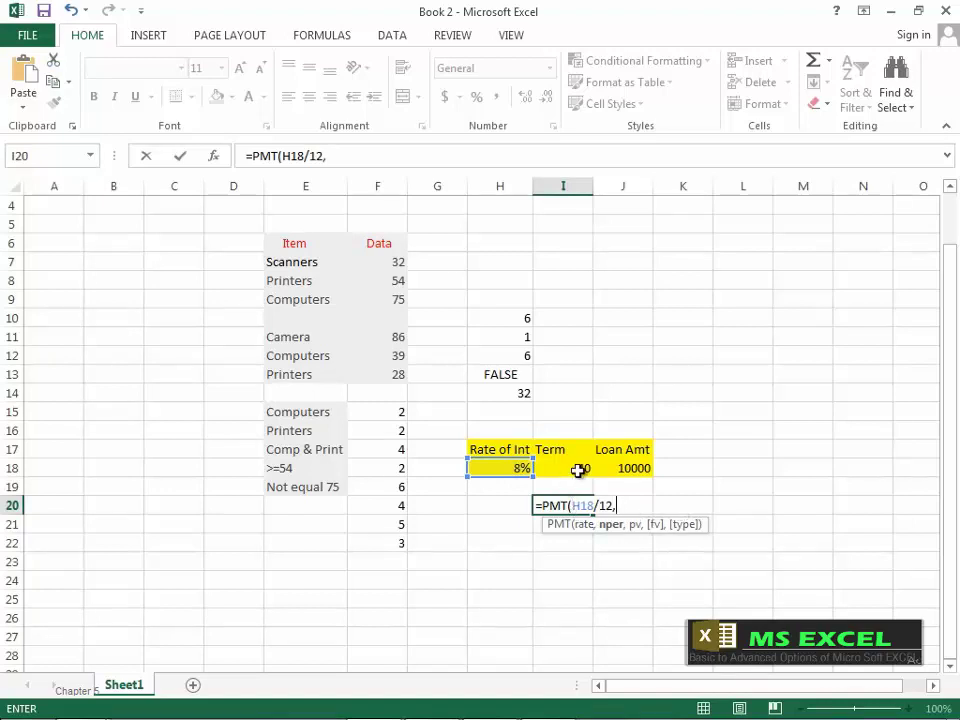
left_click(579, 469)
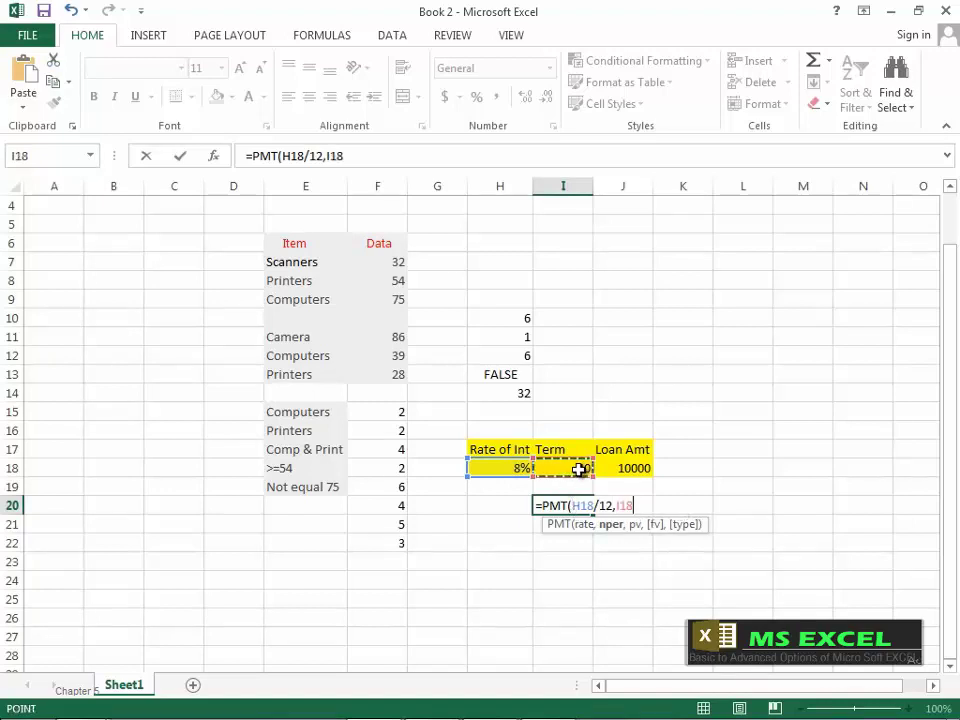
type(",")
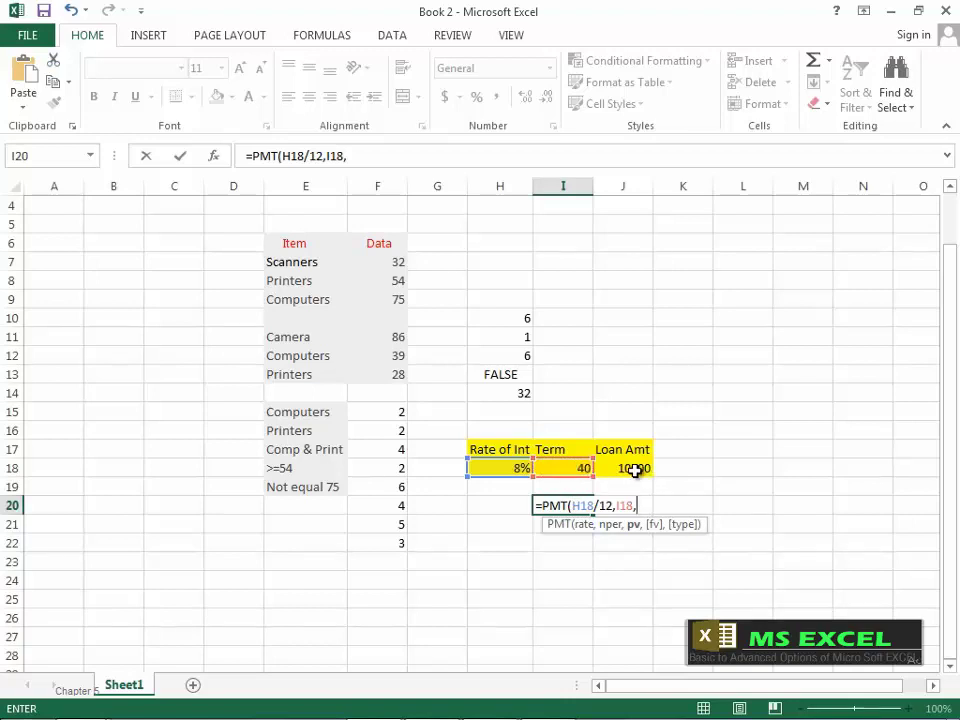
type("-")
left_click(638, 467)
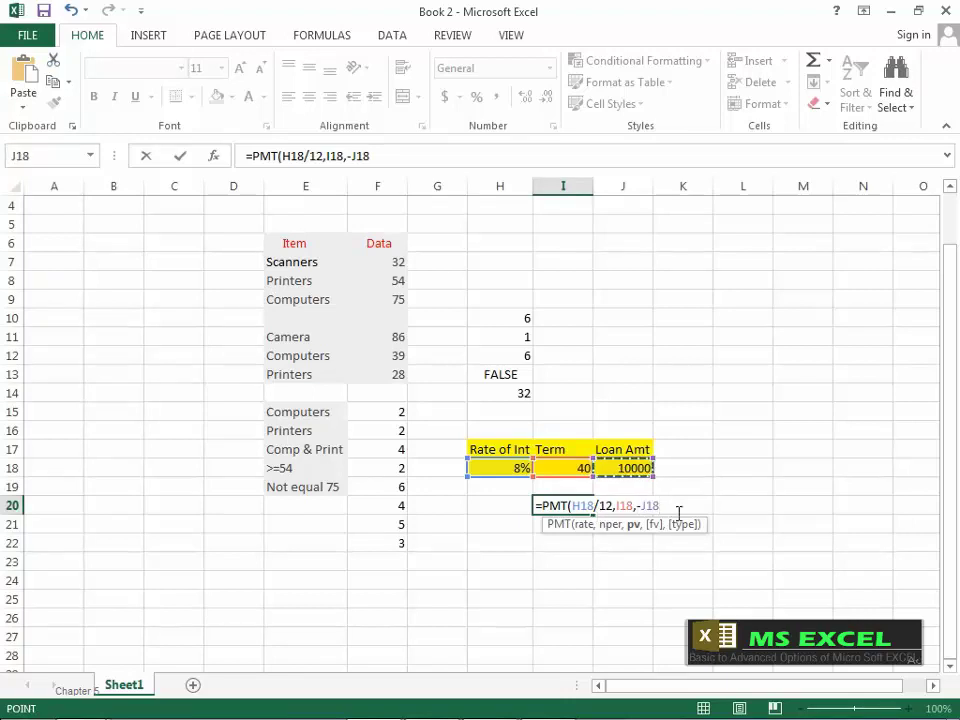
type(")")
key("Return")
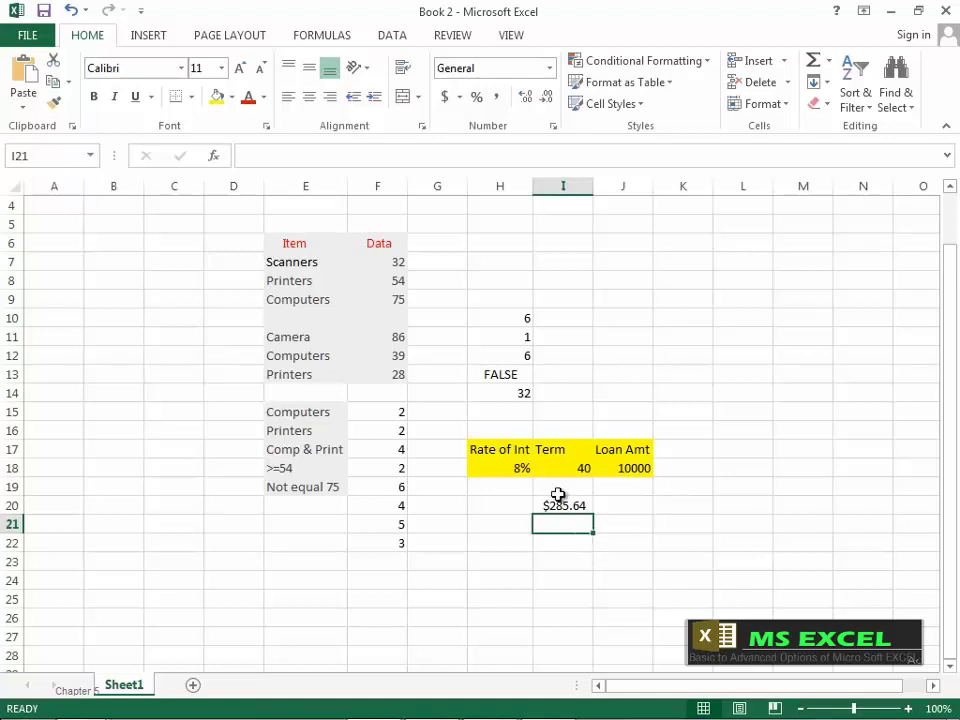
Format I20 as General and trim it to two decimals, showing 285.64.
left_click(572, 505)
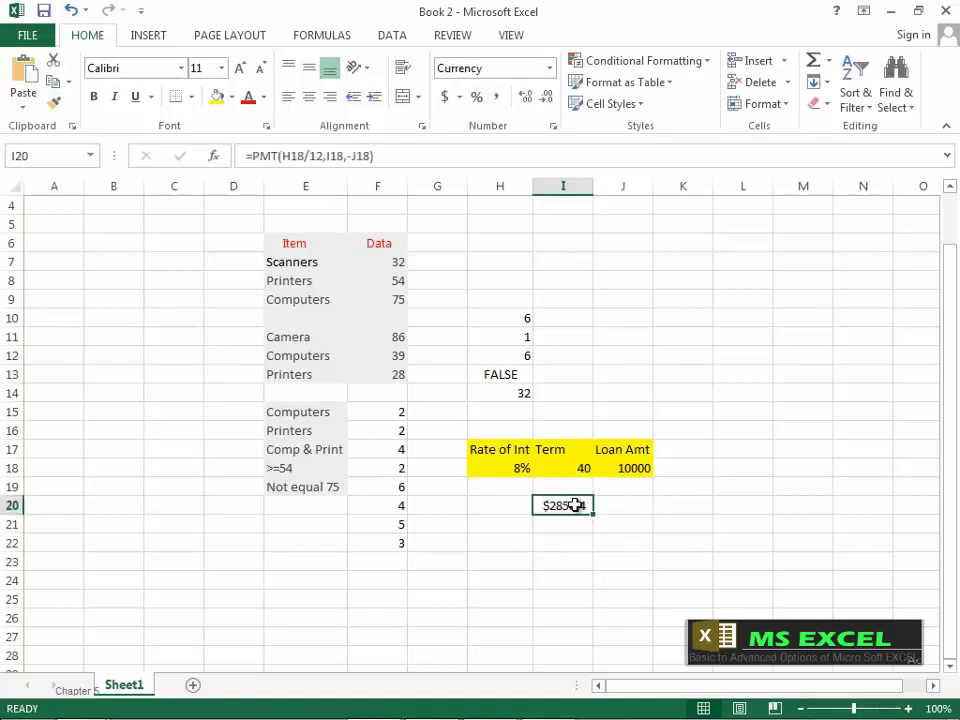
left_click(549, 69)
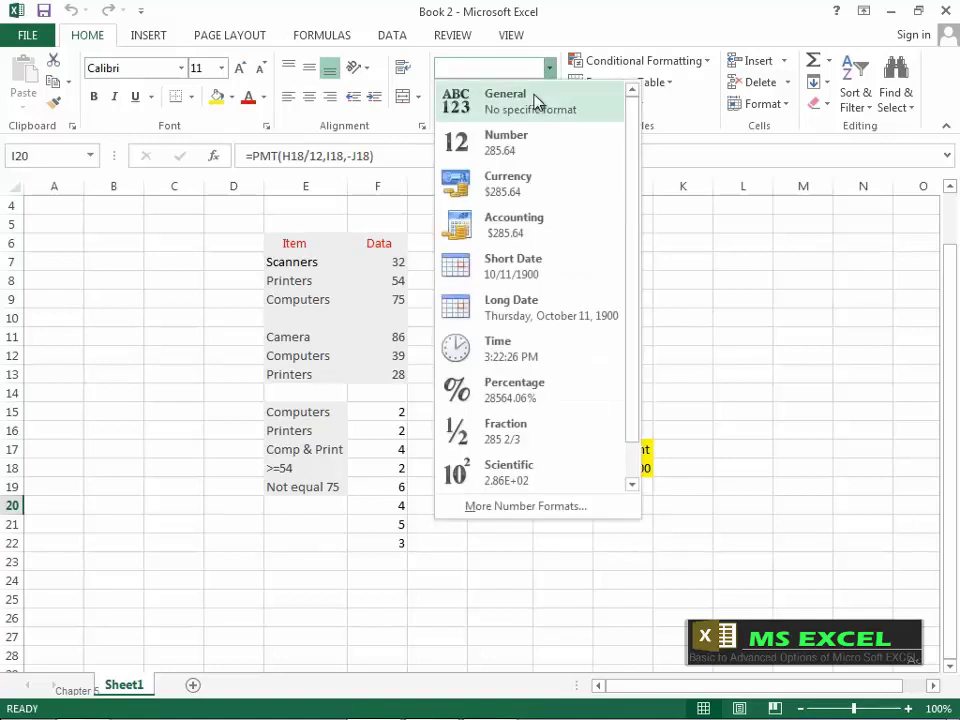
left_click(536, 101)
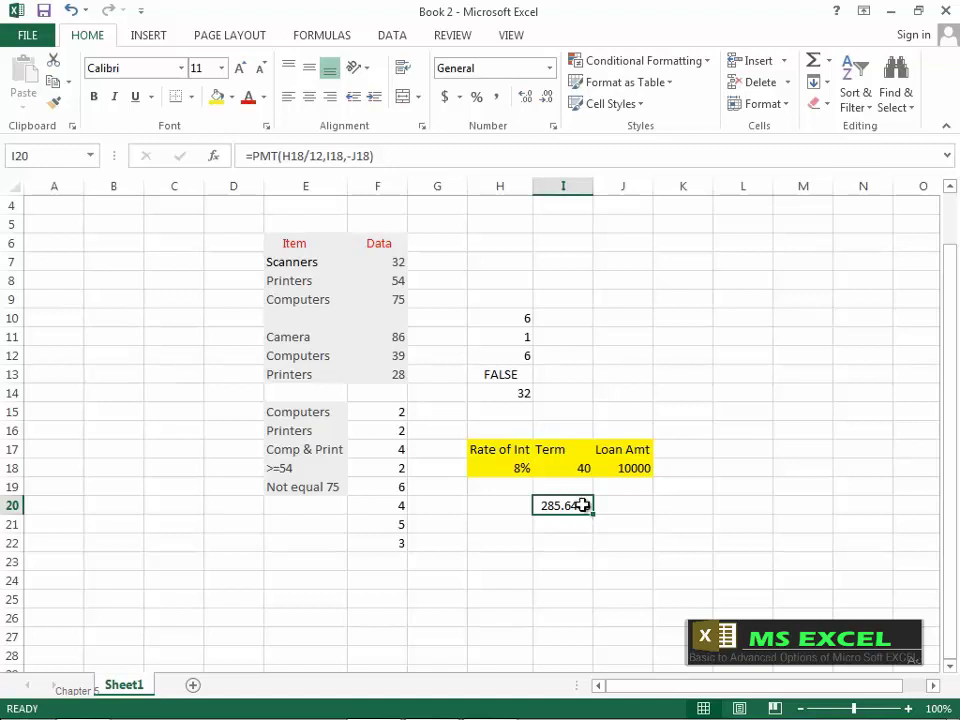
left_click(548, 100)
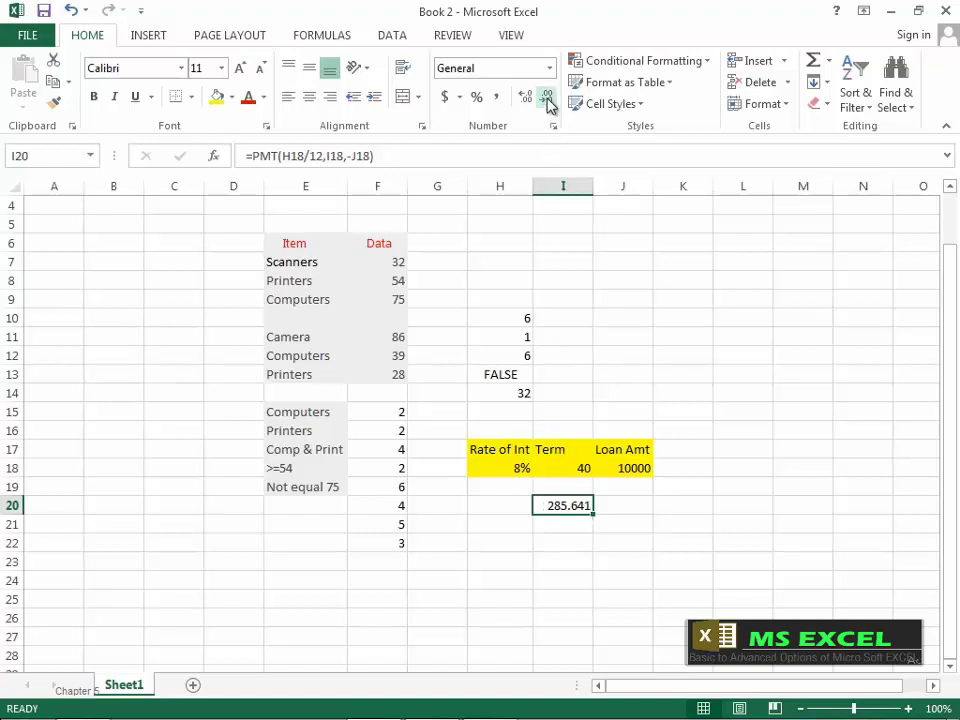
left_click(548, 100)
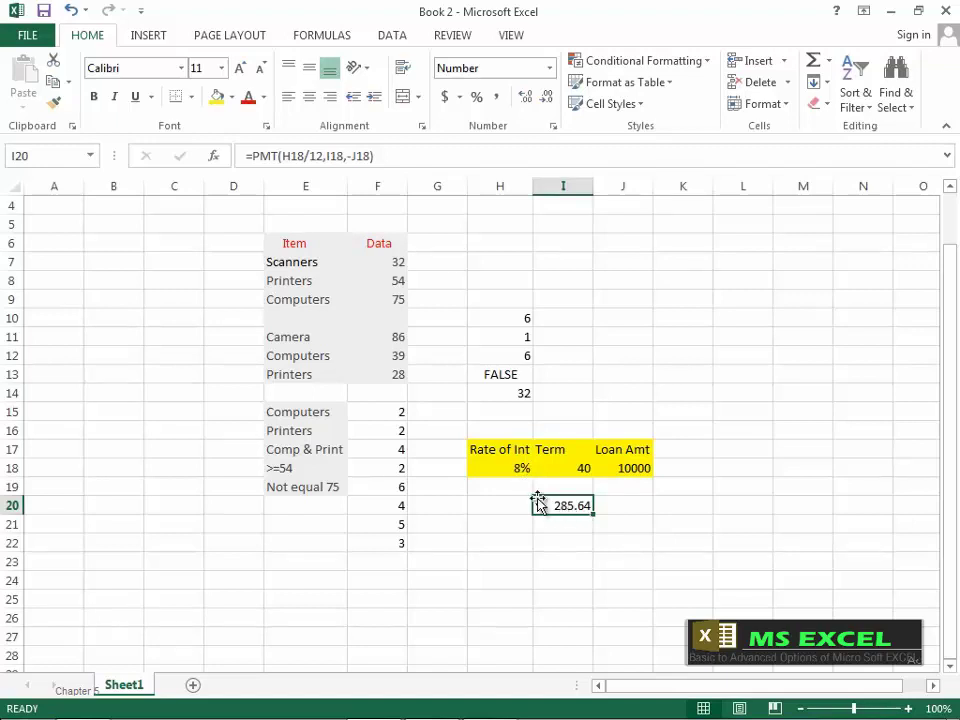
Change the loan inputs to rate 10%, term 60 and amount 50000.
left_click(518, 468)
type("10")
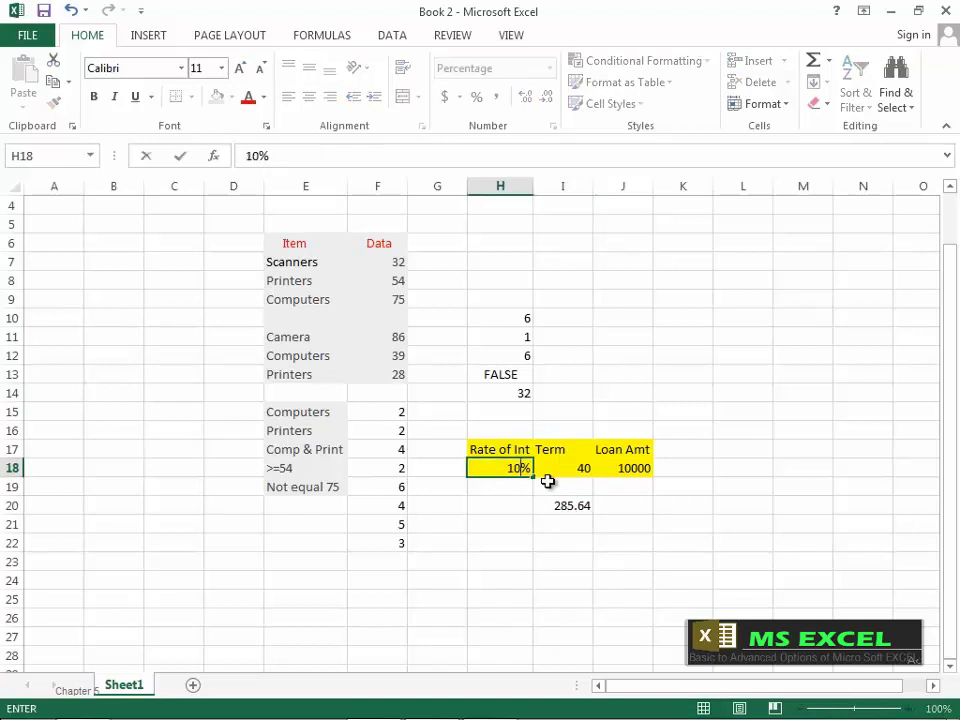
key("Return")
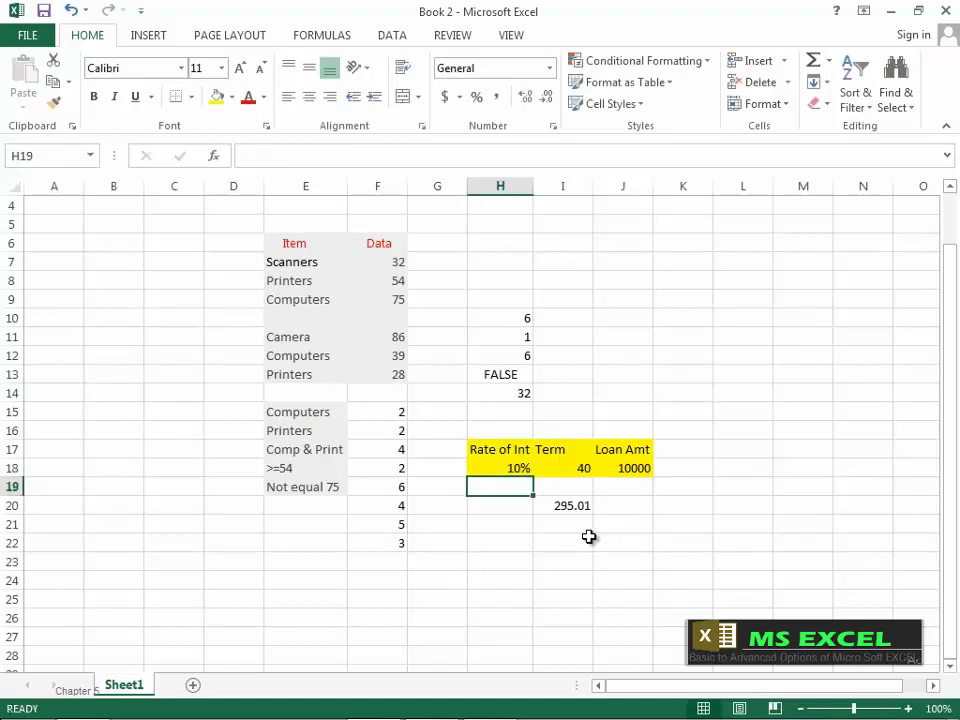
left_click(582, 469)
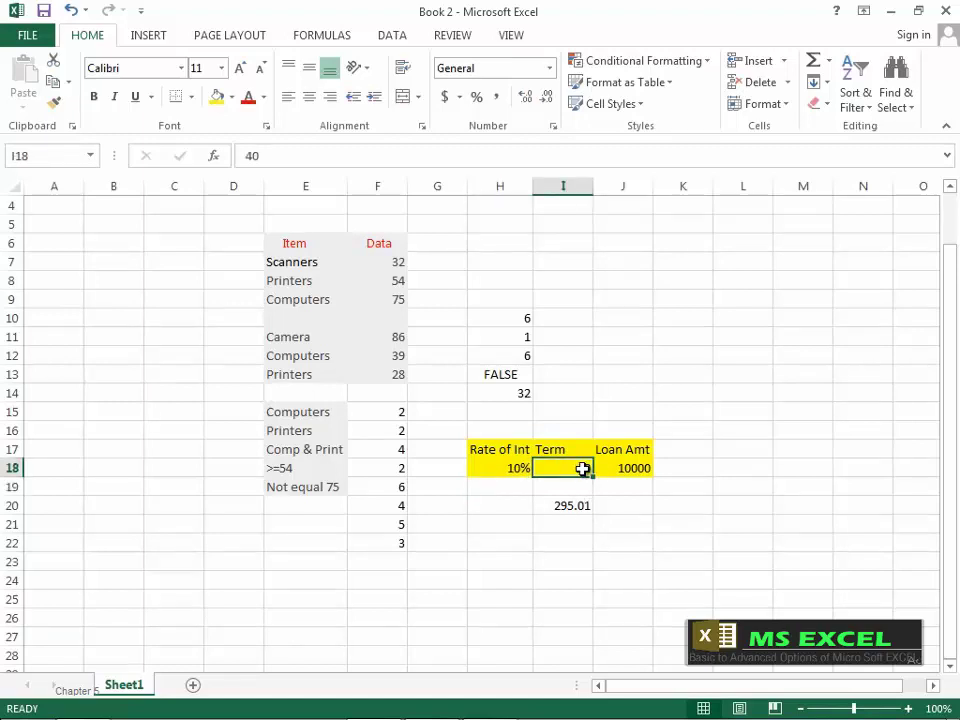
type("60")
key("Return")
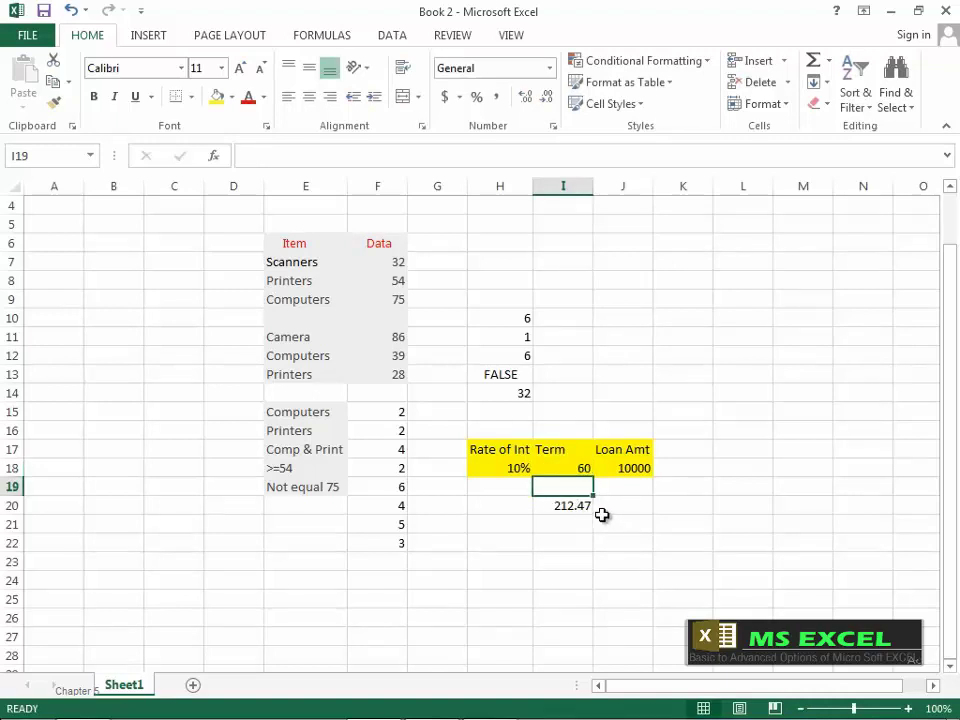
left_click(632, 469)
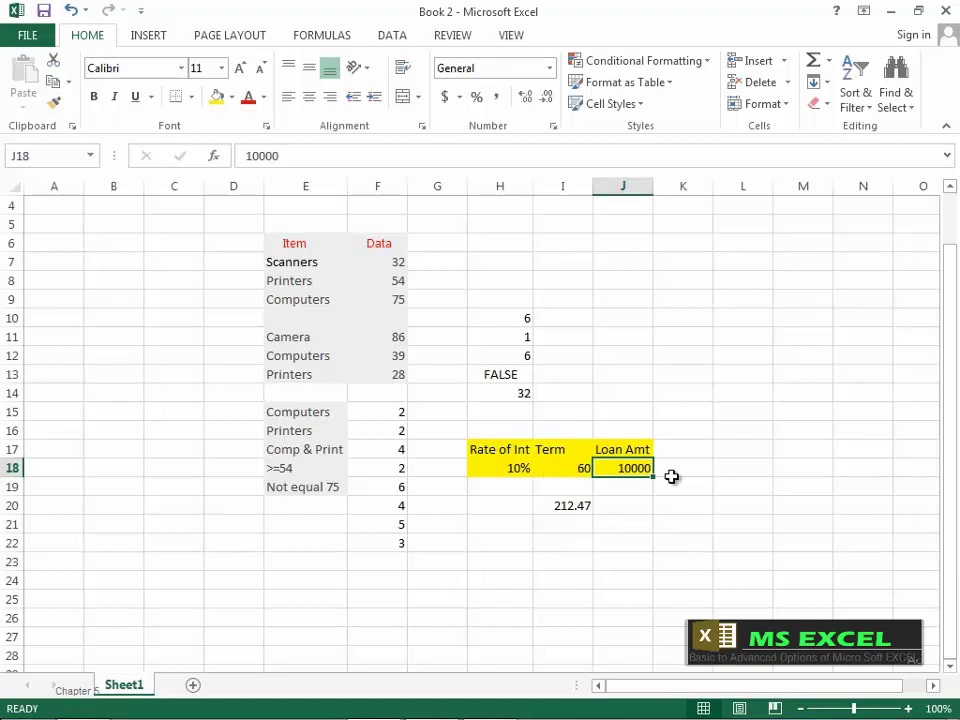
type("50000")
key("Return")
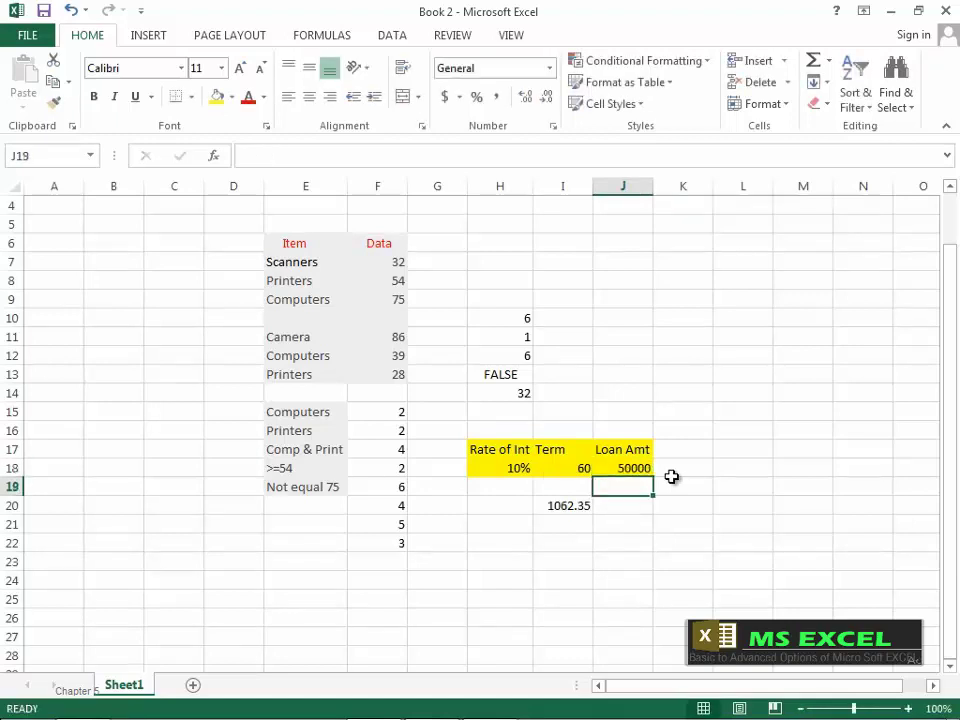
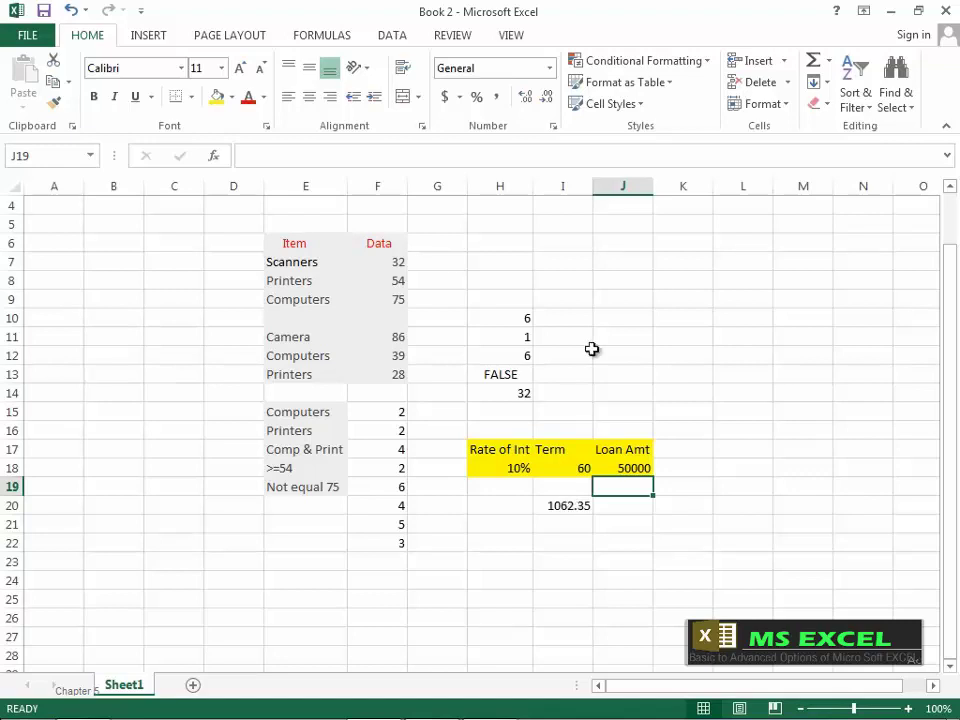
Format E6:F13 as Number with 2 decimal places and negatives shown as (1234.10).
left_click_drag(292, 248, 385, 375)
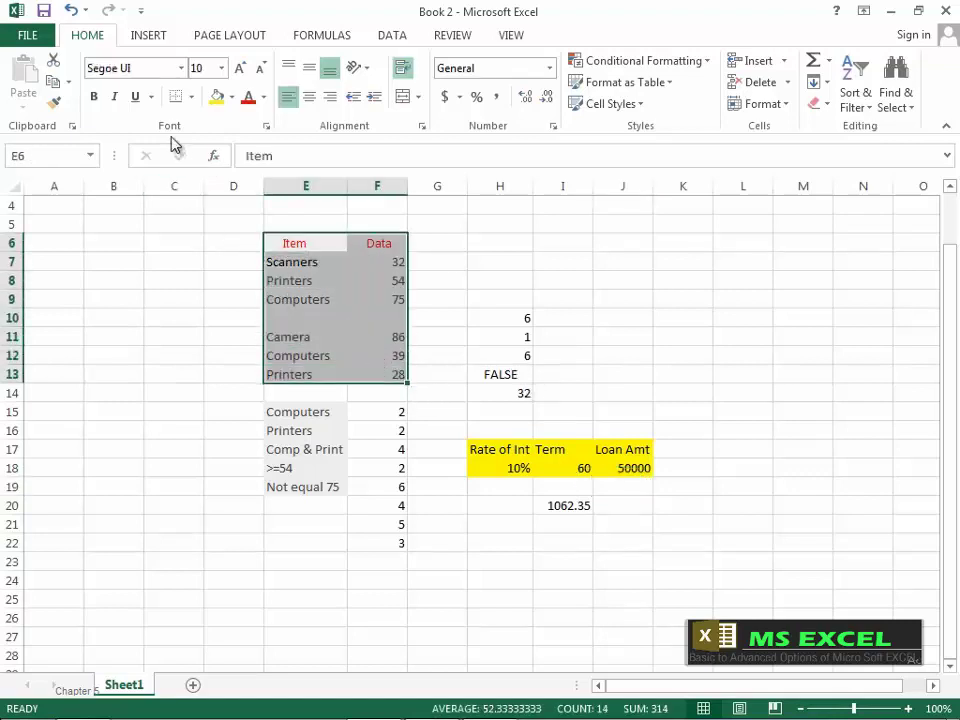
left_click(266, 127)
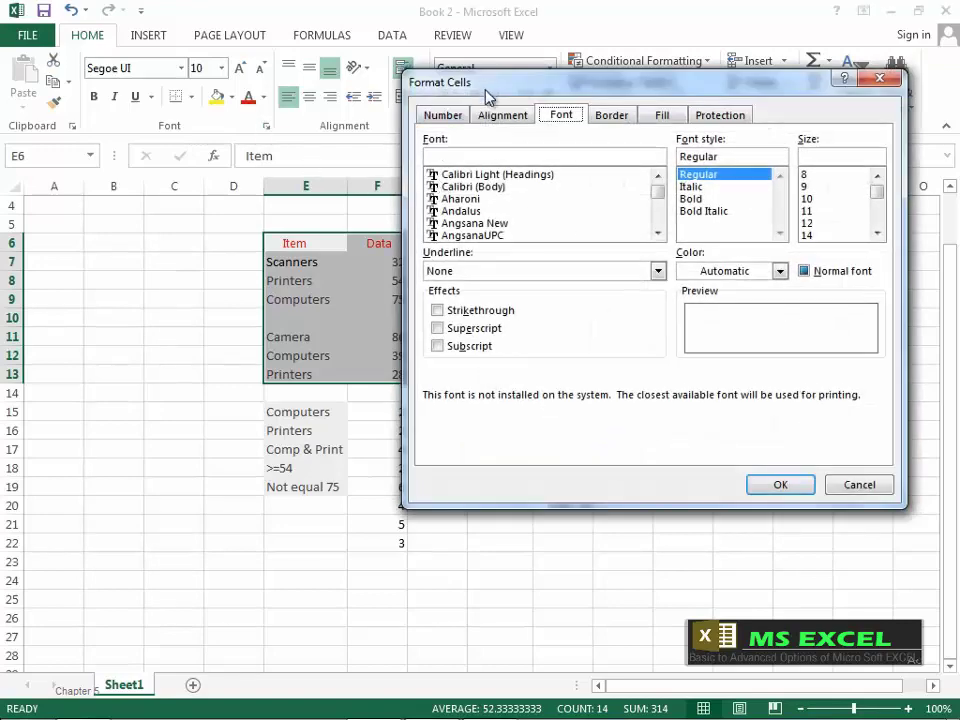
left_click_drag(487, 89, 474, 140)
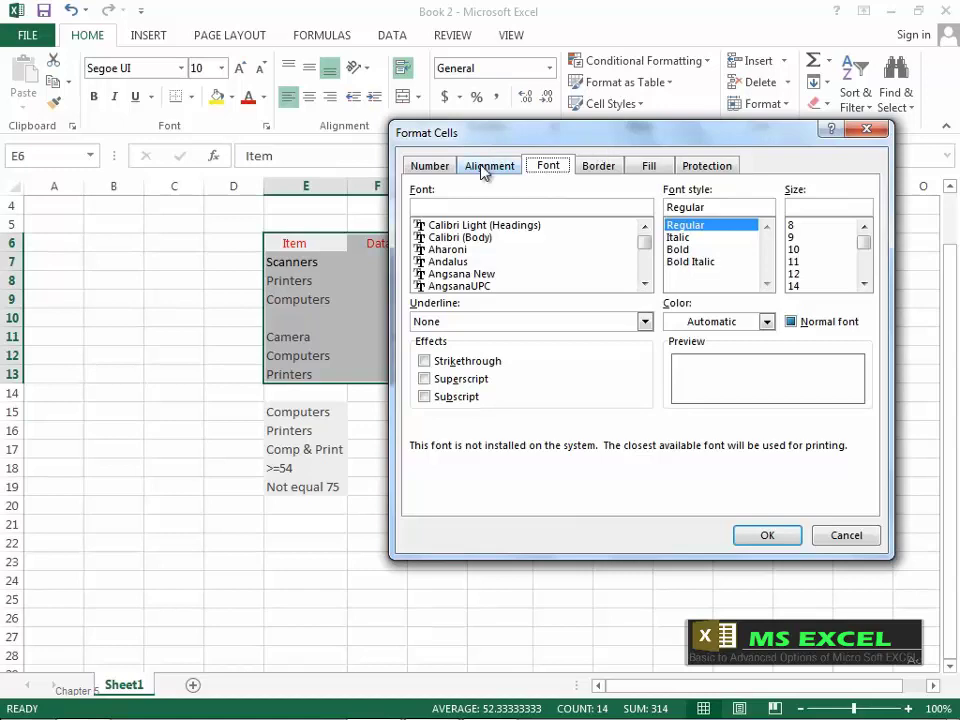
left_click(445, 168)
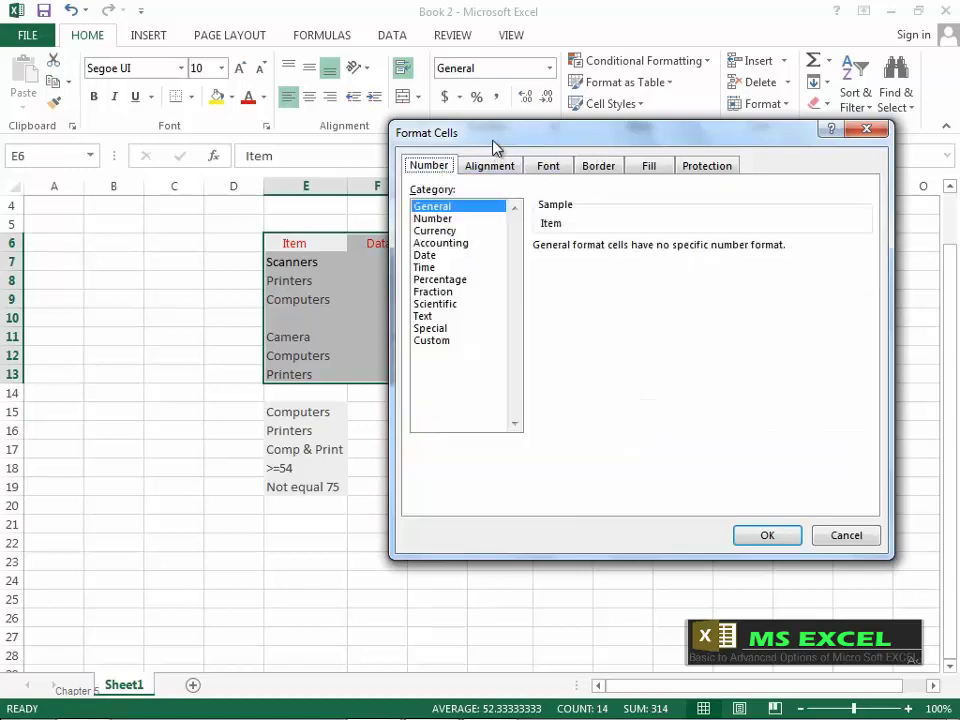
left_click_drag(498, 140, 560, 190)
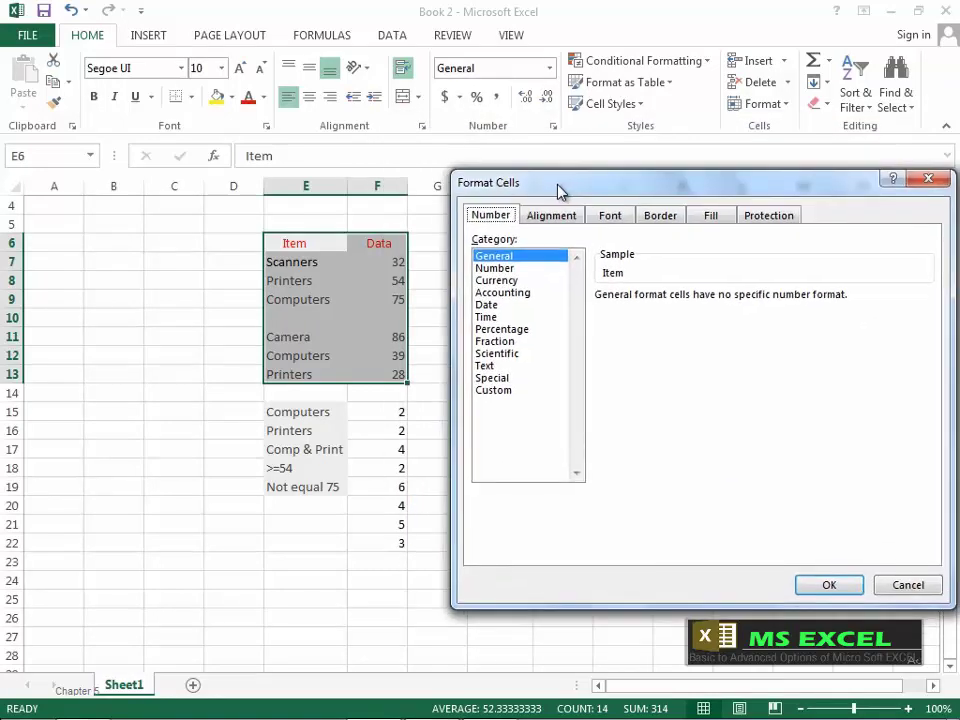
left_click(507, 273)
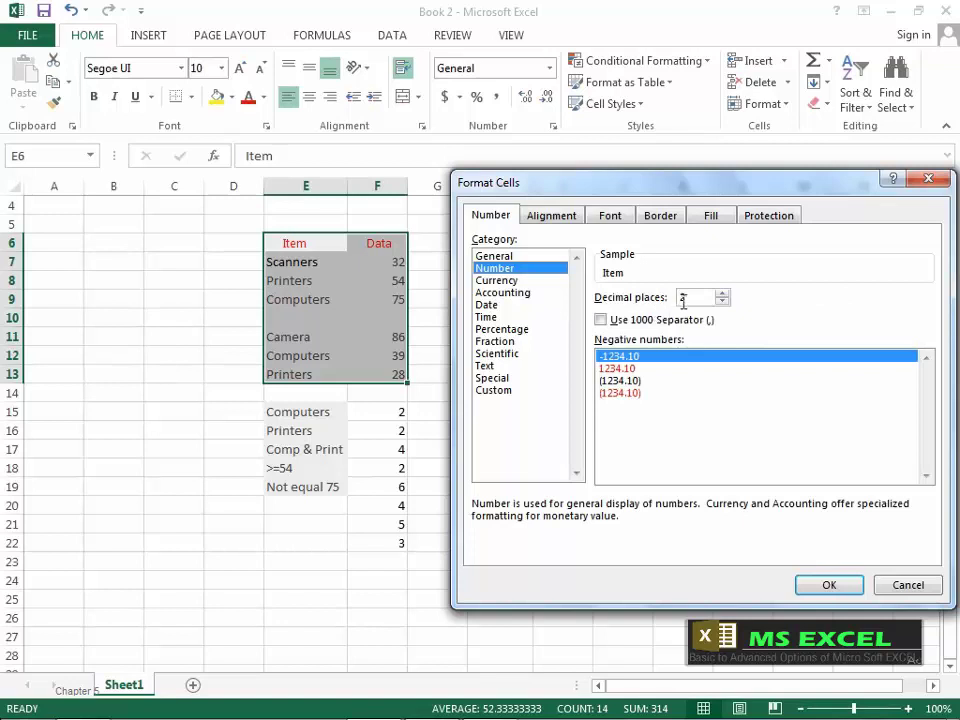
left_click(643, 368)
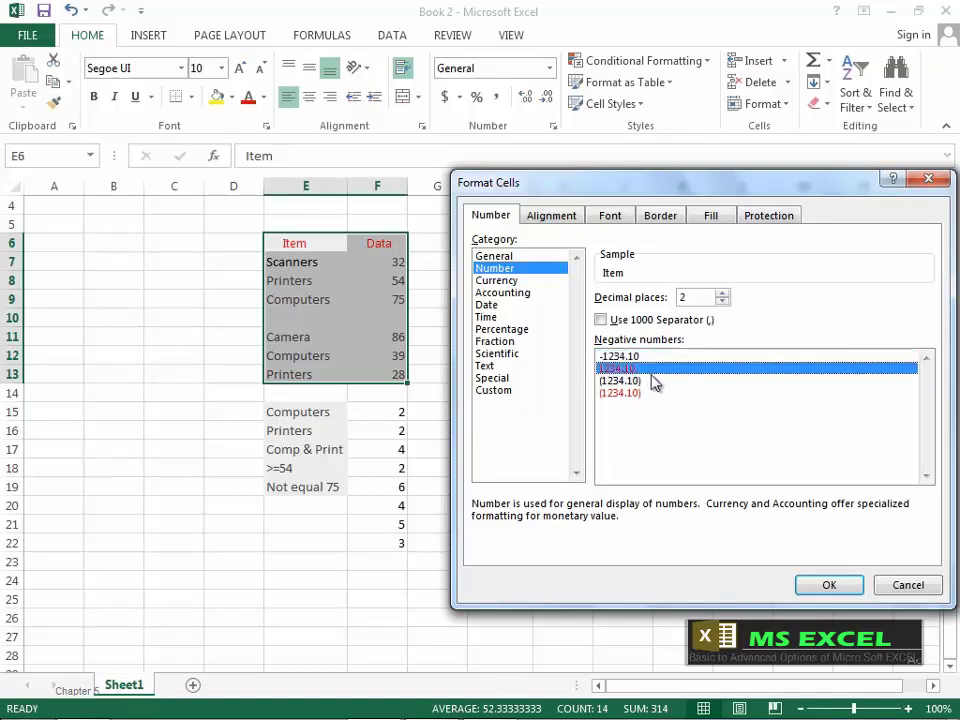
left_click(652, 380)
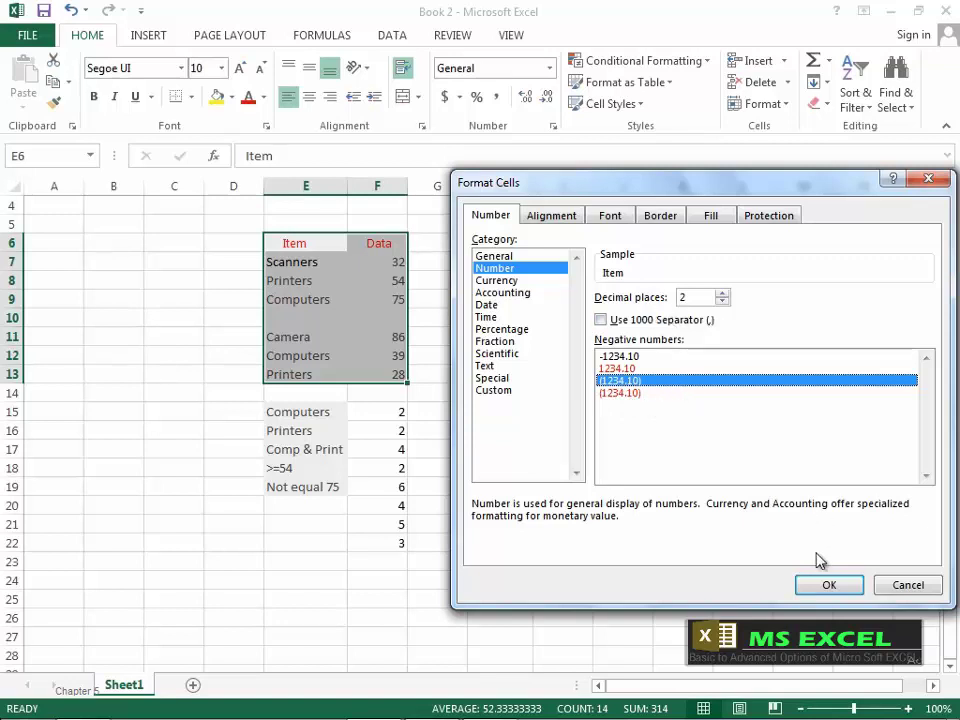
left_click(826, 583)
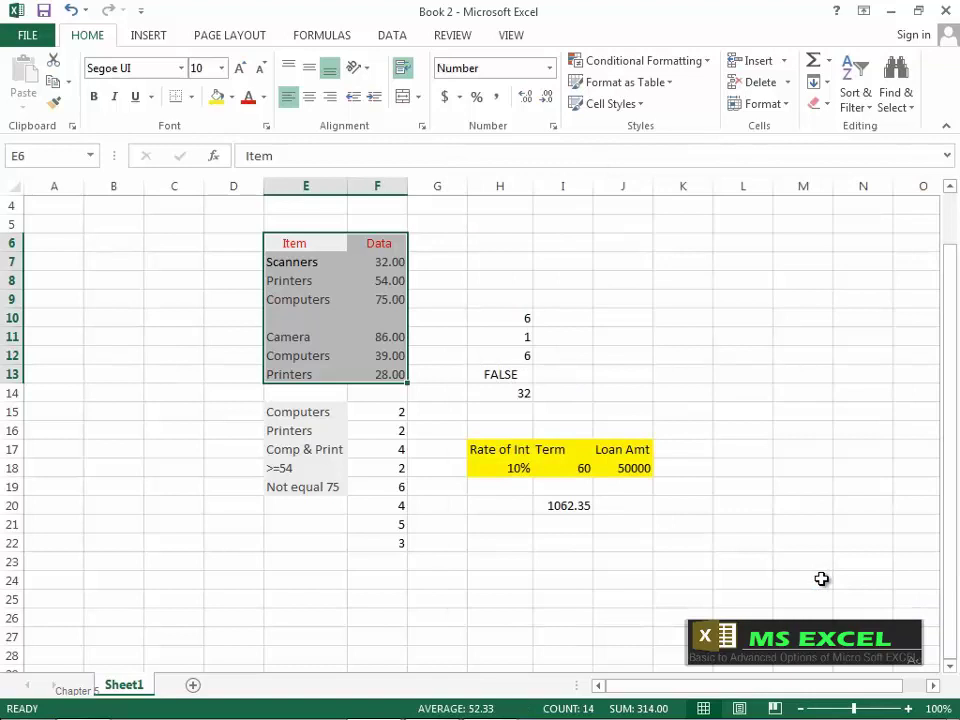
Raise the Number format of E6:F13 to 3 decimal places, e.g. 32.000.
left_click(433, 338)
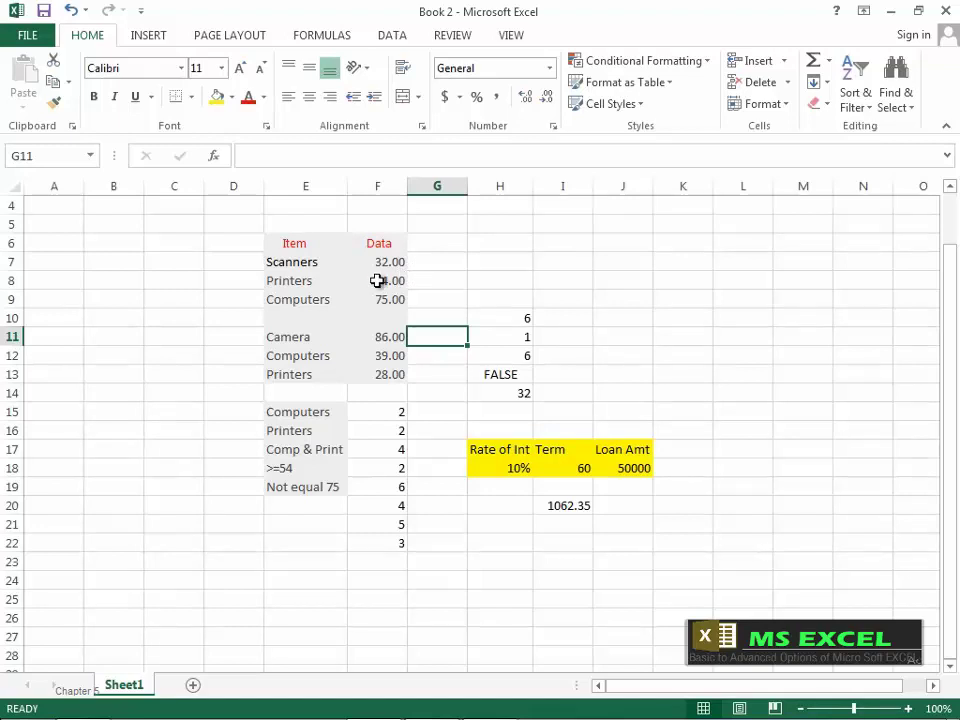
left_click_drag(298, 247, 375, 374)
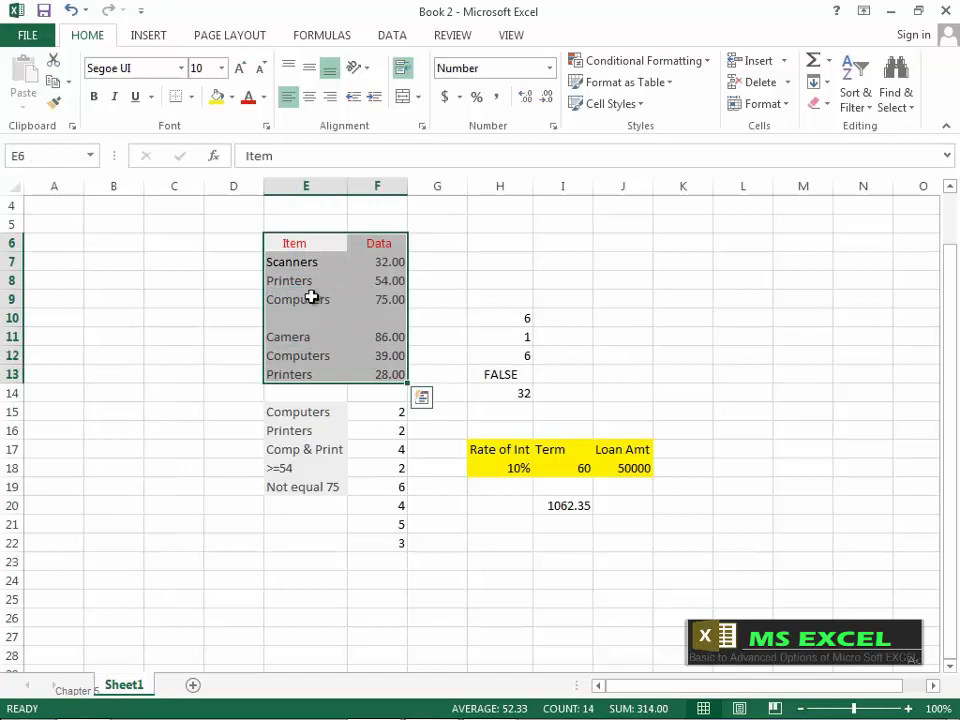
left_click(266, 126)
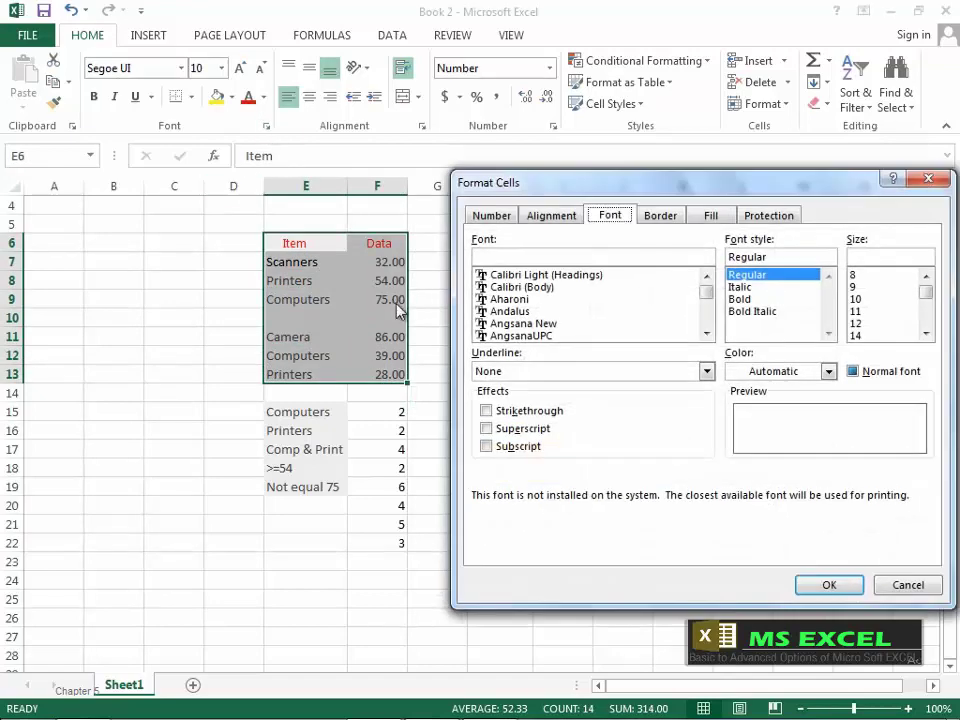
left_click(489, 216)
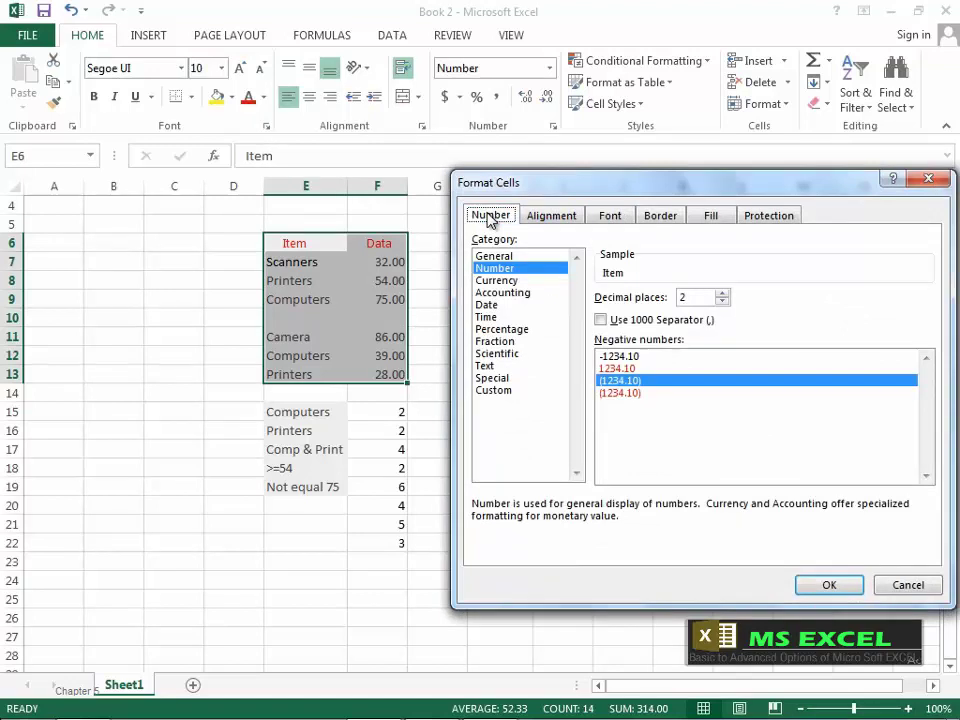
left_click(721, 294)
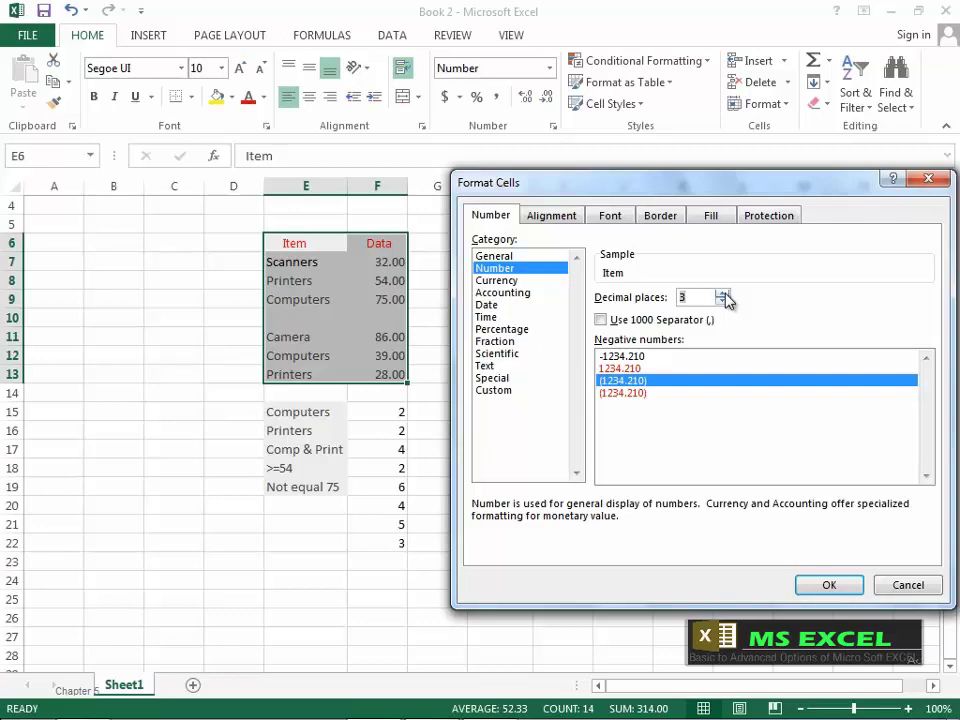
left_click(828, 584)
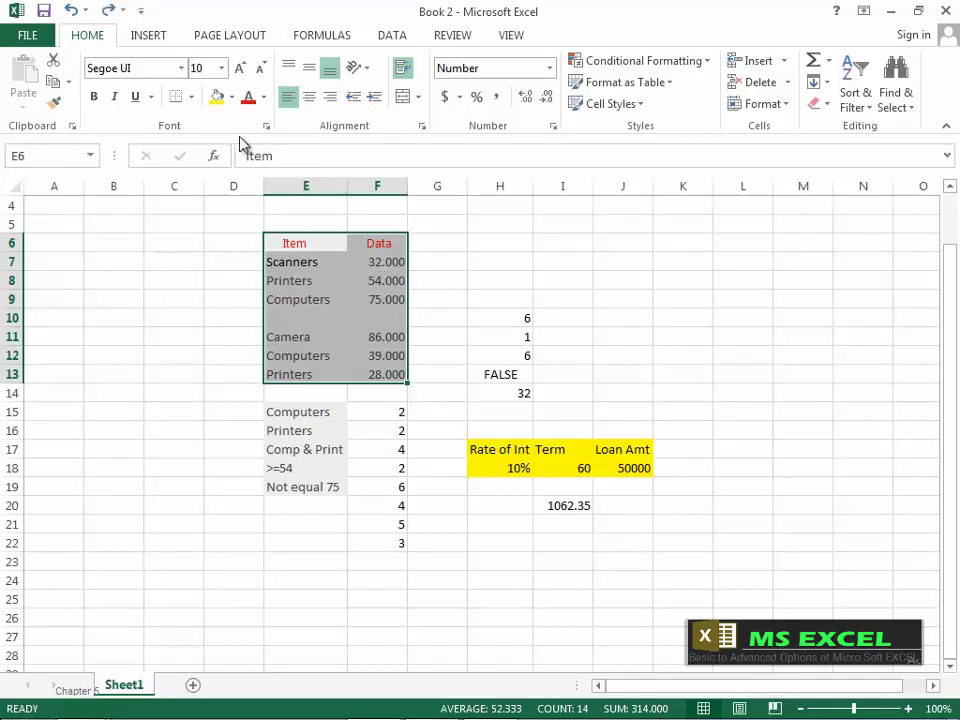
left_click(267, 128)
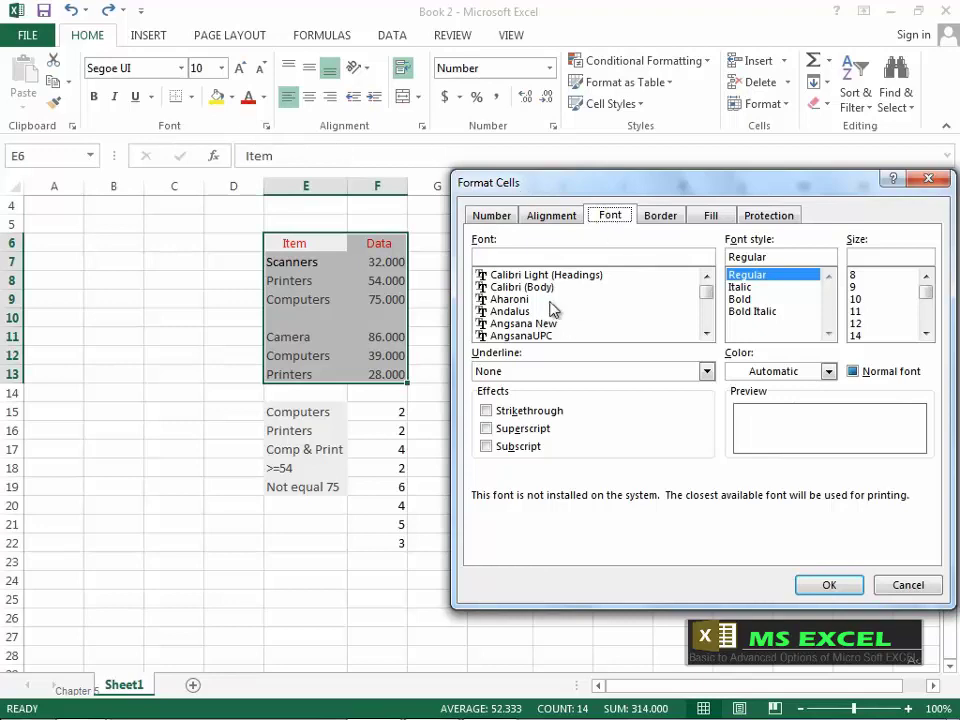
left_click(881, 578)
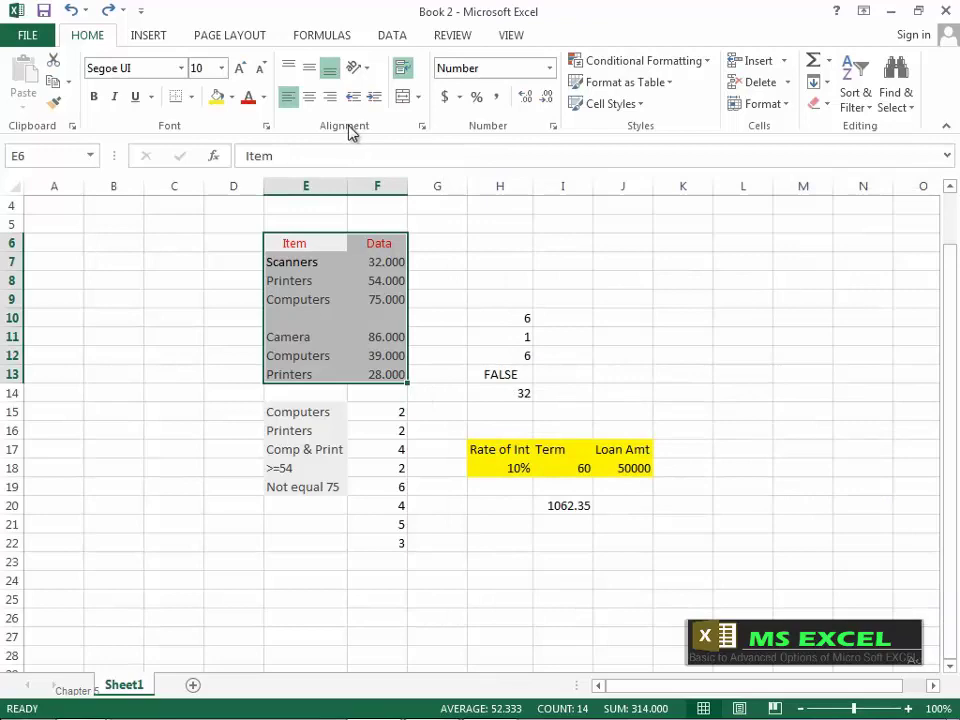
left_click(421, 127)
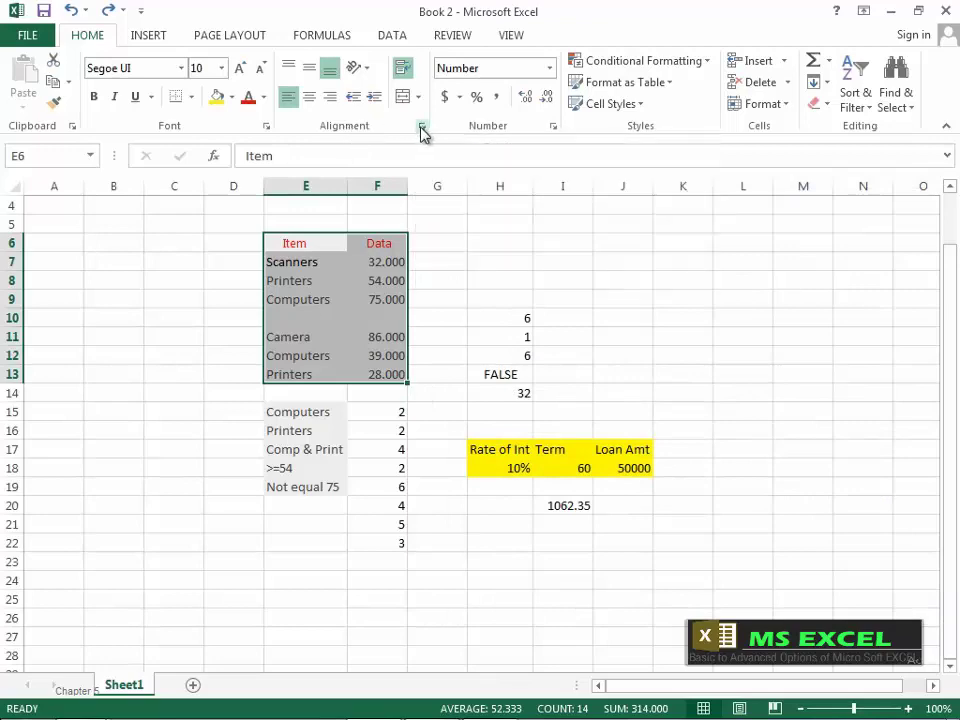
left_click(421, 129)
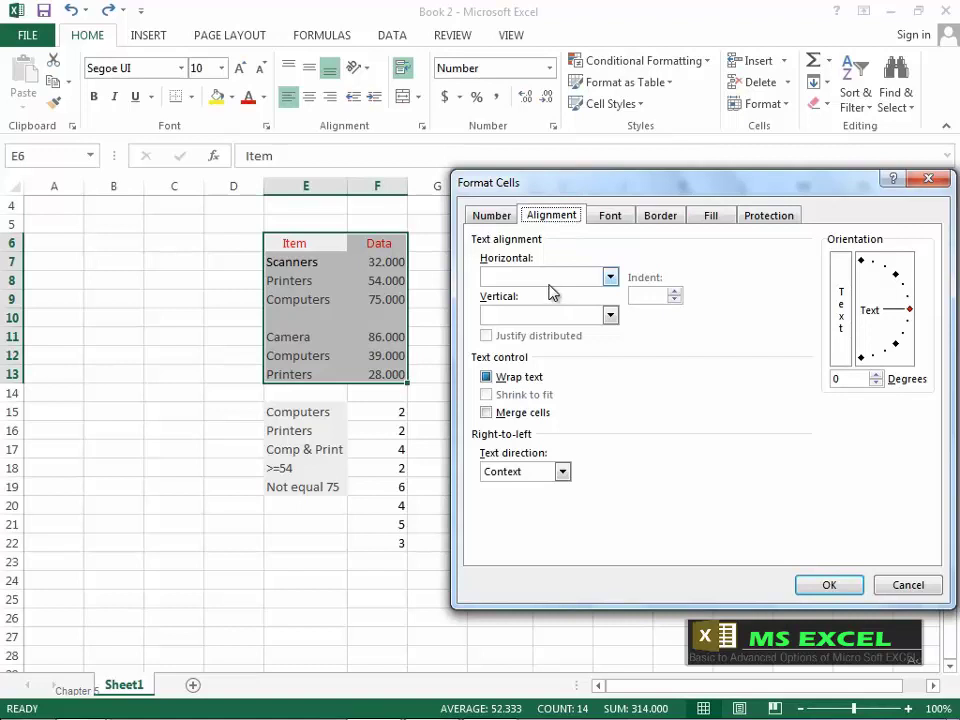
left_click(499, 221)
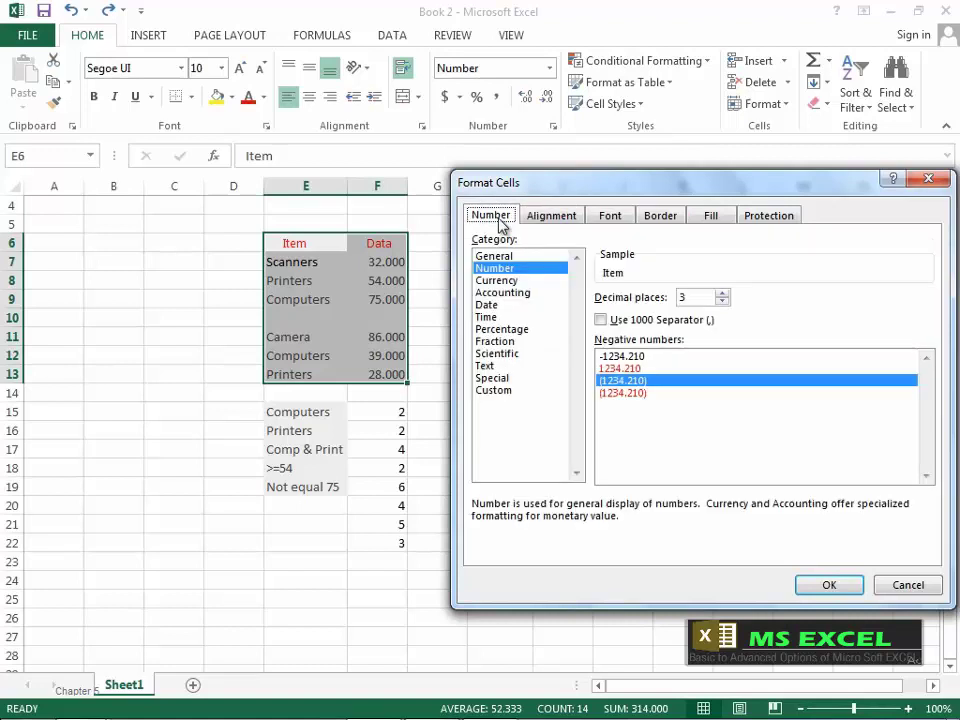
left_click(548, 223)
left_click(610, 218)
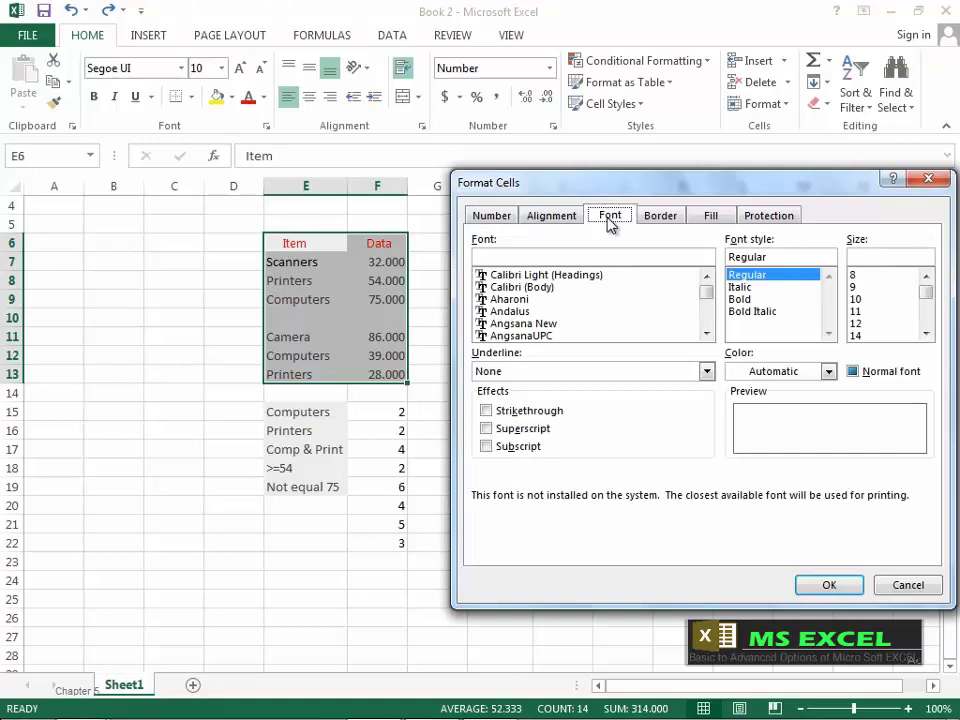
left_click(910, 582)
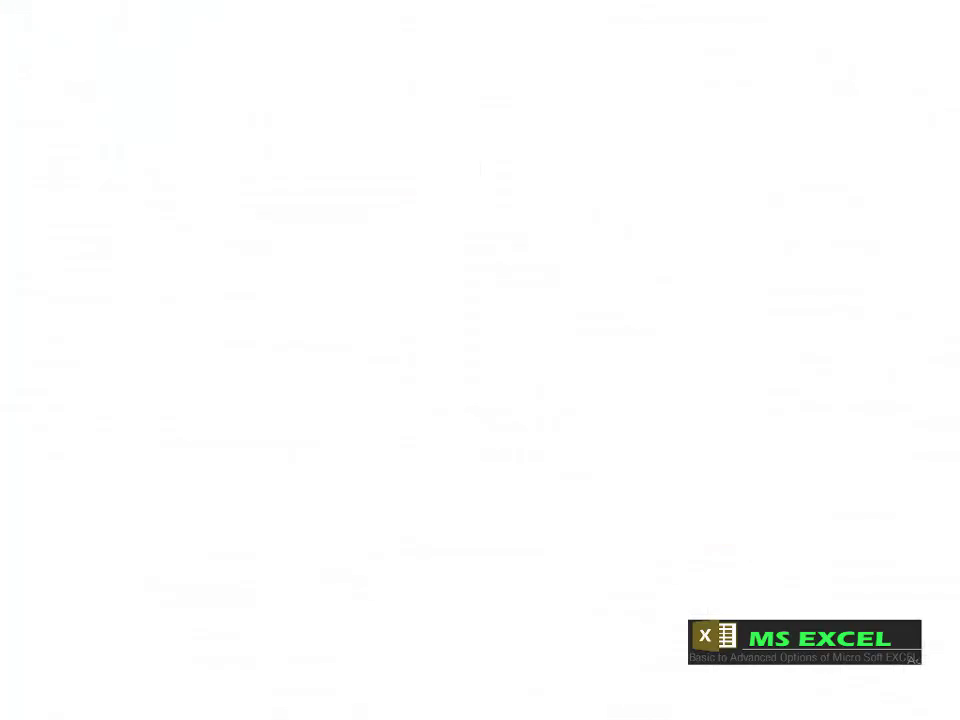
Select column F and open Format Cells, via right-click first, then Home > Format.
left_click(441, 160)
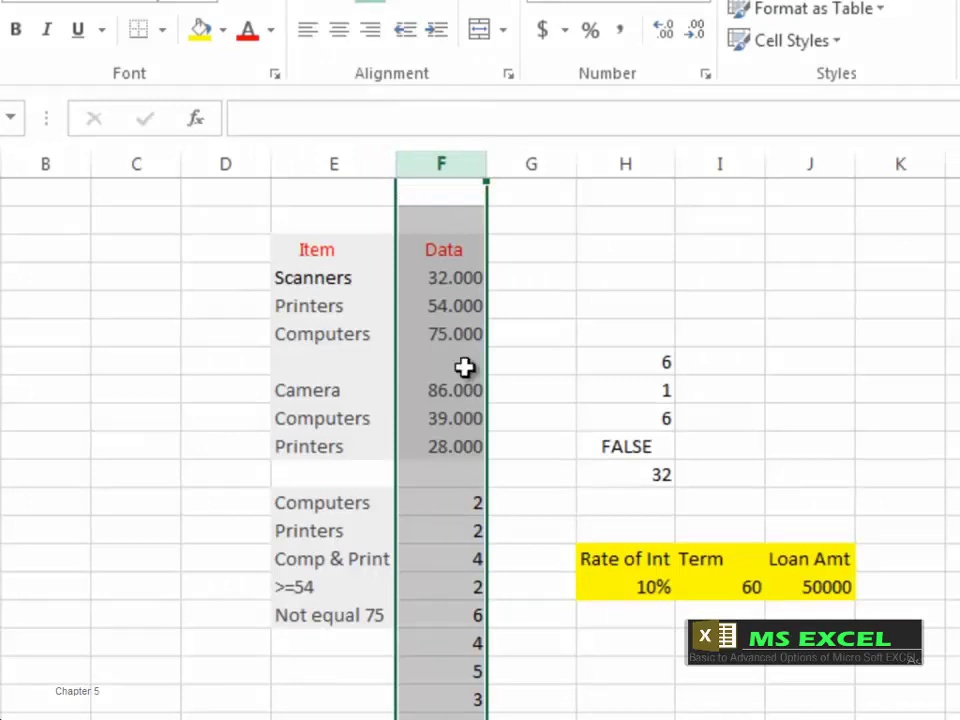
right_click(479, 176)
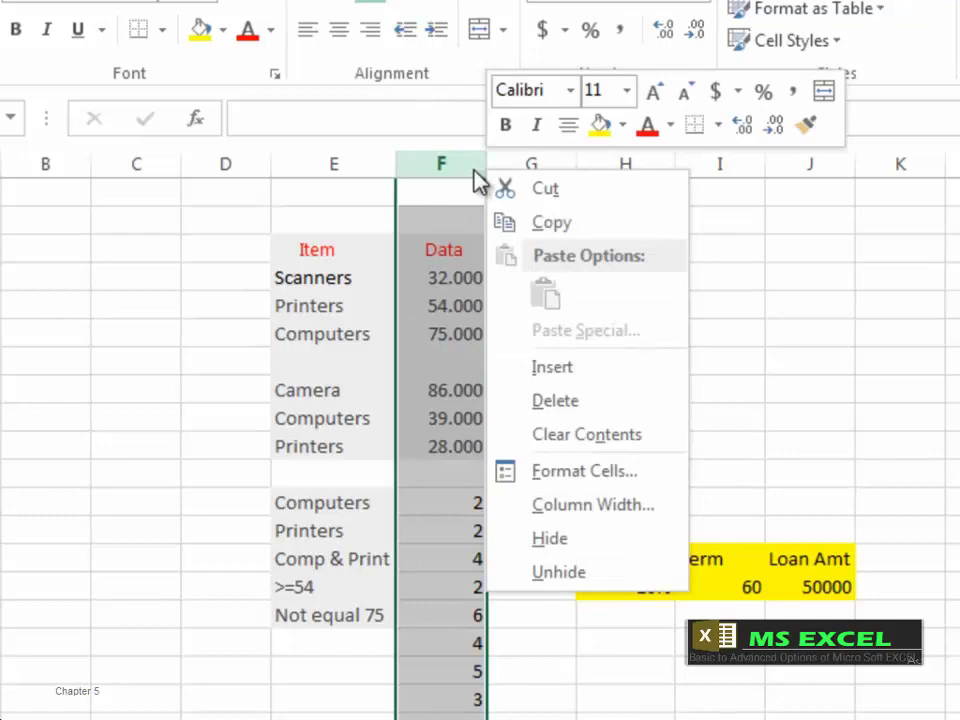
left_click(578, 483)
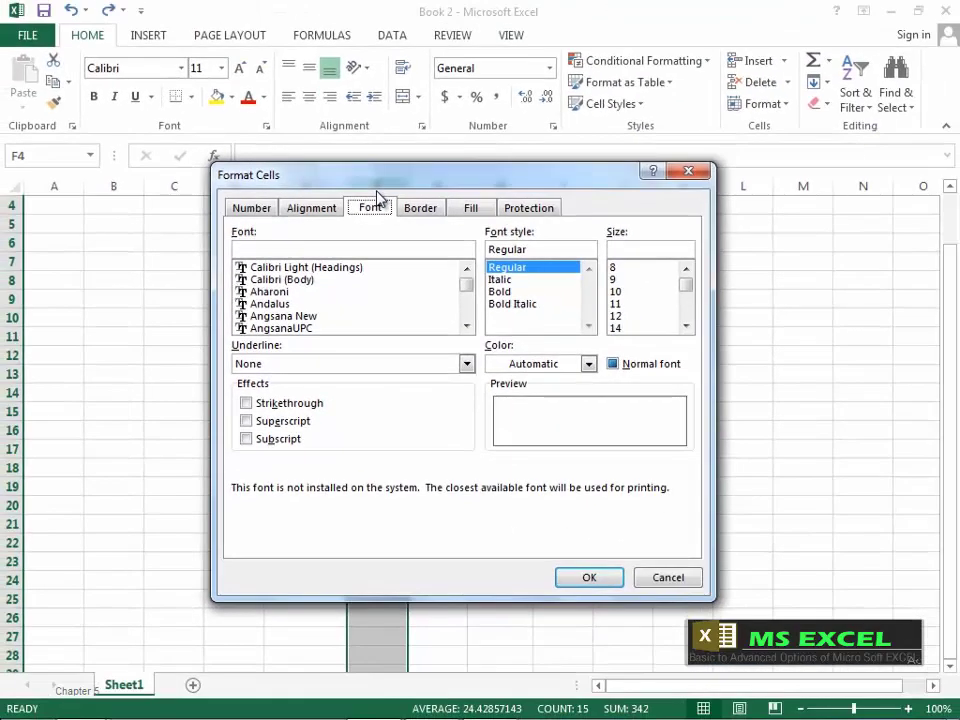
left_click(664, 577)
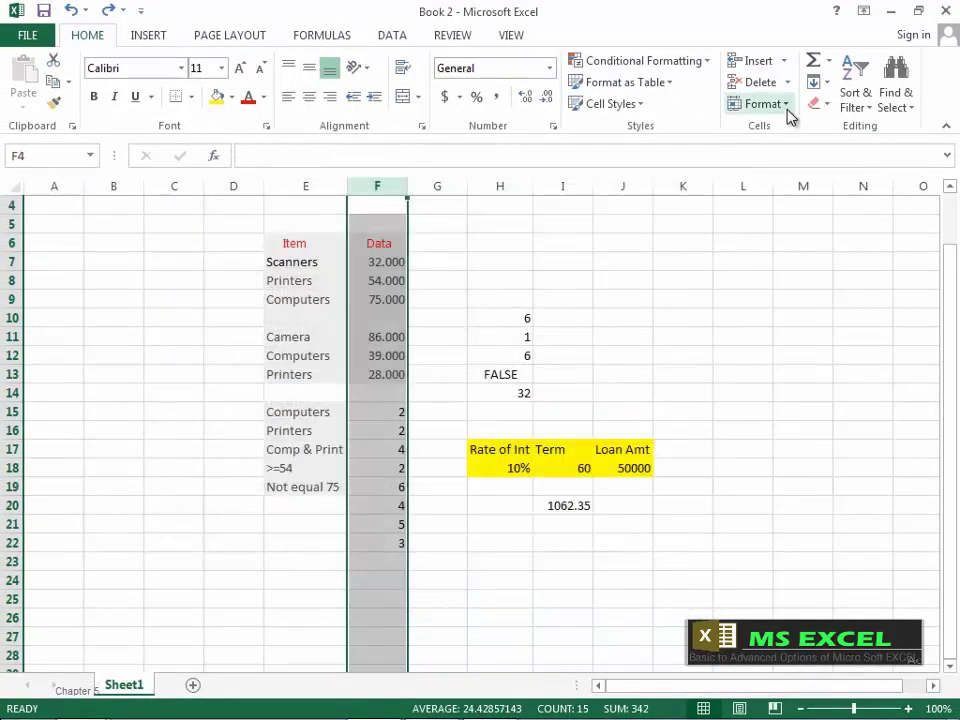
left_click(788, 114)
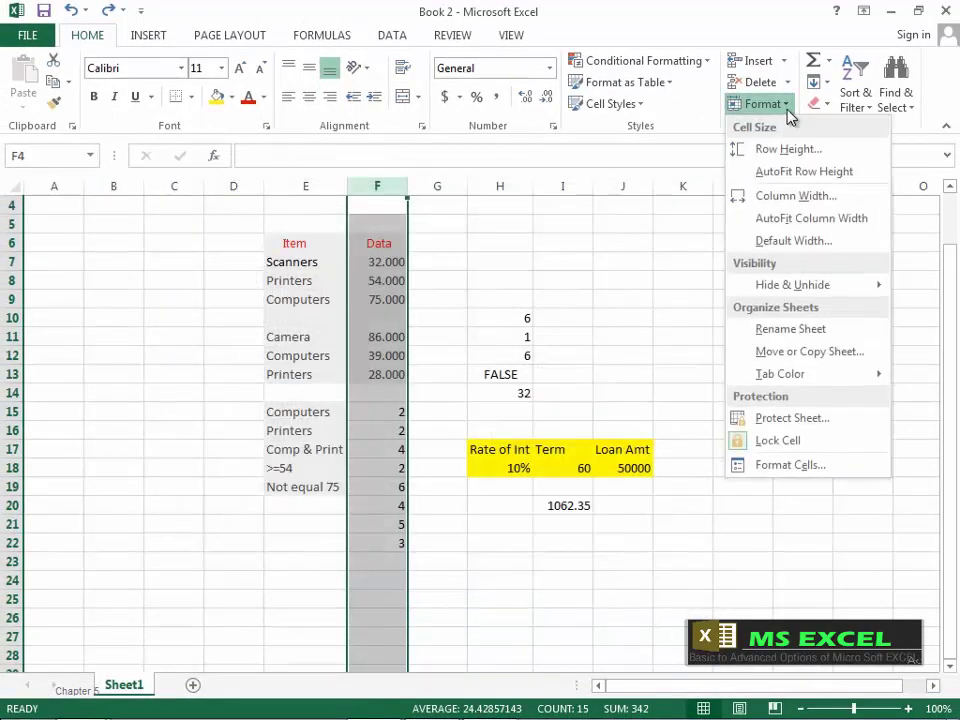
left_click(790, 465)
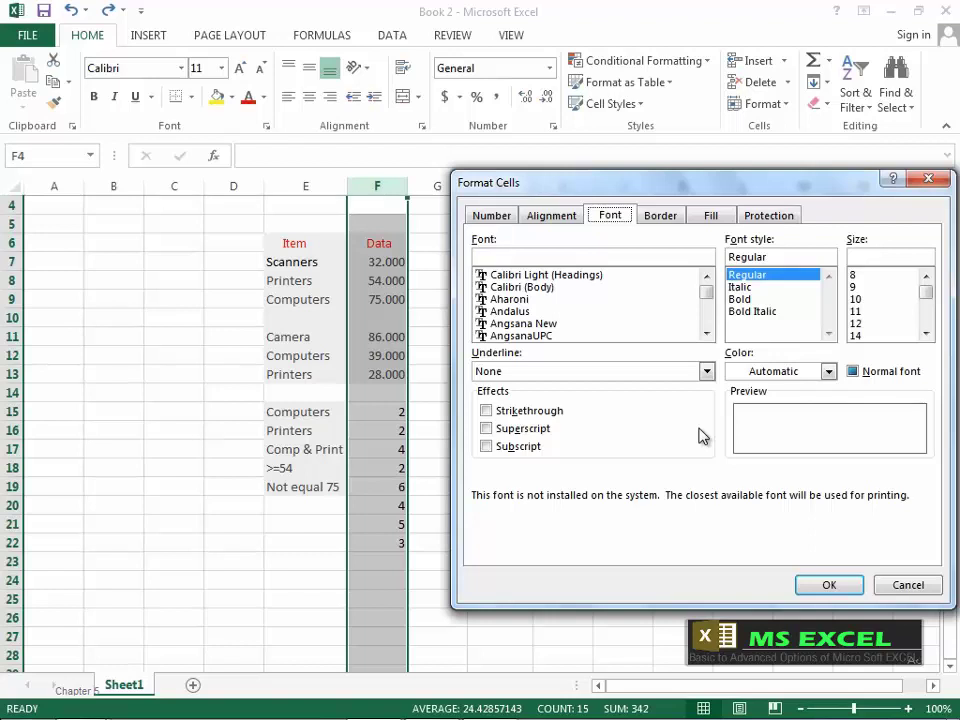
Apply Accounting format with the $ symbol and 2 decimals to column F.
left_click(506, 225)
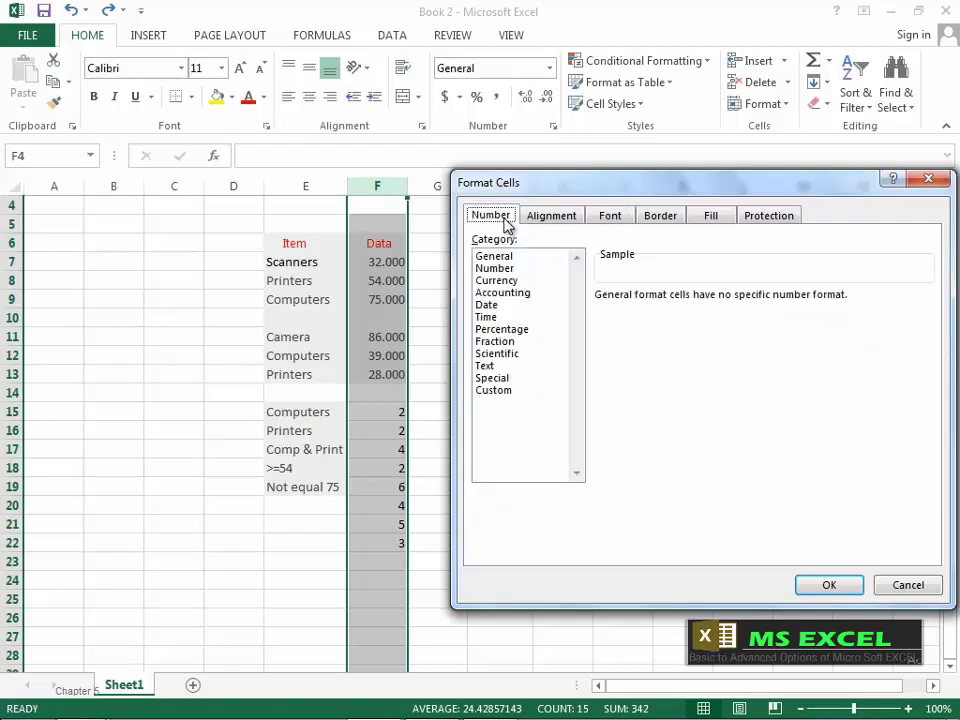
left_click(507, 281)
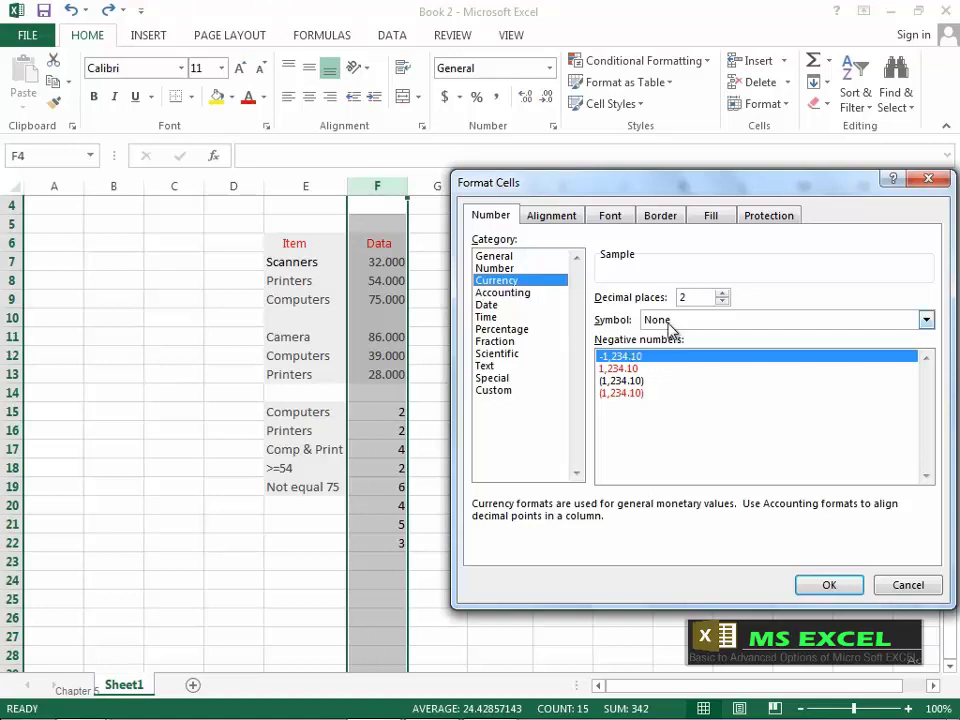
left_click(520, 296)
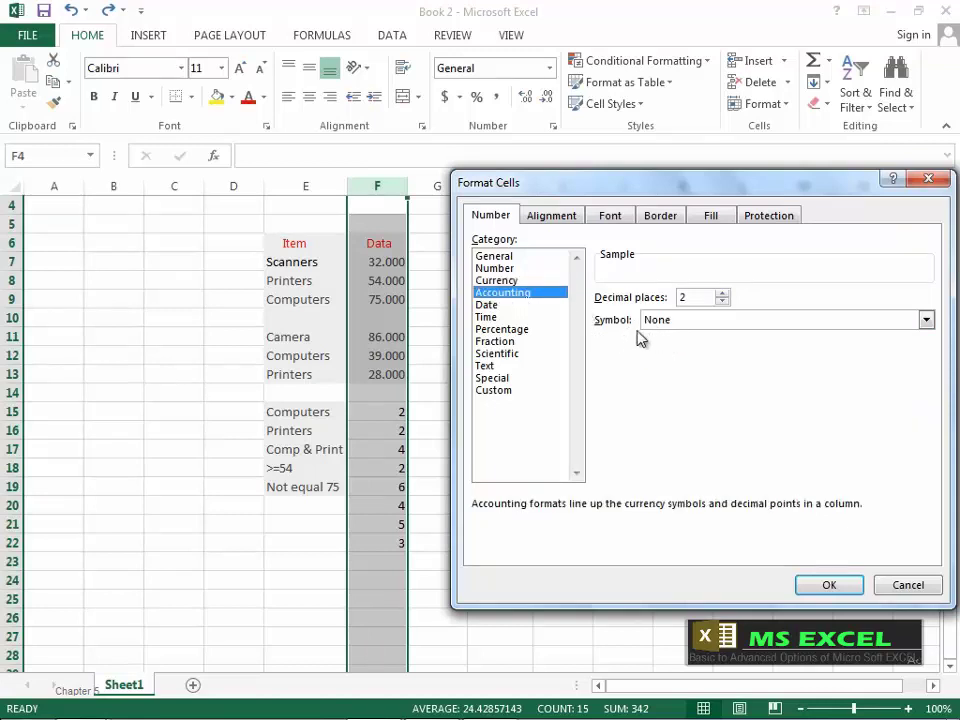
left_click(926, 319)
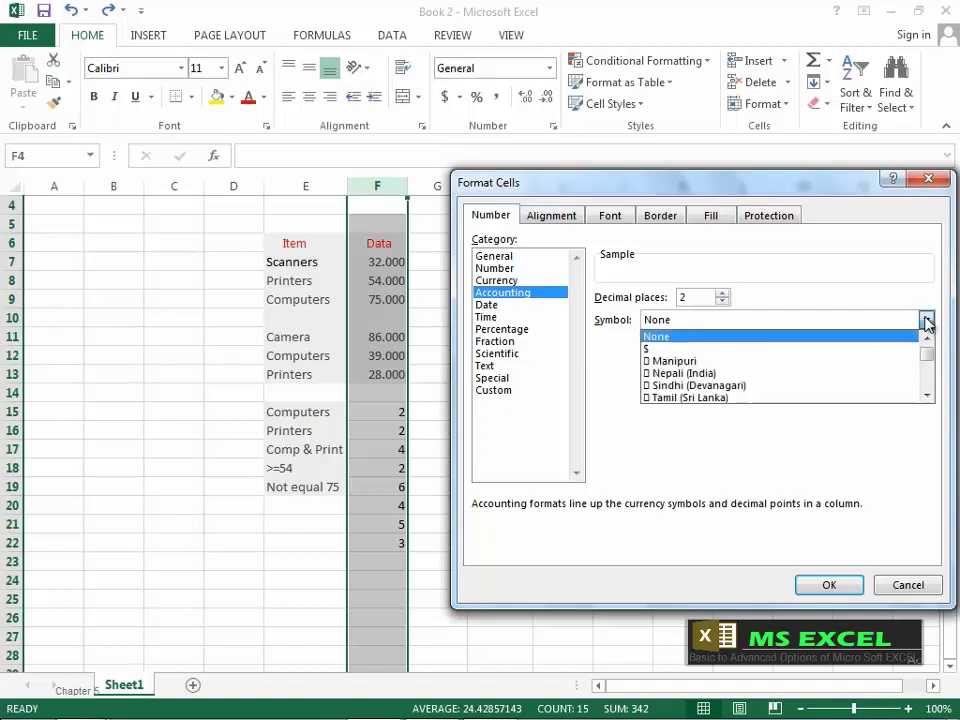
left_click(656, 349)
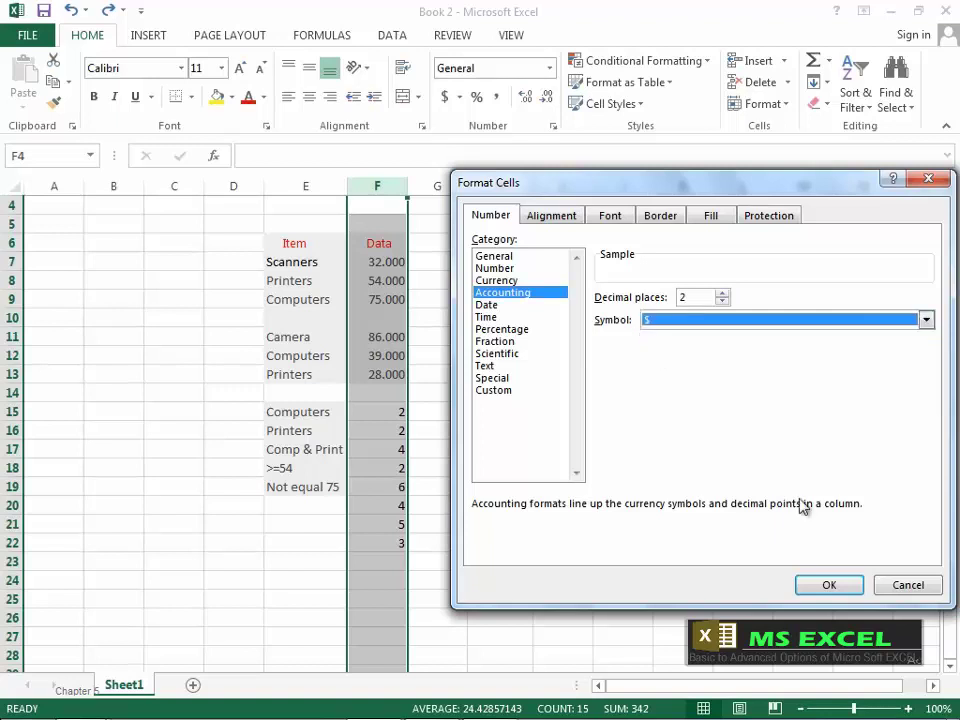
left_click(829, 584)
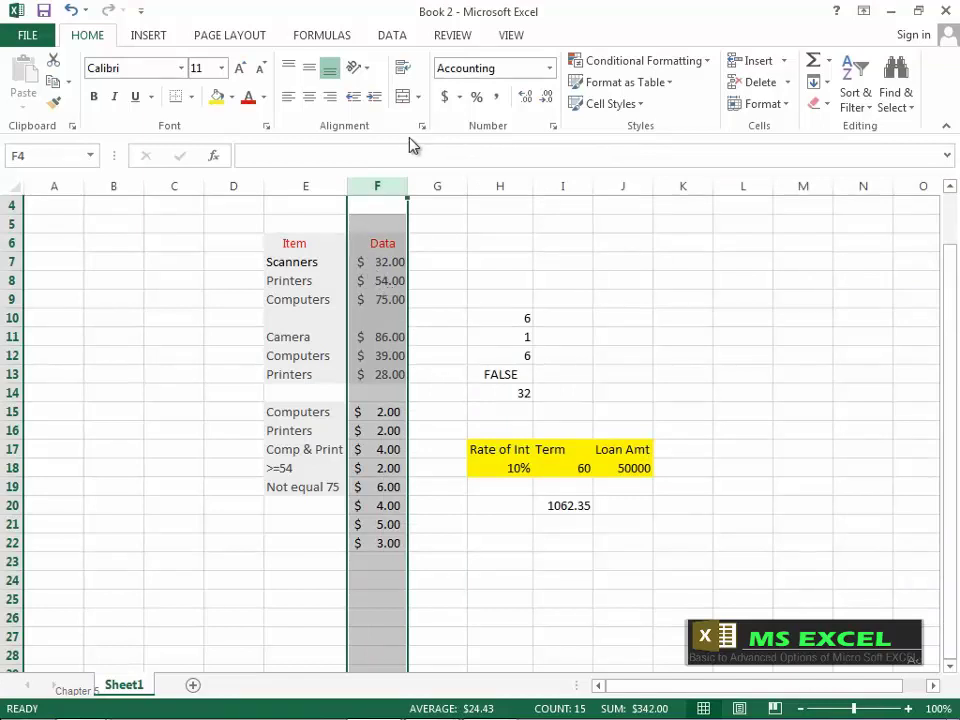
left_click(267, 127)
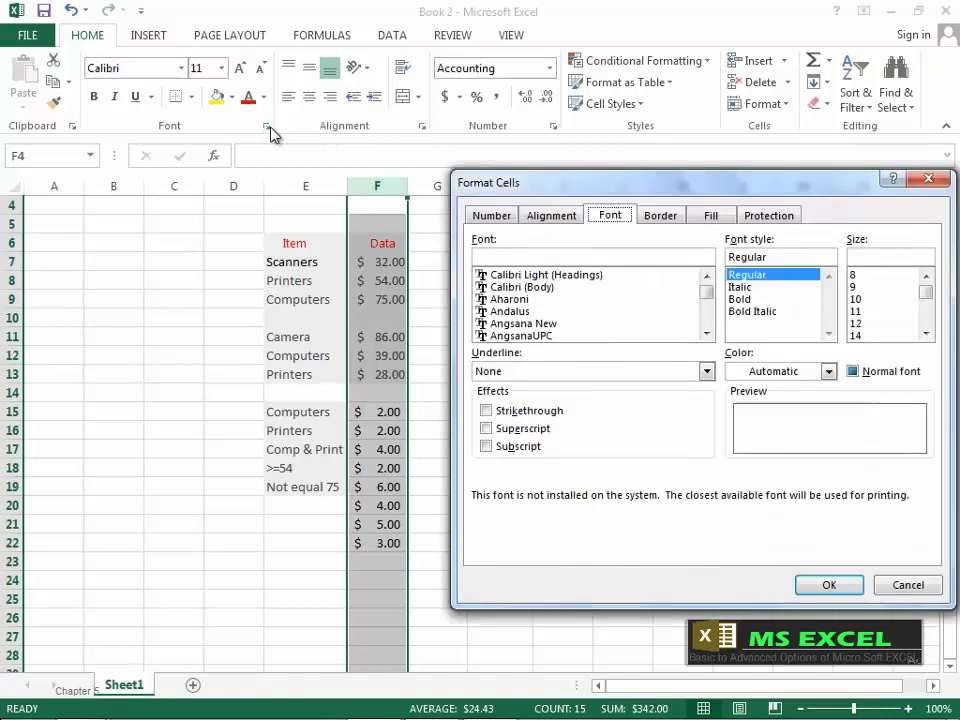
left_click(494, 215)
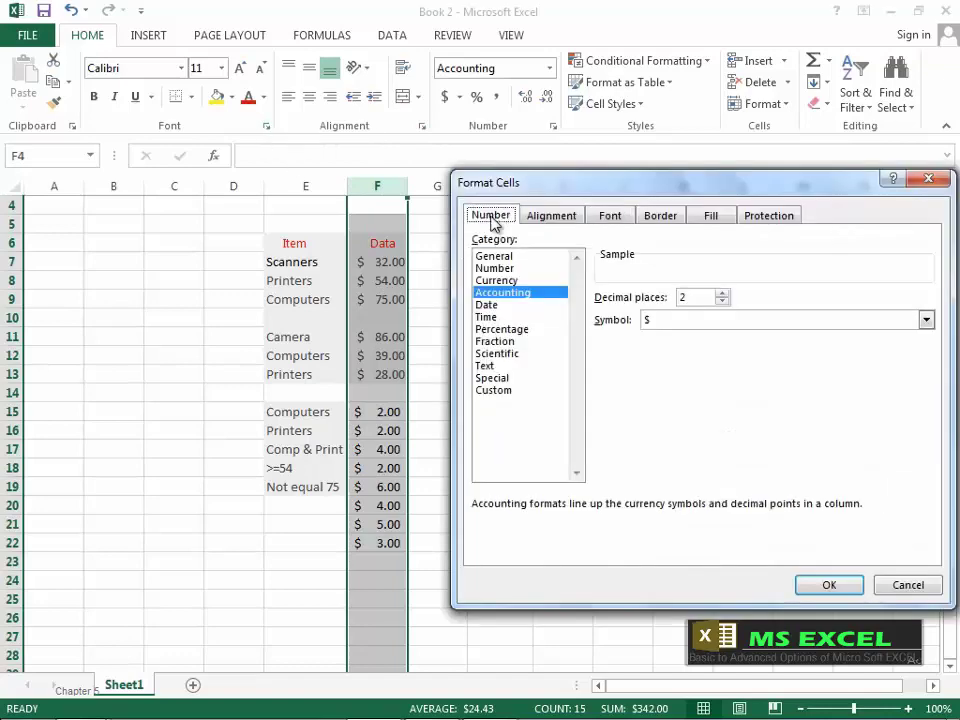
left_click(489, 306)
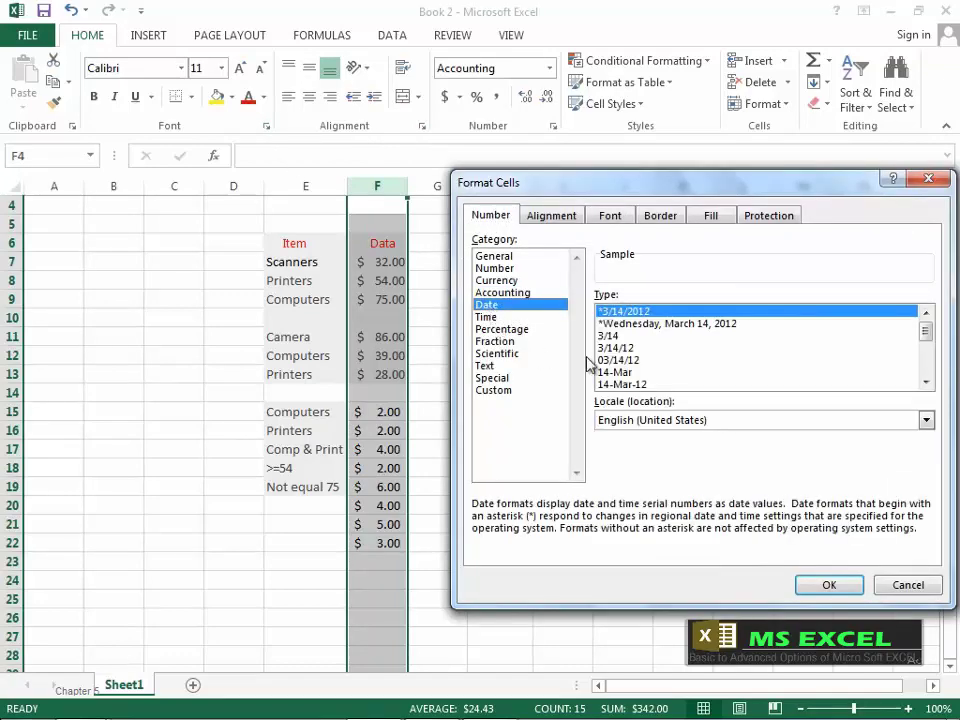
left_click(634, 325)
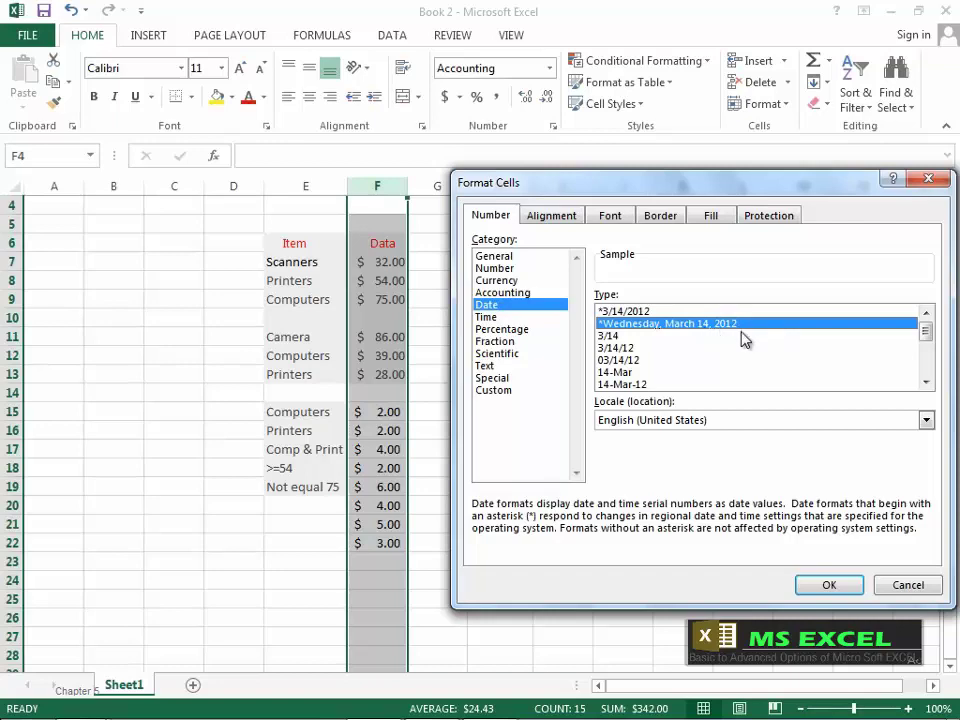
left_click(906, 584)
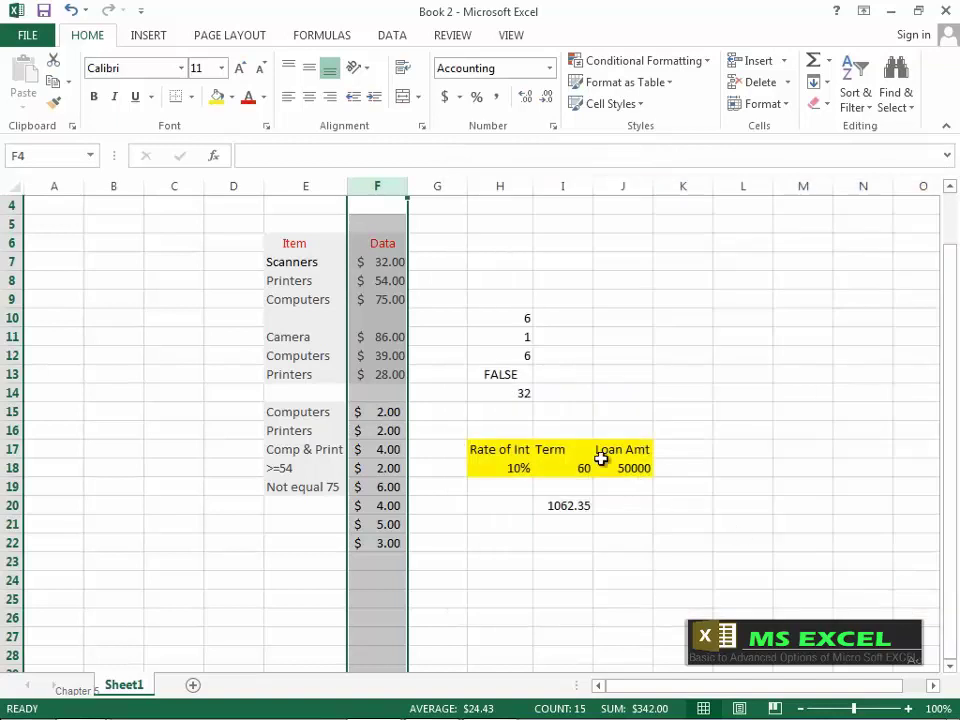
Enter the date 3/12/2014 in cell H8 and reselect it.
left_click(514, 279)
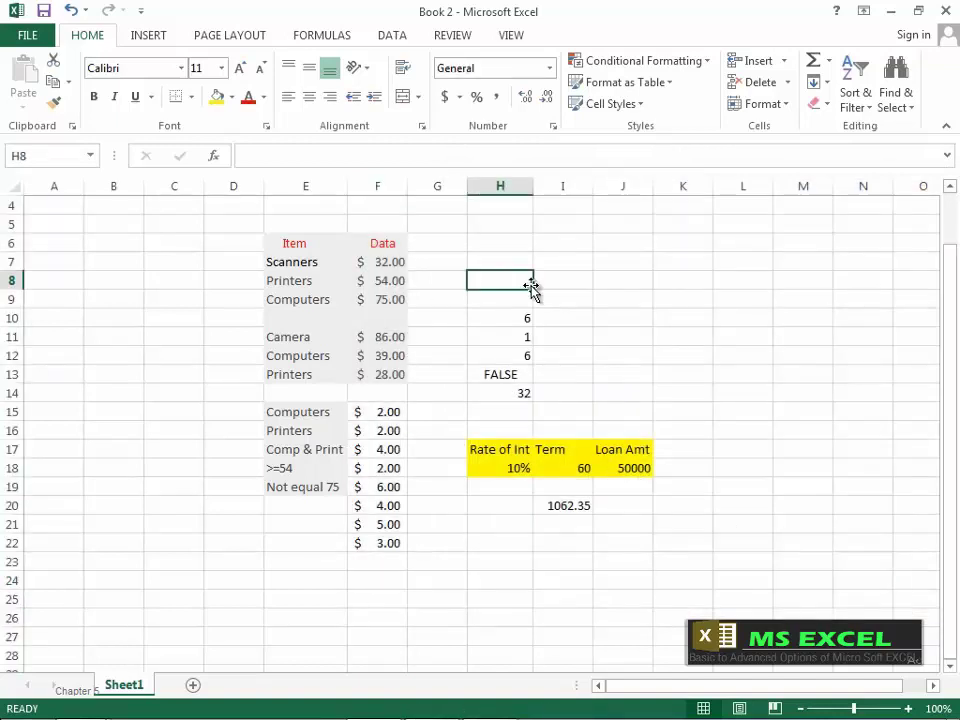
type("3/")
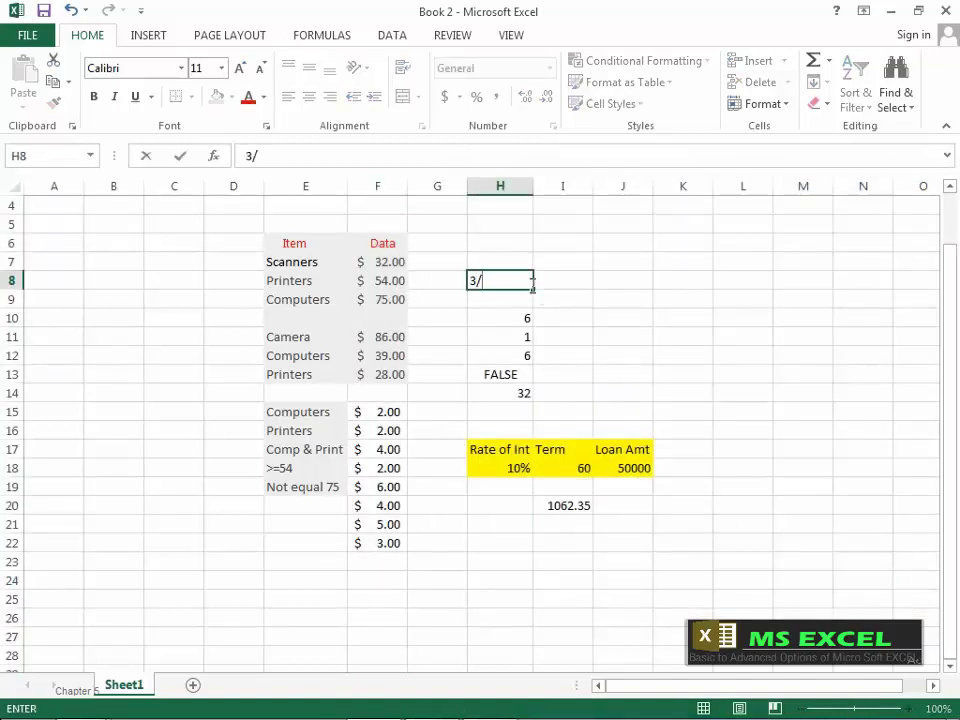
type("12/2014")
key("Return")
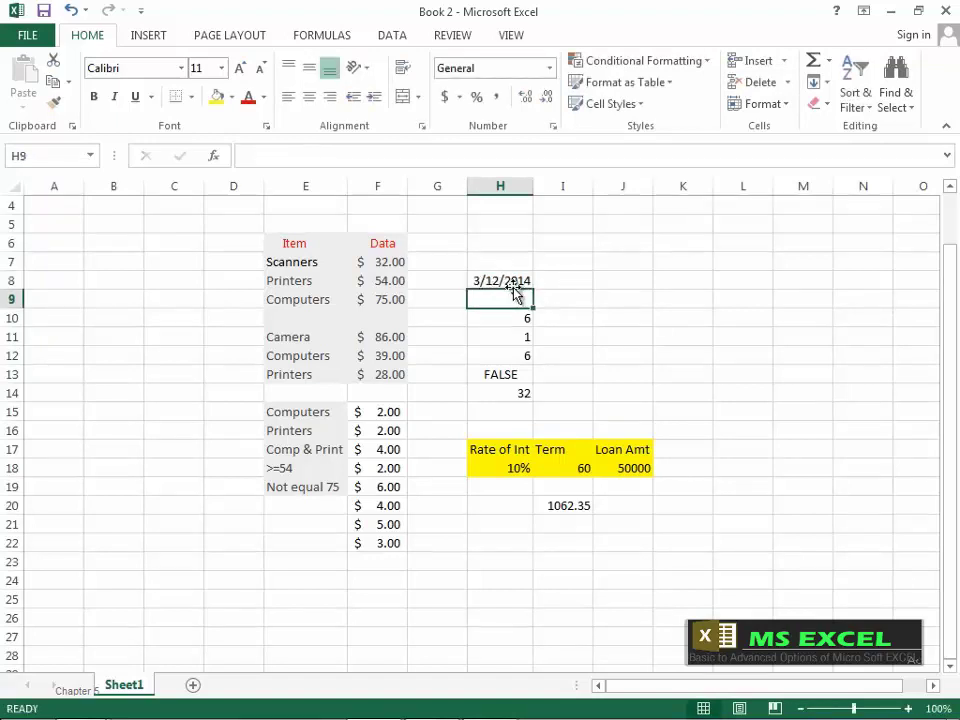
left_click(512, 282)
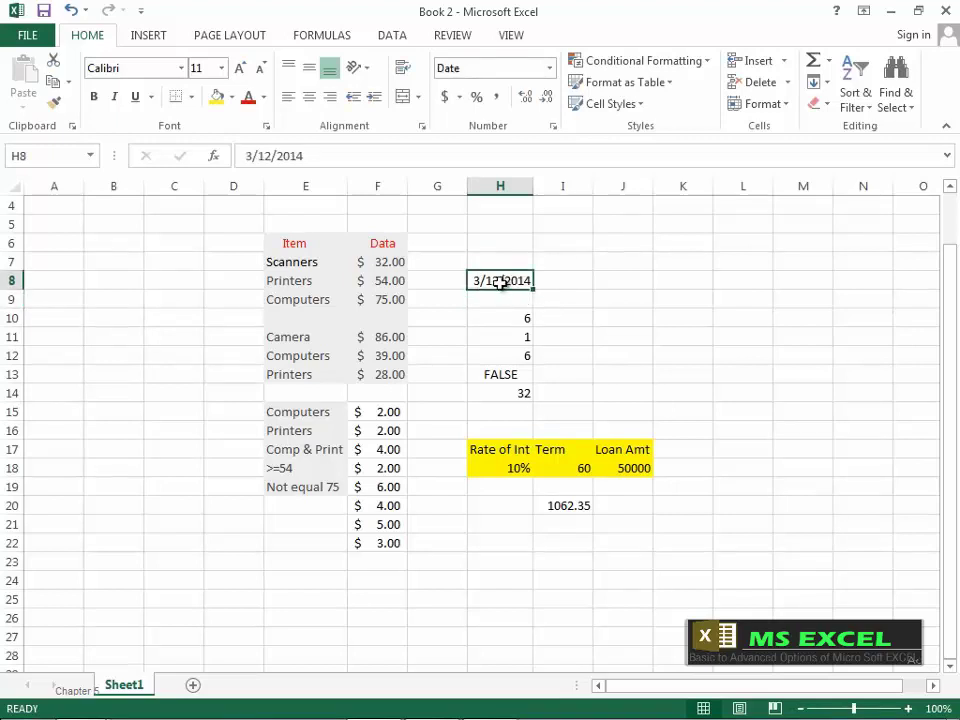
Format H8 with the *Wednesday, March 14, 2012 long date type.
left_click(267, 127)
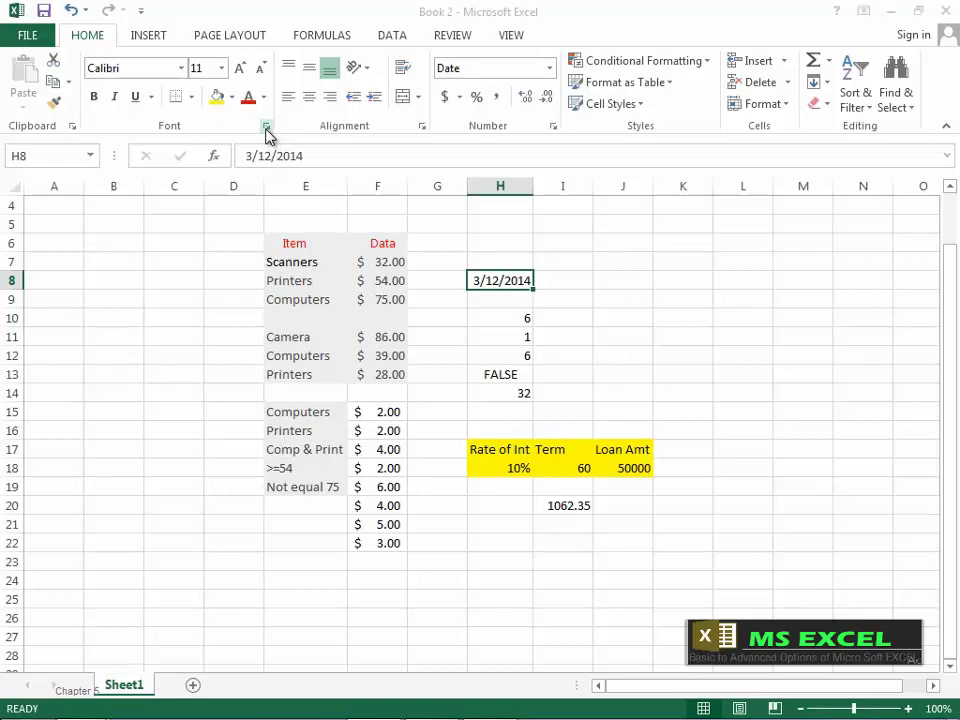
left_click(487, 218)
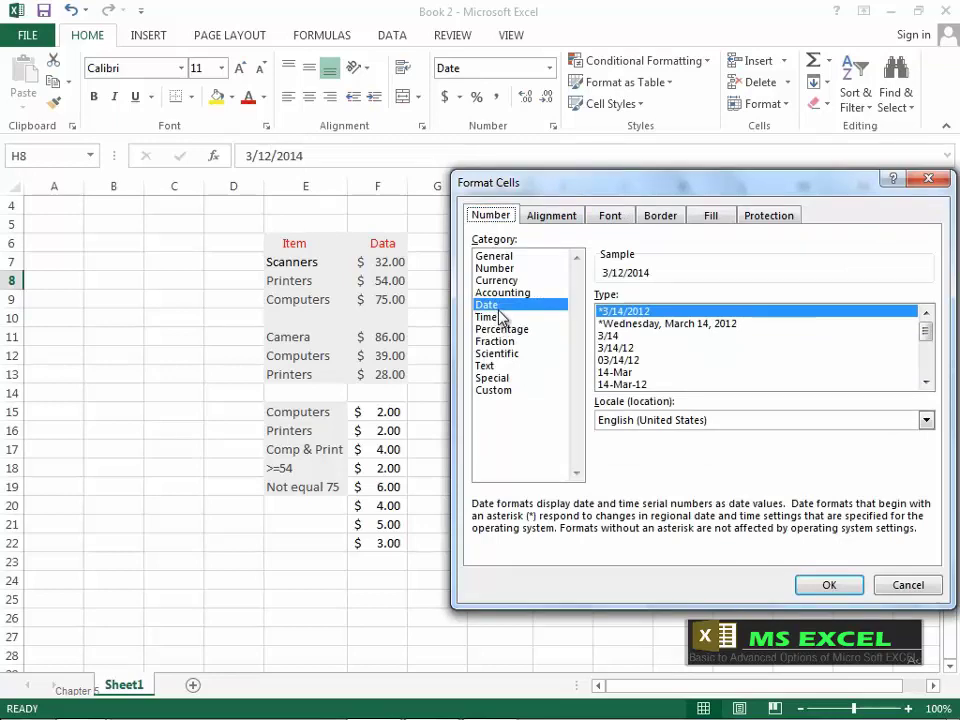
left_click(638, 324)
left_click(829, 584)
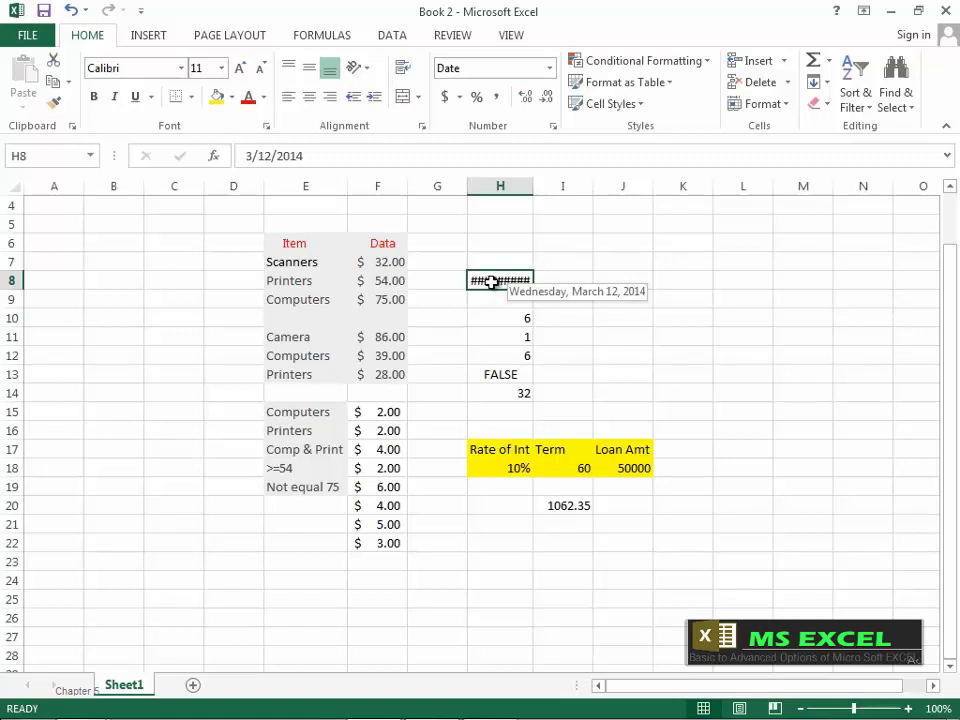
AutoFit column H's width so the long date fits.
left_click_drag(535, 188, 621, 188)
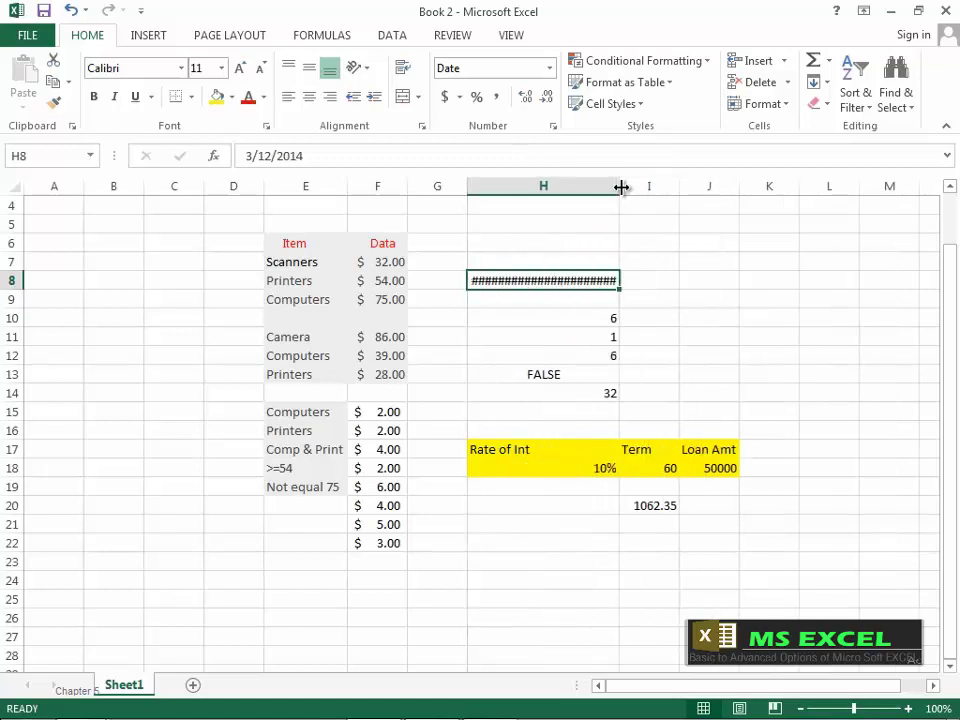
left_click(788, 108)
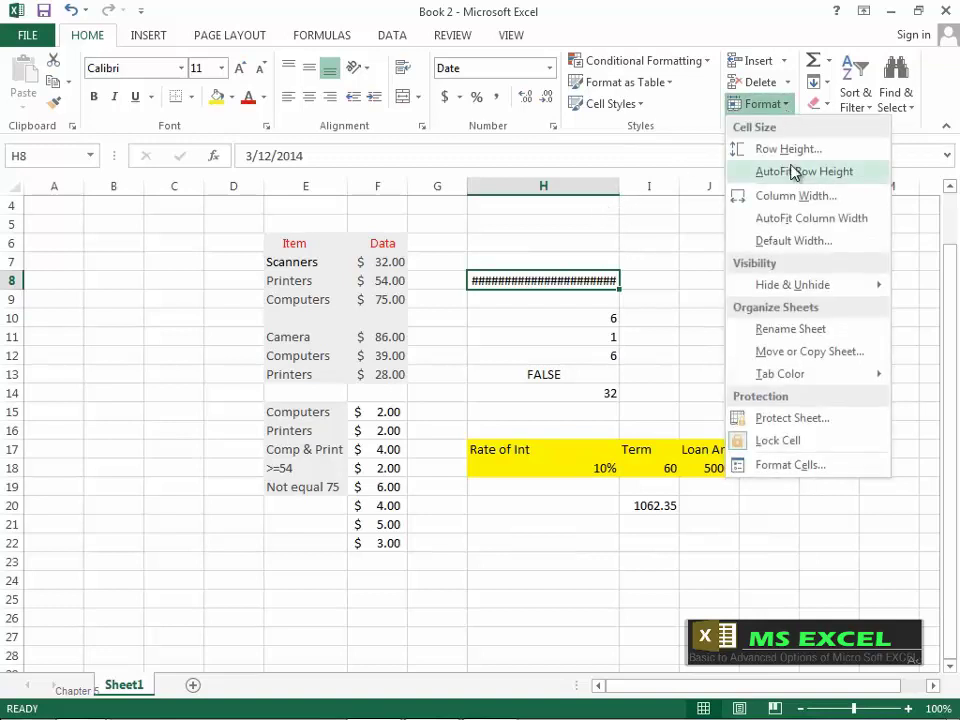
left_click(801, 217)
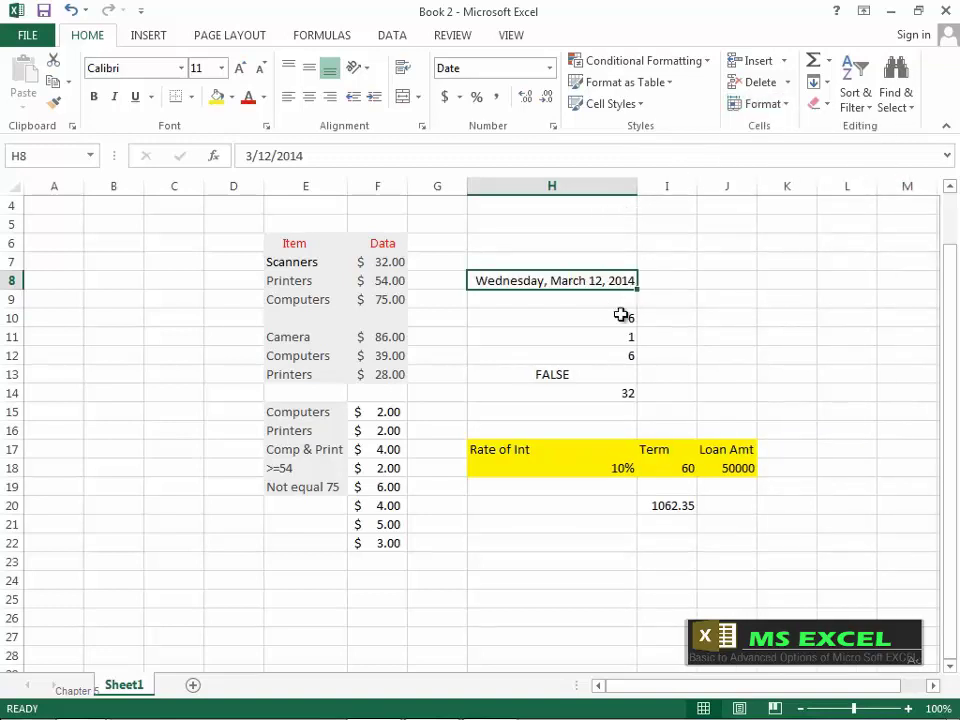
Change H8's date format to the 14-Mar-12 type, showing 12-Mar-14.
left_click(681, 316)
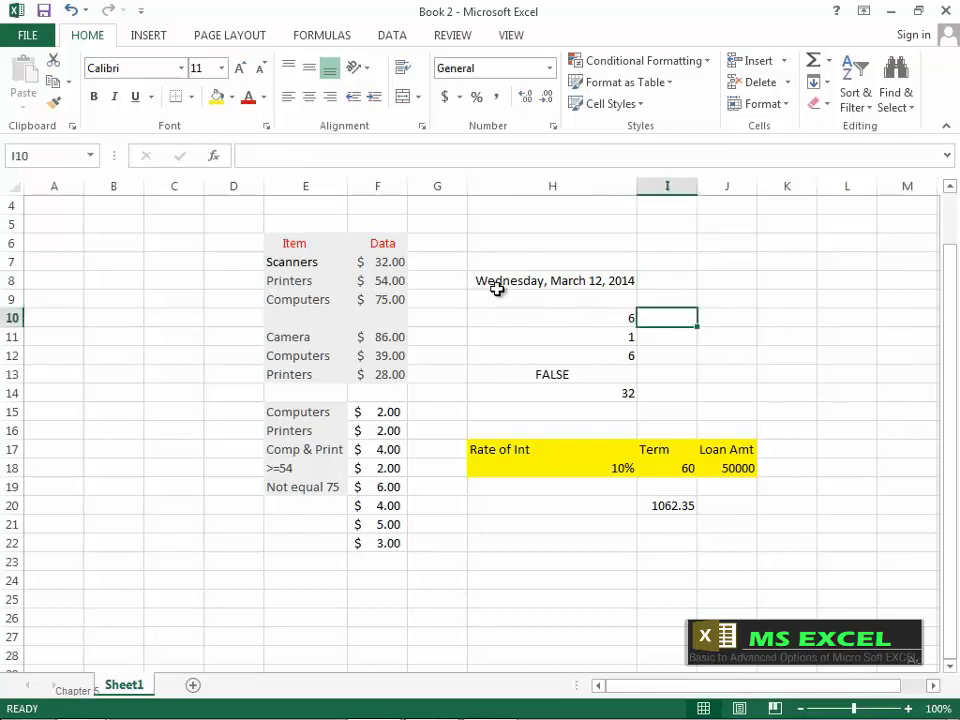
left_click(588, 283)
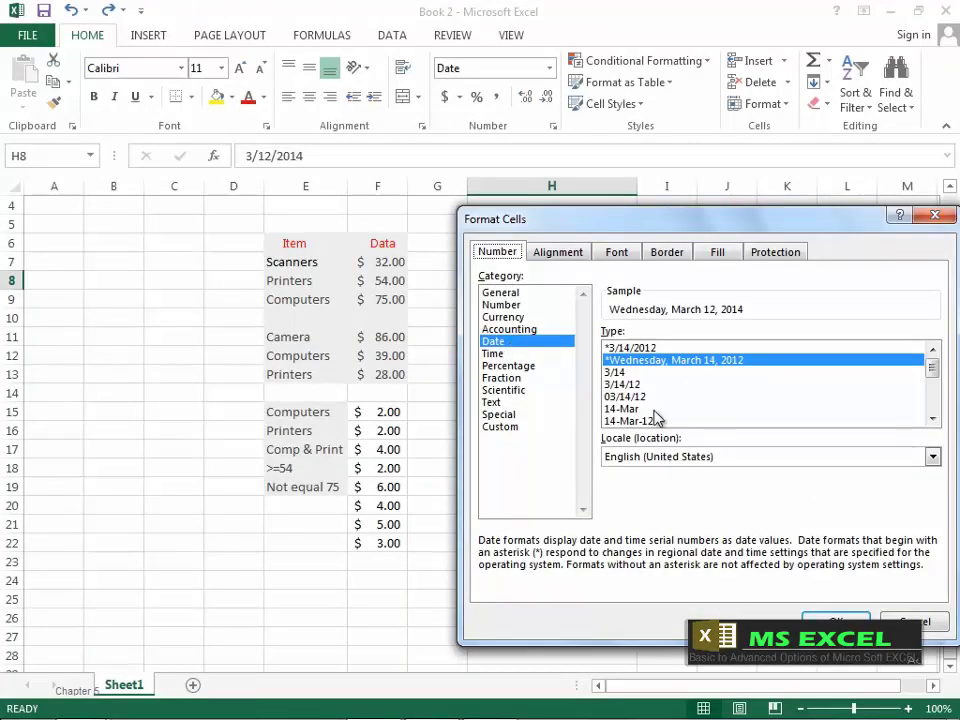
left_click_drag(935, 376, 936, 386)
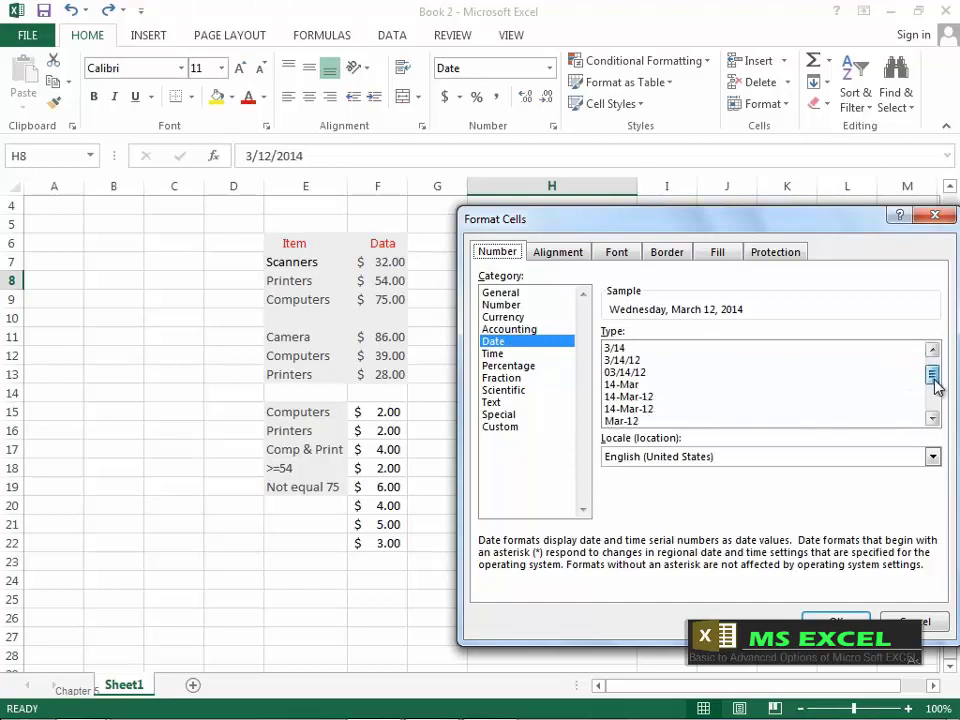
left_click(634, 398)
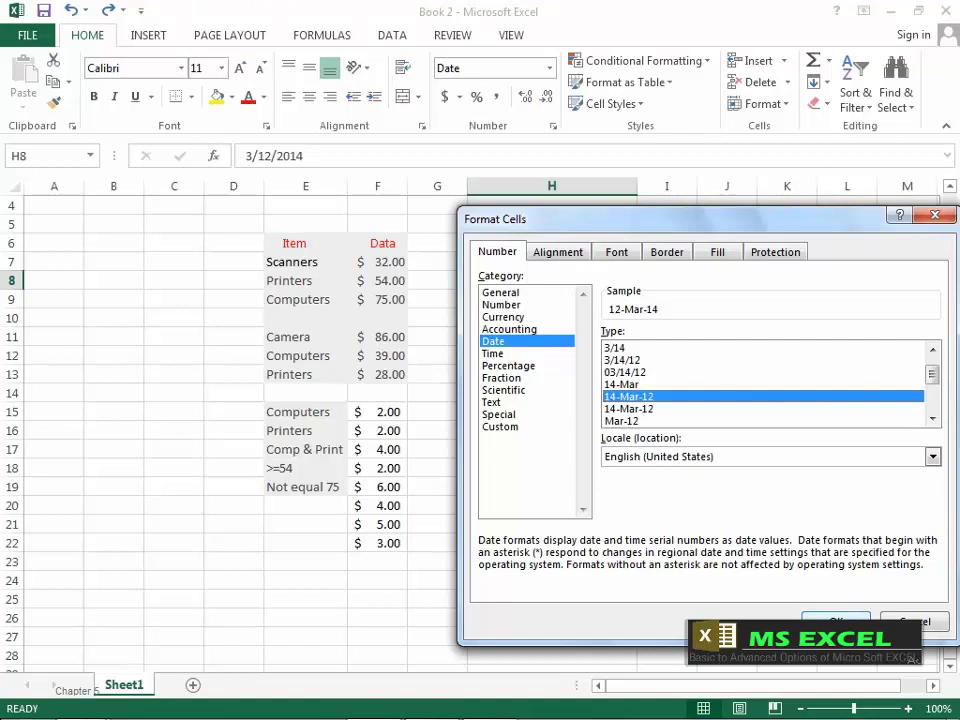
left_click(836, 621)
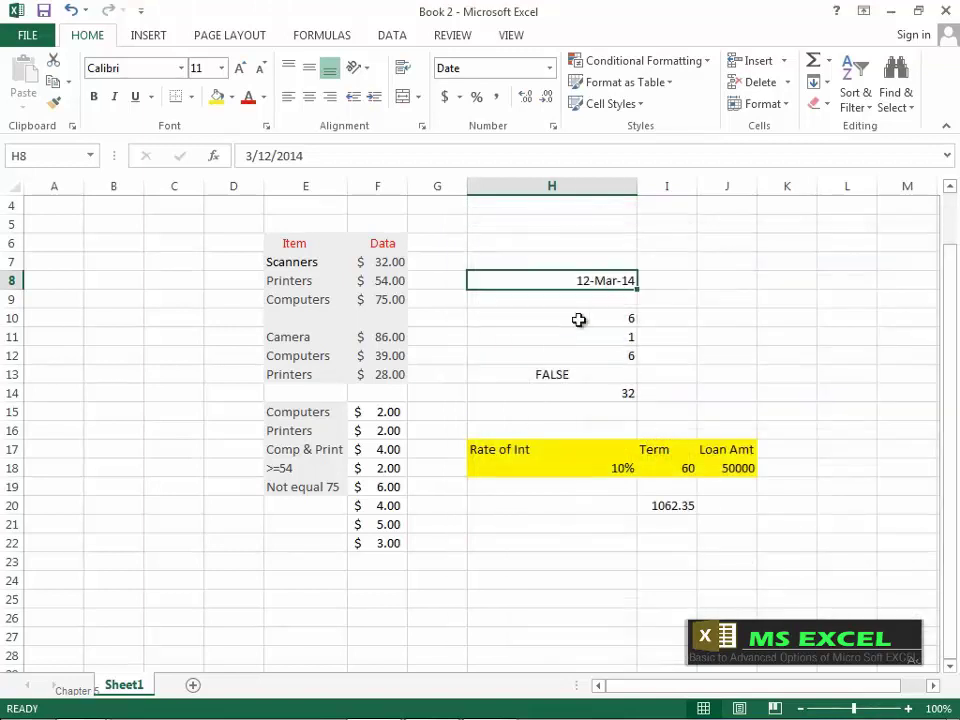